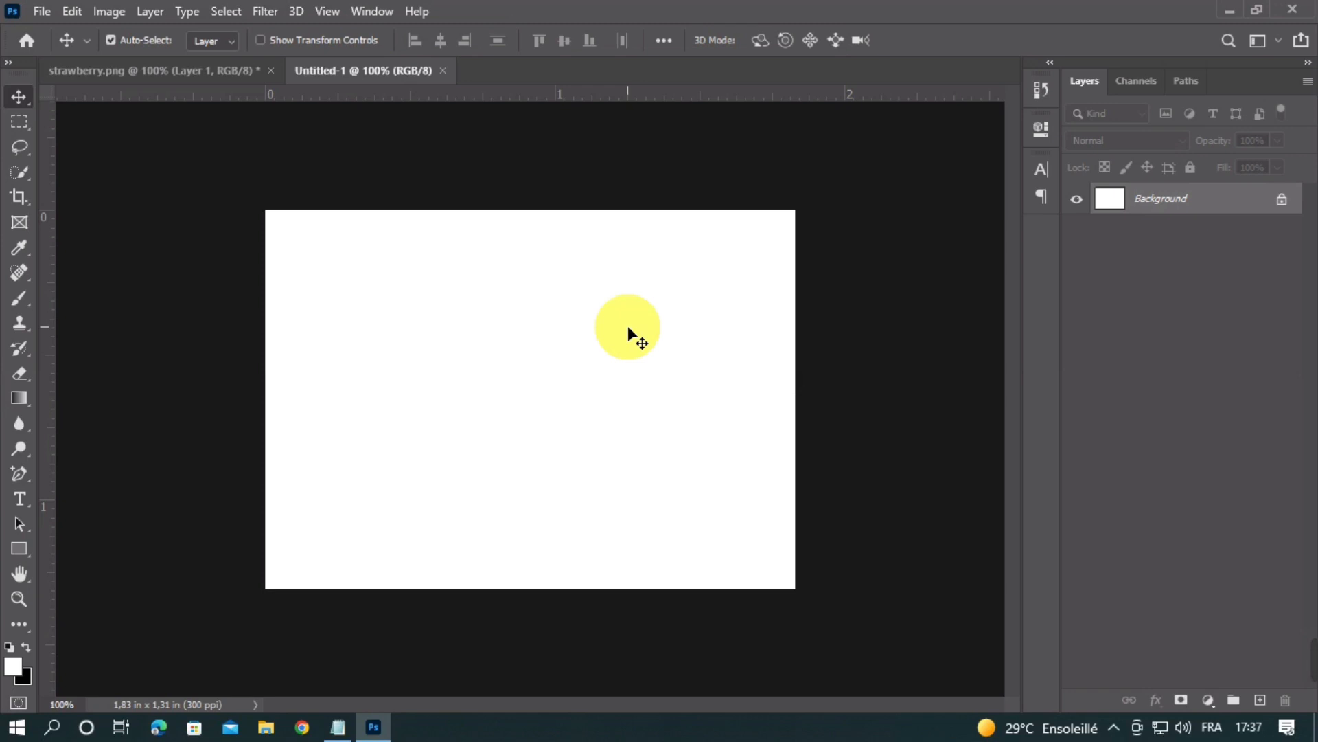
# Step: Draw a rectangle shape about 702 by 206 px across the upper part of the canvas, extending past its side and top edges
pyautogui.click(18, 549)
pyautogui.click(62, 549)
pyautogui.moveTo(184, 169); pyautogui.dragTo(872, 370)
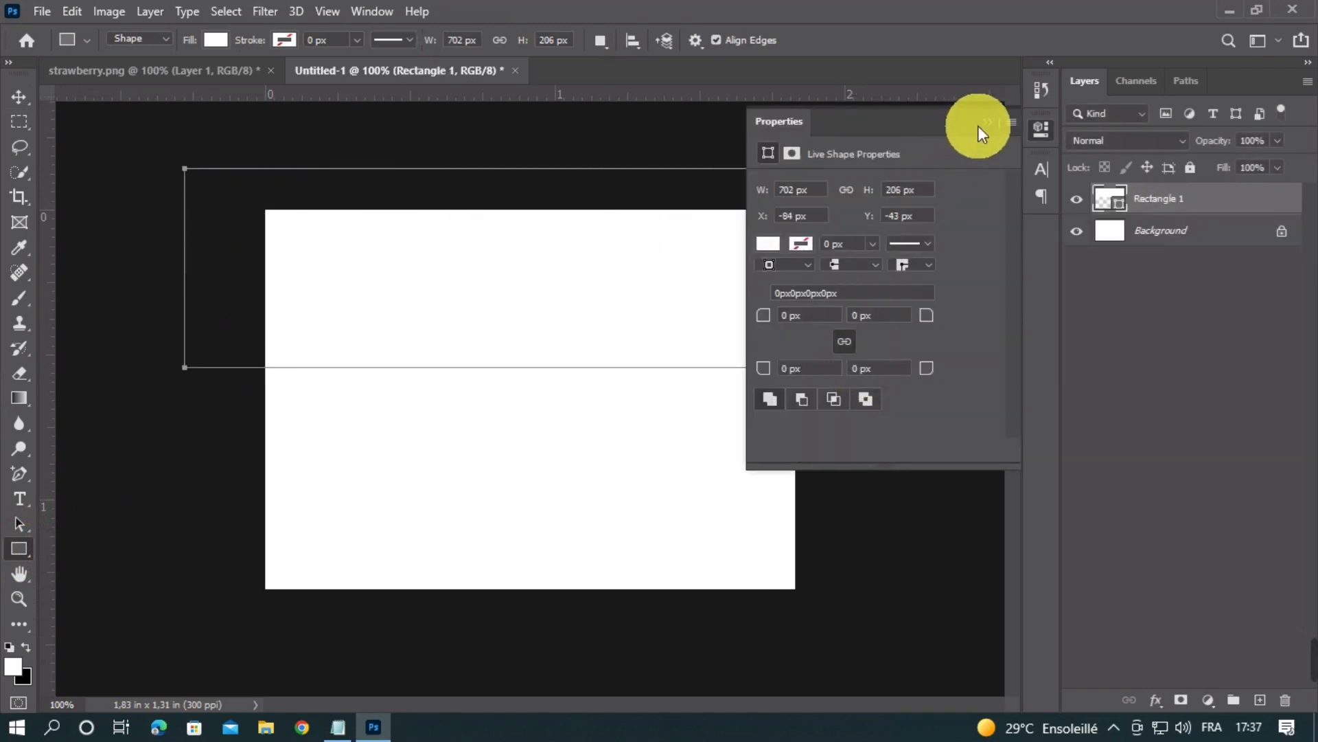
# Step: Set the rectangle's fill to the red f60e09 listed in the Notepad notes, and collapse the shape properties
pyautogui.click(768, 244)
pyautogui.click(1012, 283)
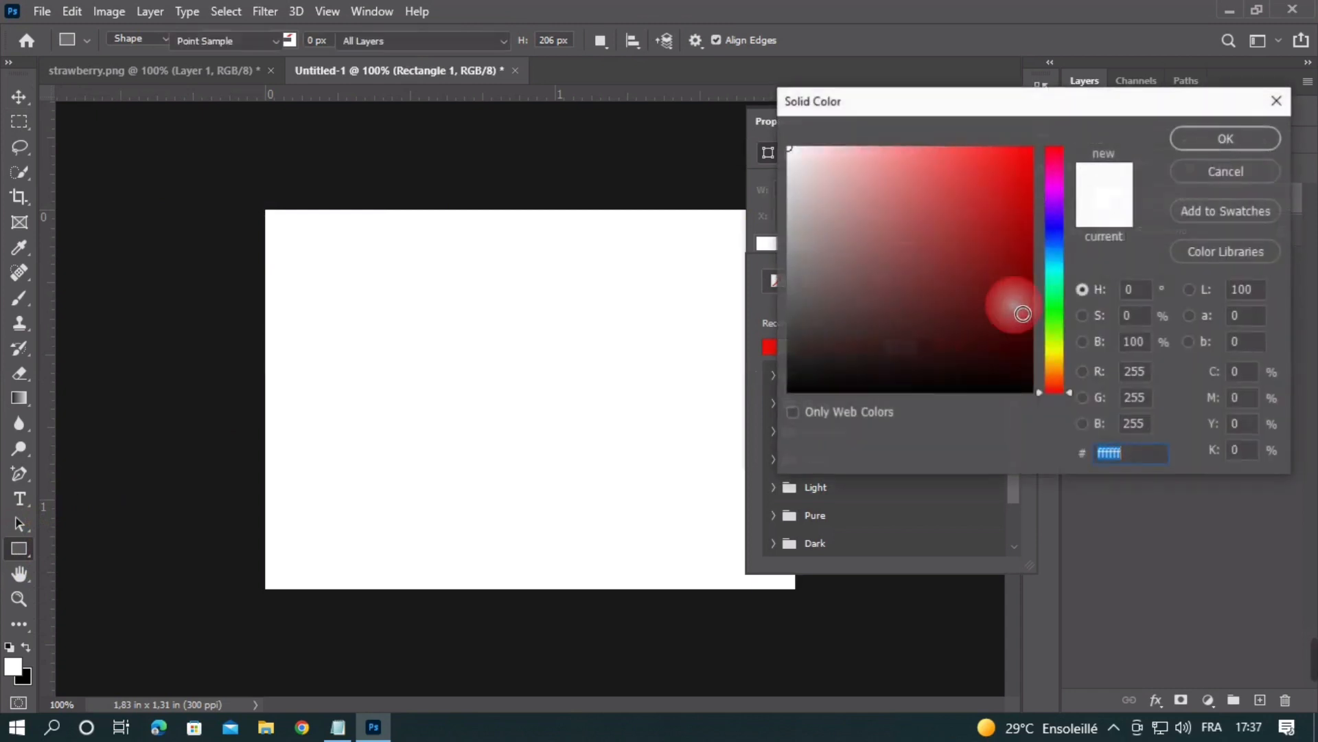
pyautogui.click(338, 727)
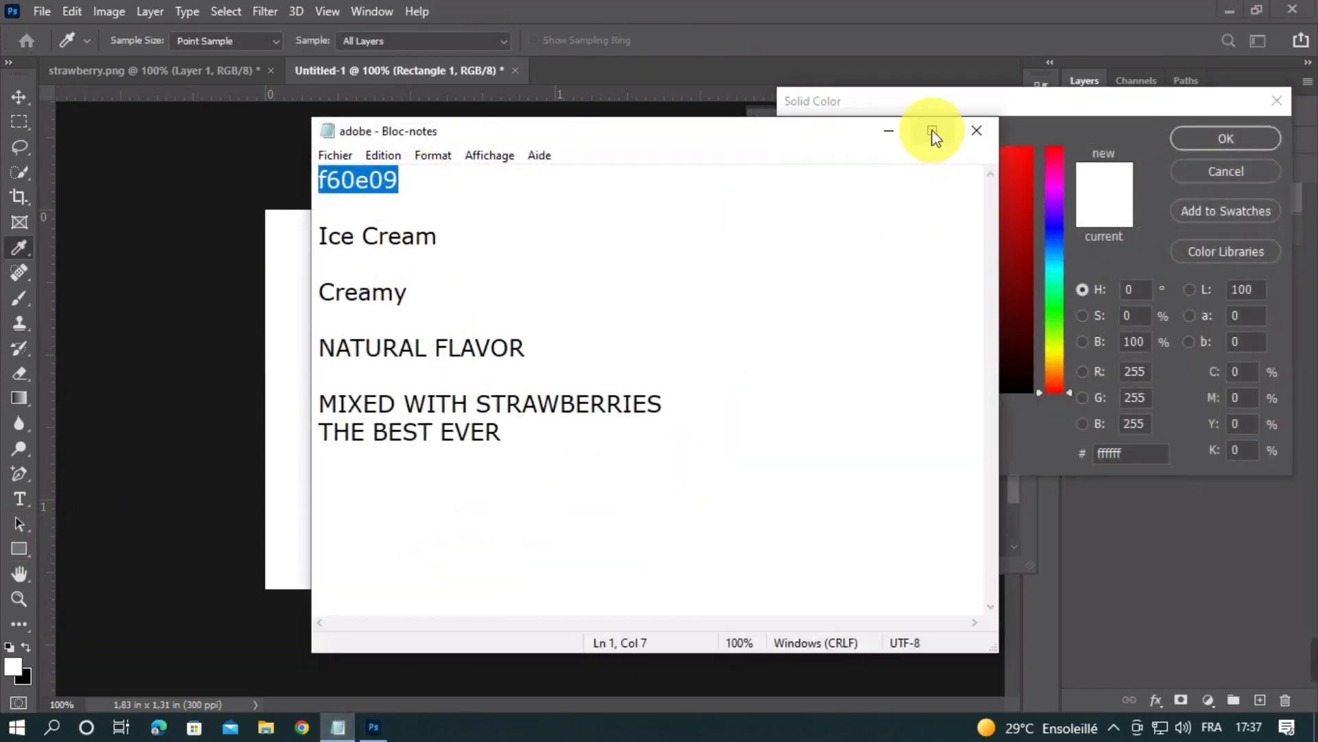
pyautogui.click(889, 132)
pyautogui.click(1127, 453)
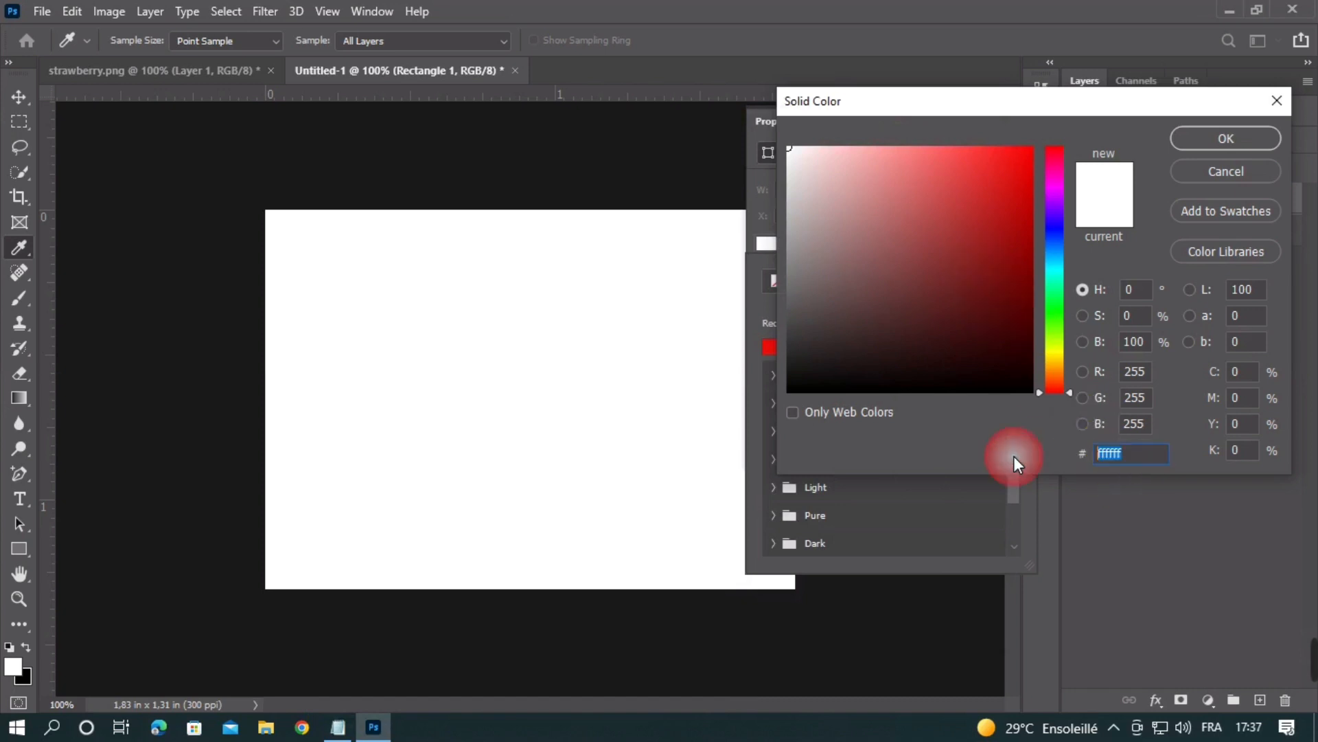
pyautogui.write('f60e09')
pyautogui.moveTo(1150, 459); pyautogui.dragTo(1068, 467)
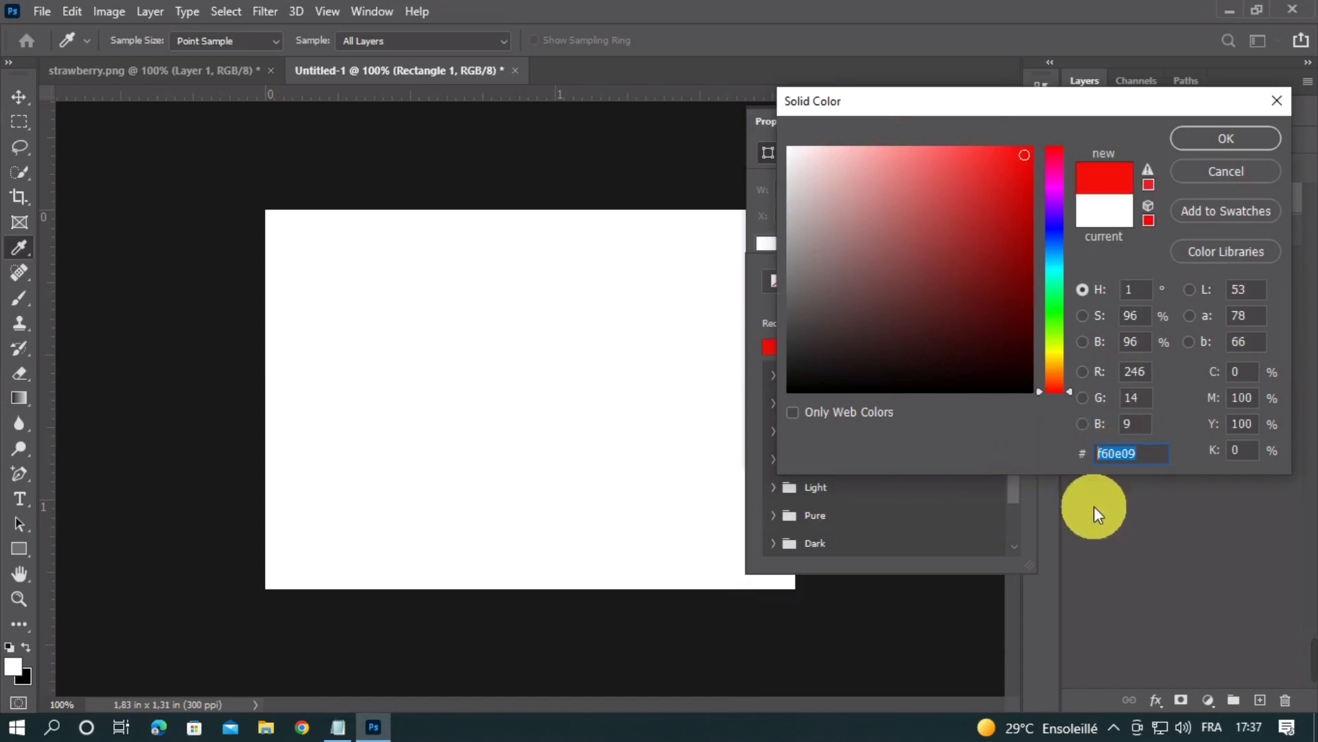
pyautogui.click(1169, 460)
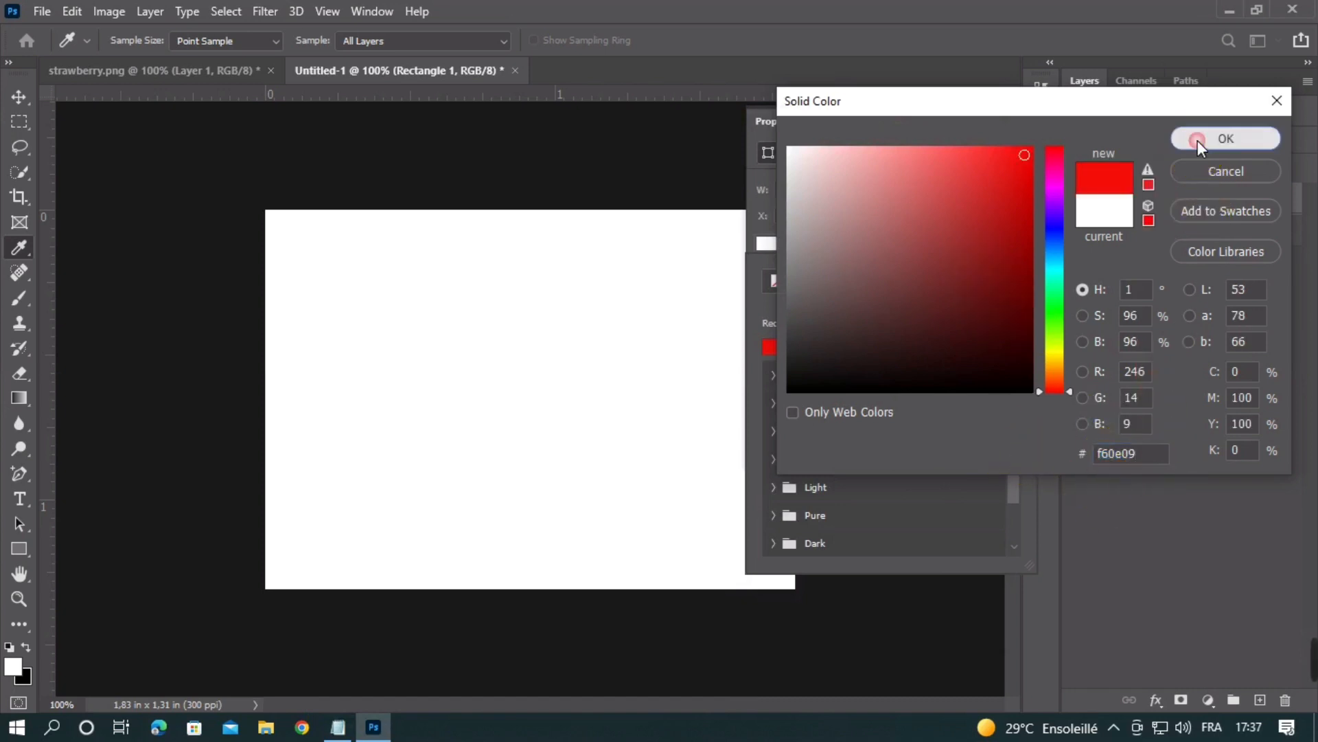
pyautogui.click(1198, 140)
pyautogui.click(984, 124)
pyautogui.click(985, 123)
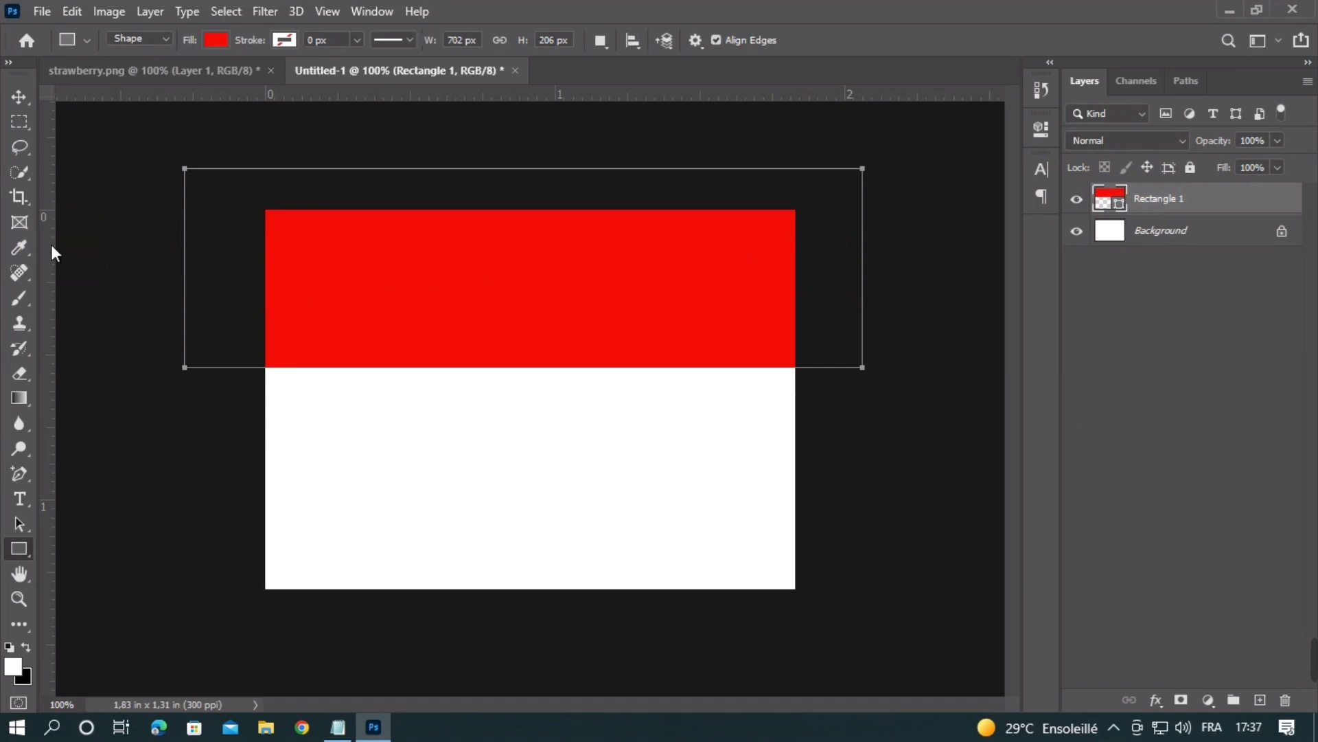
# Step: Place a vertical guide at the canvas's horizontal centre and add an anchor point where it meets the rectangle's lower edge
pyautogui.moveTo(52, 247); pyautogui.dragTo(534, 269)
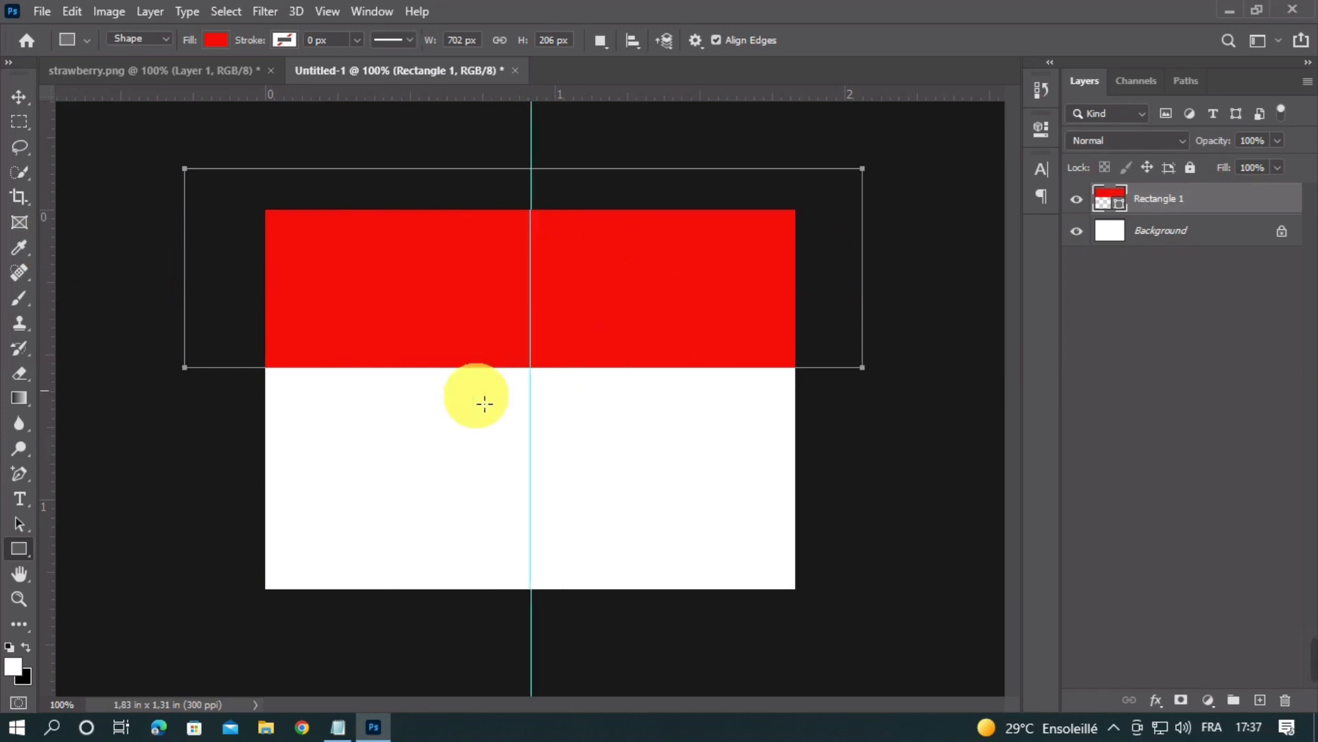
pyautogui.click(15, 477)
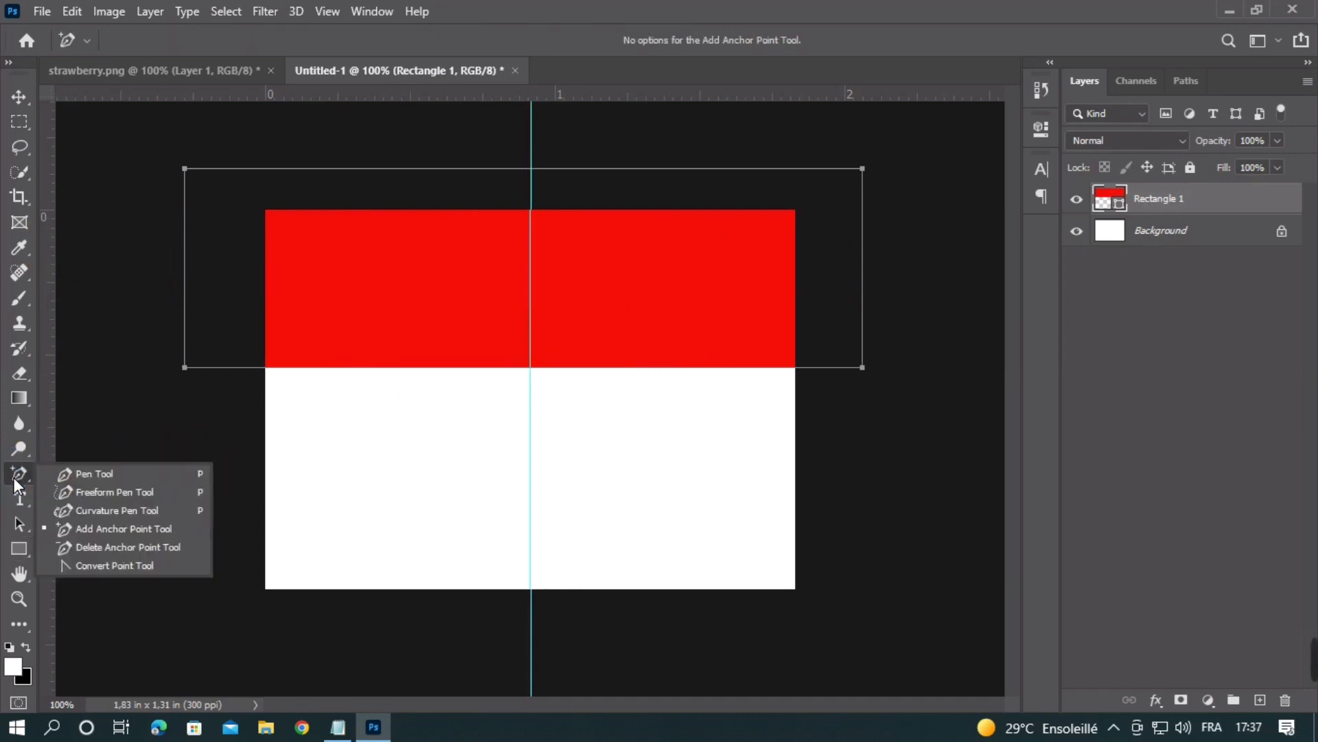
pyautogui.click(78, 526)
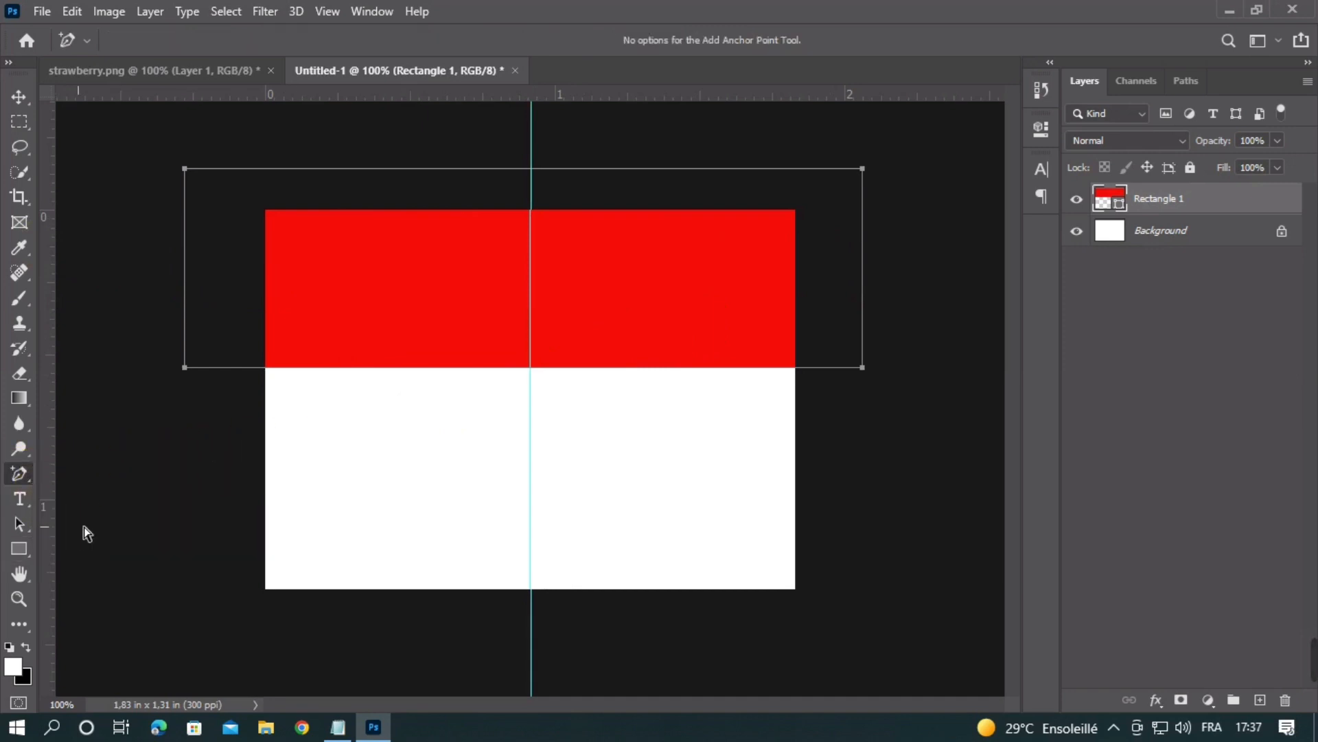
pyautogui.click(531, 370)
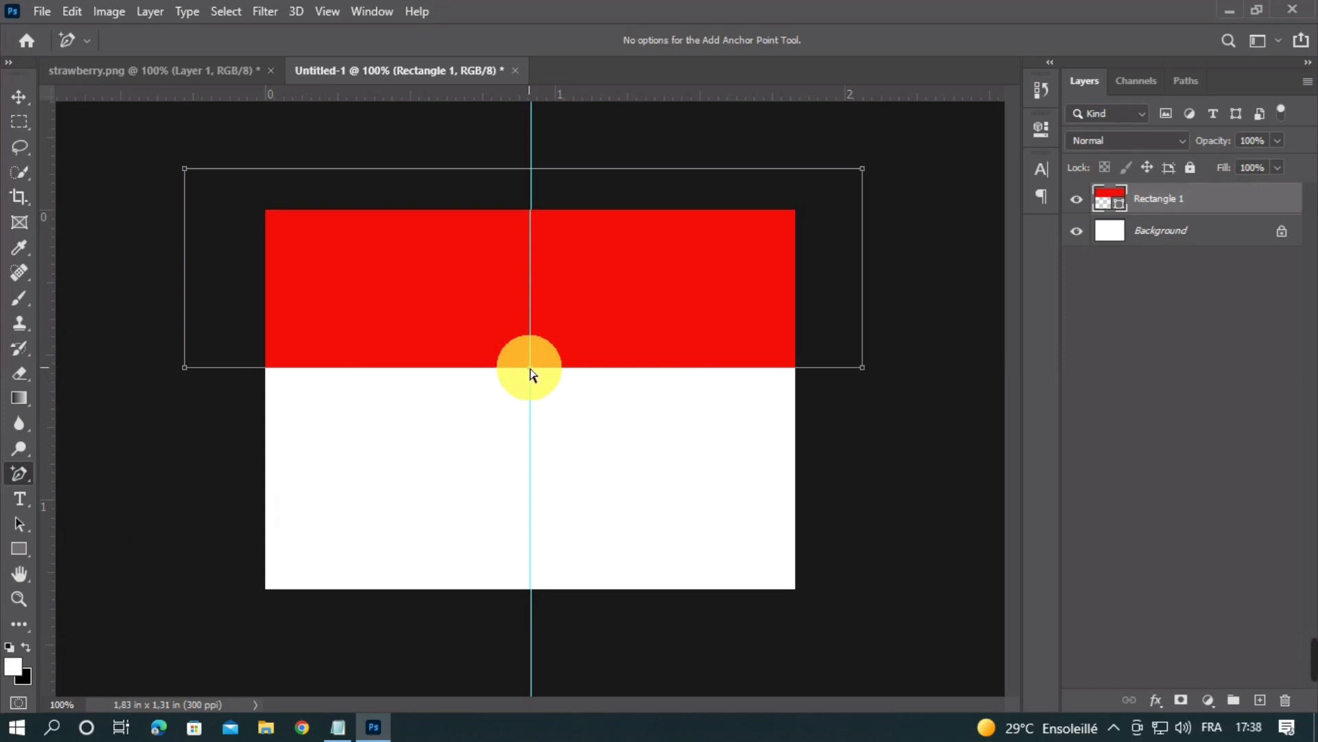
pyautogui.click(561, 337)
# Step: Clear the guides and pull the middle anchor point down so the rectangle's lower edge bows into a shallow curve
pyautogui.click(327, 12)
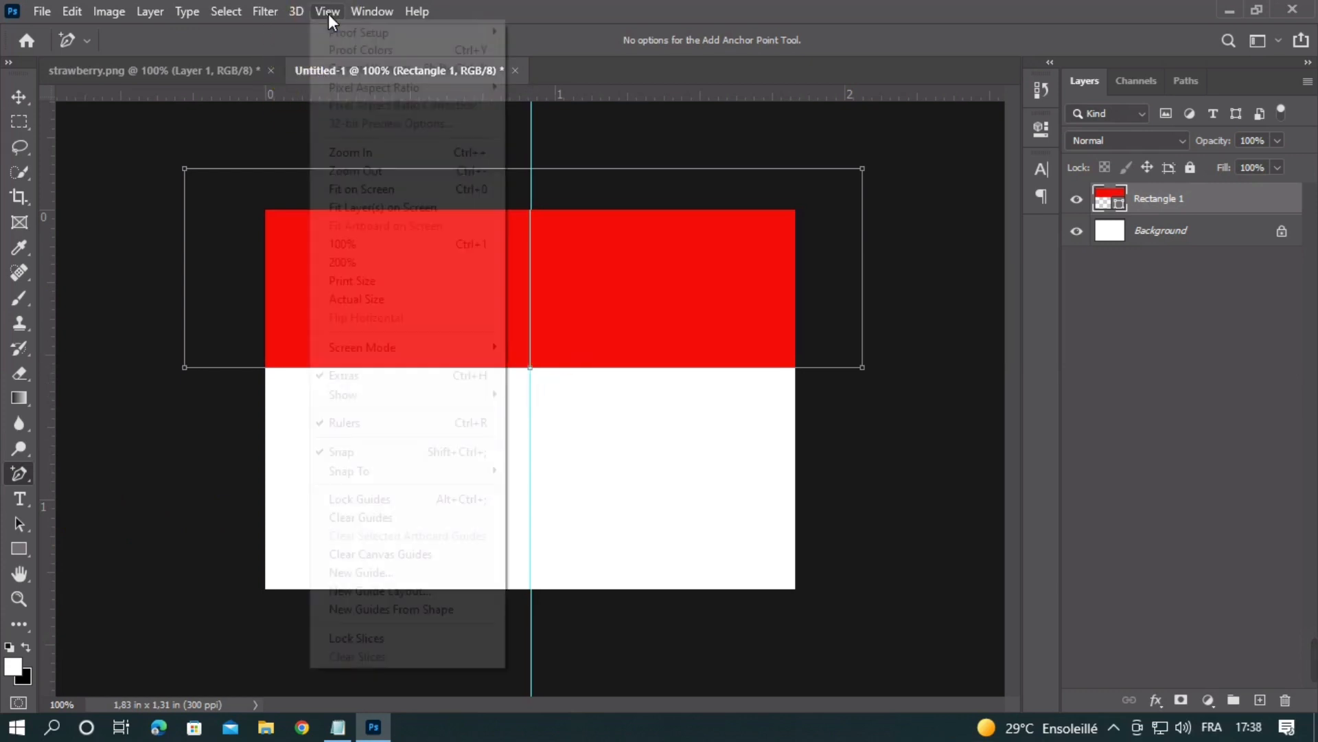
pyautogui.click(362, 517)
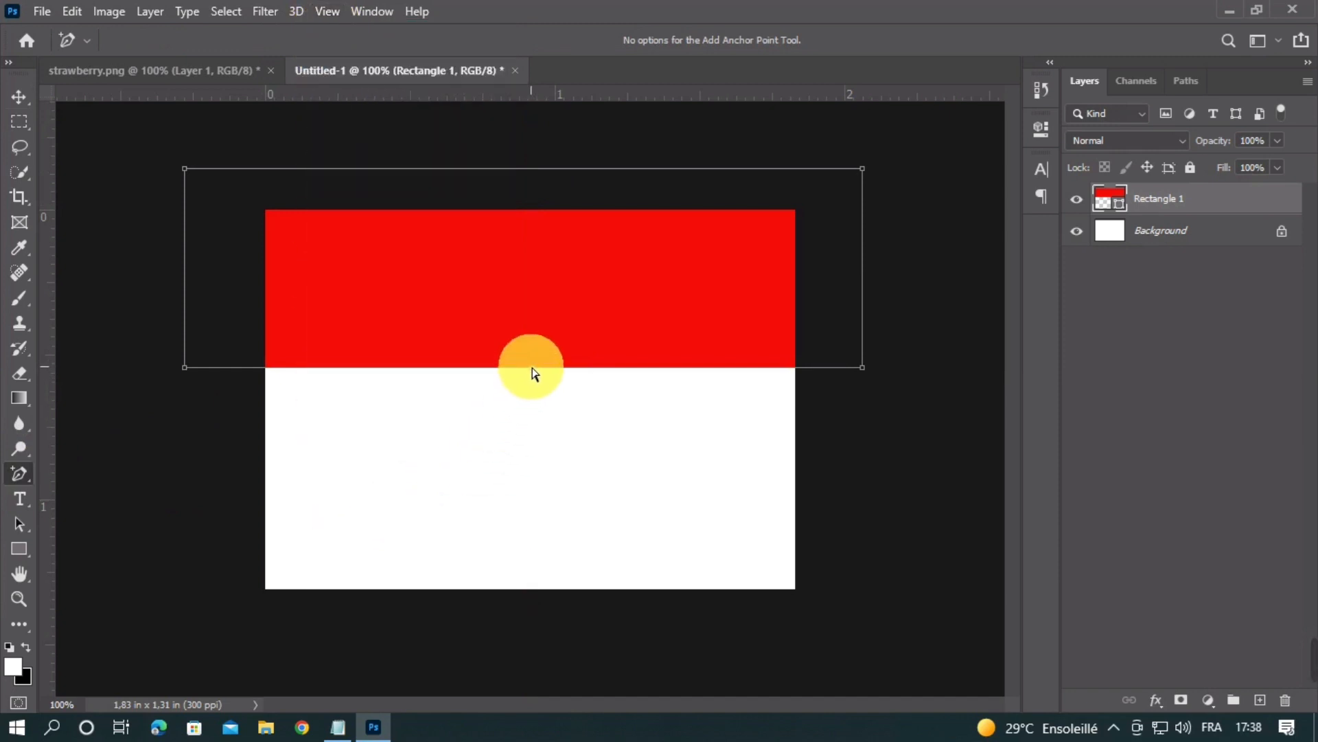
pyautogui.moveTo(532, 370); pyautogui.dragTo(529, 402)
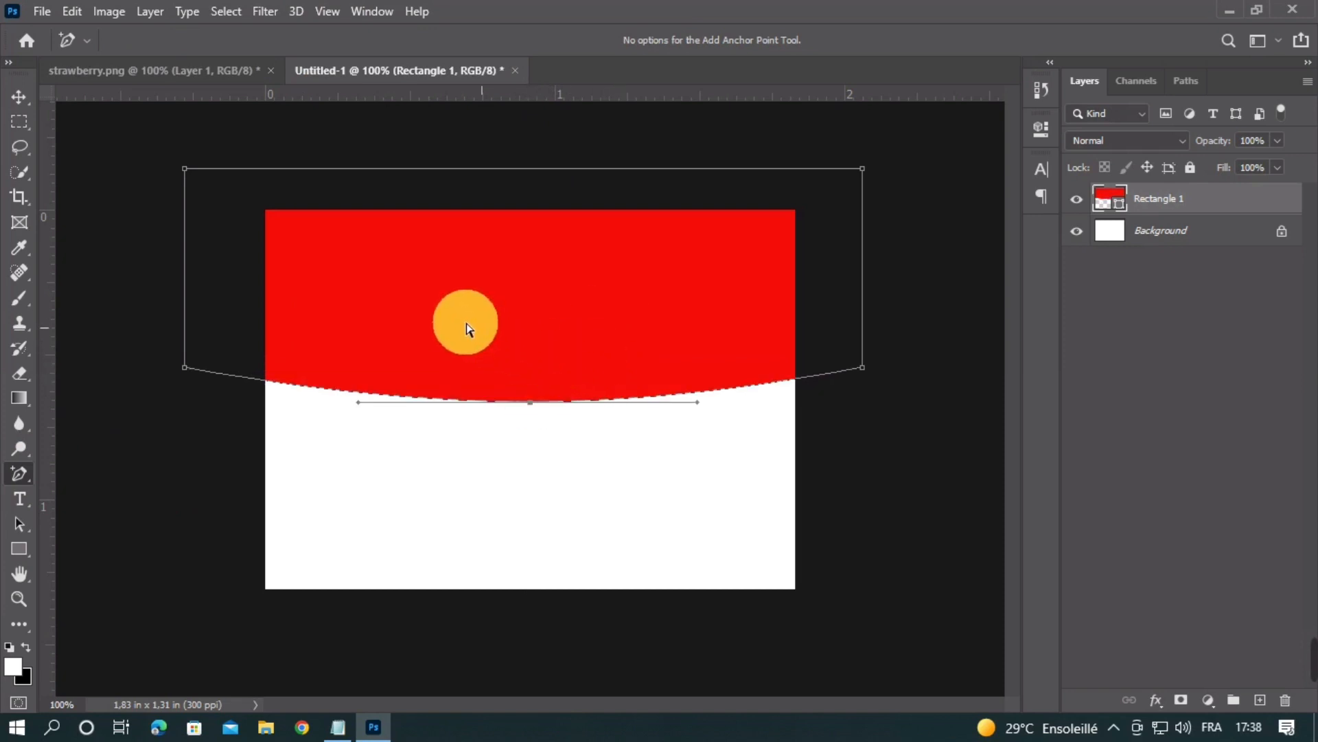
# Step: Move the curved red shape slightly upward, fine-tuning its vertical position with a small nudge down
pyautogui.click(21, 96)
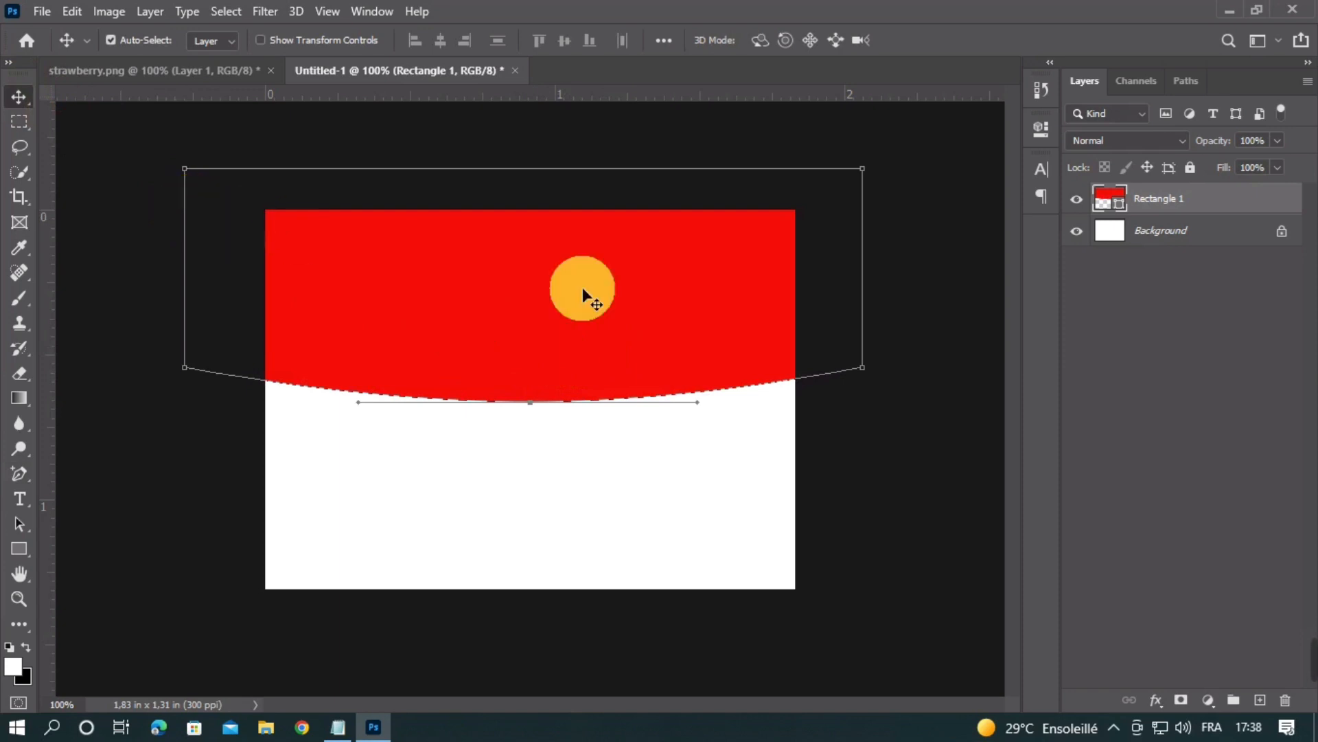
pyautogui.click(912, 318)
pyautogui.moveTo(580, 318); pyautogui.dragTo(553, 307)
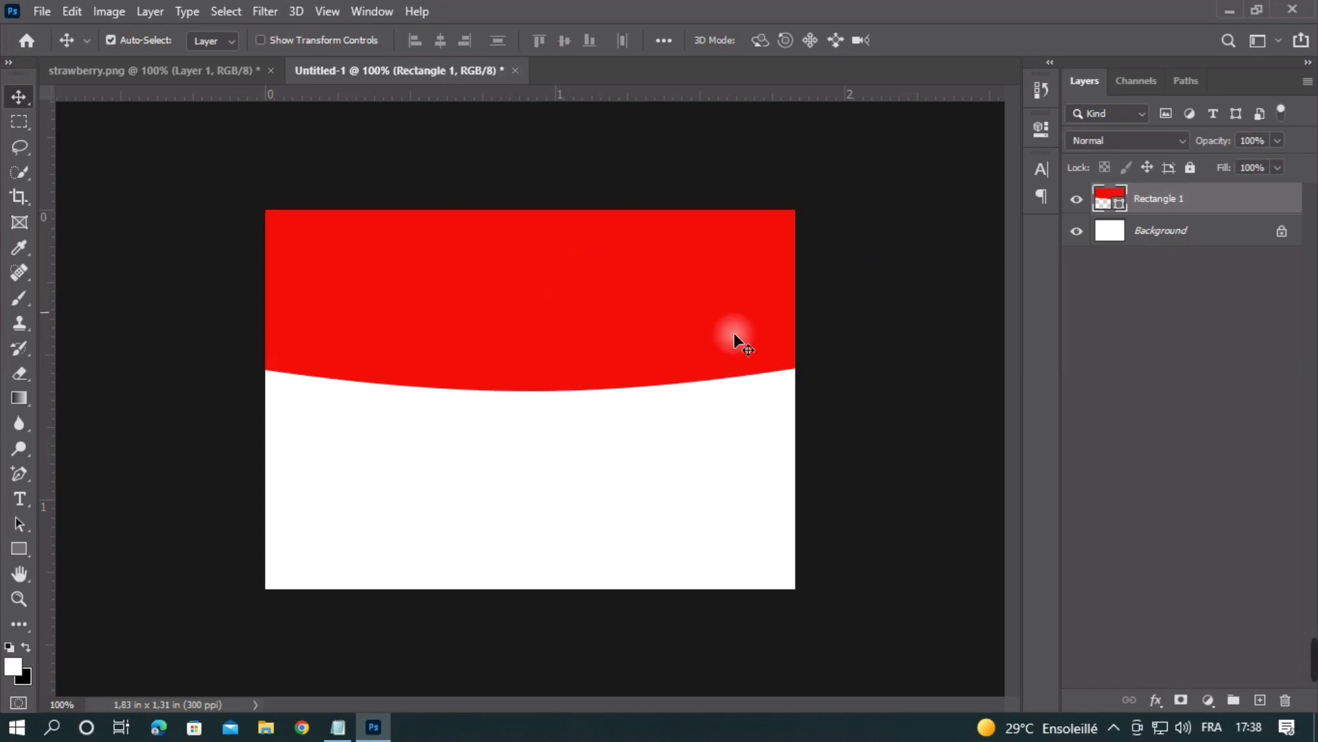
pyautogui.click(938, 336)
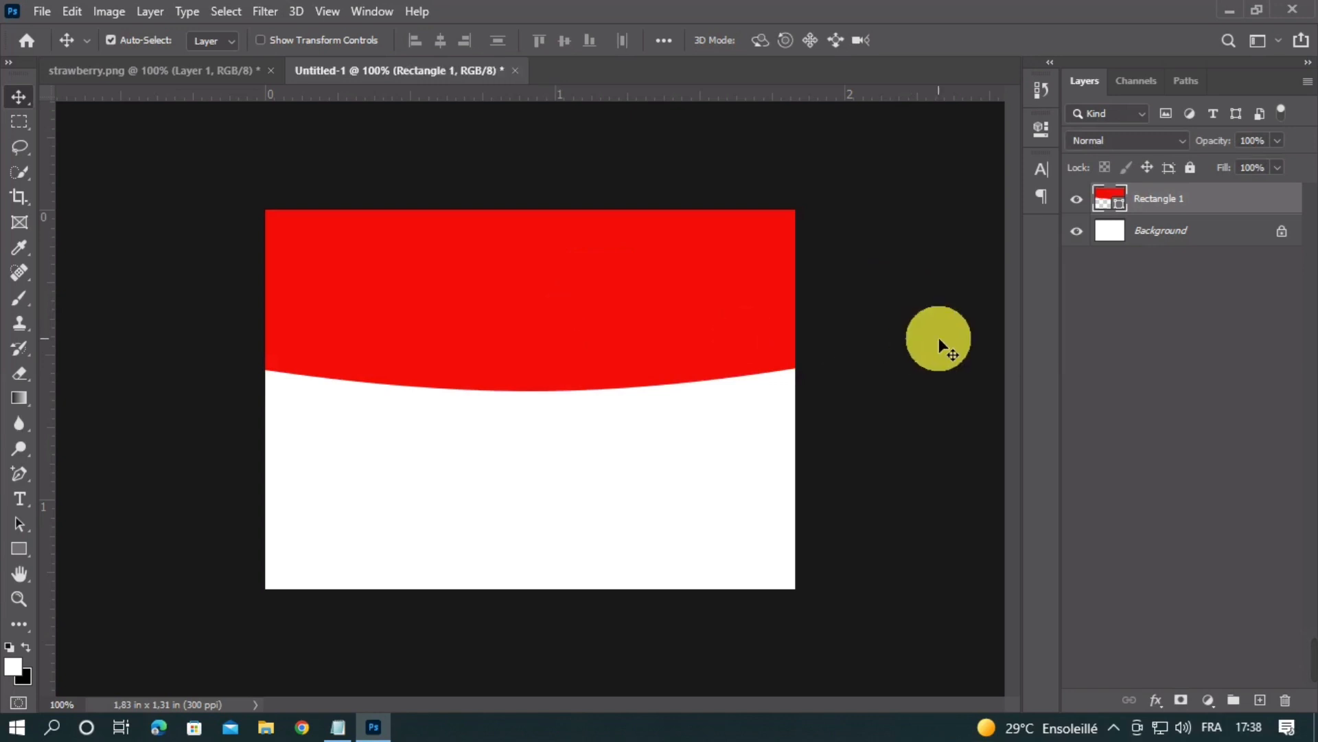
pyautogui.hotkey('ctrl', '-')
pyautogui.hotkey('ctrl', '+')
pyautogui.press('Down')
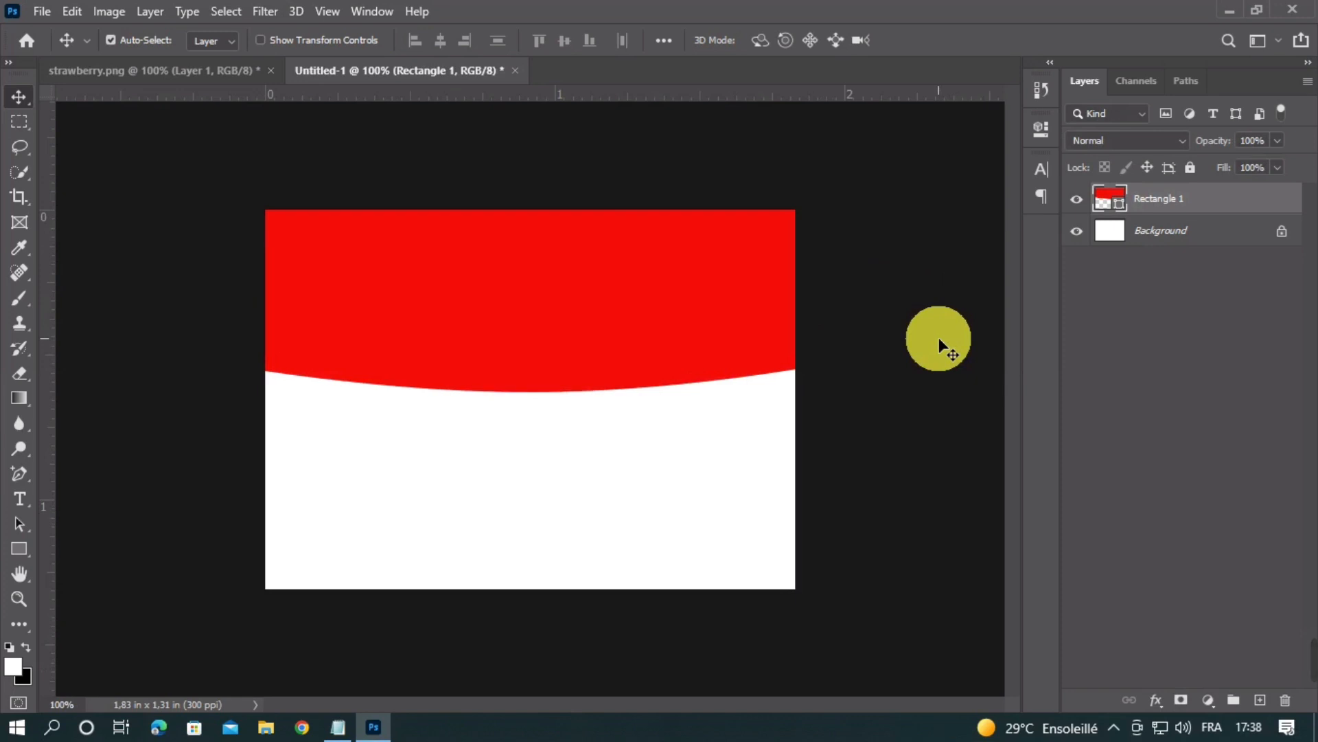
# Step: Reset the colours to default and add a linear black-to-white Gradient fill layer at 90° and 100% scale above the red shape
pyautogui.press('d')
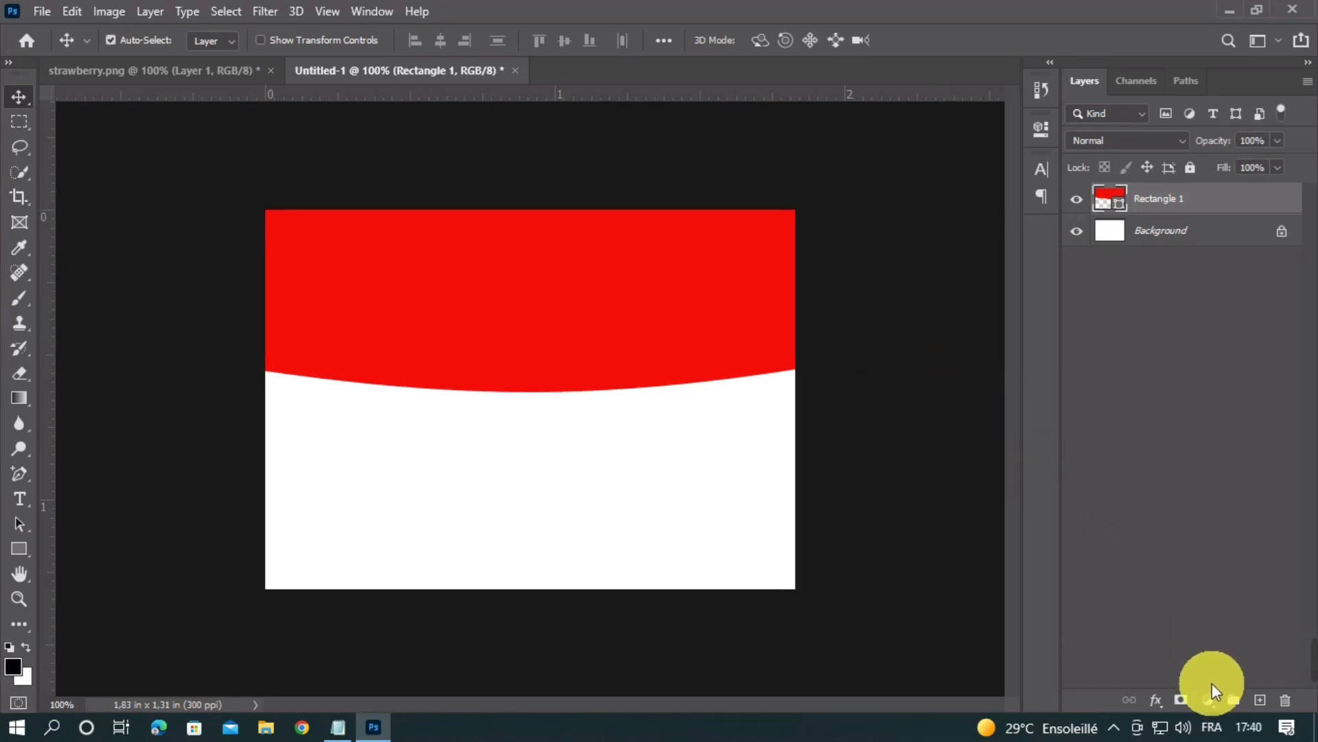
pyautogui.click(1210, 697)
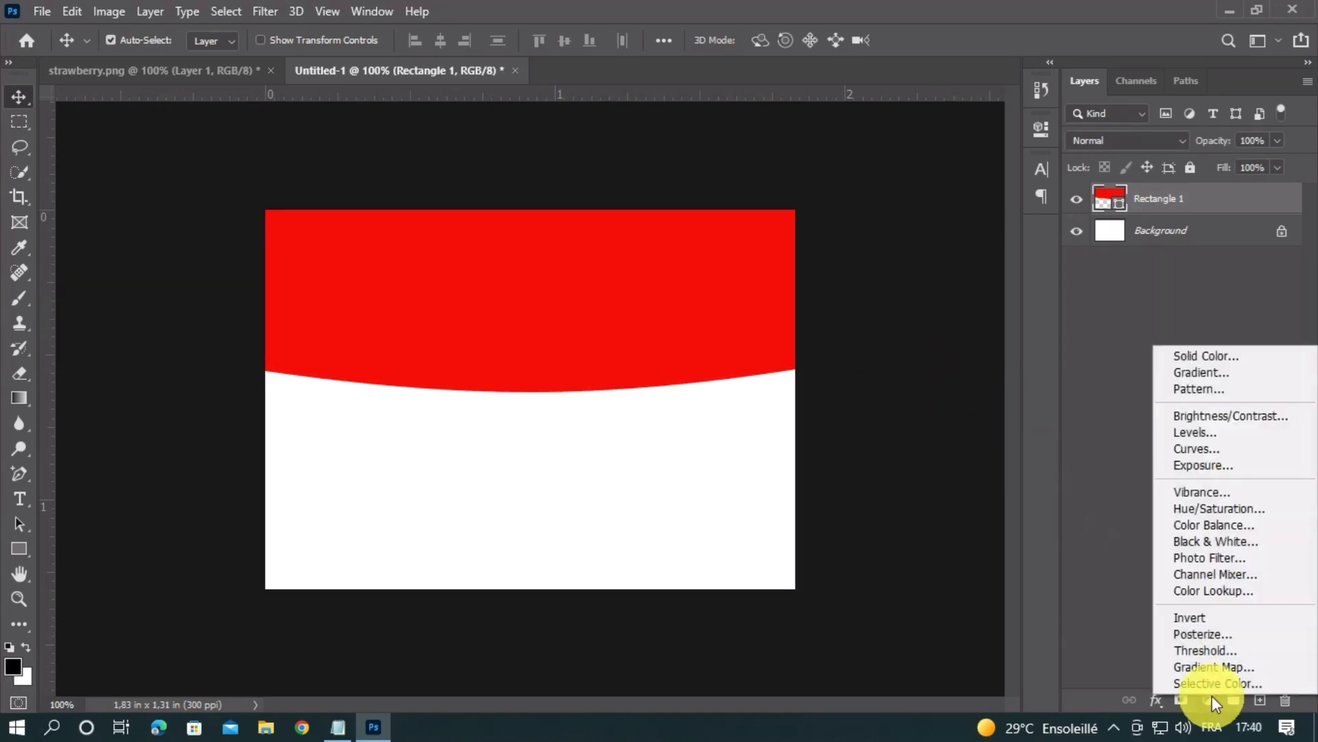
pyautogui.click(1199, 372)
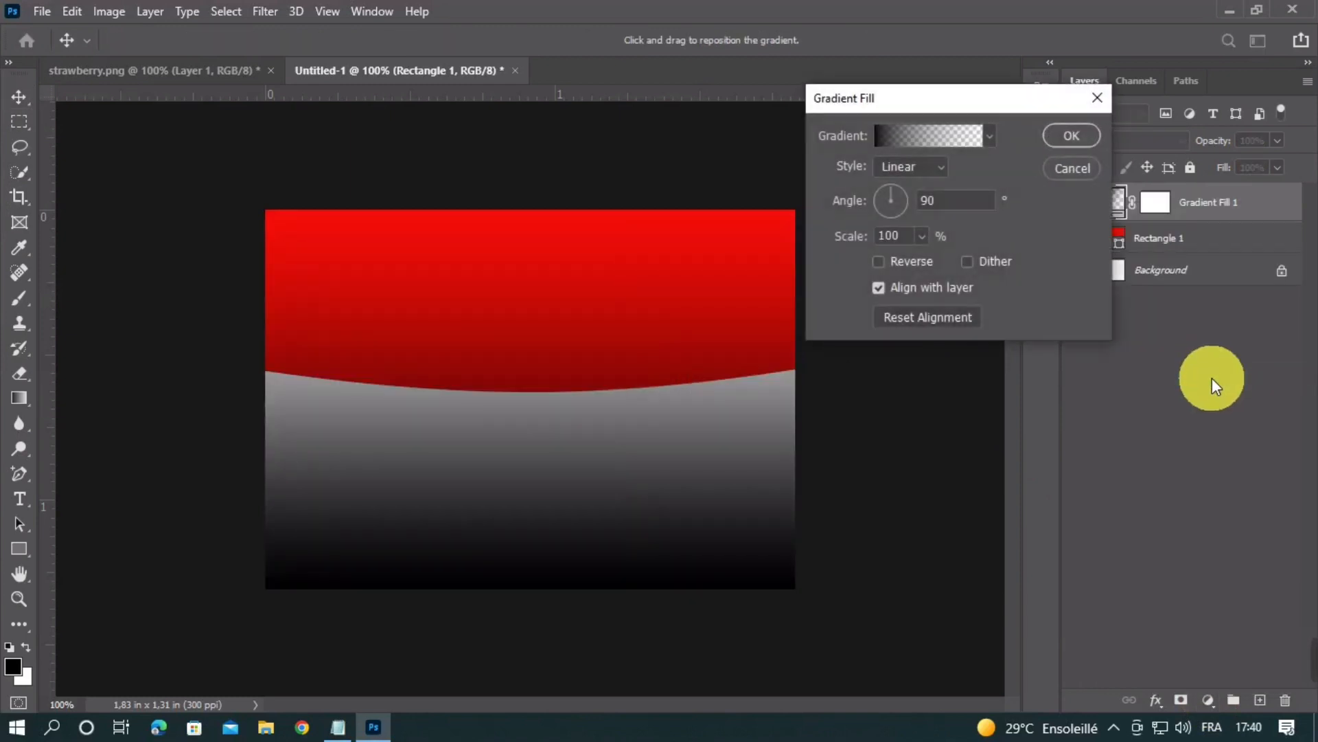
pyautogui.click(988, 138)
pyautogui.click(833, 174)
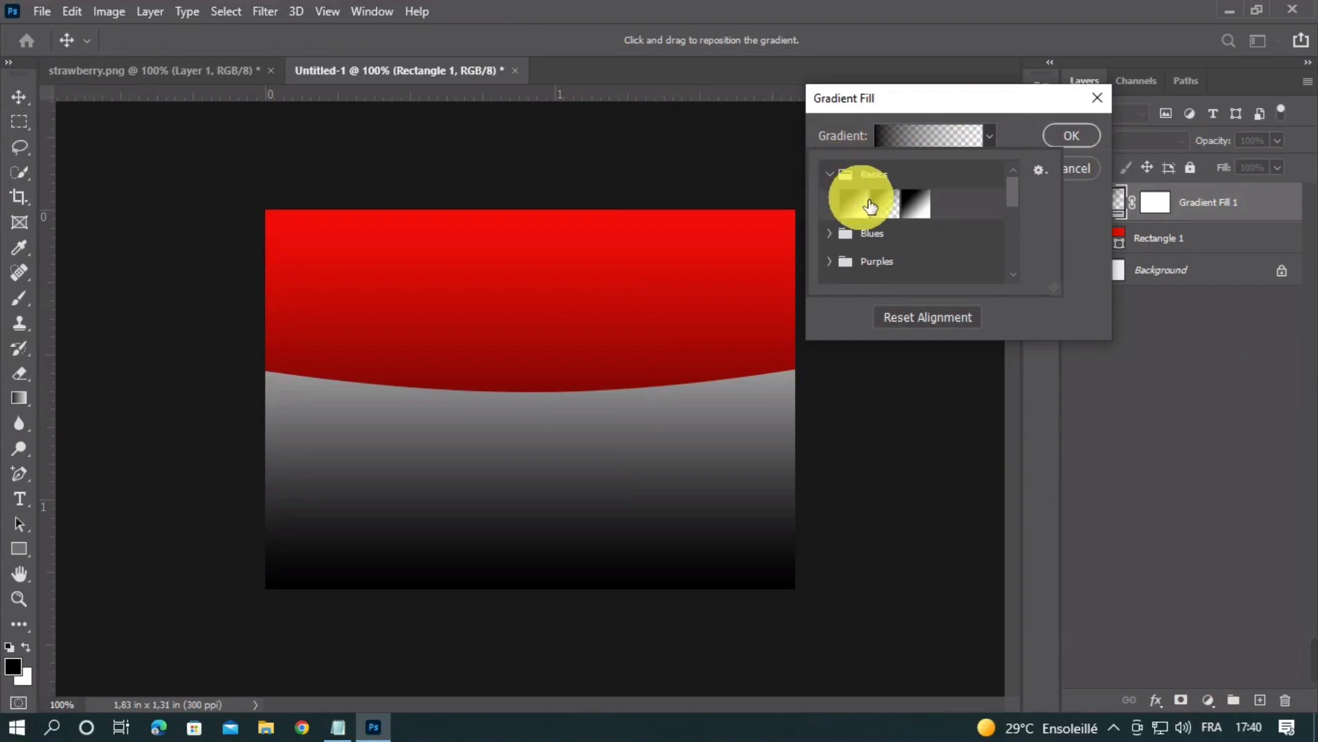
pyautogui.click(868, 204)
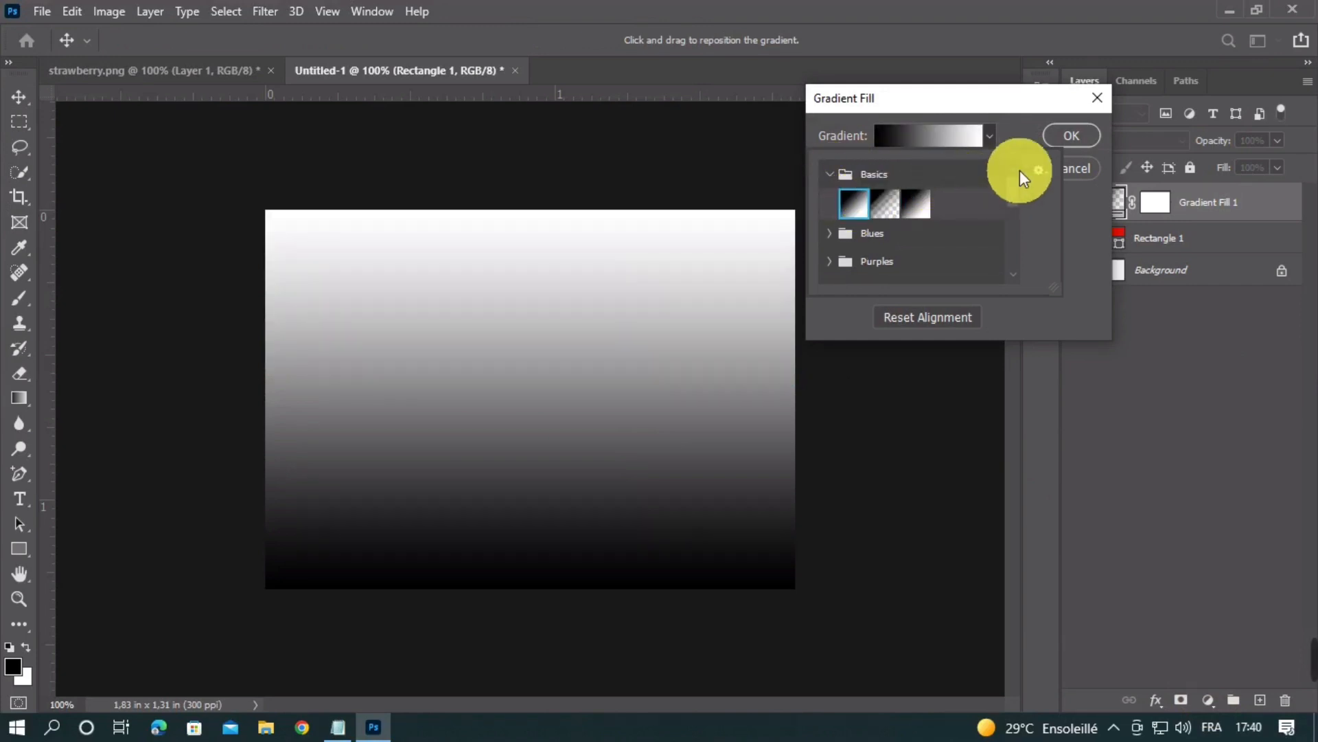
pyautogui.click(1022, 139)
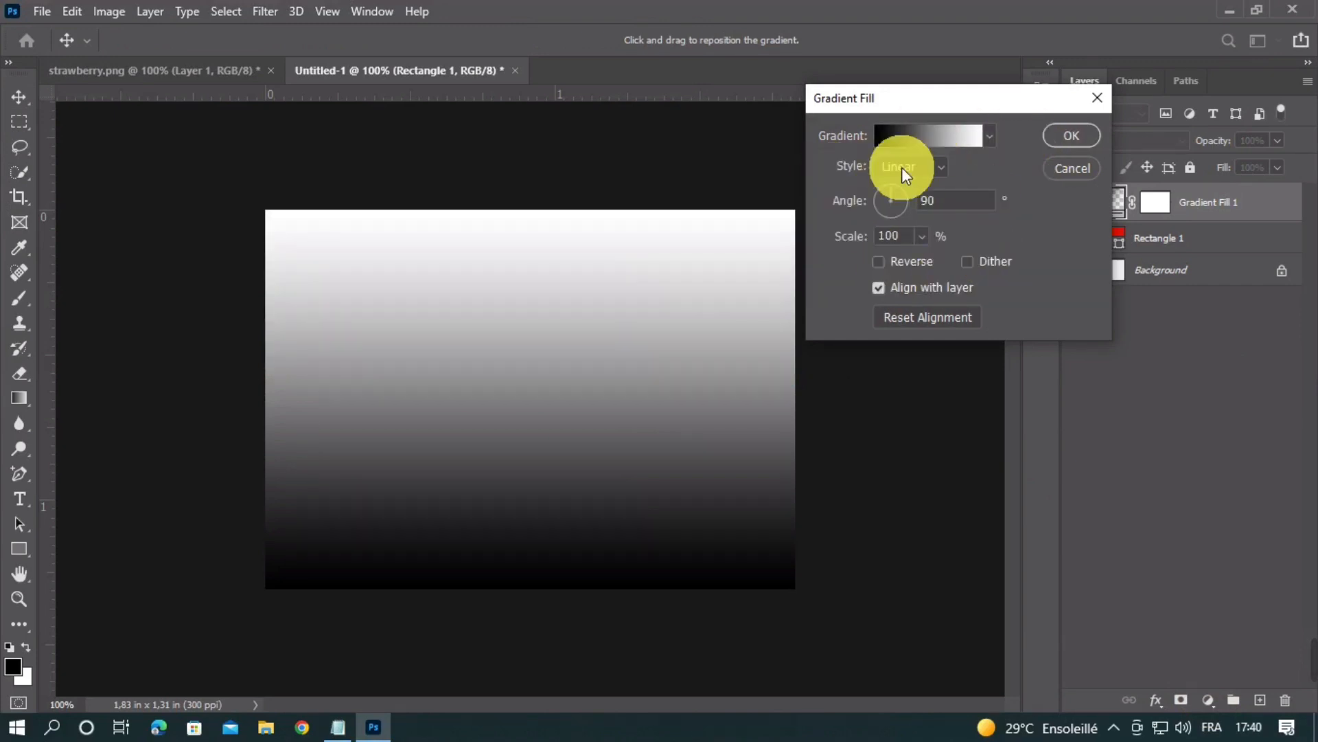
pyautogui.click(1073, 132)
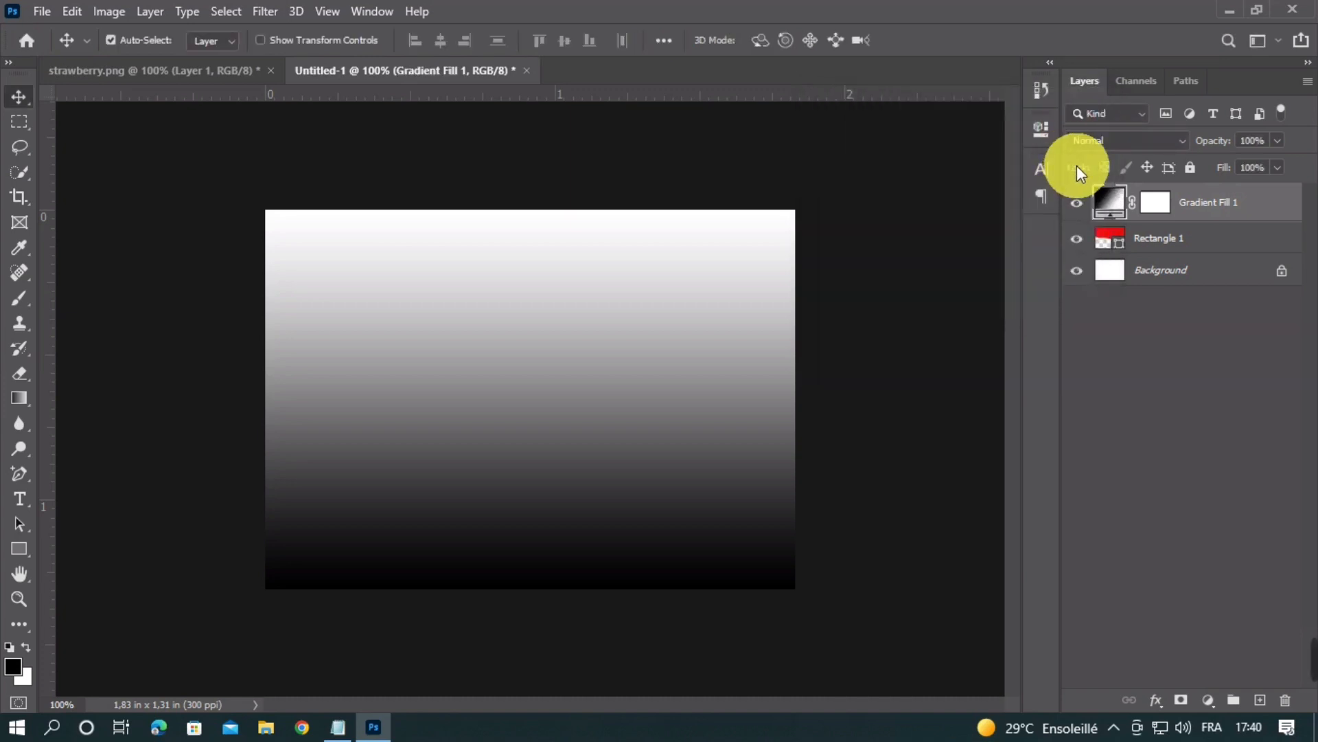
# Step: Clip the gradient fill layer to the red shape and set its blend mode to Overlay
pyautogui.click(1089, 142)
pyautogui.click(1089, 142)
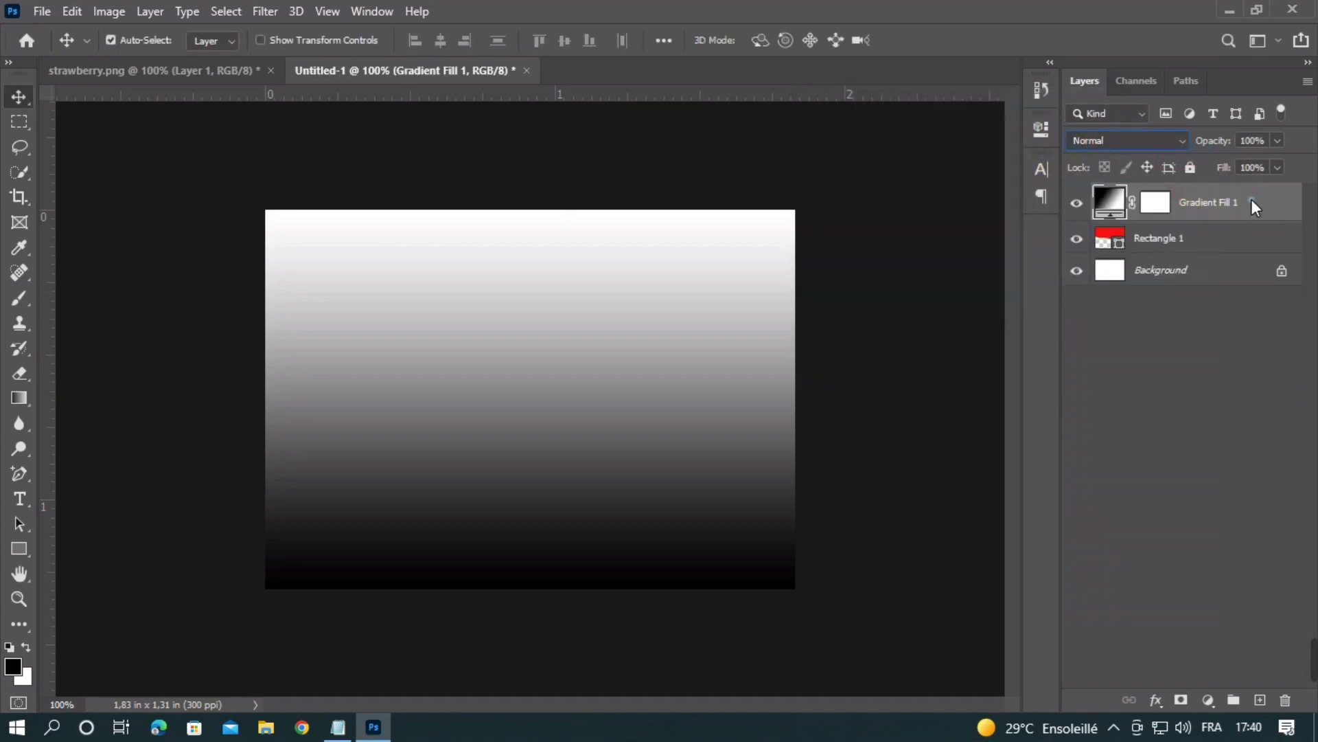
pyautogui.rightClick(1251, 199)
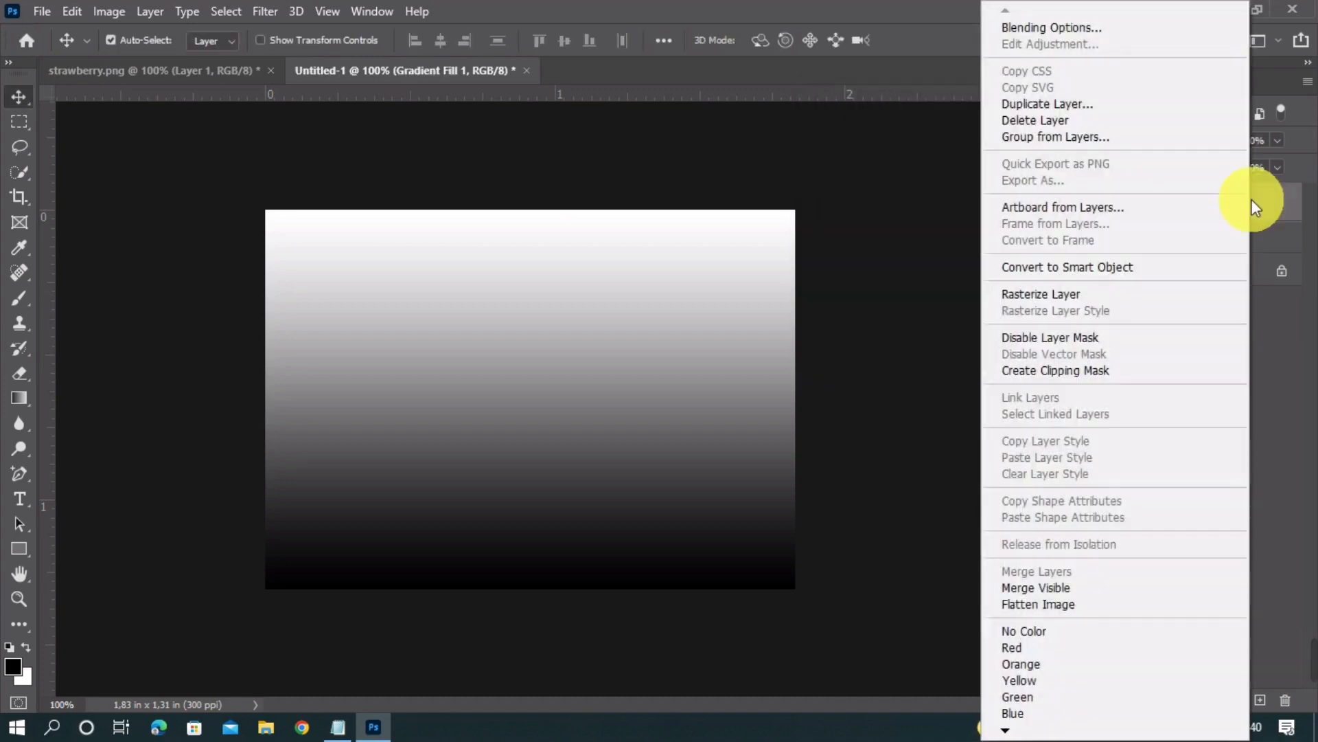
pyautogui.click(1035, 375)
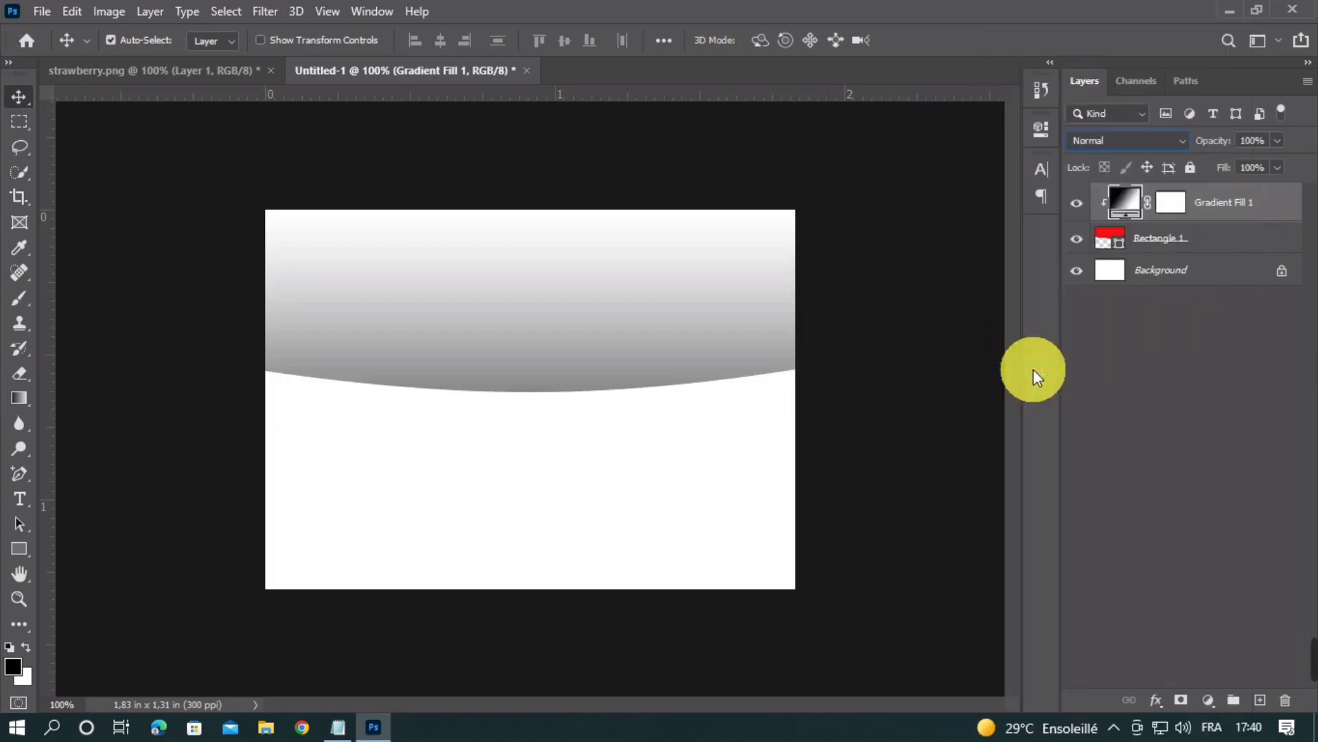
pyautogui.click(1123, 140)
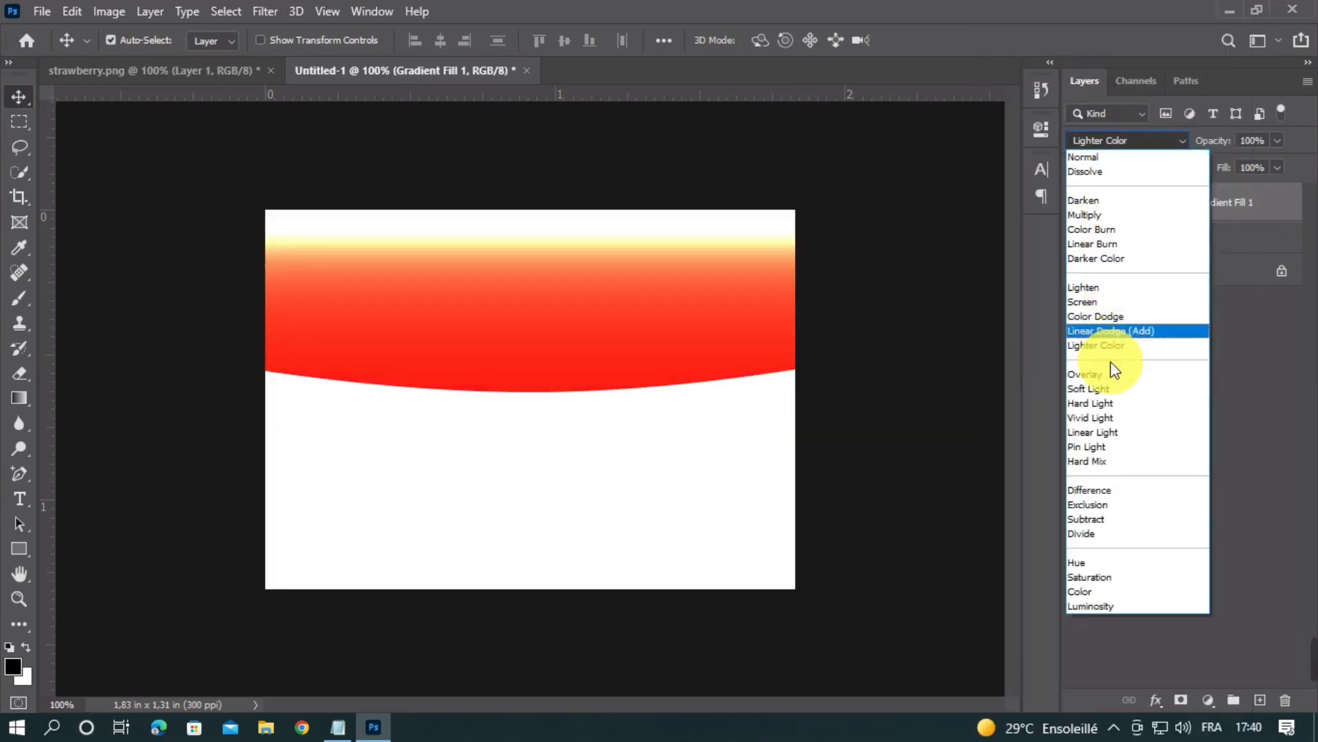
pyautogui.click(1110, 376)
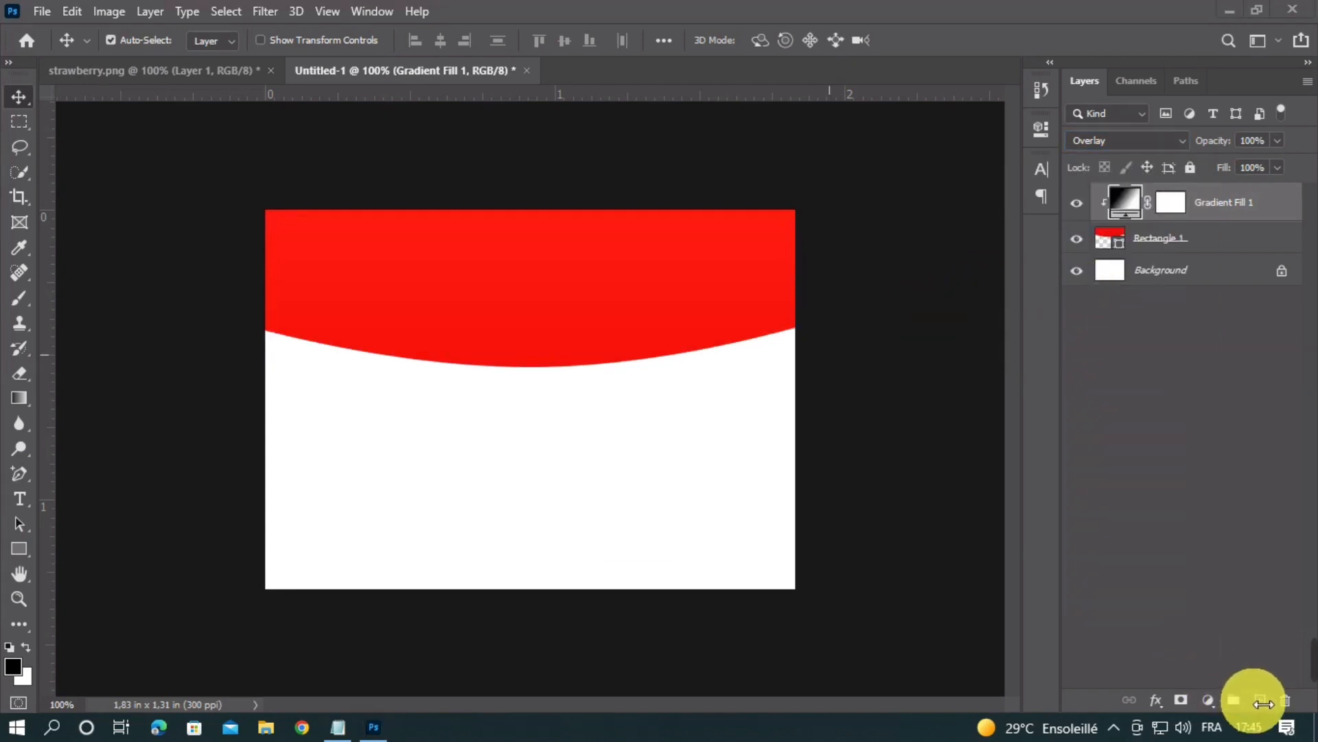
# Step: On a new layer, paint one soft white 323 px brush spot centred on the red shape and set the layer's blending to Overlay
pyautogui.click(1258, 698)
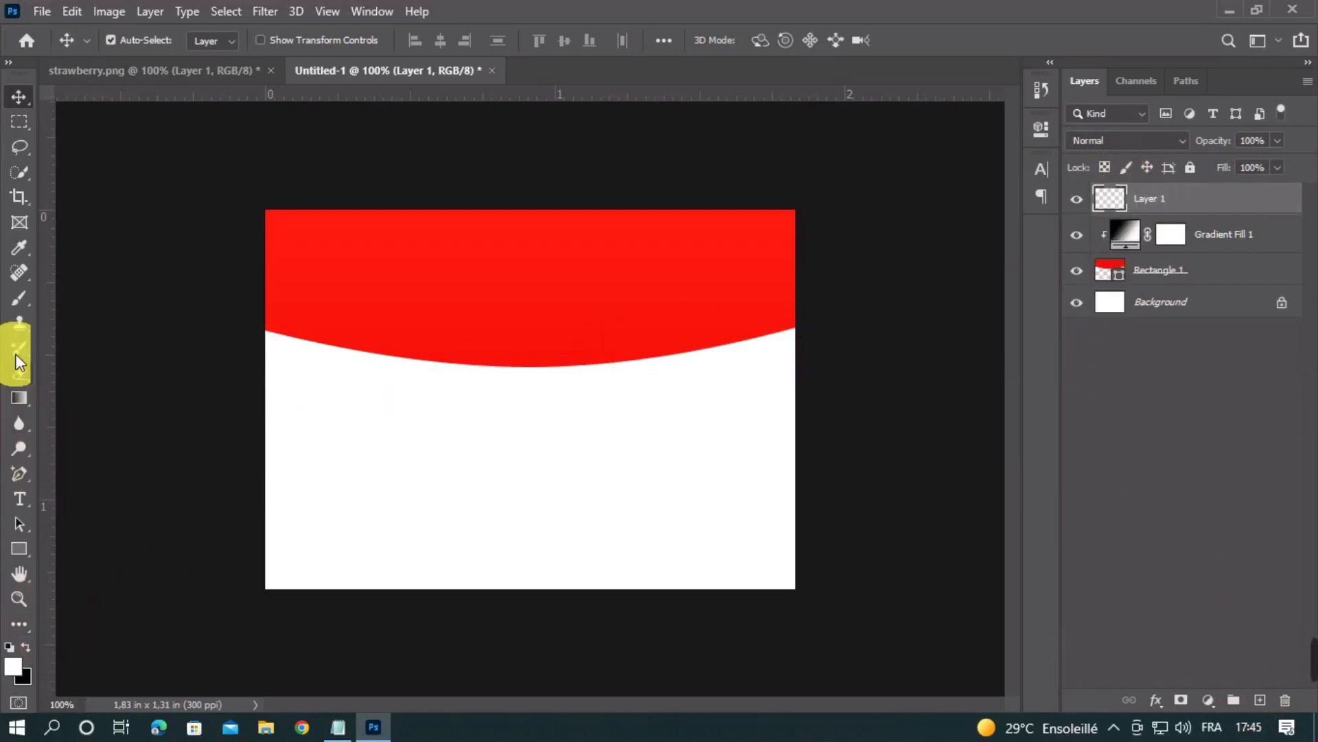
pyautogui.click(19, 297)
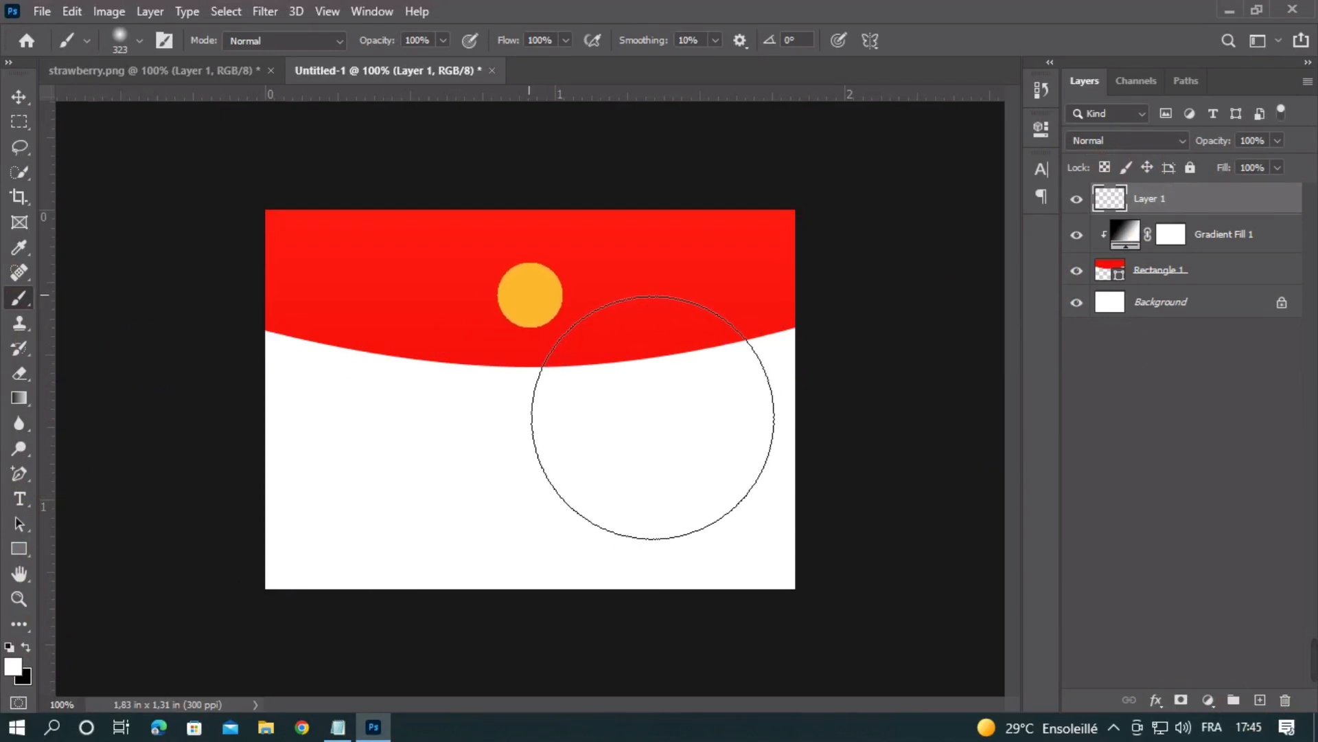
pyautogui.click(530, 294)
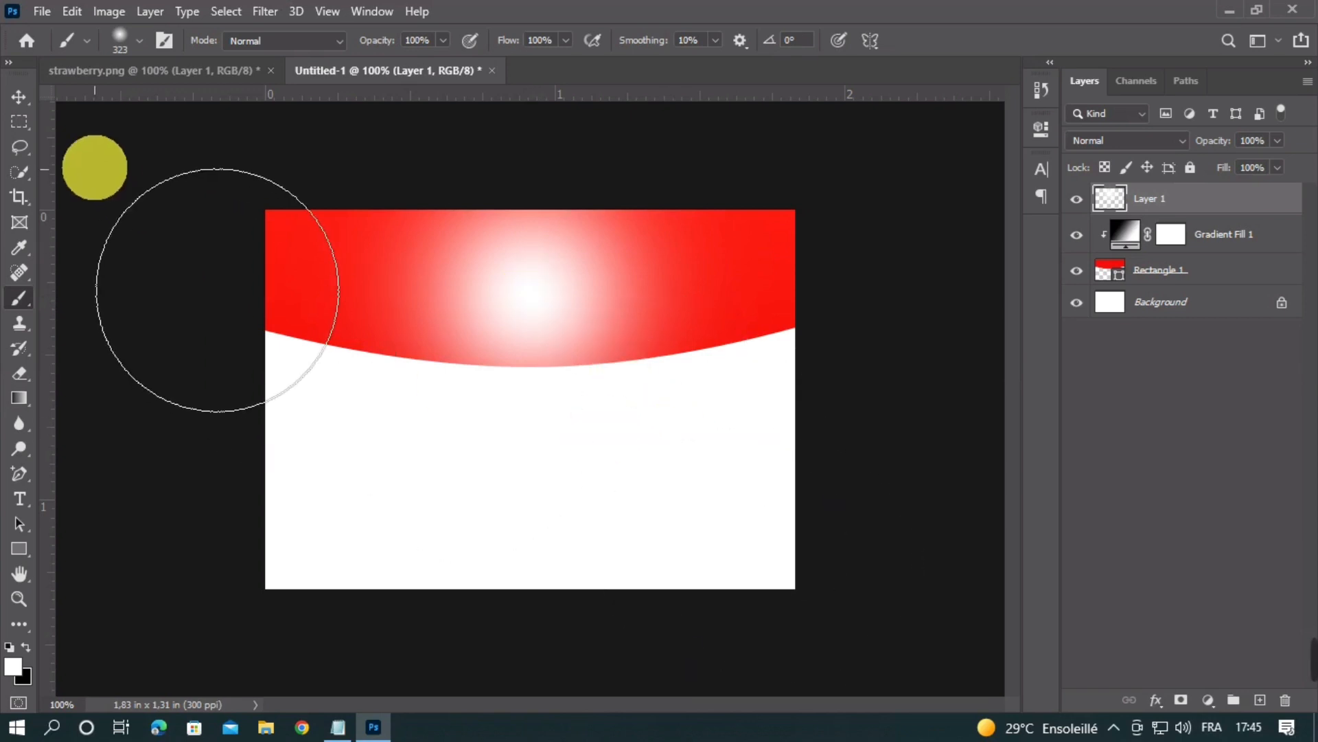
pyautogui.click(18, 103)
pyautogui.click(1099, 140)
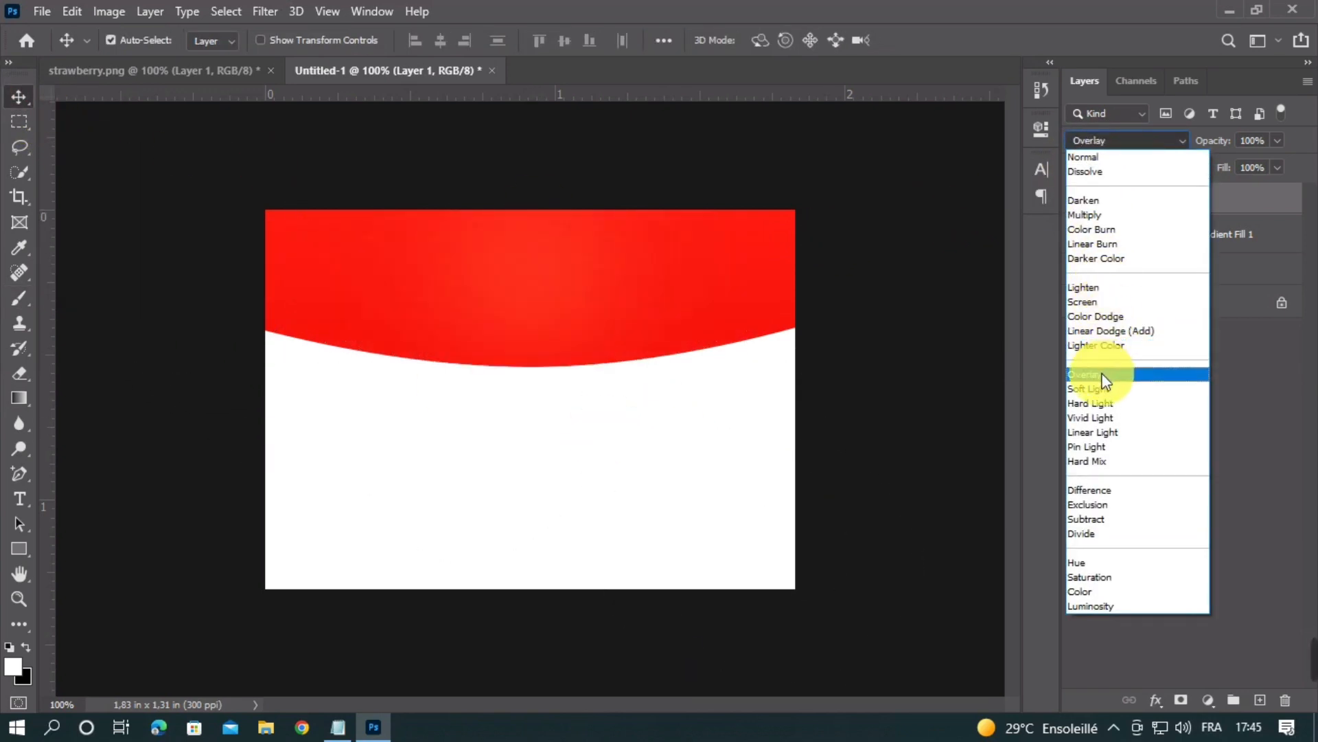
pyautogui.click(1101, 374)
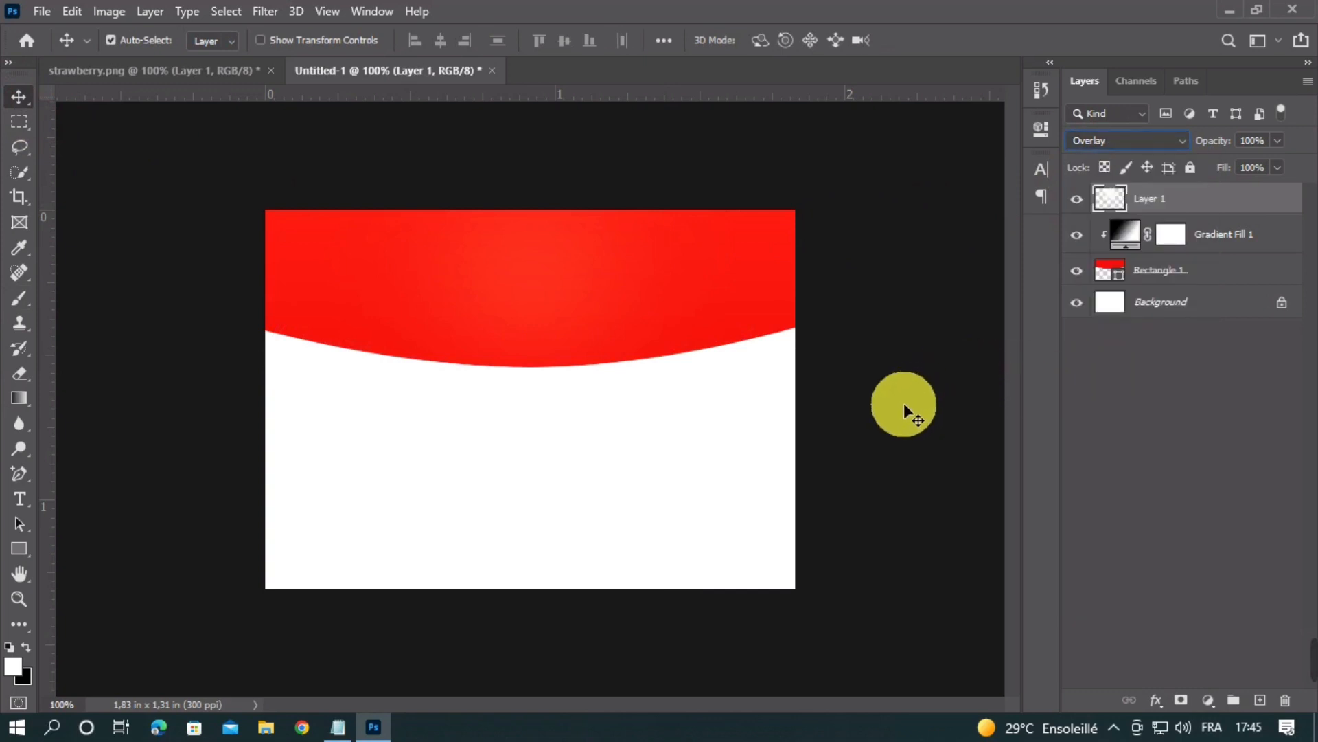
pyautogui.hotkey('ctrl', 'j')
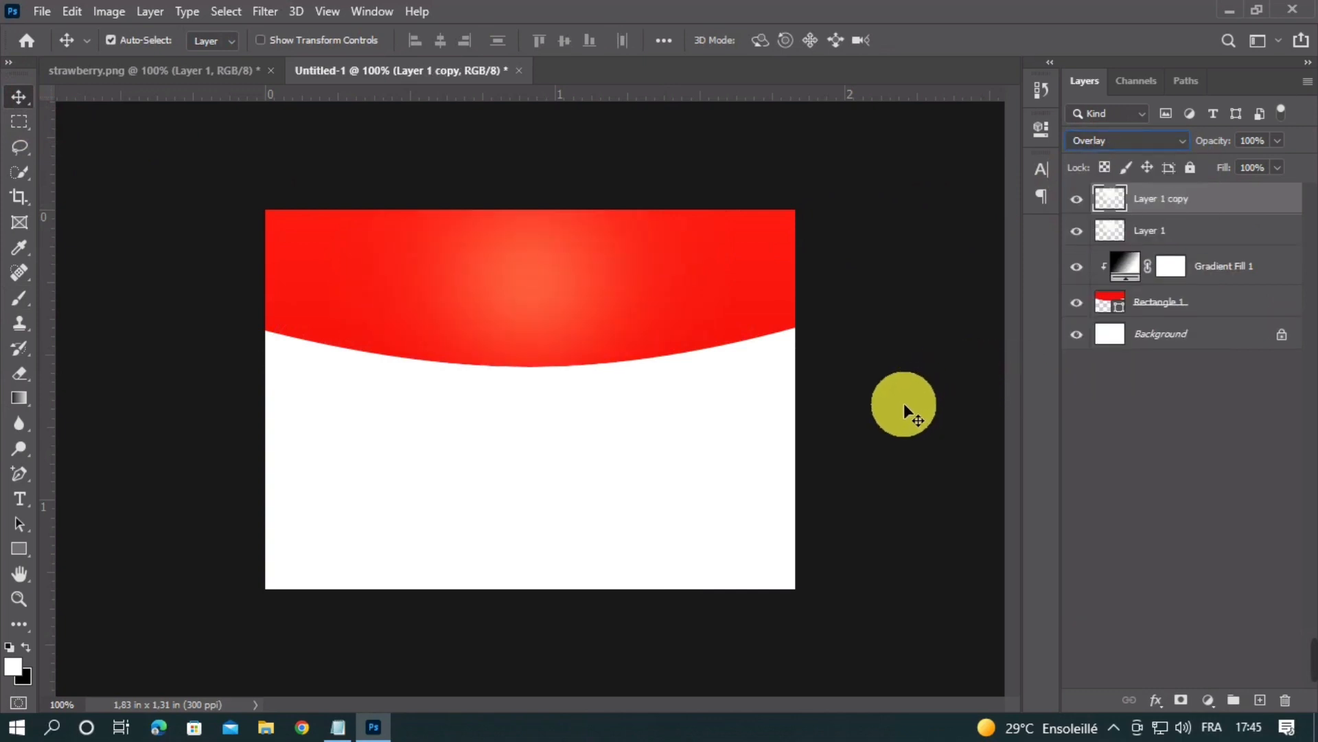
pyautogui.click(1277, 167)
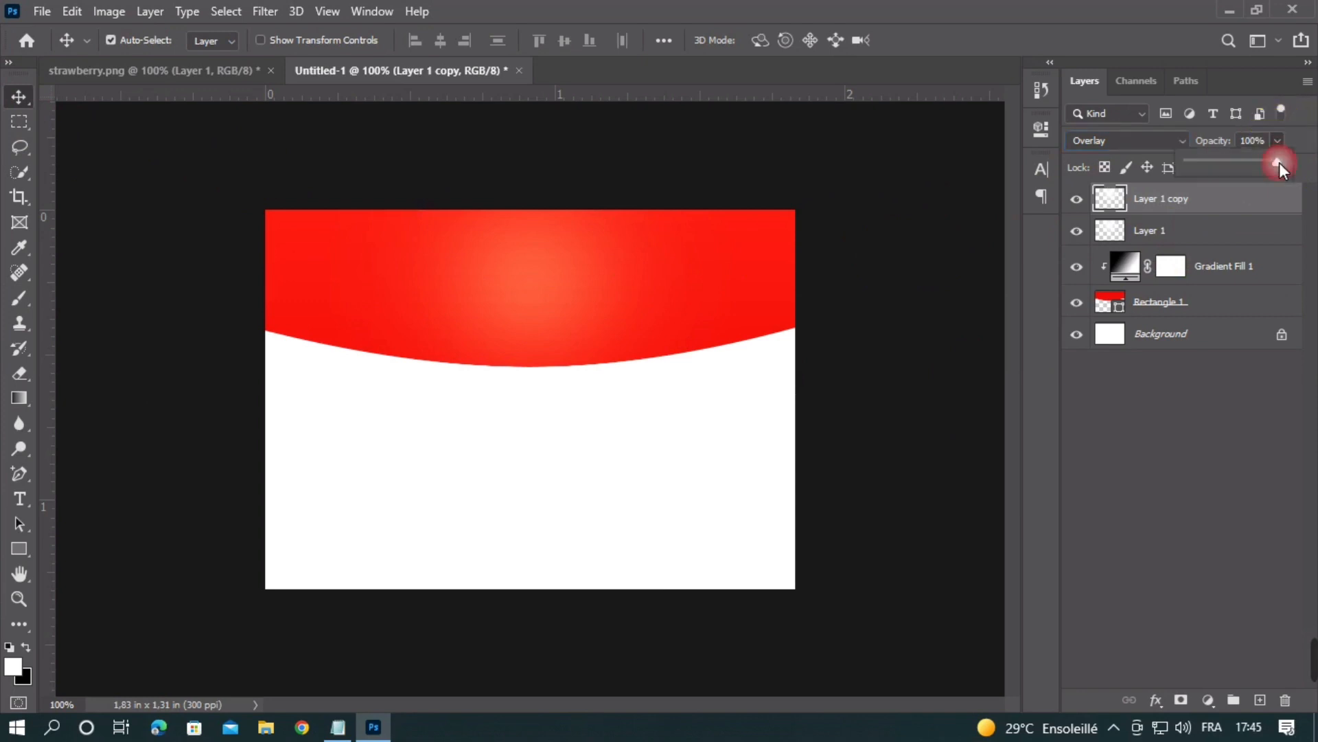
pyautogui.moveTo(1266, 164); pyautogui.dragTo(1248, 164)
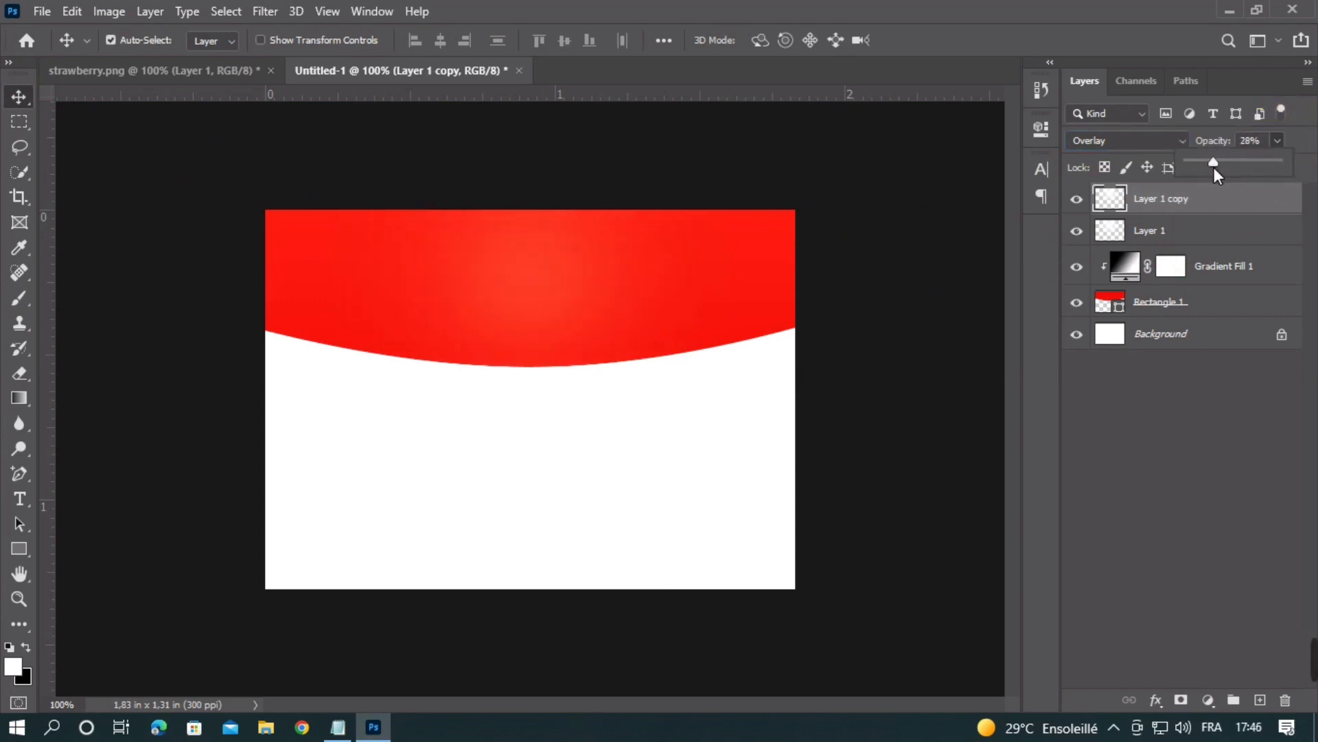
pyautogui.hotkey('ctrl', '-')
pyautogui.hotkey('ctrl', '-')
pyautogui.hotkey('ctrl', '-')
pyautogui.hotkey('ctrl', '-')
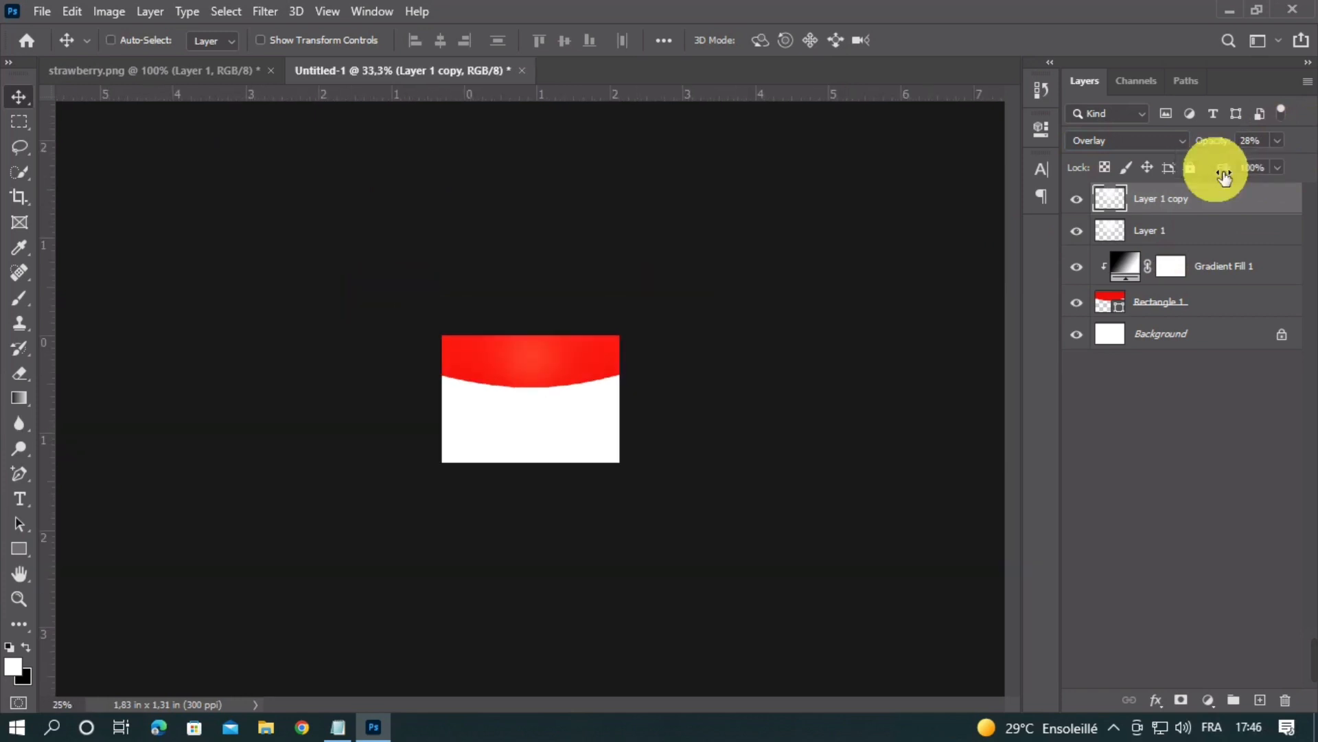
pyautogui.hotkey('ctrl', '+')
pyautogui.hotkey('ctrl', '+')
pyautogui.hotkey('ctrl', '+')
pyautogui.hotkey('ctrl', '+')
pyautogui.hotkey('ctrl', '+')
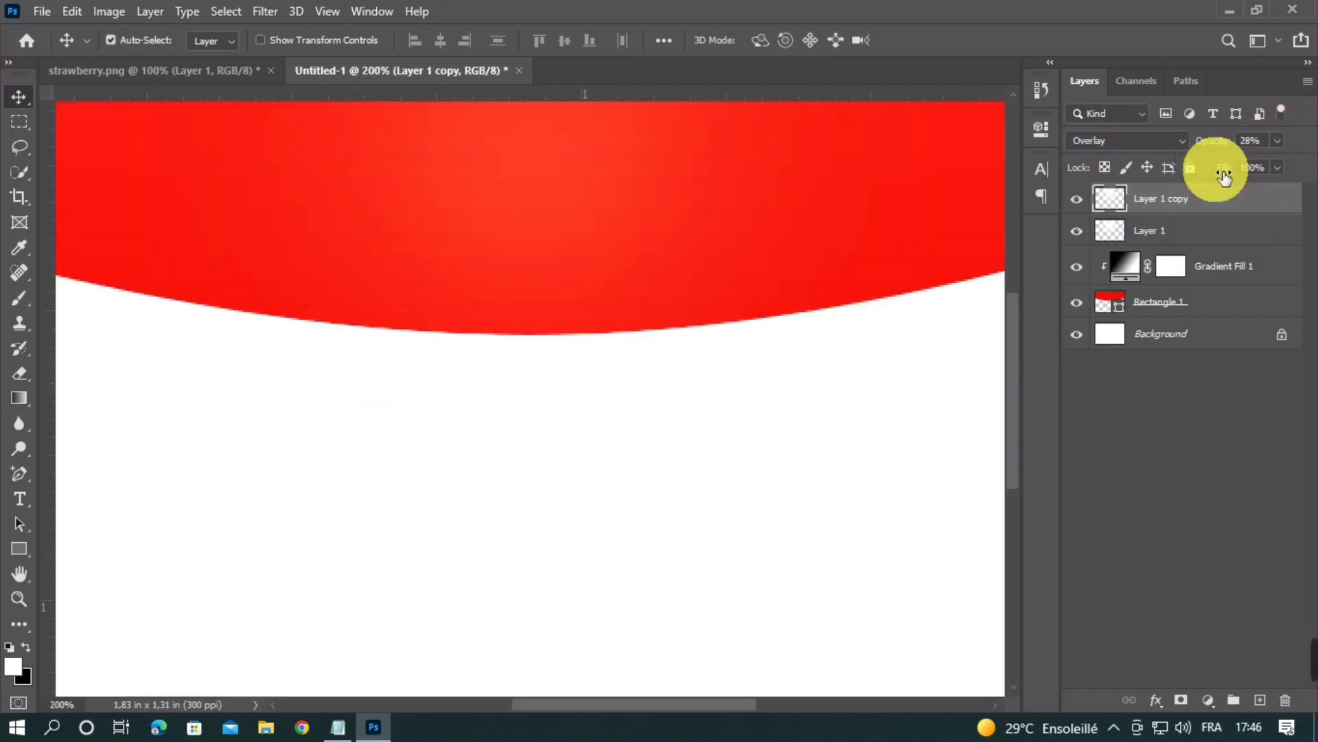
pyautogui.hotkey('ctrl', '-')
pyautogui.press('Delete')
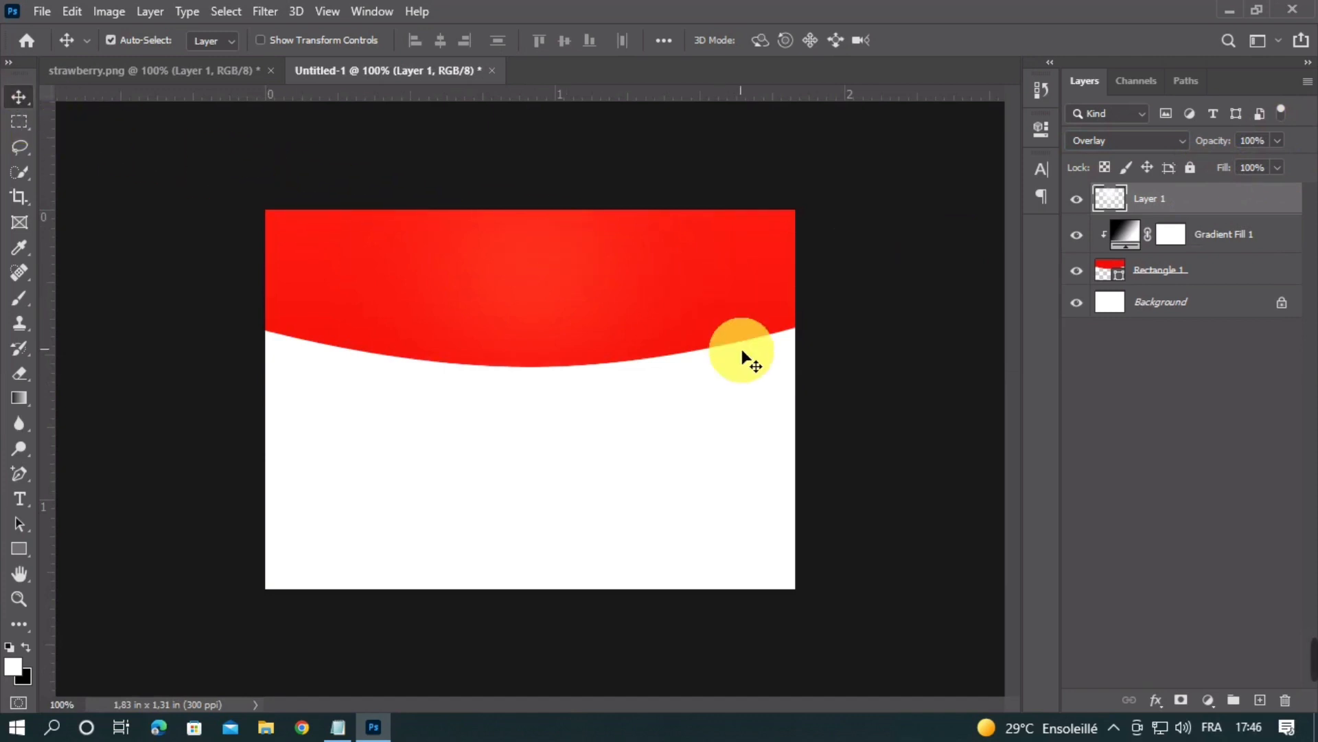
# Step: Add a Curves adjustment layer above the white highlight layer, pull the RGB midtones slightly down, and compare the design with and without it
pyautogui.click(1210, 700)
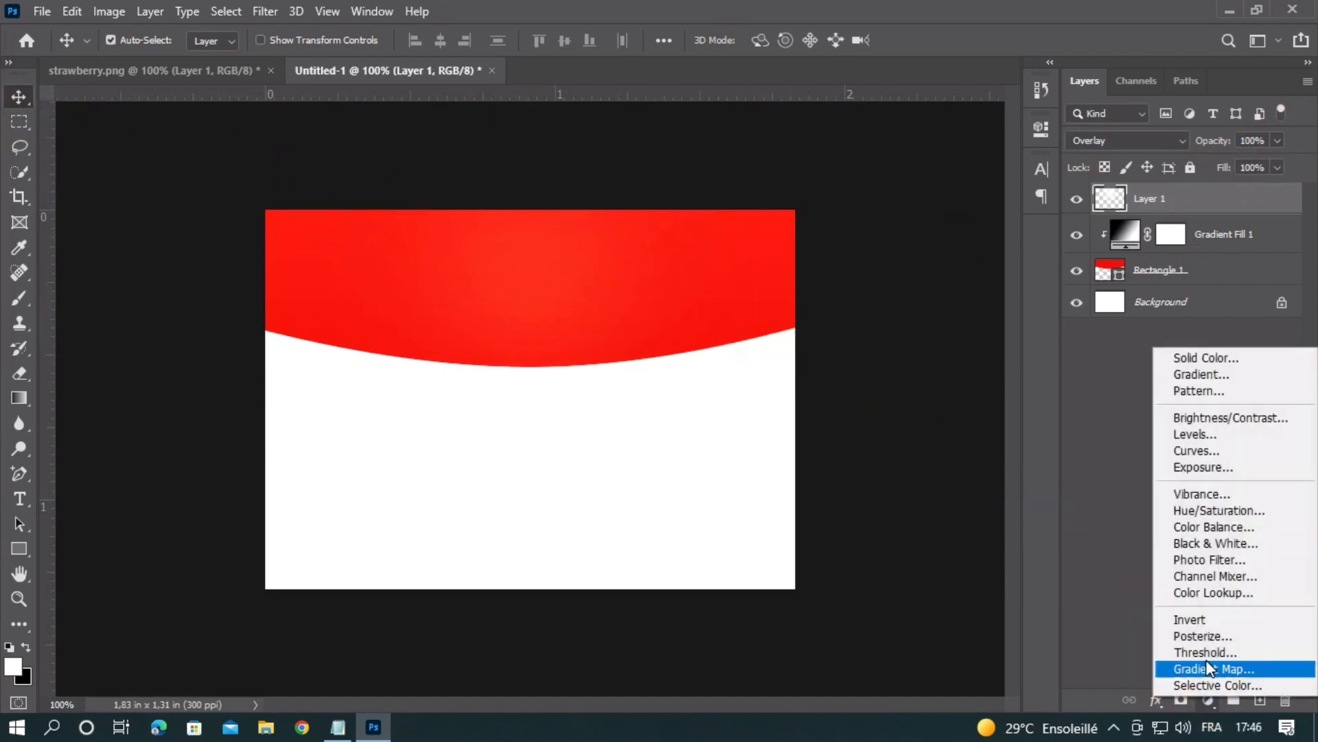
pyautogui.click(1197, 448)
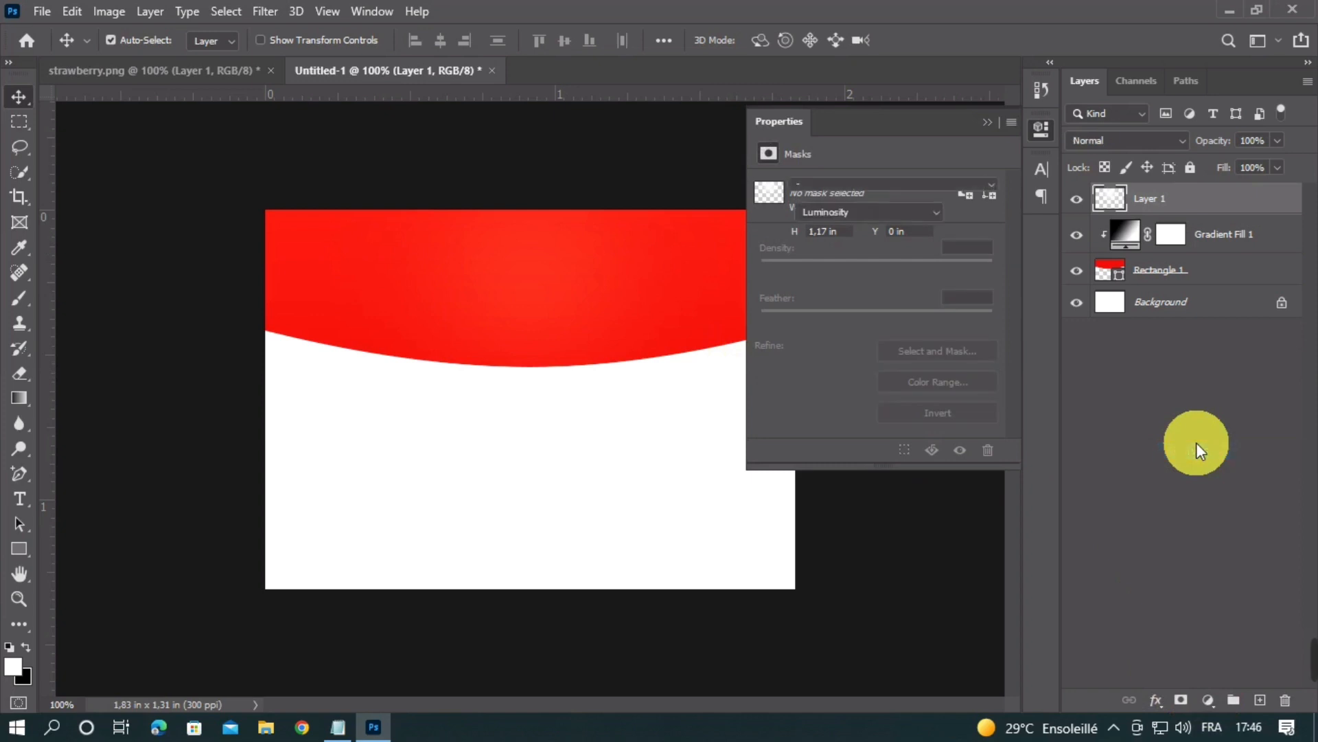
pyautogui.moveTo(882, 353); pyautogui.dragTo(896, 368)
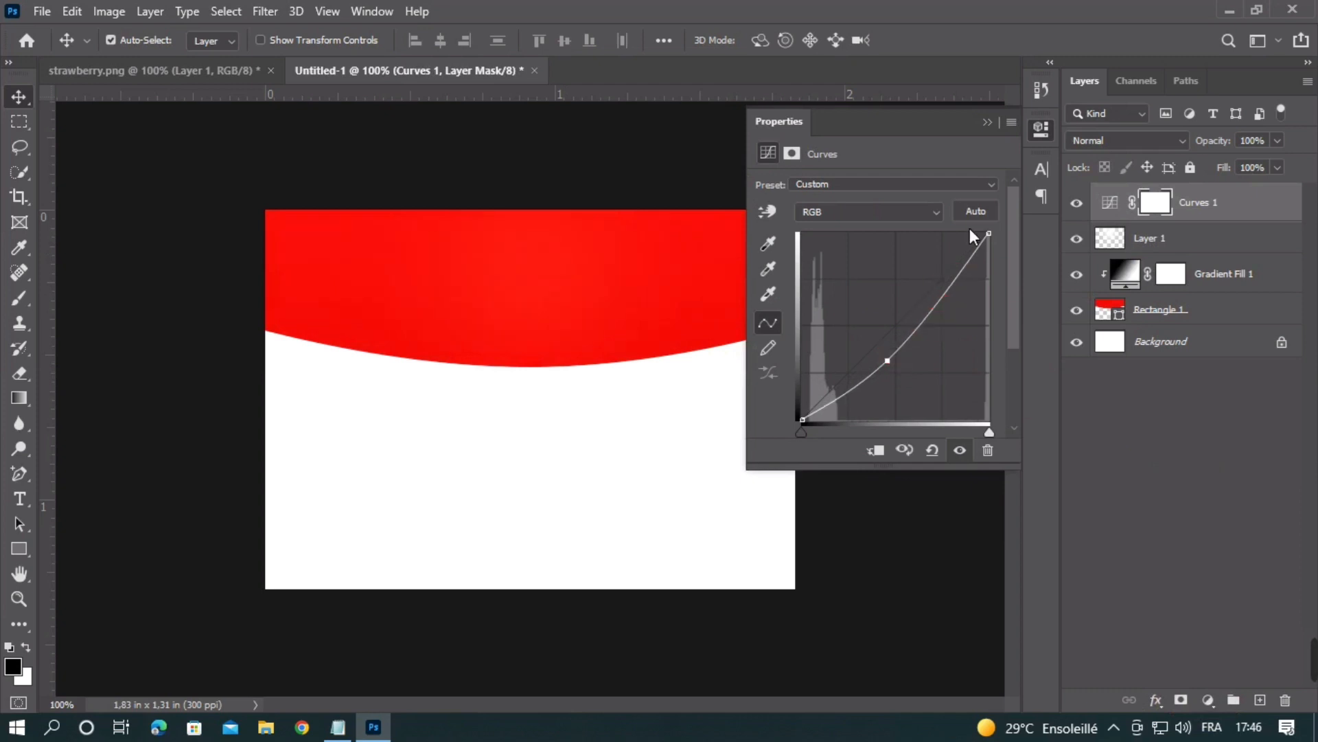
pyautogui.click(986, 124)
pyautogui.click(1078, 204)
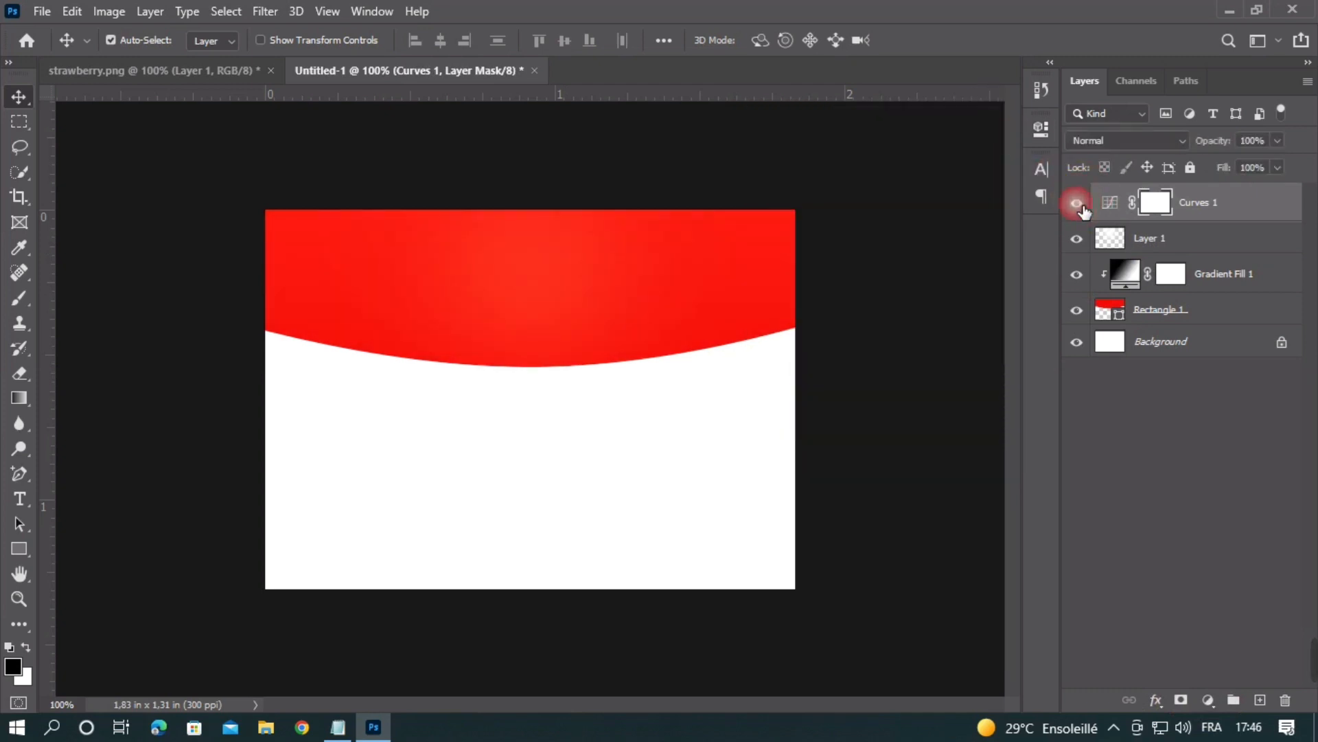
pyautogui.click(1078, 205)
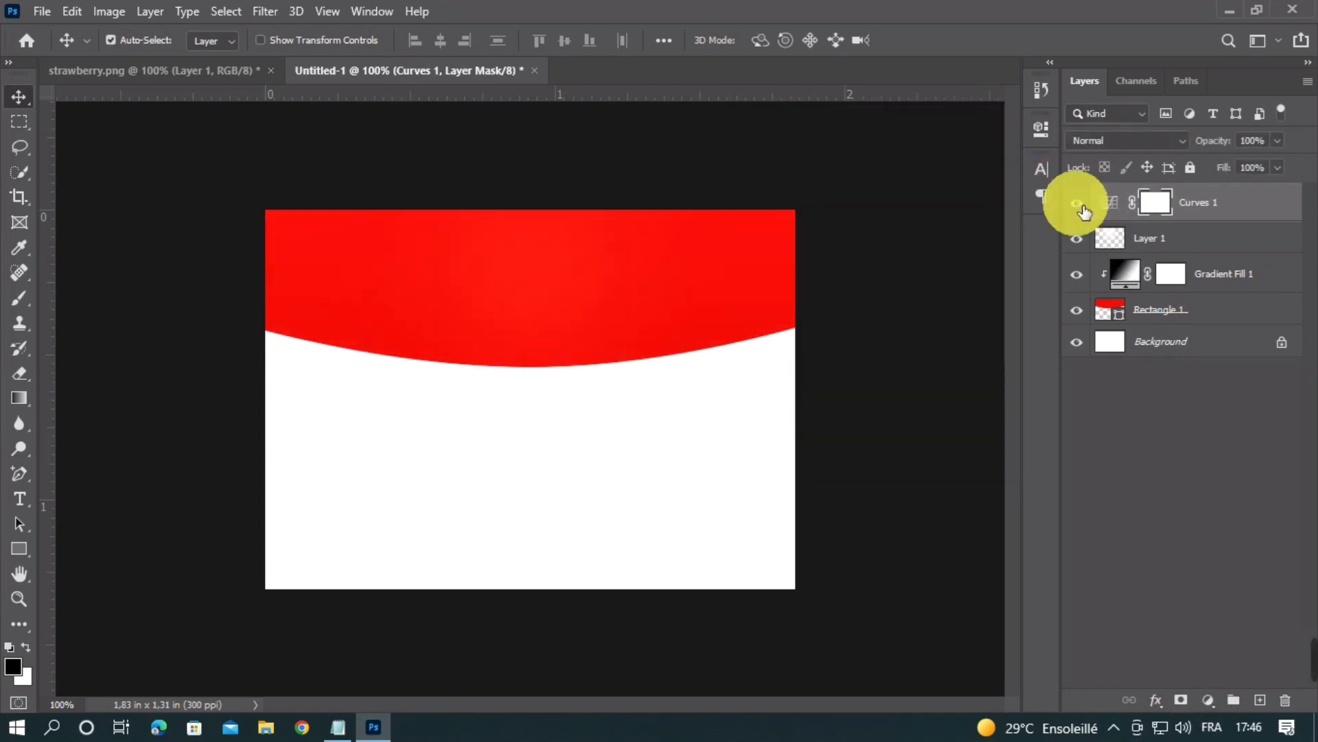
# Step: Duplicate the soft white highlight layer beneath the Curves adjustment and set the copy's opacity to 24%
pyautogui.click(1175, 241)
pyautogui.hotkey('ctrl', 'j')
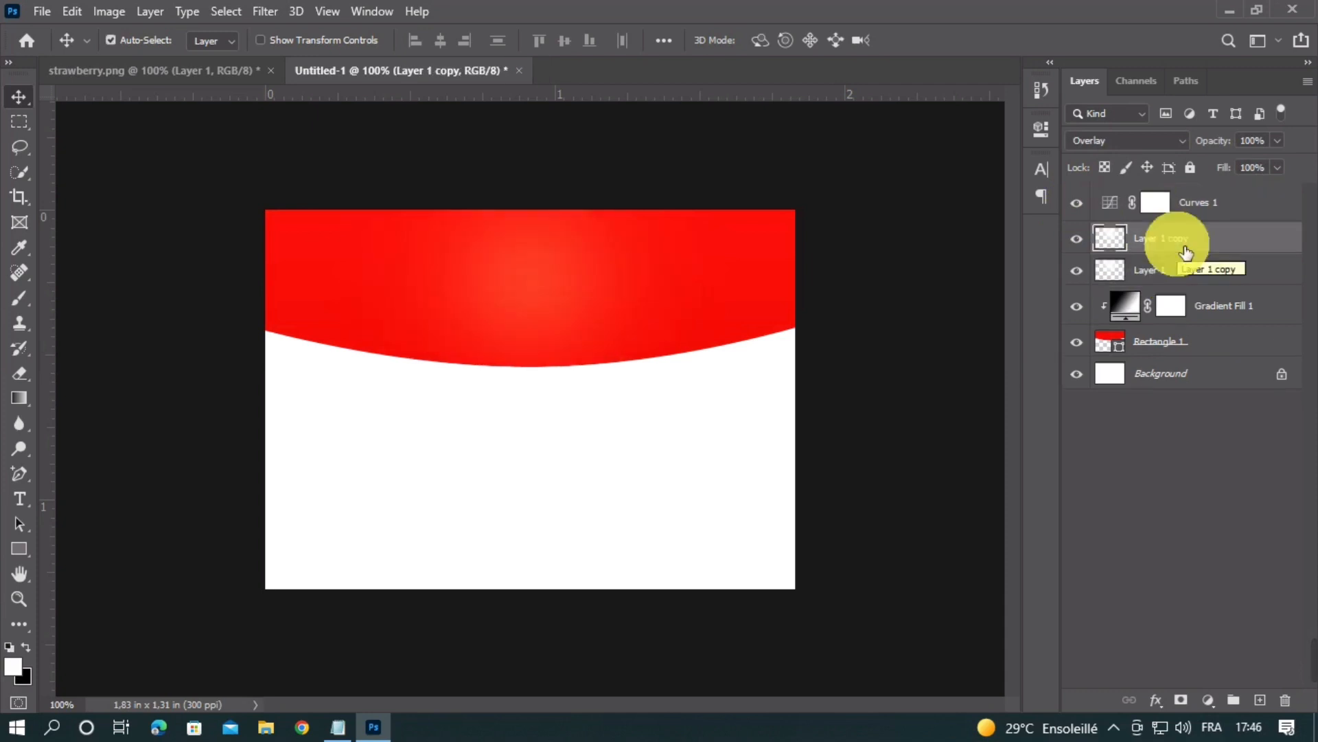
pyautogui.click(1278, 141)
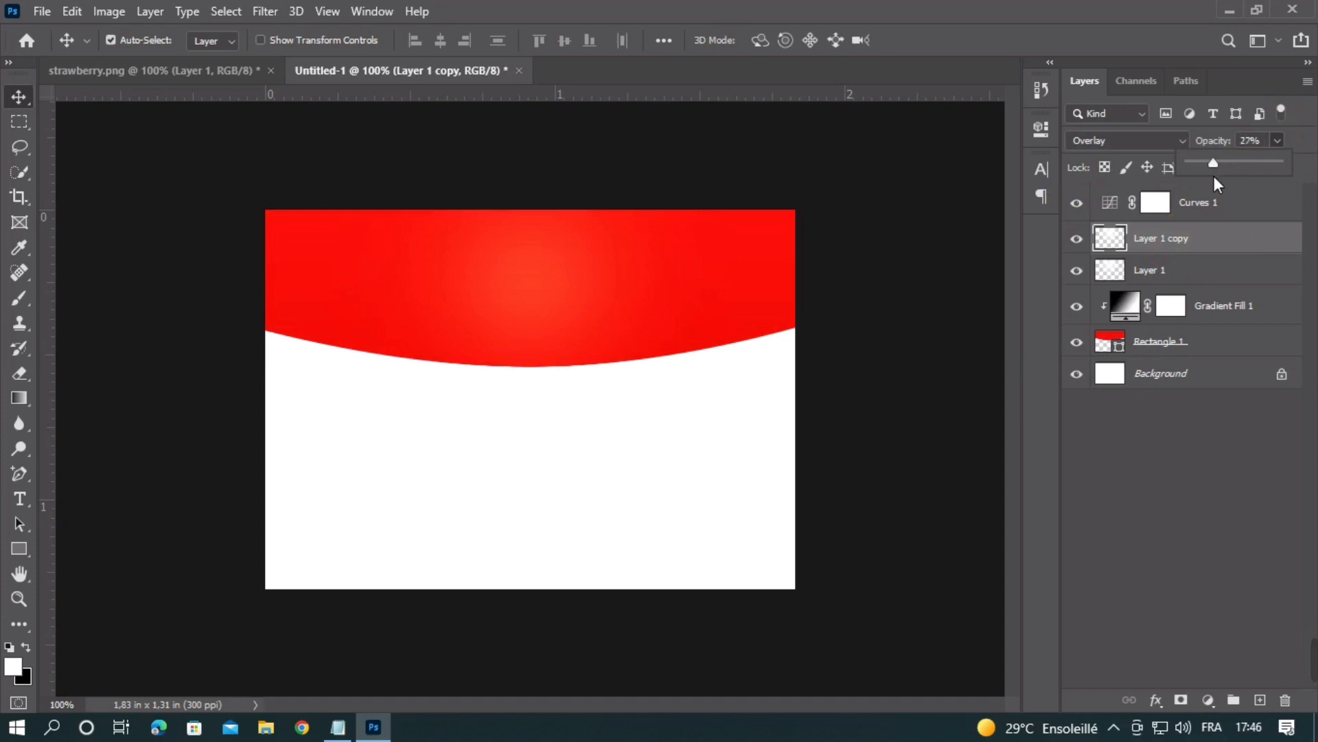
pyautogui.moveTo(1214, 176); pyautogui.dragTo(1213, 175)
pyautogui.click(848, 375)
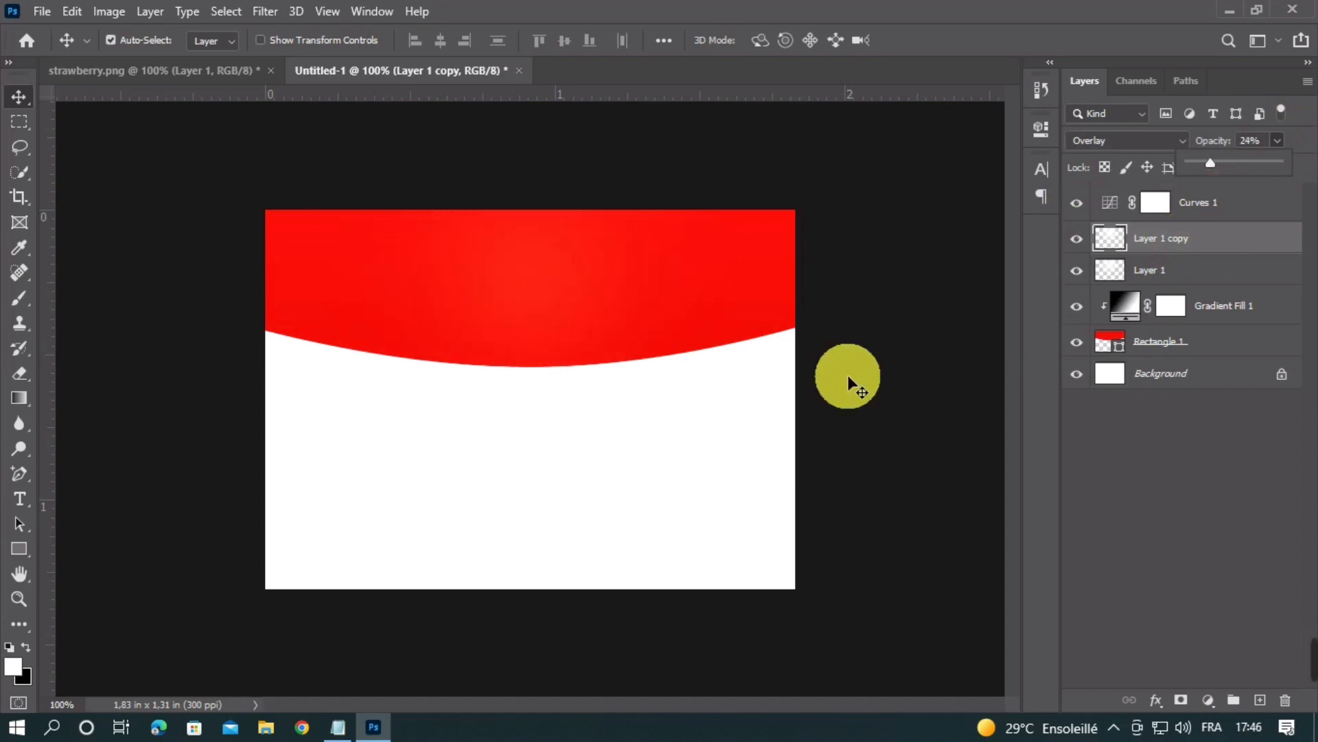
pyautogui.hotkey('ctrl', '-')
pyautogui.hotkey('ctrl', '-')
pyautogui.hotkey('ctrl', '-')
pyautogui.hotkey('ctrl', '+')
pyautogui.hotkey('ctrl', '+')
pyautogui.hotkey('ctrl', '+')
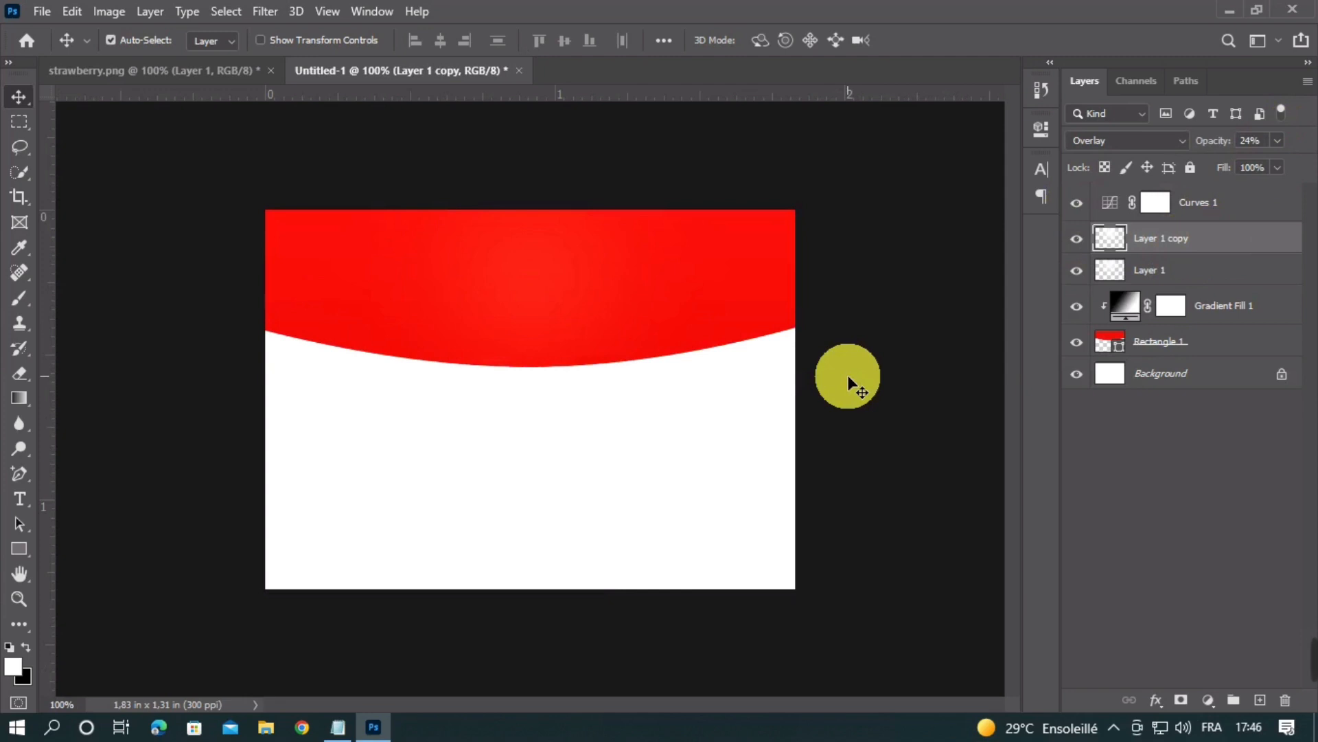
# Step: Set the duplicated highlight layer's opacity to 61% and compare the result with the Curves adjustment off and on
pyautogui.click(1271, 148)
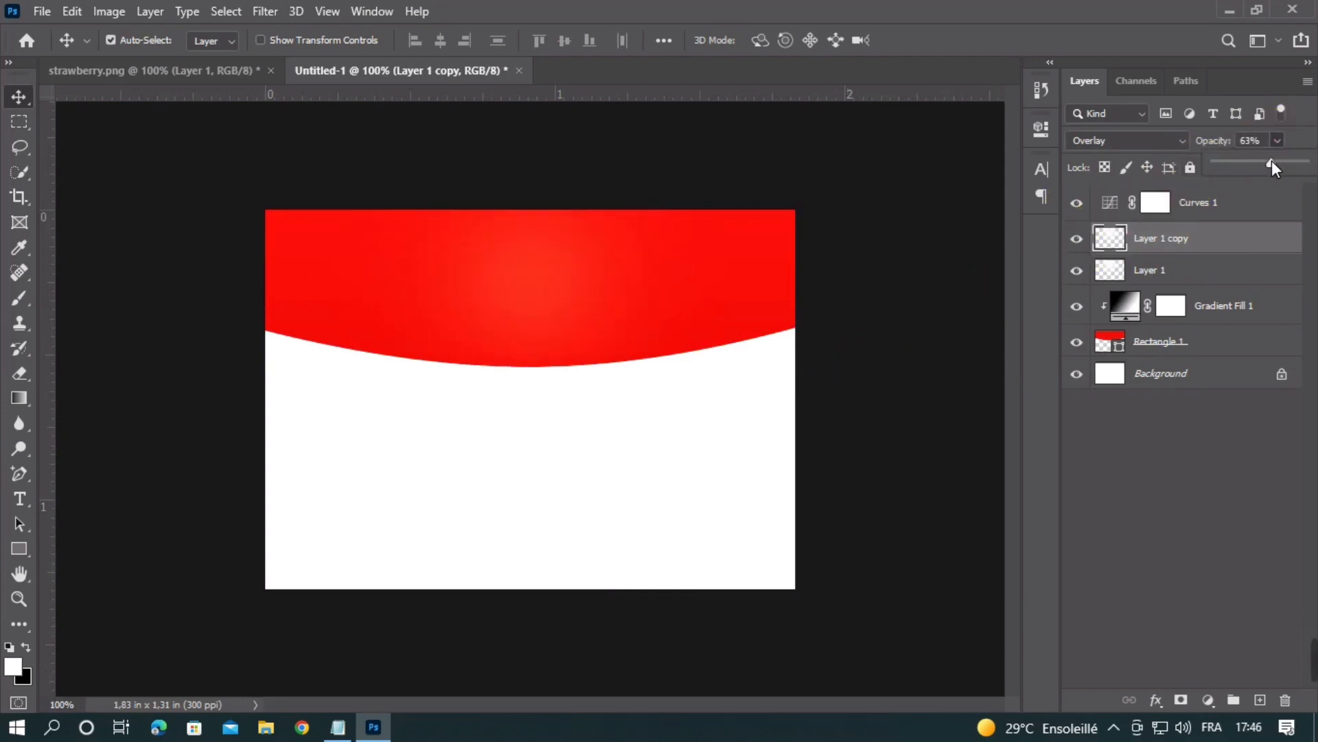
pyautogui.click(896, 332)
pyautogui.hotkey('ctrl', '-')
pyautogui.hotkey('ctrl', '-')
pyautogui.hotkey('ctrl', '-')
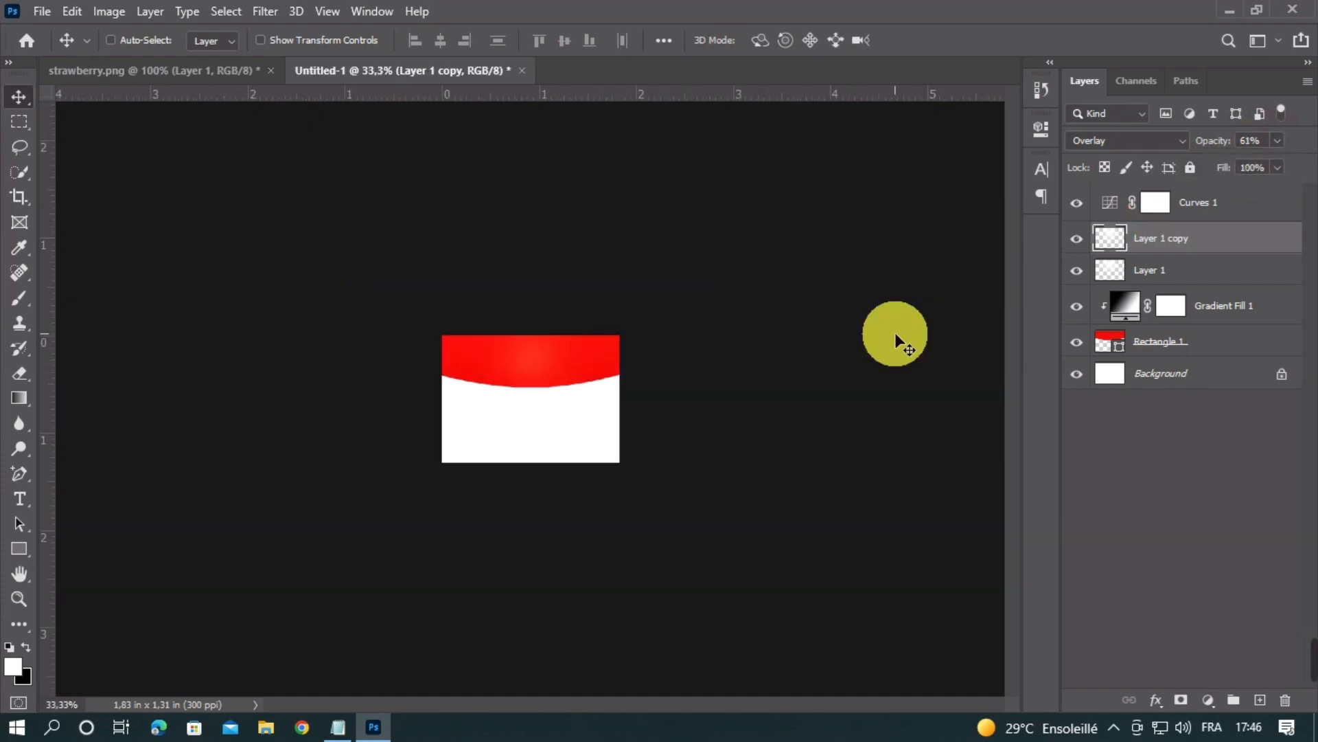
pyautogui.hotkey('ctrl', '+')
pyautogui.hotkey('ctrl', '+')
pyautogui.hotkey('ctrl', '+')
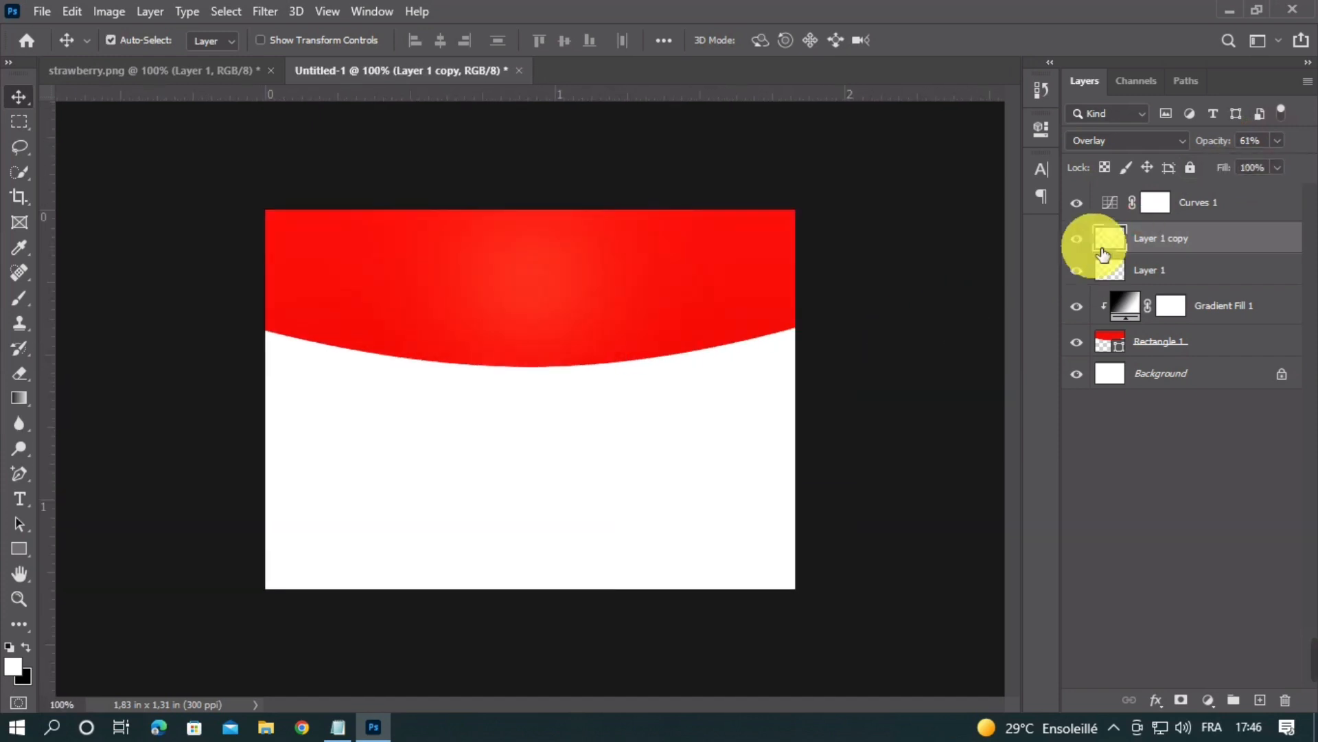
pyautogui.click(1078, 203)
pyautogui.click(1087, 210)
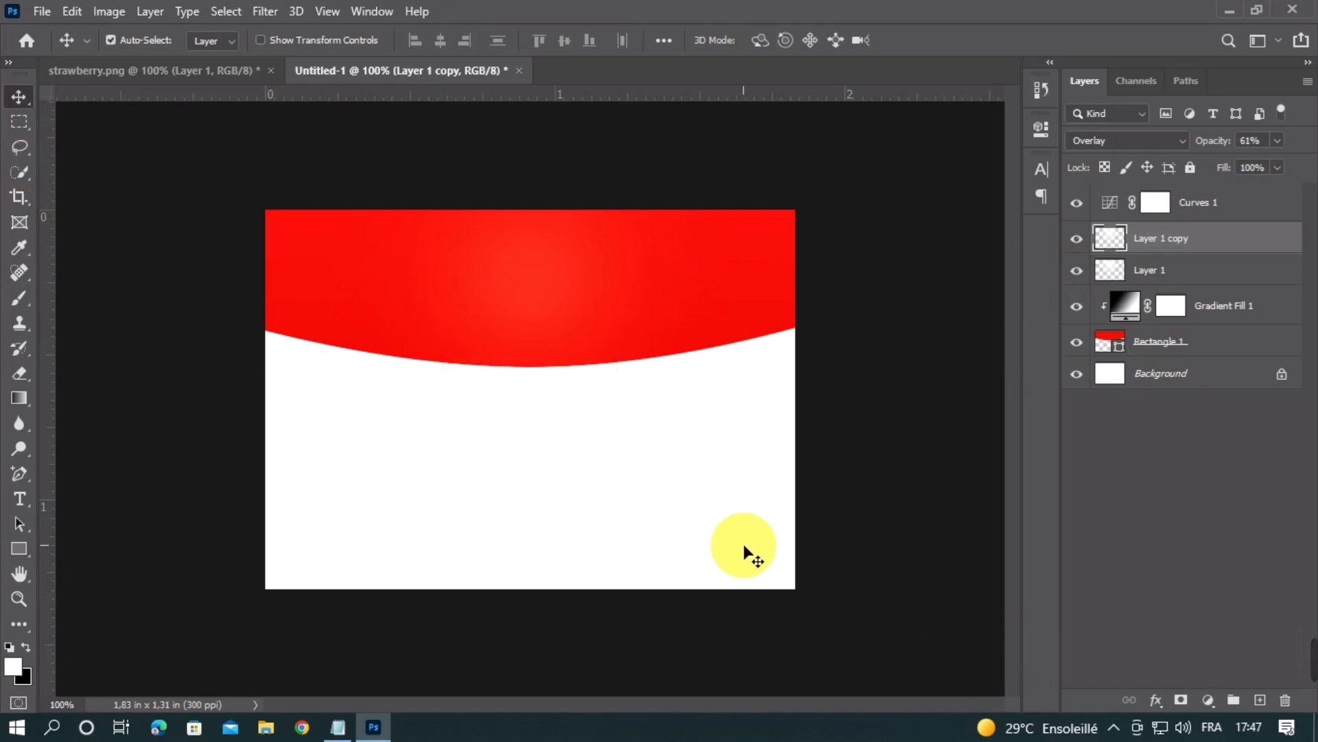
# Step: Place vertical guides at about 0.5 in and 1.3 in, and copy the text "Ice Cream" from the Notepad file
pyautogui.moveTo(48, 411); pyautogui.dragTo(419, 407)
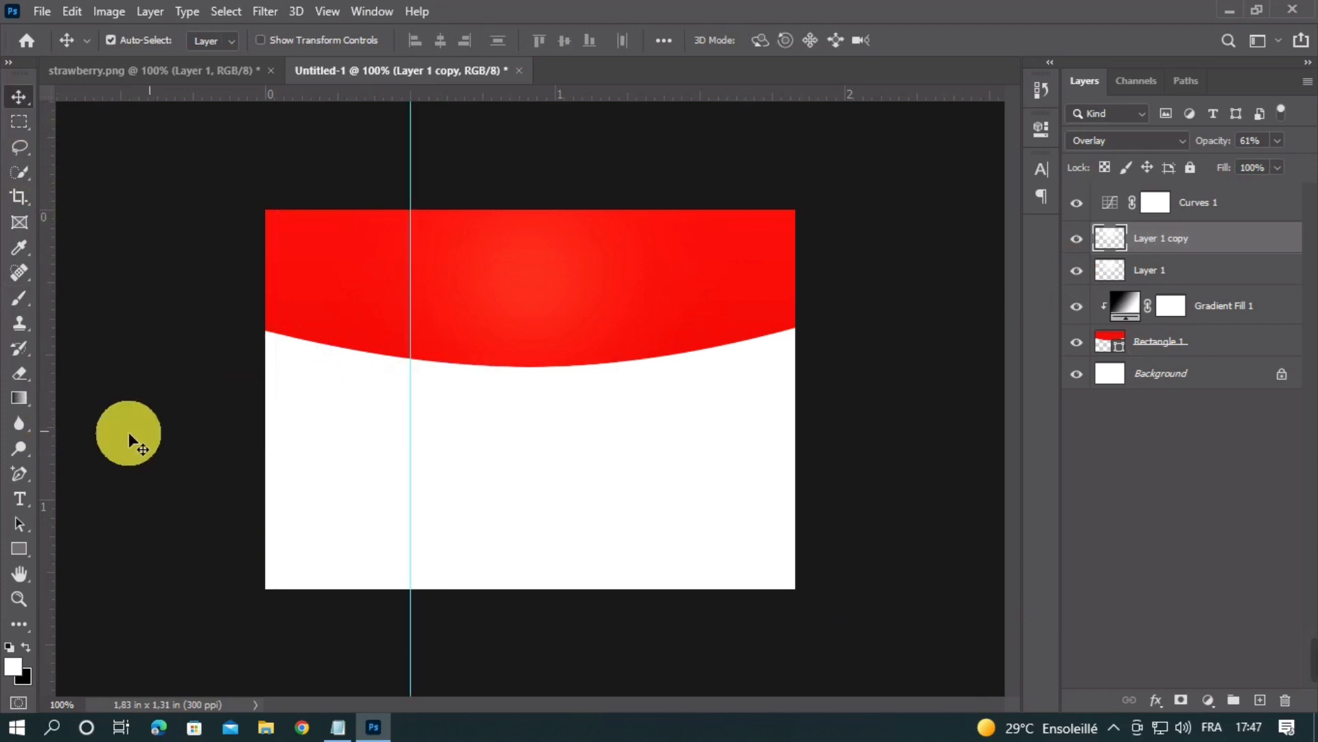
pyautogui.moveTo(52, 430); pyautogui.dragTo(653, 433)
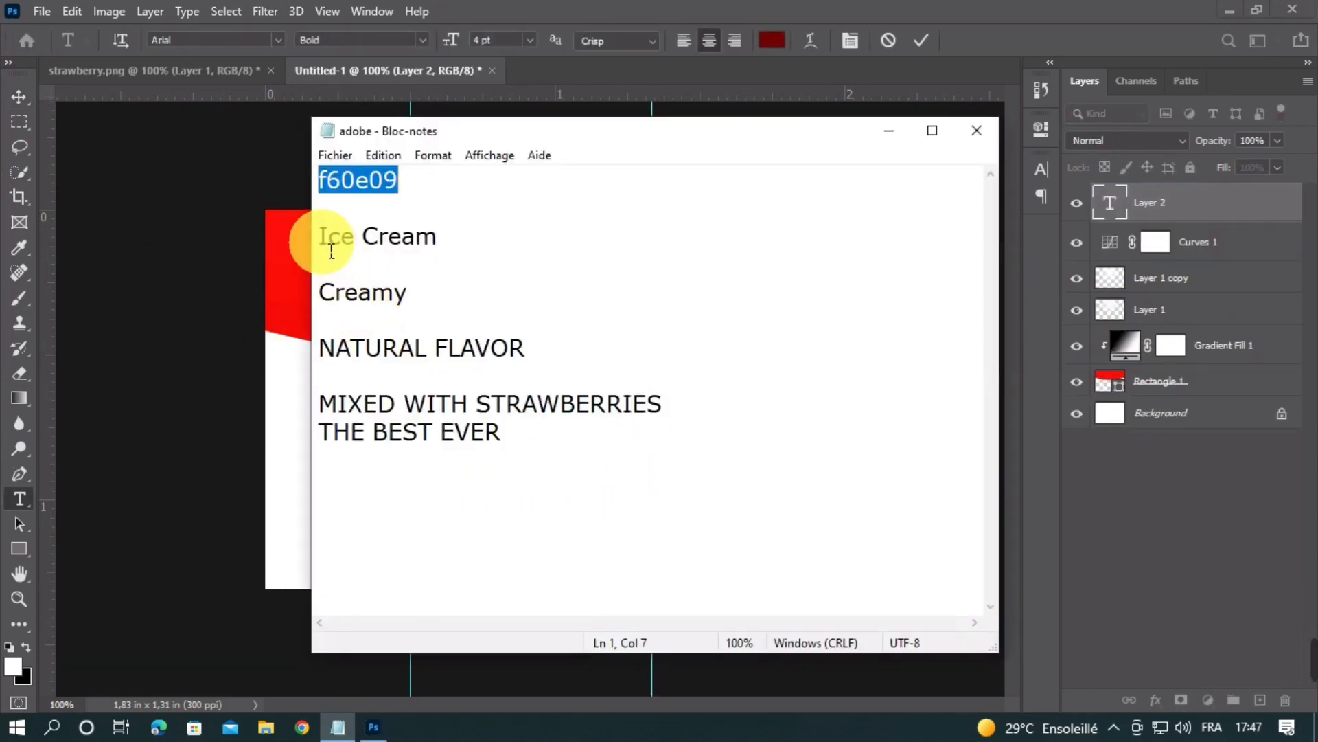
pyautogui.moveTo(321, 242)
pyautogui.mouseDown()
pyautogui.moveTo(445, 227)
pyautogui.moveTo(318, 237)
pyautogui.mouseUp()
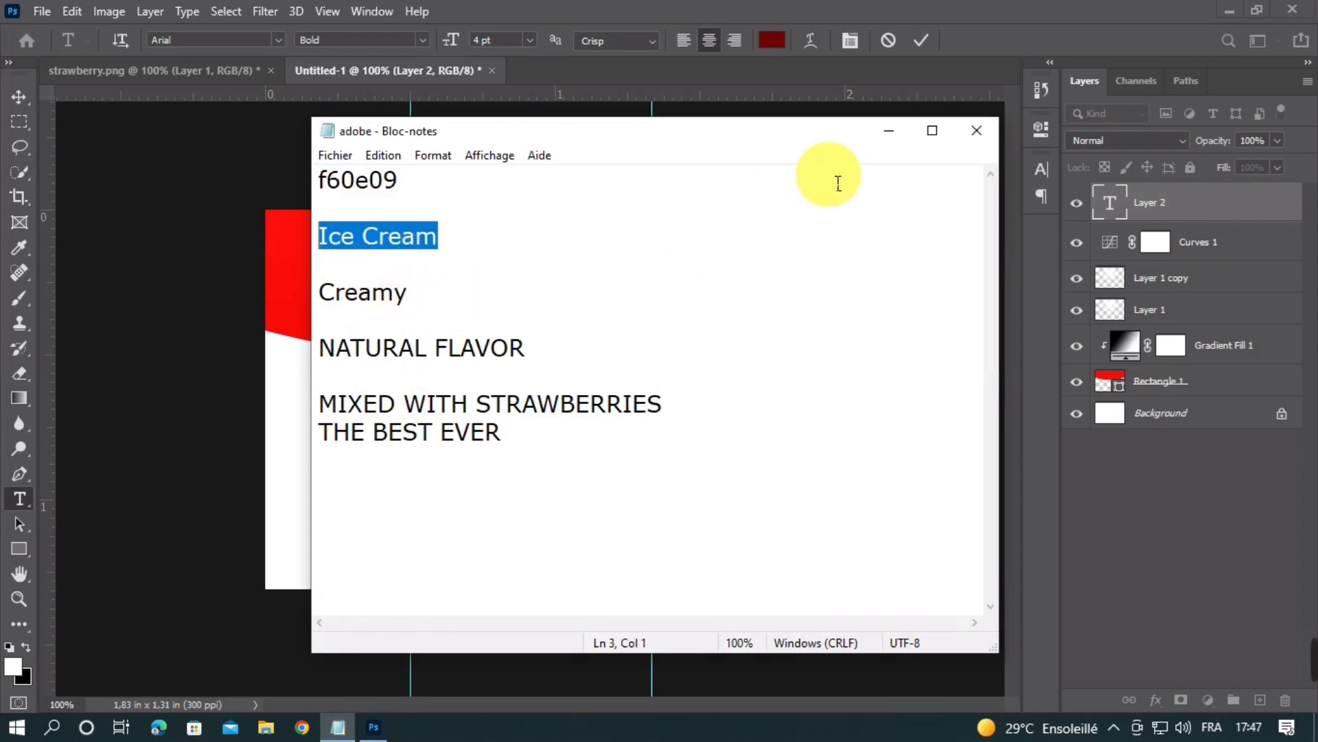
pyautogui.click(889, 131)
pyautogui.write('v')
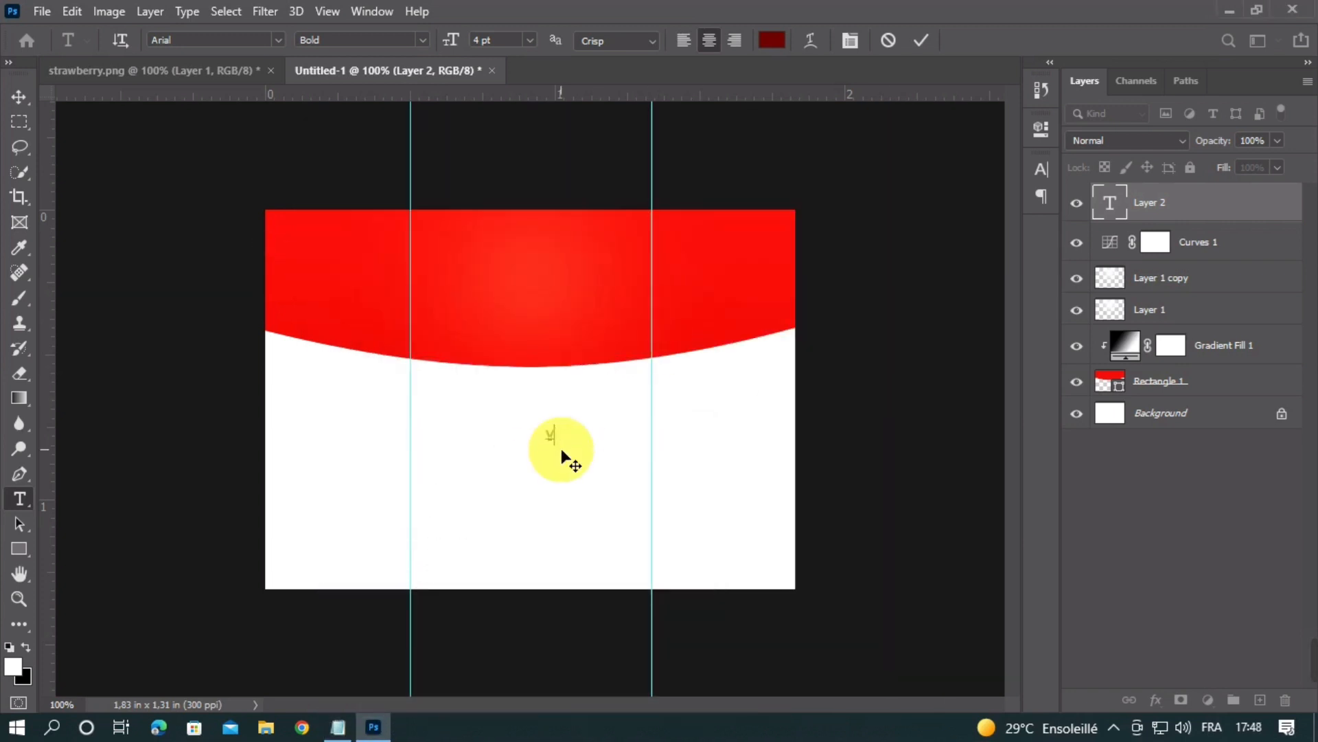
pyautogui.hotkey('ctrl', 't')
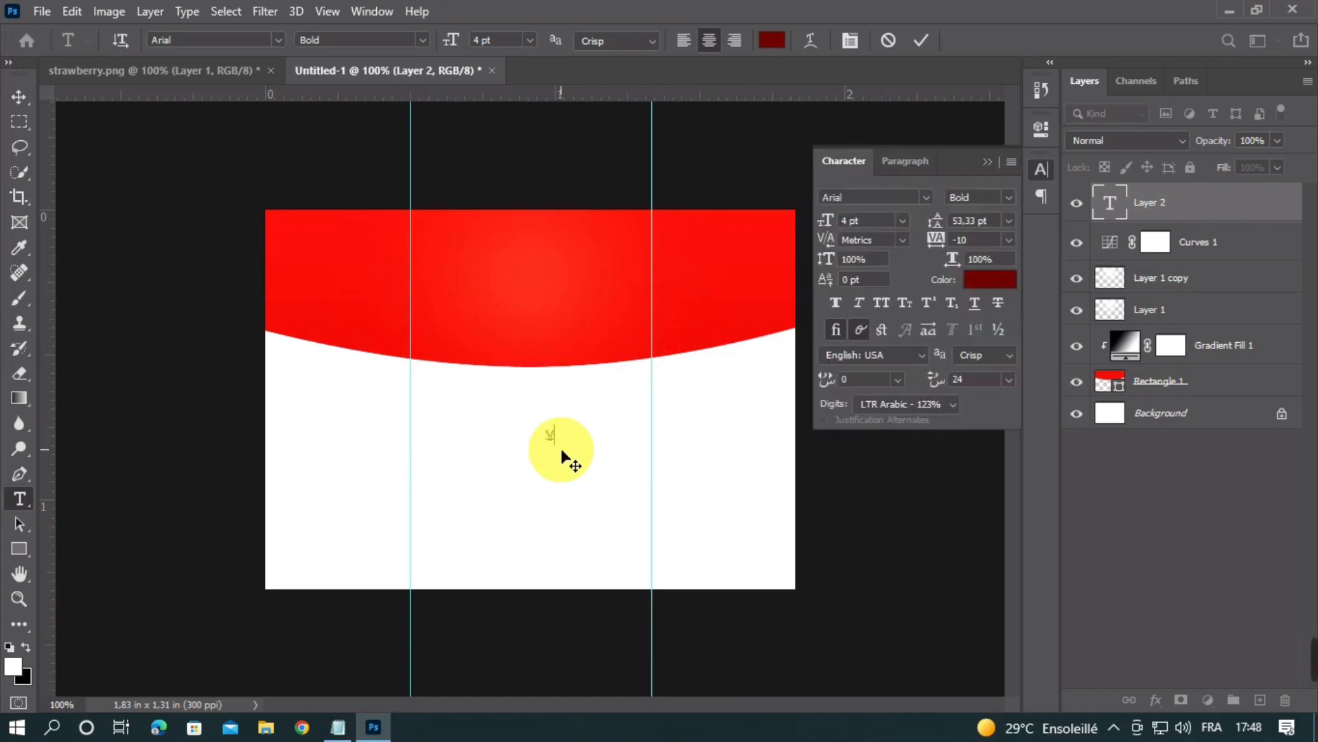
pyautogui.click(989, 162)
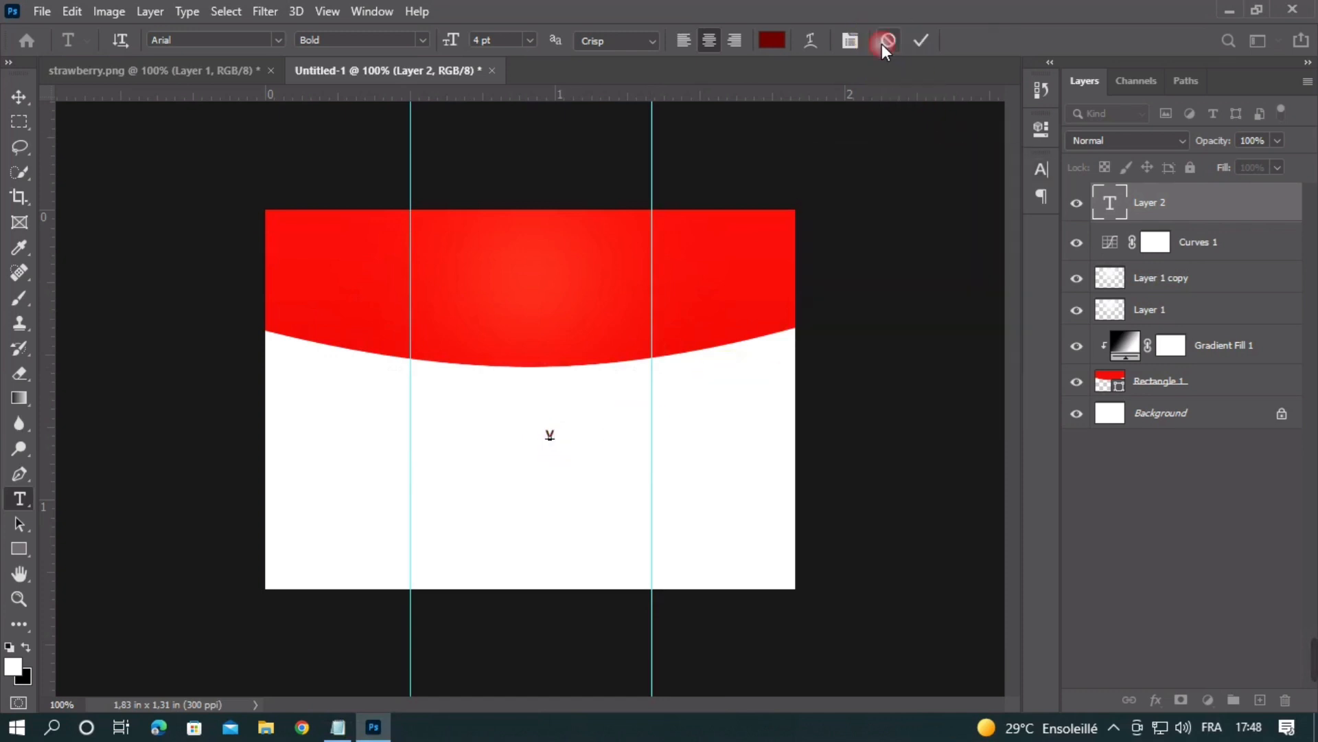
pyautogui.click(888, 40)
# Step: Add the text "Ice Cream" just below the curved red shape, size it to 11 pt and centre it between the guides
pyautogui.click(569, 421)
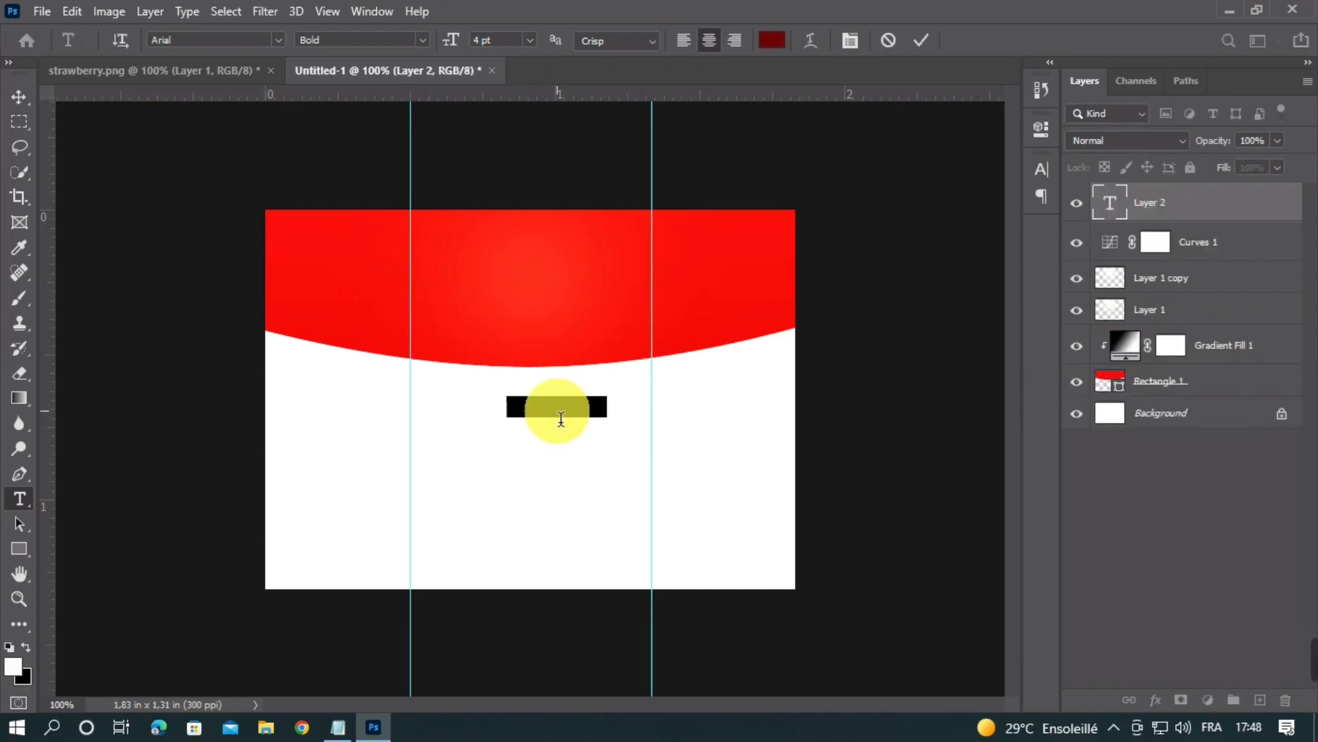
pyautogui.write('Ice Cream')
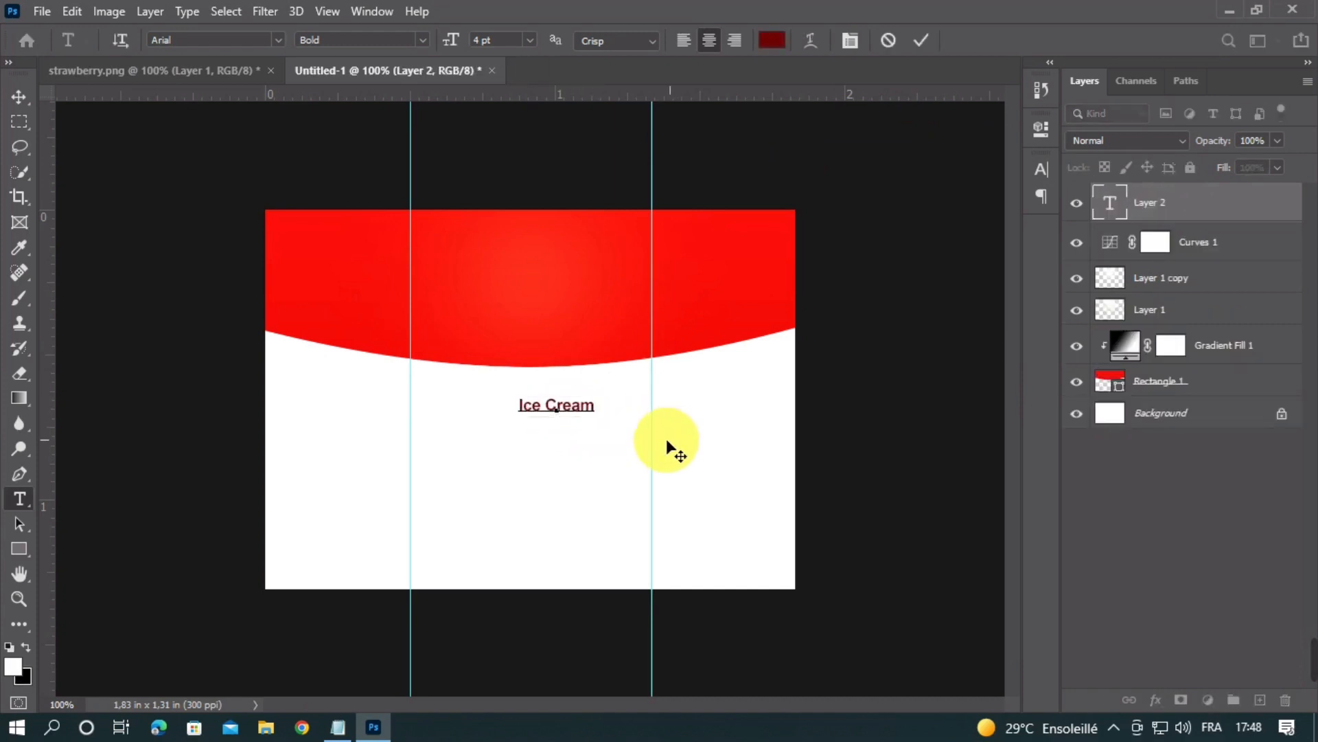
pyautogui.tripleClick(558, 412)
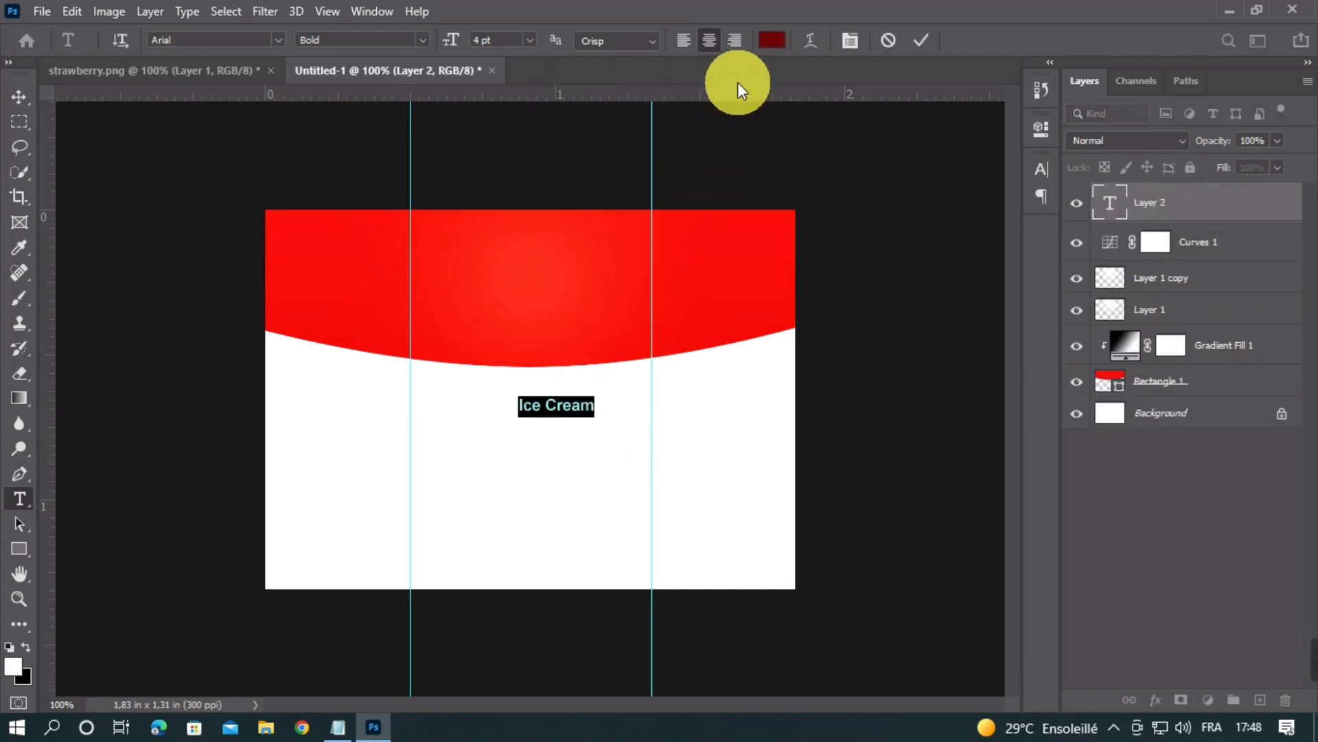
pyautogui.click(493, 46)
pyautogui.scroll(7, 494, 47)
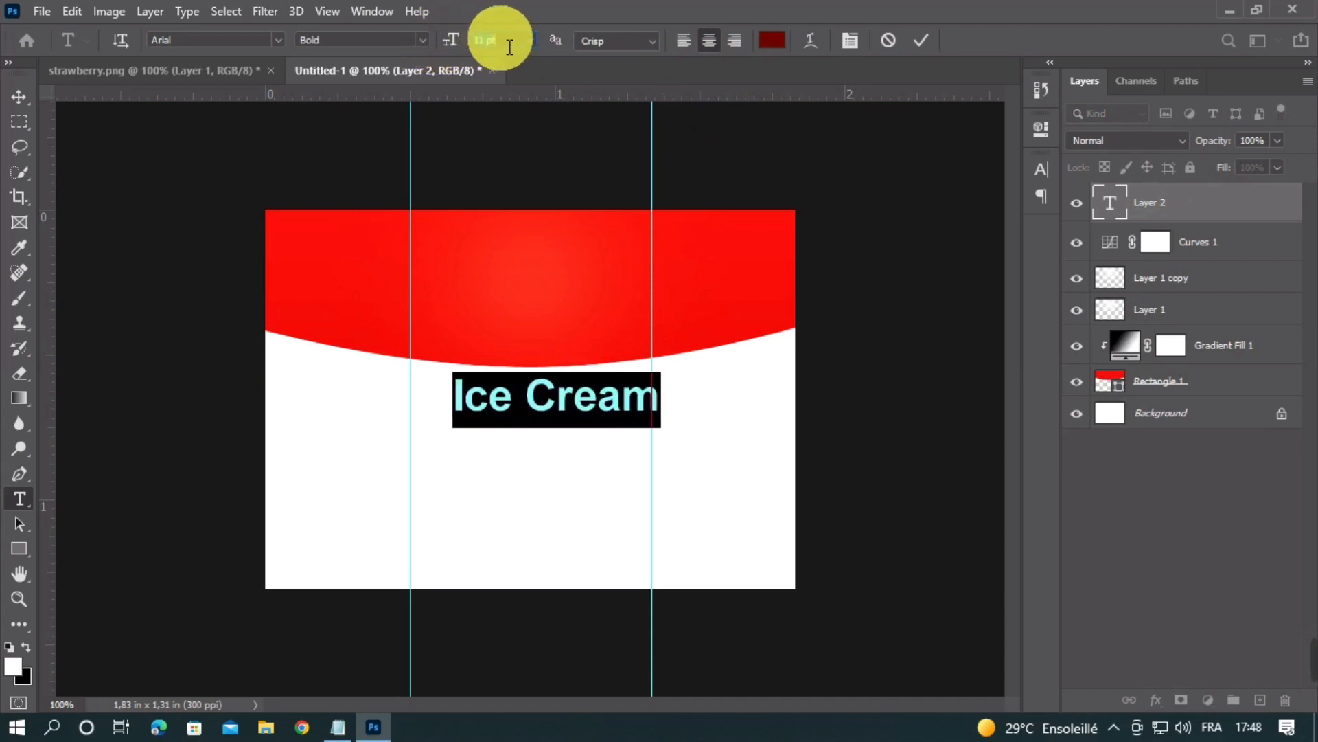
pyautogui.moveTo(590, 278); pyautogui.dragTo(564, 281)
pyautogui.click(921, 42)
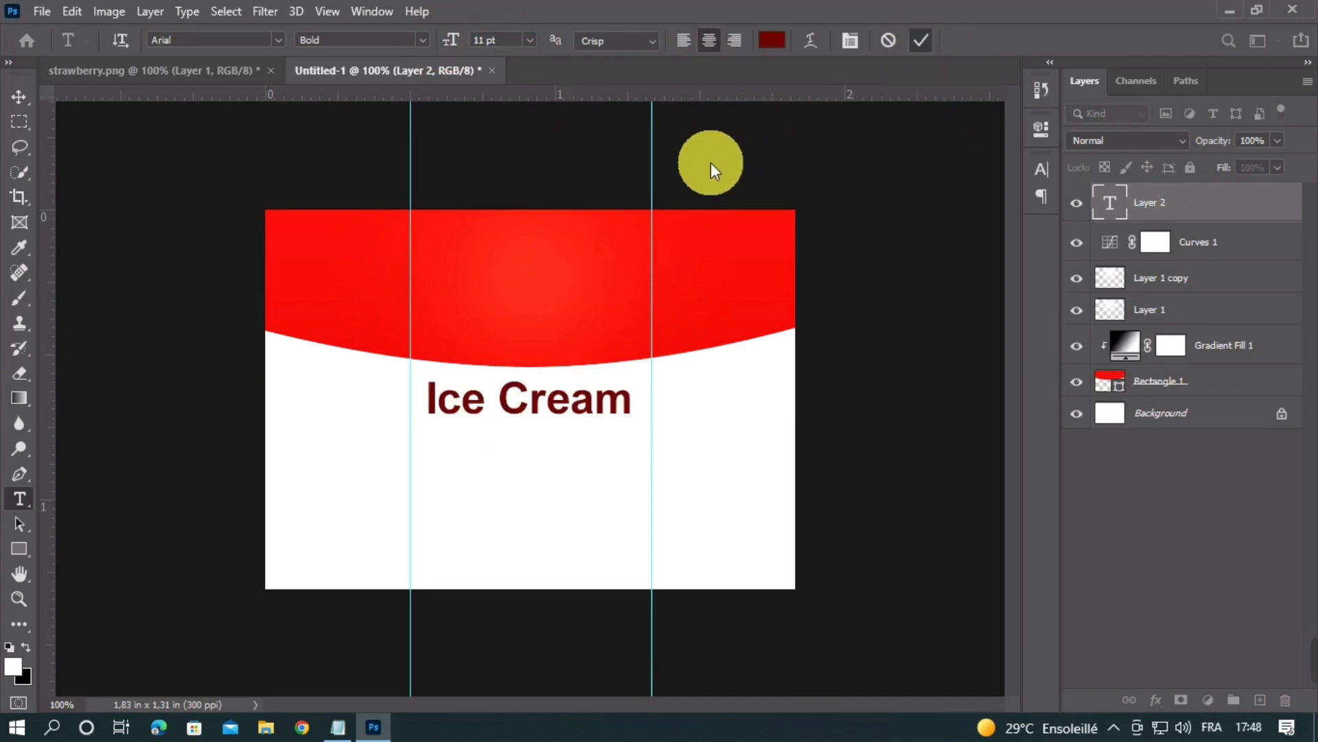
# Step: Recolour the whole "Ice Cream" text with the red sampled from the curved header shape, fc110b
pyautogui.doubleClick(528, 412)
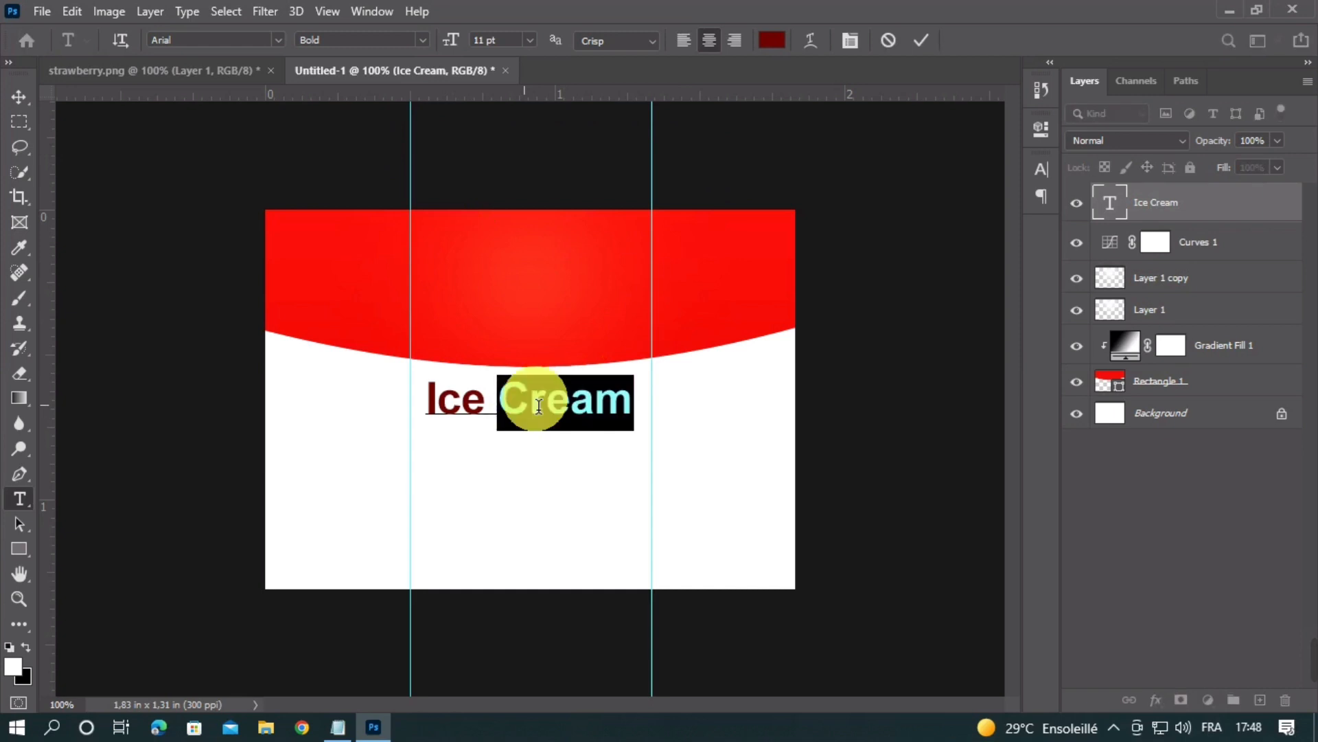
pyautogui.click(529, 405)
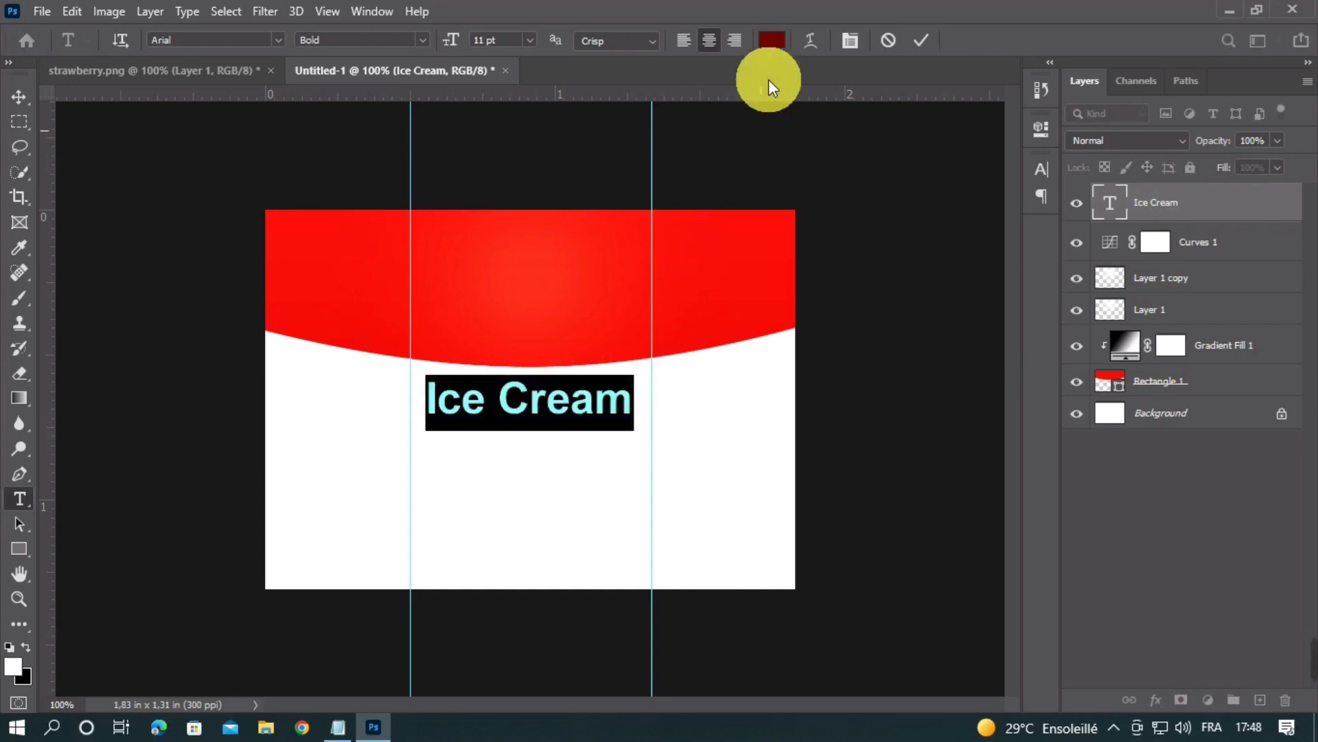
pyautogui.click(785, 42)
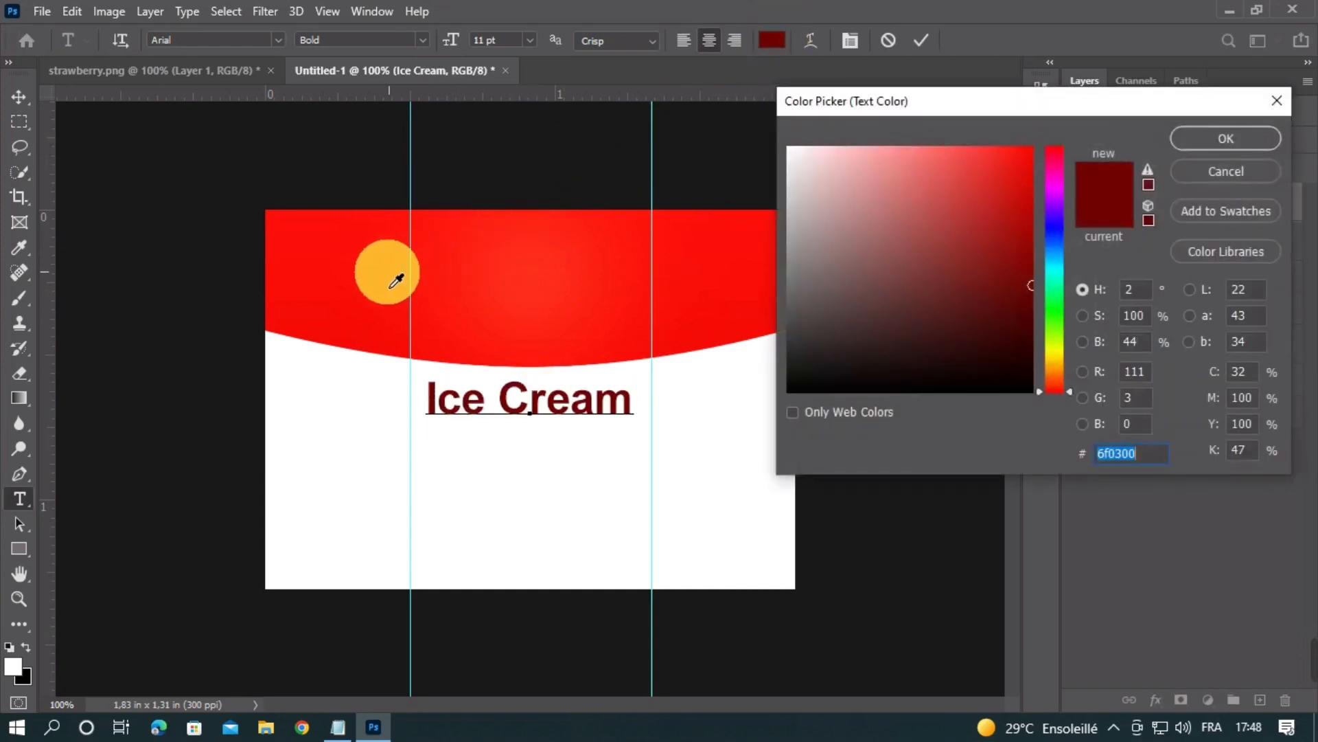
pyautogui.click(397, 280)
pyautogui.click(393, 272)
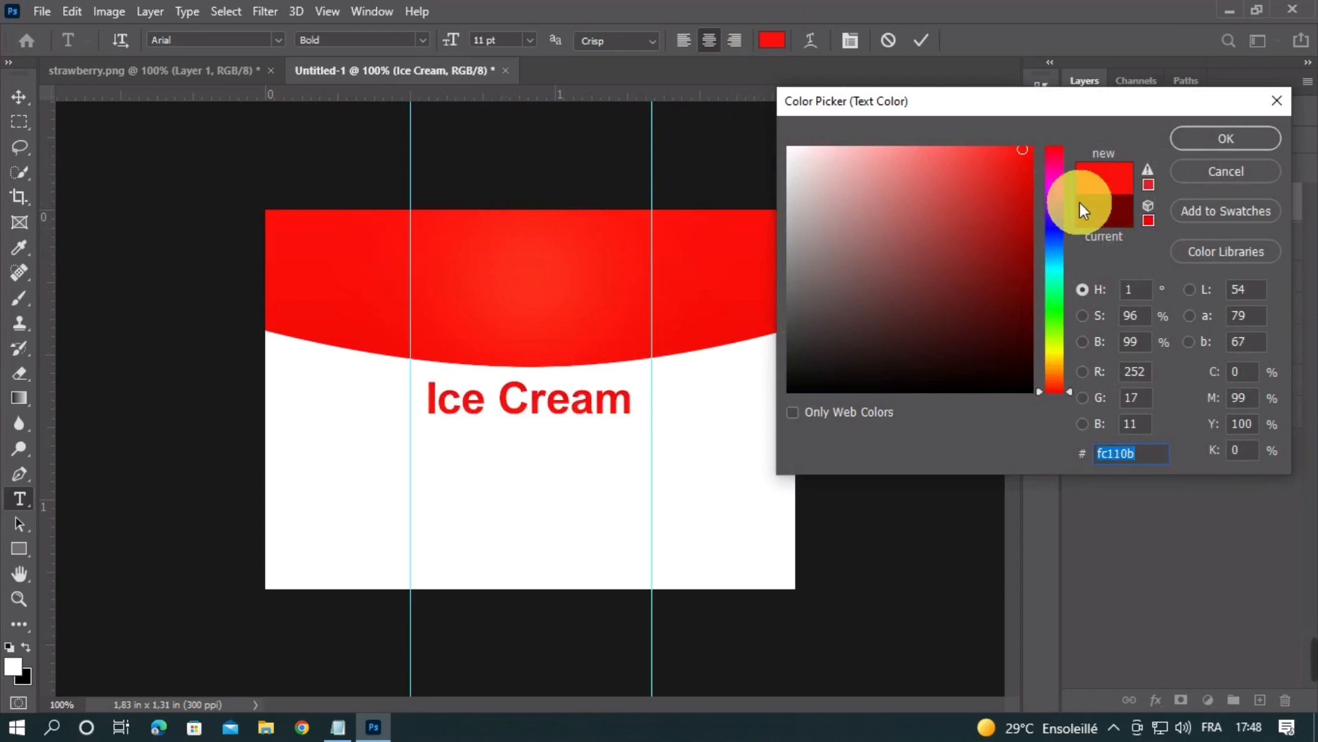
pyautogui.click(1192, 144)
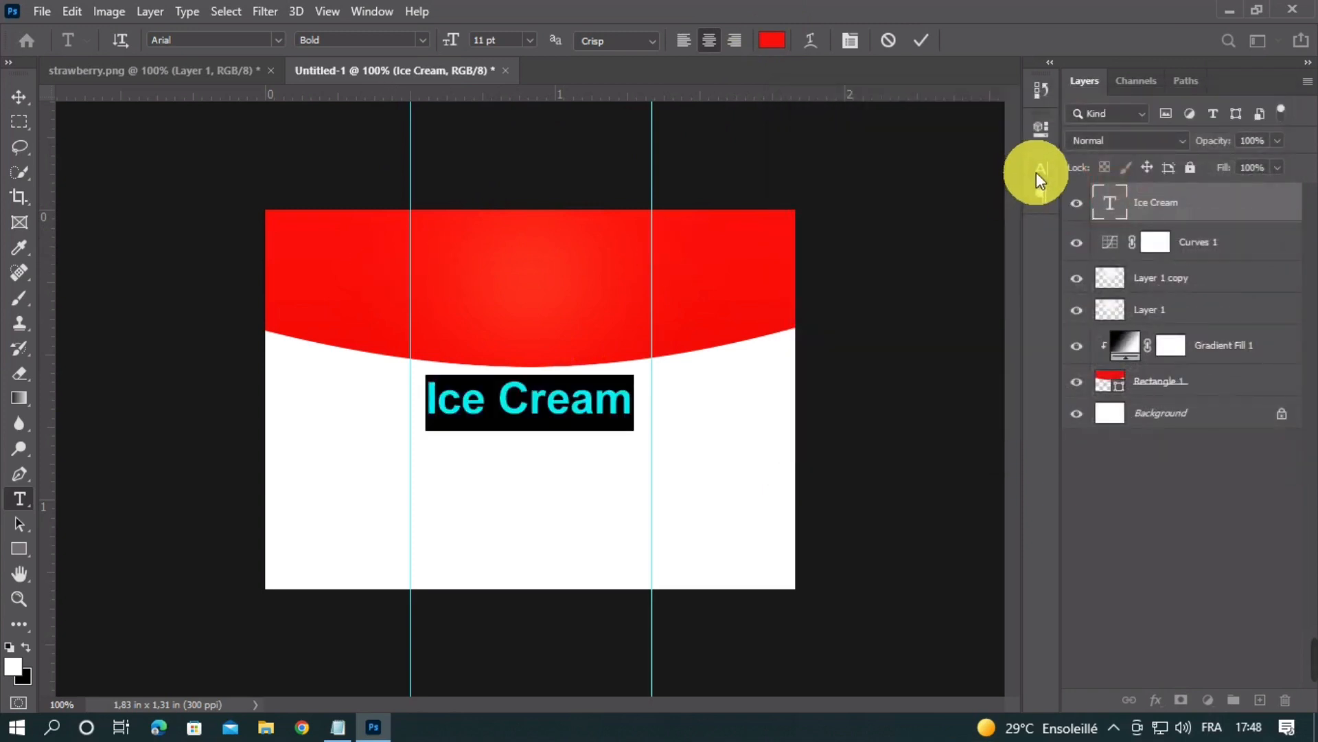
# Step: Change the font of the whole "Ice Cream" text to Lobster
pyautogui.click(1036, 171)
pyautogui.click(924, 195)
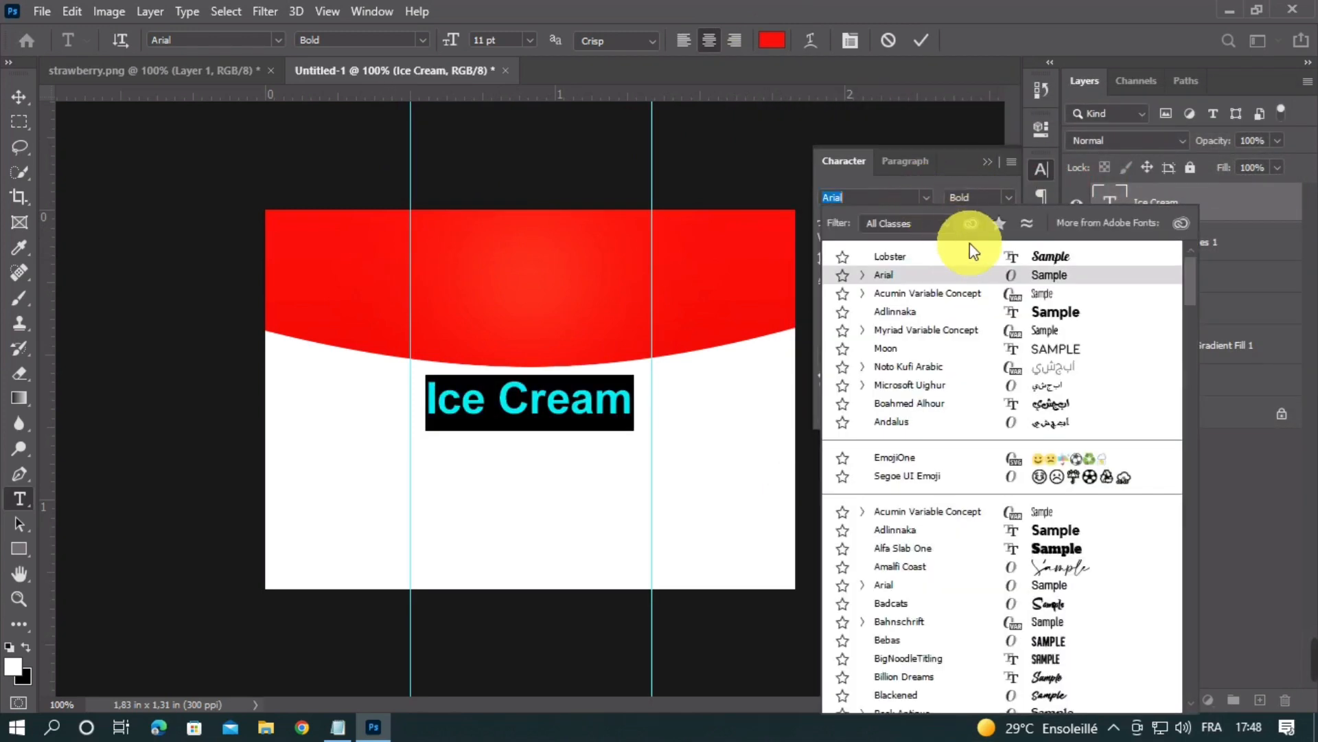
pyautogui.click(986, 261)
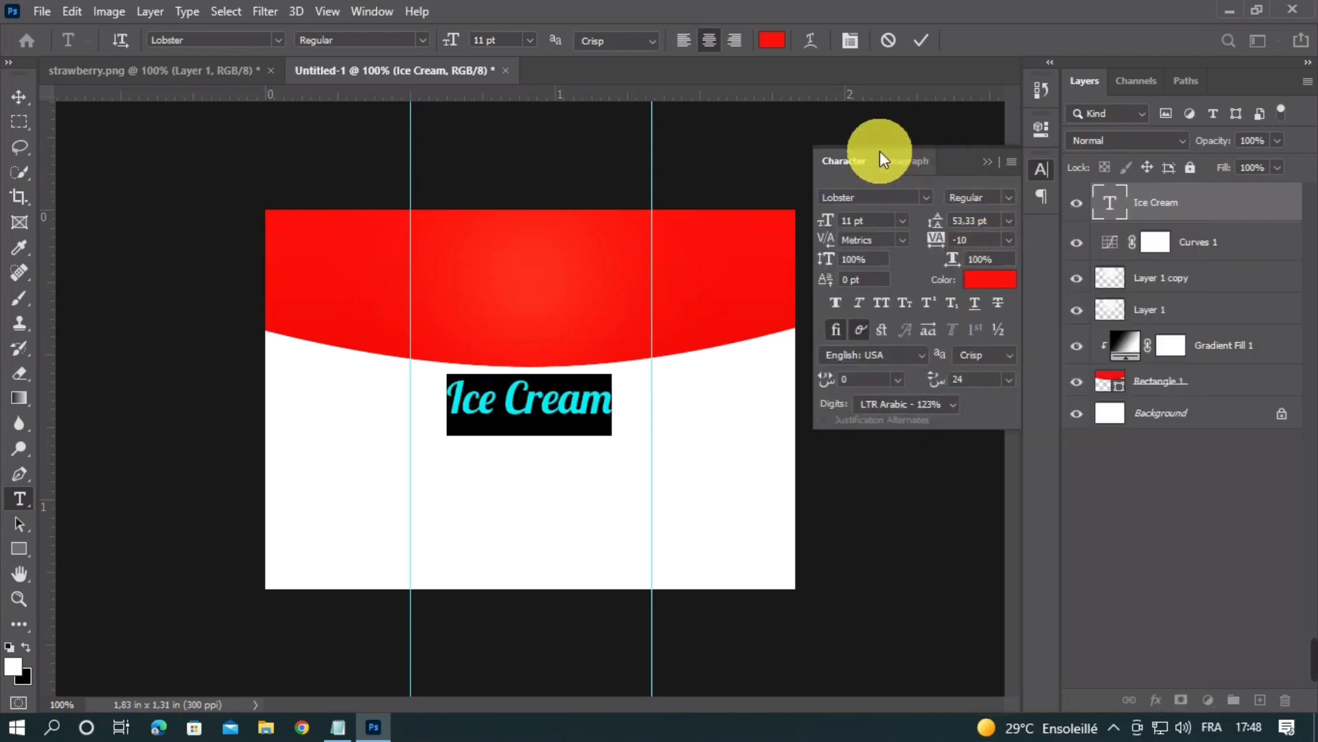
# Step: Set the "Ice Cream" text size to 13 pt and move it slightly down, away from the red curve
pyautogui.click(506, 42)
pyautogui.press('Up')
pyautogui.press('Up')
pyautogui.press('Up')
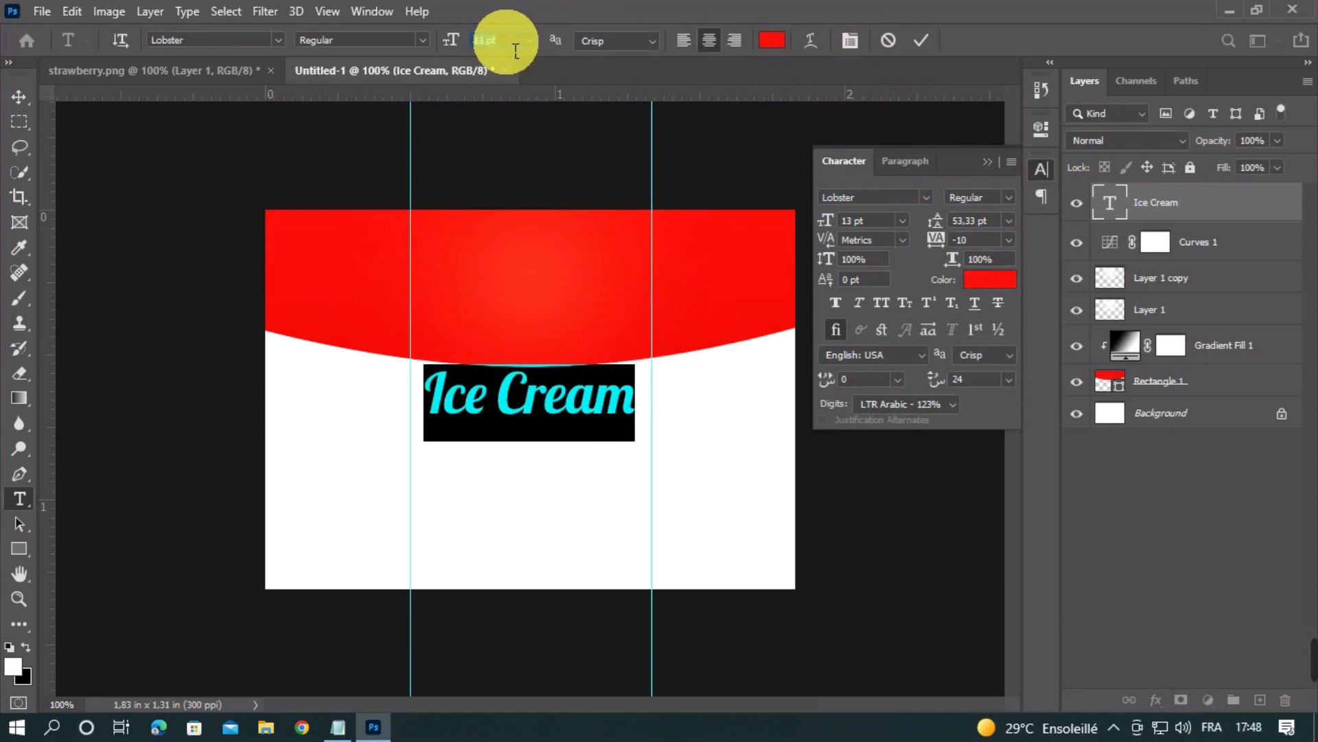
pyautogui.press('Down')
pyautogui.click(921, 40)
pyautogui.click(986, 161)
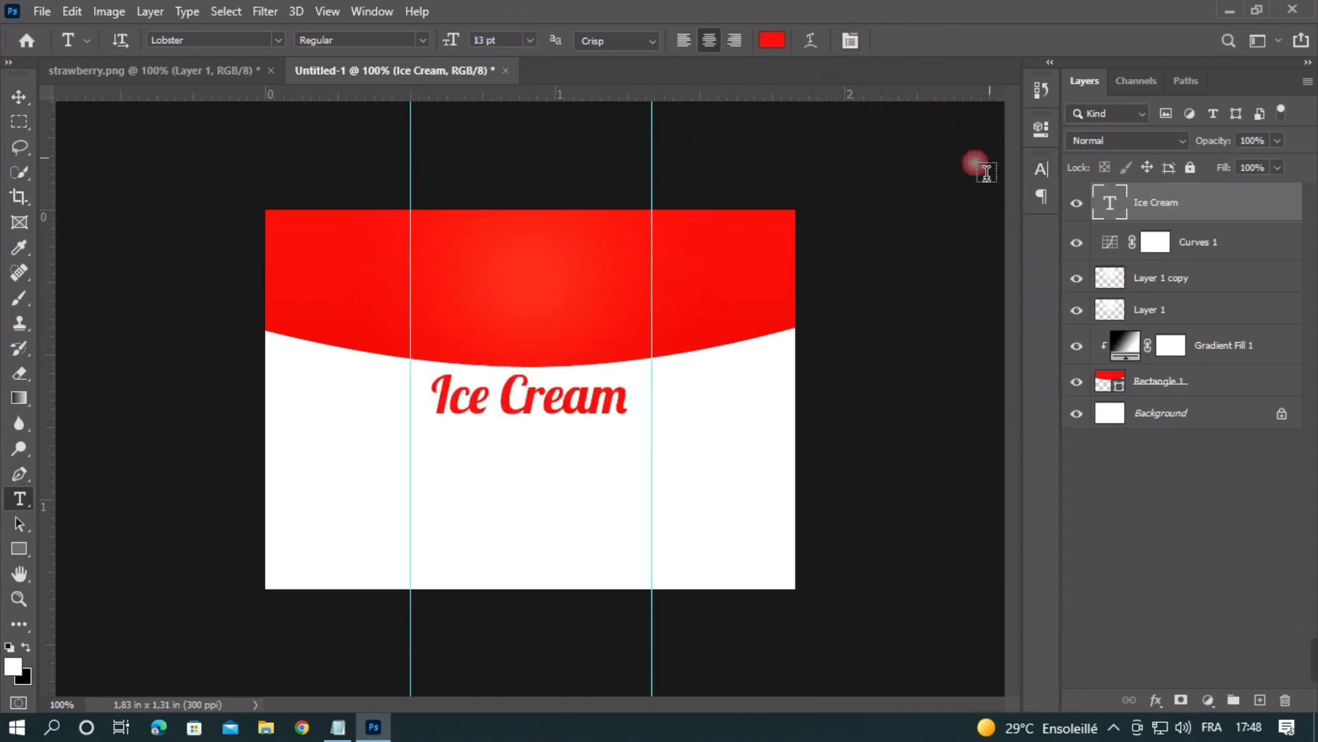
pyautogui.click(17, 95)
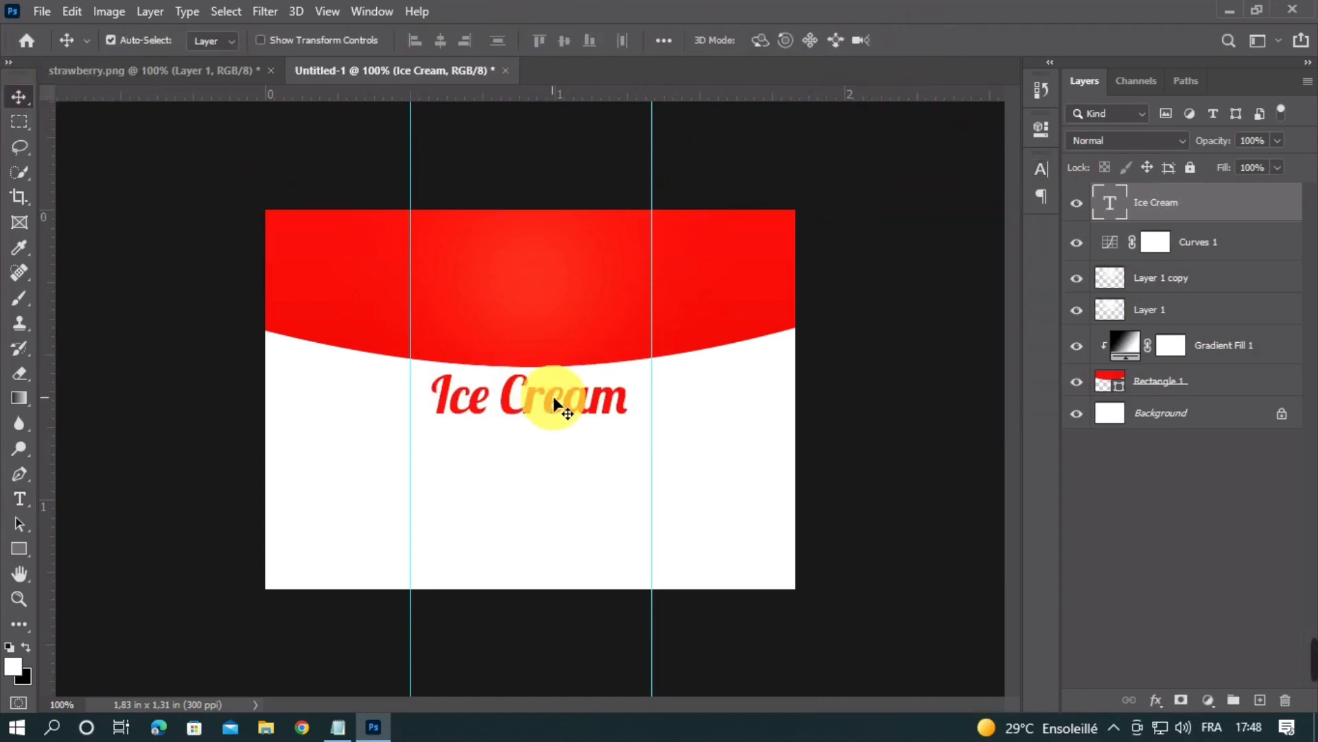
pyautogui.moveTo(553, 398); pyautogui.dragTo(554, 406)
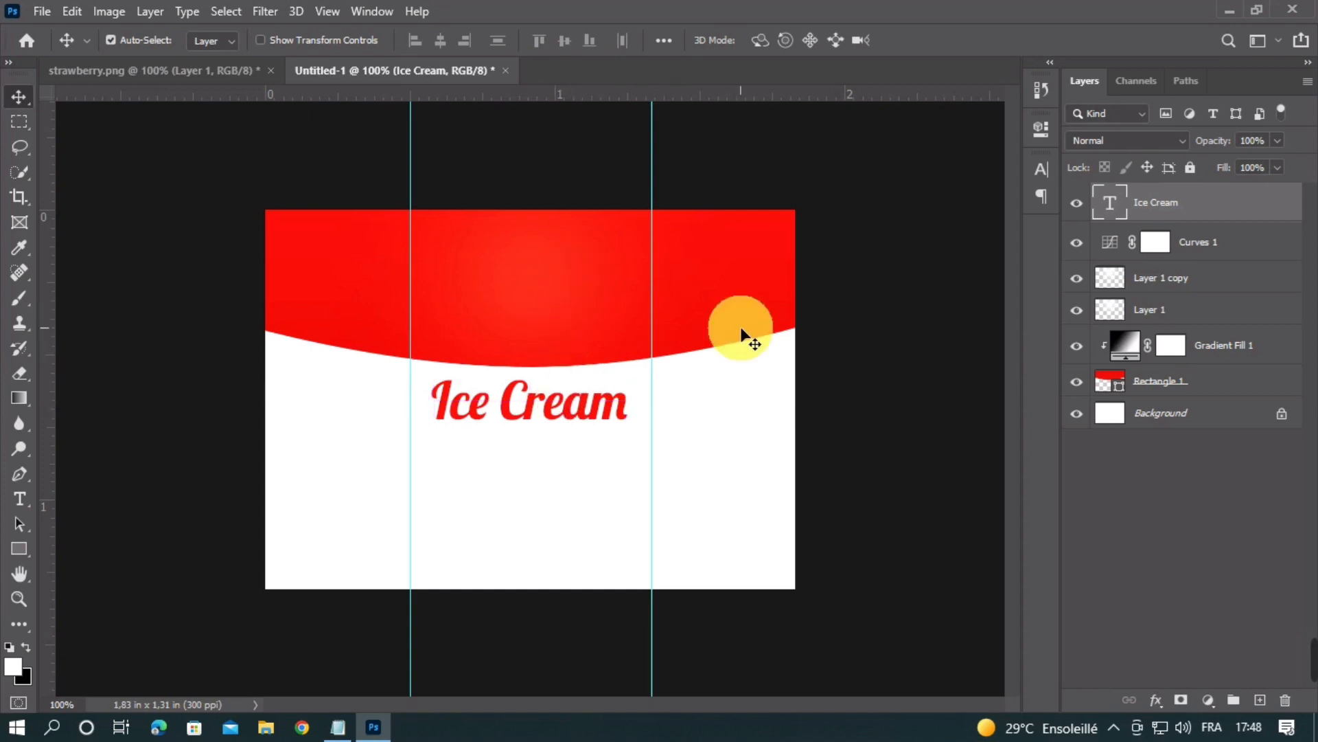
# Step: Add a 5 px outside stroke in white, ffffff, to the "Ice Cream" text layer
pyautogui.click(1237, 217)
pyautogui.doubleClick(1236, 217)
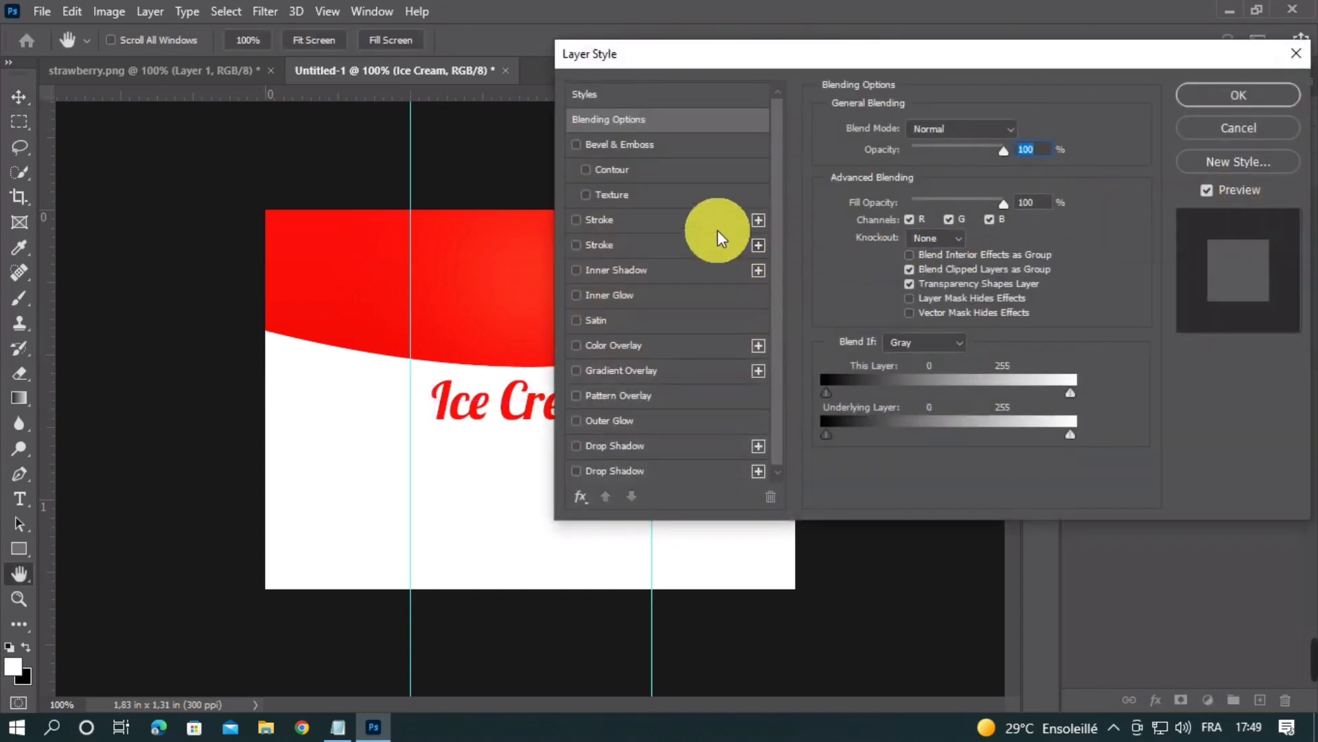
pyautogui.click(691, 222)
pyautogui.moveTo(805, 53); pyautogui.dragTo(989, 33)
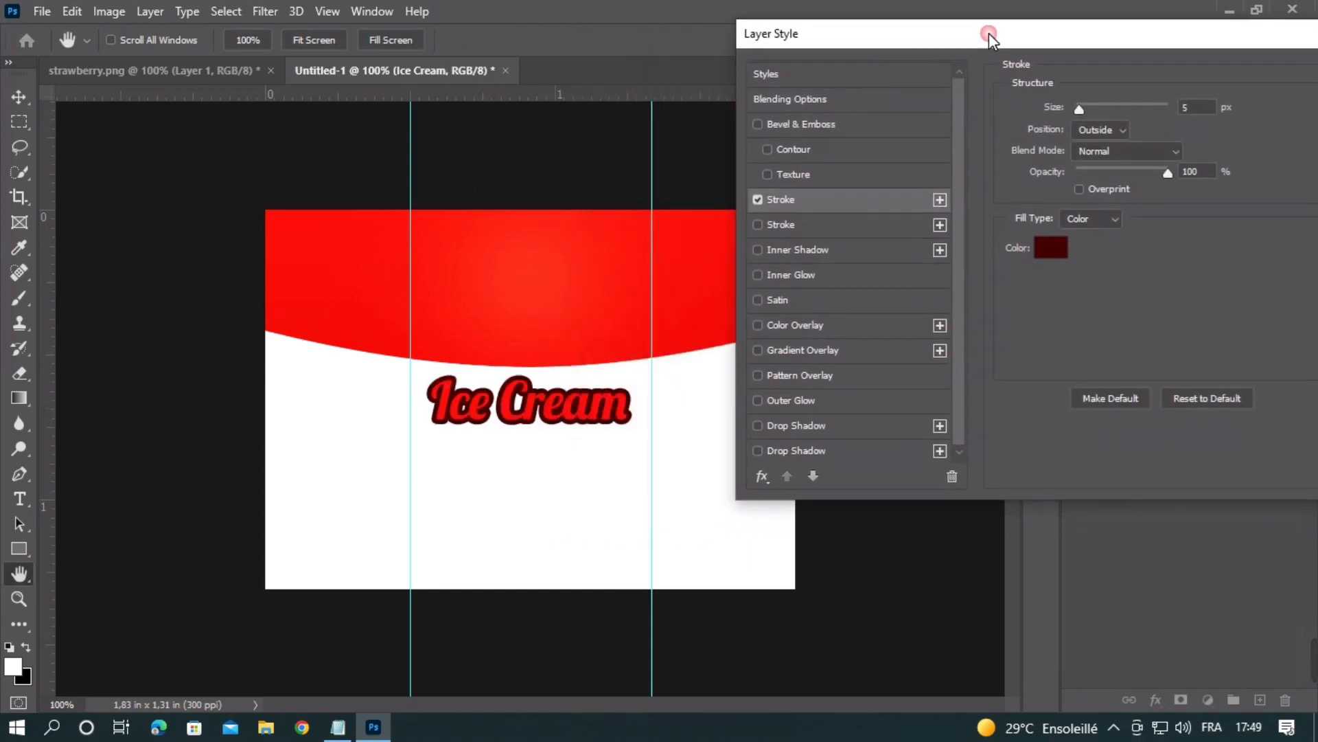
pyautogui.click(1061, 251)
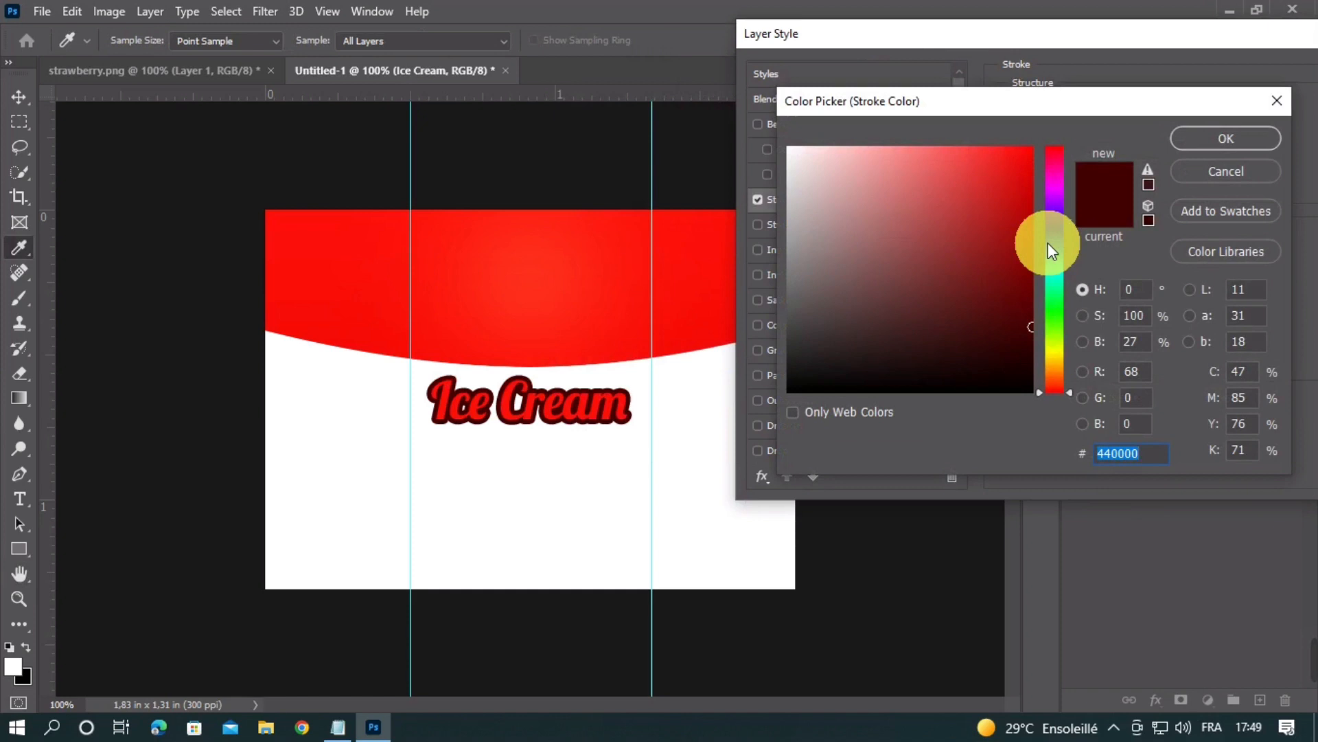
pyautogui.moveTo(1021, 247)
pyautogui.mouseDown()
pyautogui.moveTo(797, 171)
pyautogui.moveTo(727, 103)
pyautogui.mouseUp()
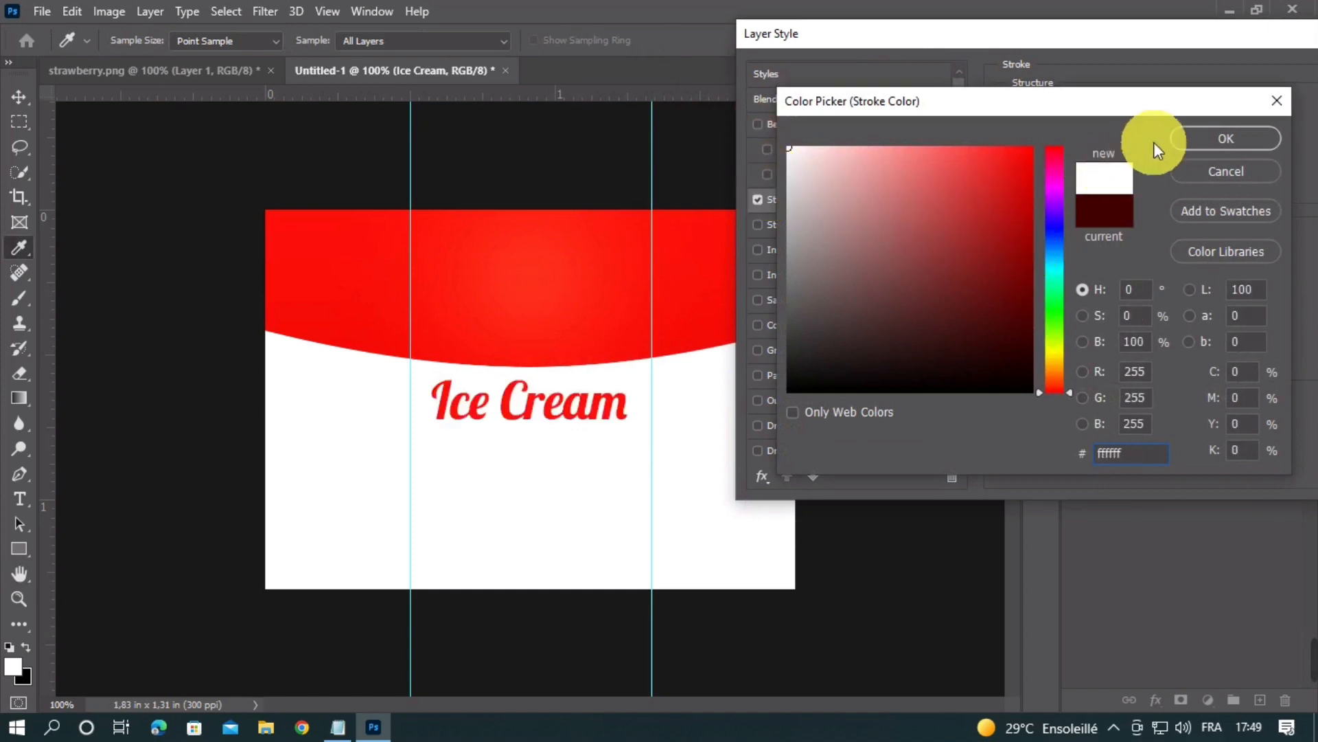
pyautogui.click(1184, 137)
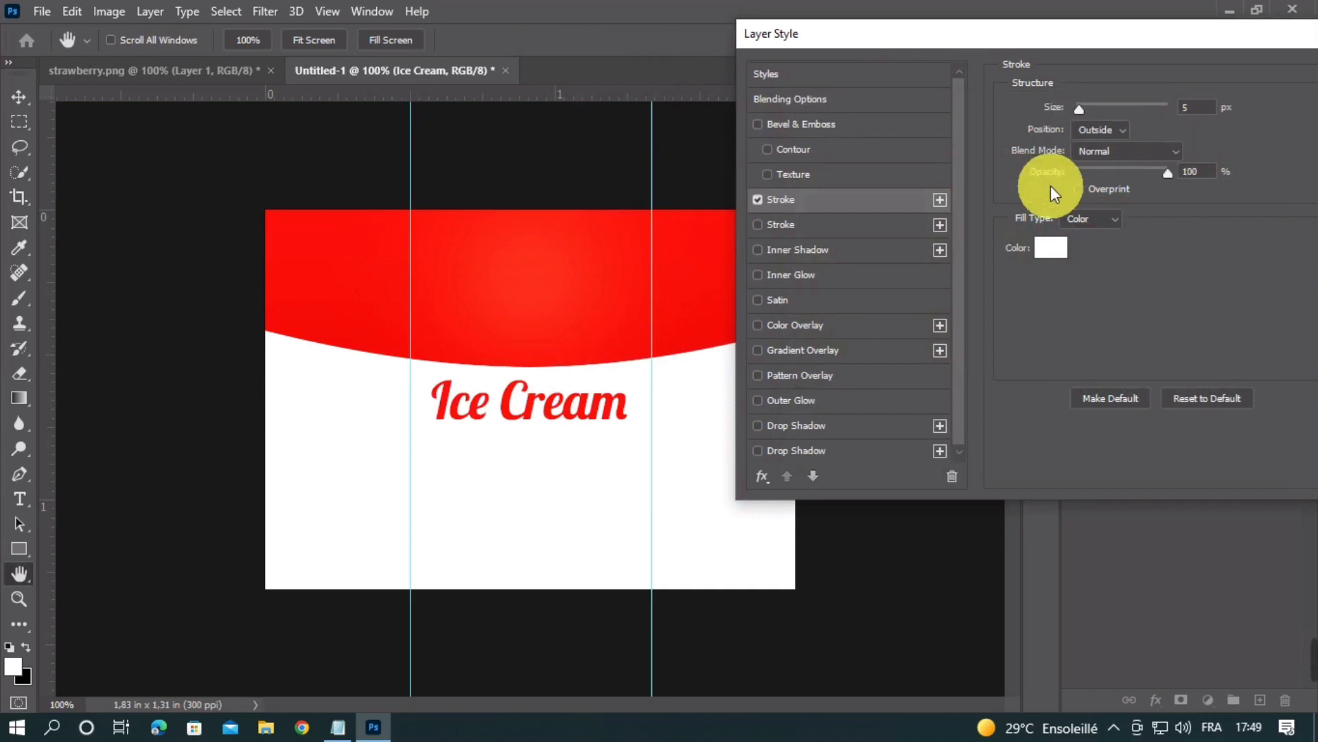
# Step: Add a second outside stroke of 8 px to the "Ice Cream" text, in the lettering's own red, fc110b
pyautogui.click(809, 233)
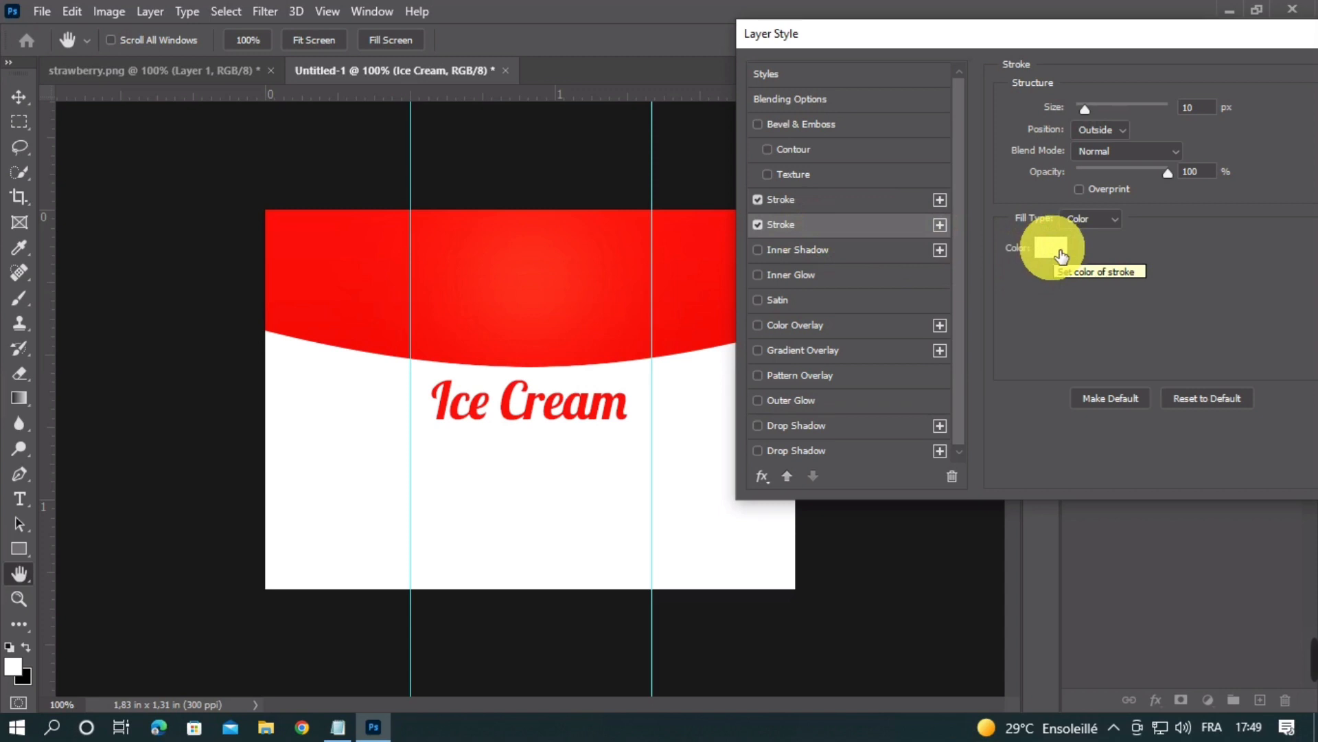
pyautogui.scroll(-3, 1200, 114)
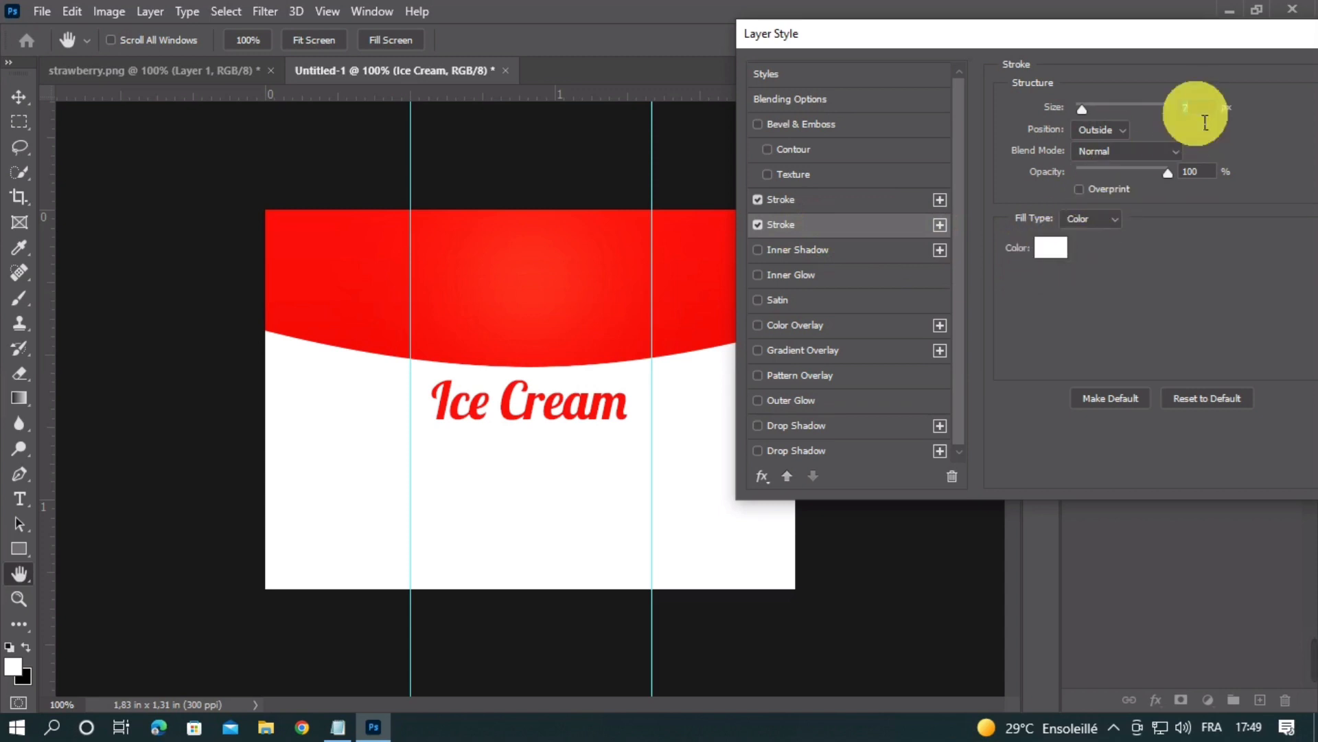
pyautogui.click(1050, 247)
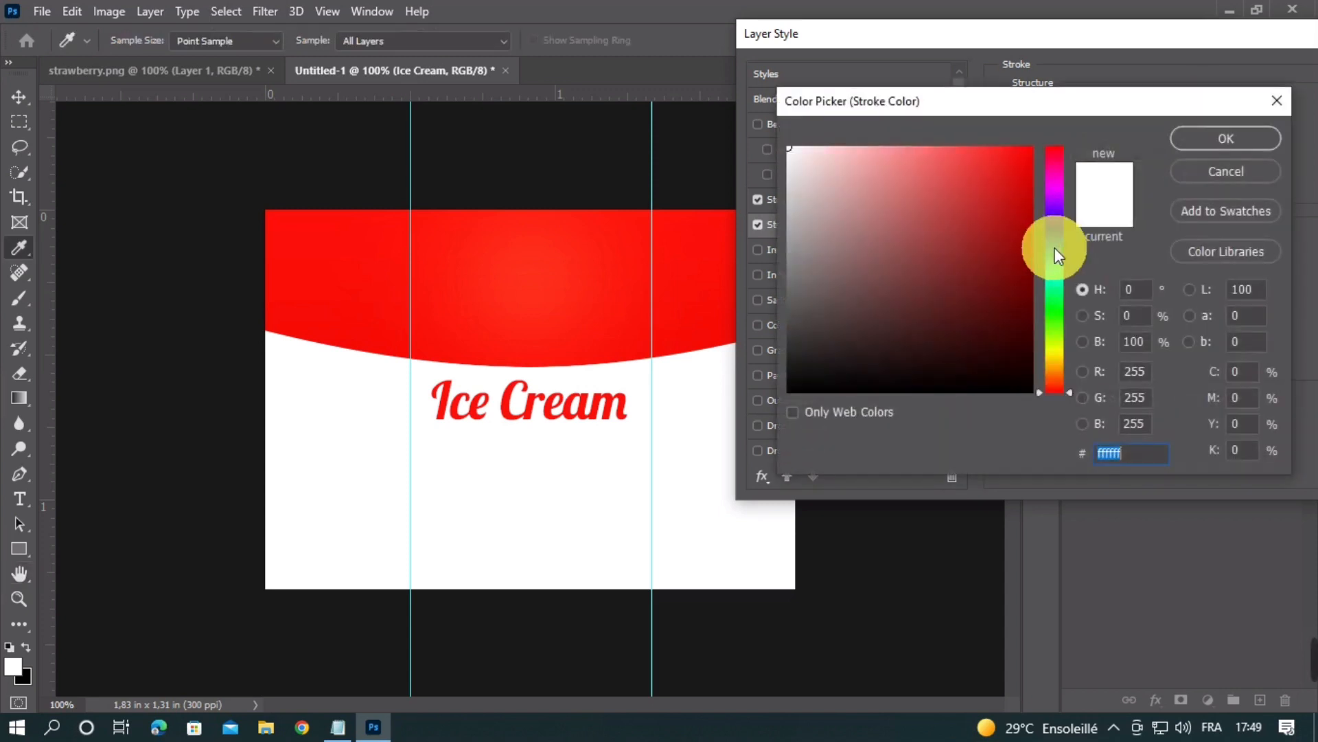
pyautogui.click(511, 409)
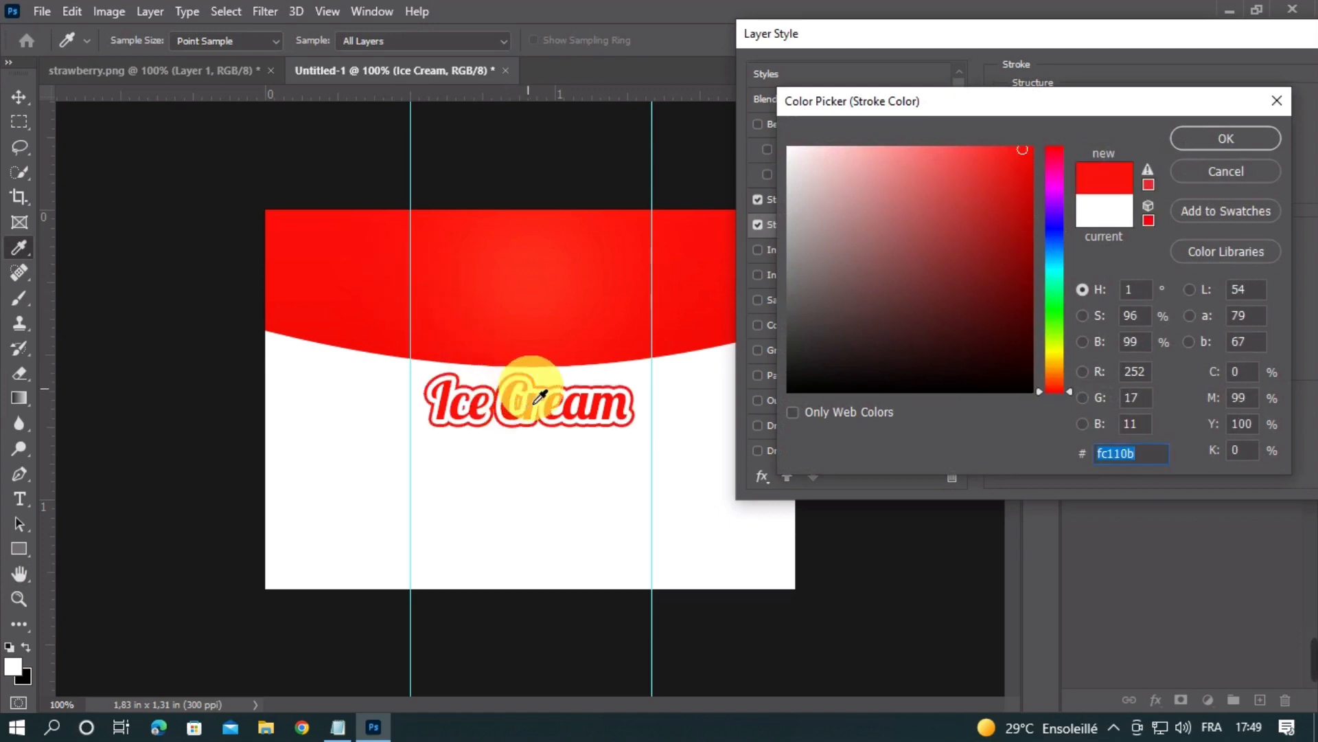
pyautogui.click(1210, 143)
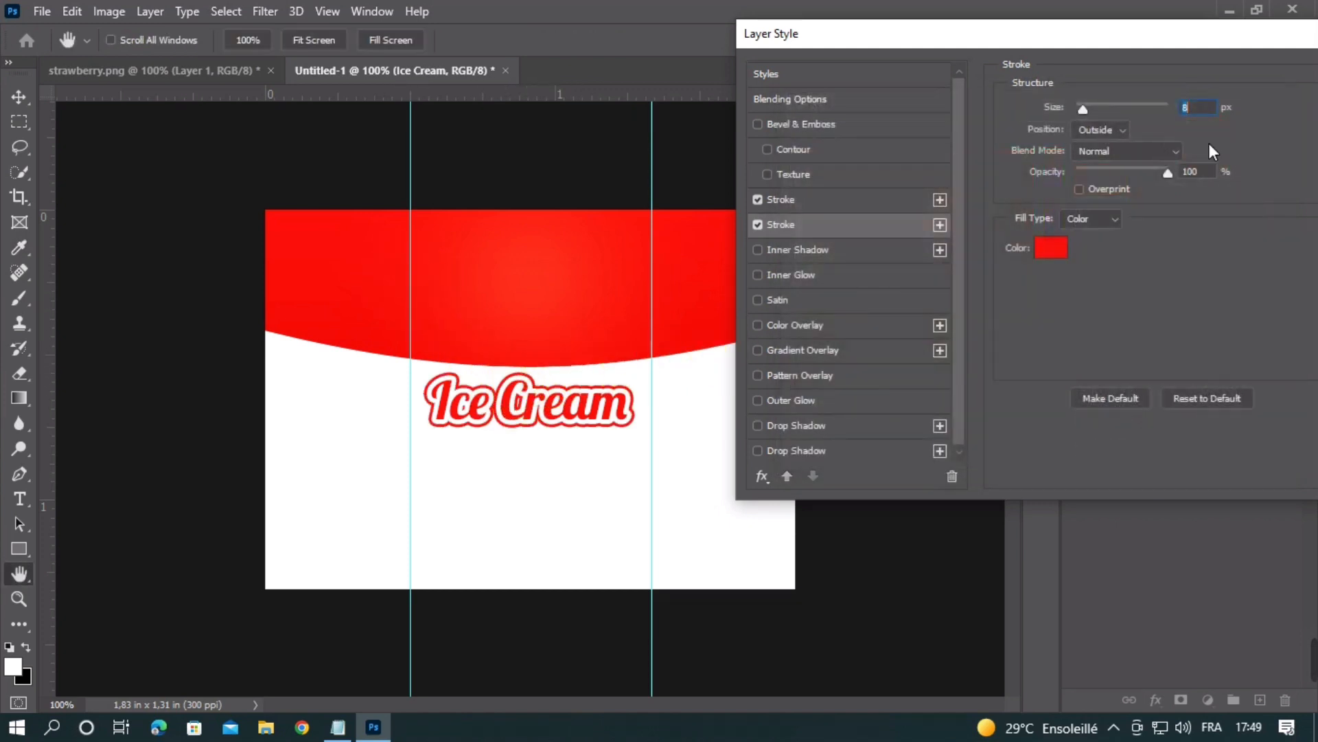
pyautogui.moveTo(1248, 50); pyautogui.dragTo(1140, 39)
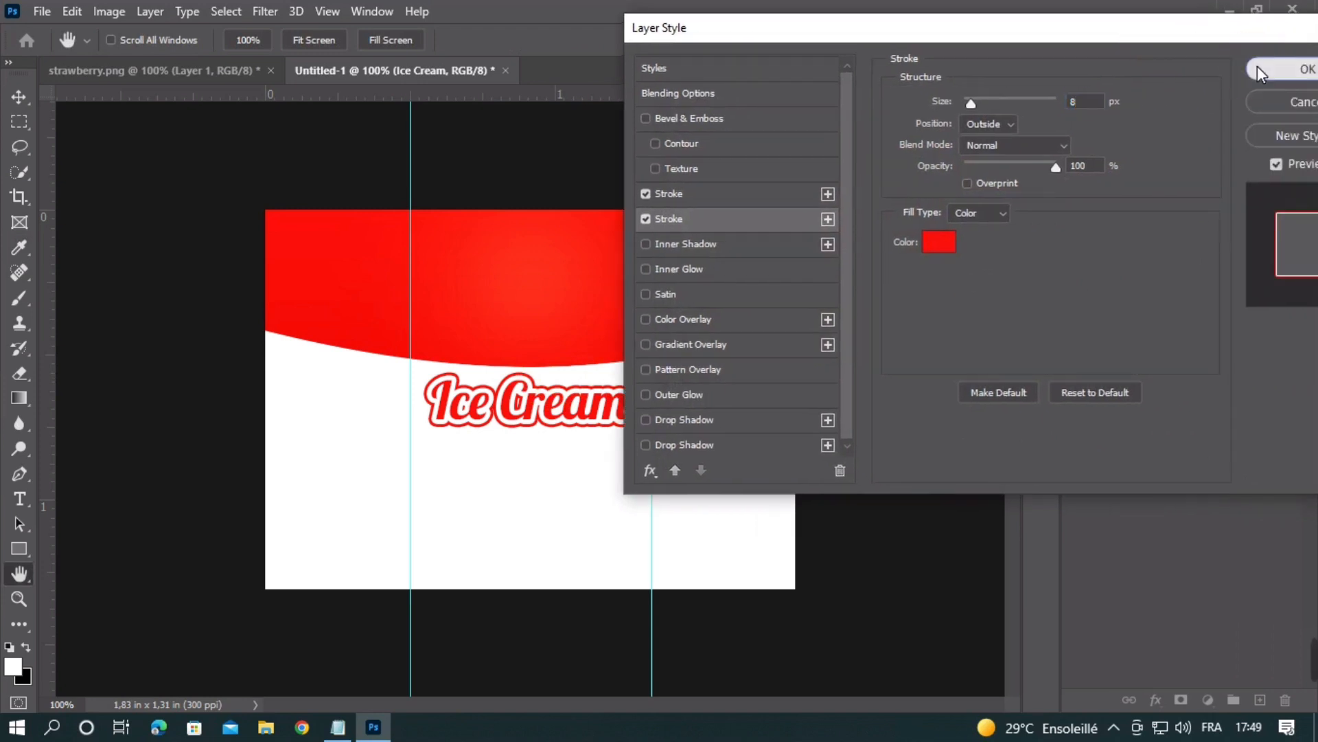
pyautogui.click(1304, 68)
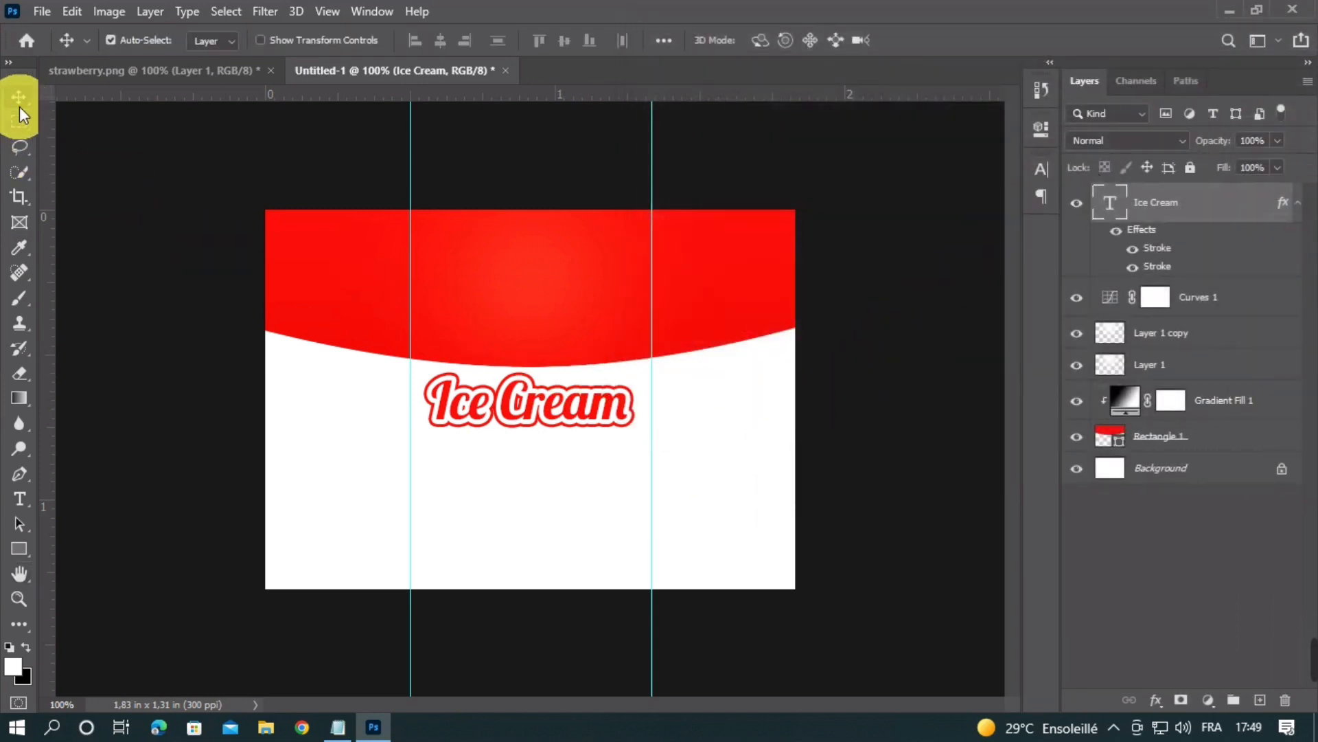
# Step: Nudge the outlined "Ice Cream" text a few pixels further down from the red curve
pyautogui.press('Down')
pyautogui.press('Down')
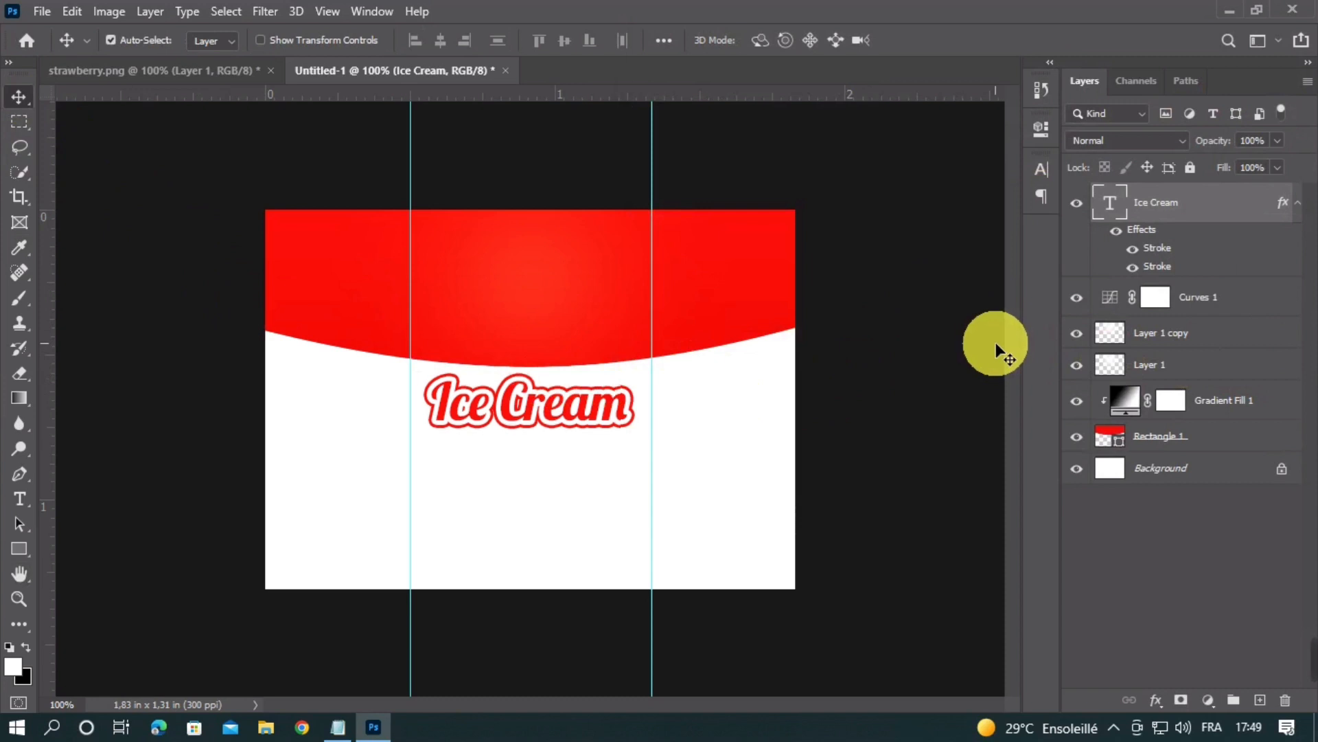
pyautogui.press('Down')
pyautogui.press('Down')
pyautogui.press('Down')
pyautogui.press('Down')
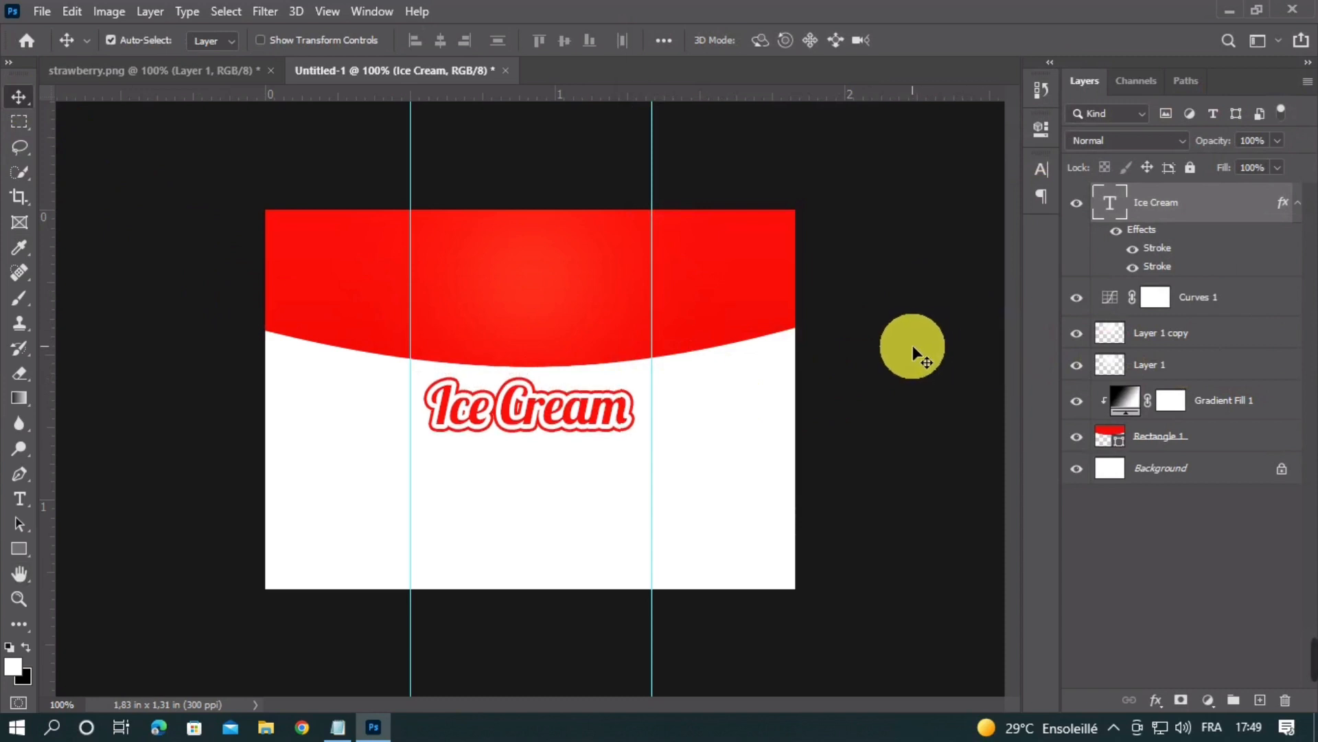
pyautogui.hotkey('ctrl', '-')
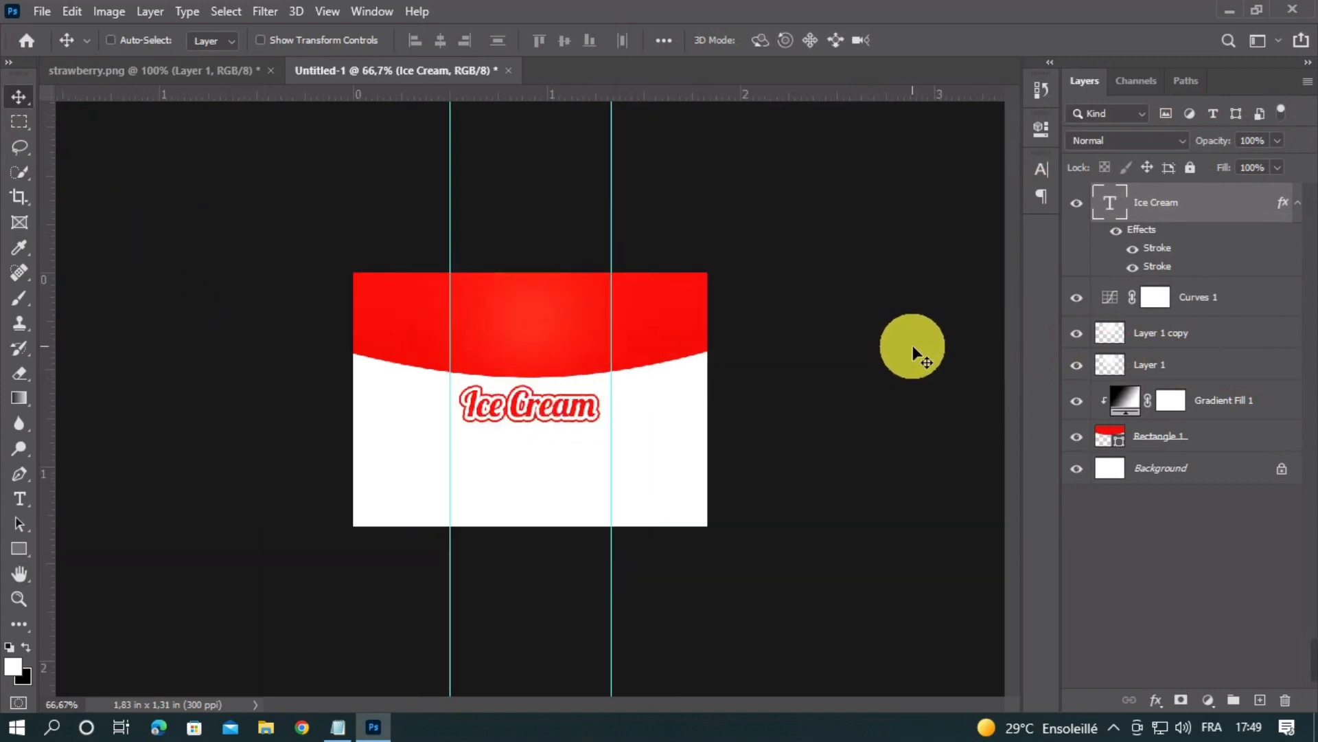
pyautogui.hotkey('ctrl', '+')
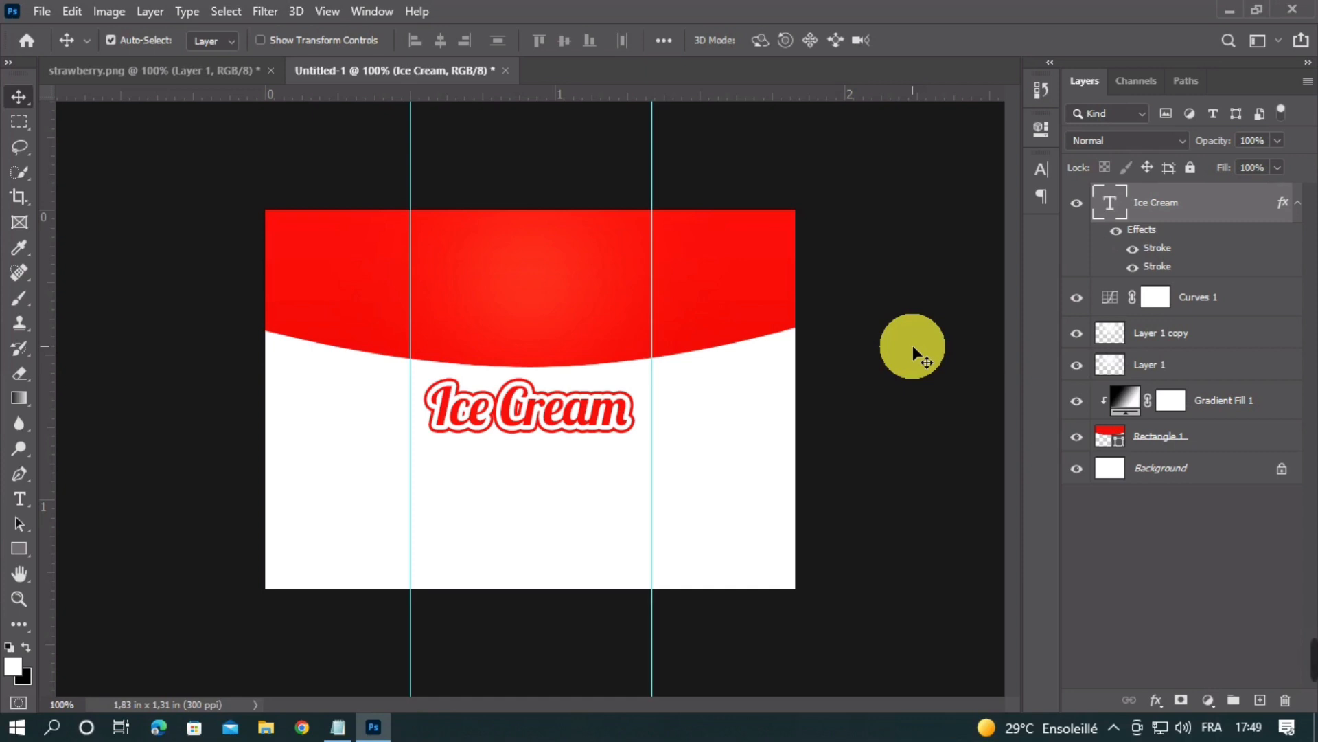
# Step: Add a new text layer below "Ice Cream" containing the word "Creamy" copied from the Notepad file
pyautogui.click(24, 492)
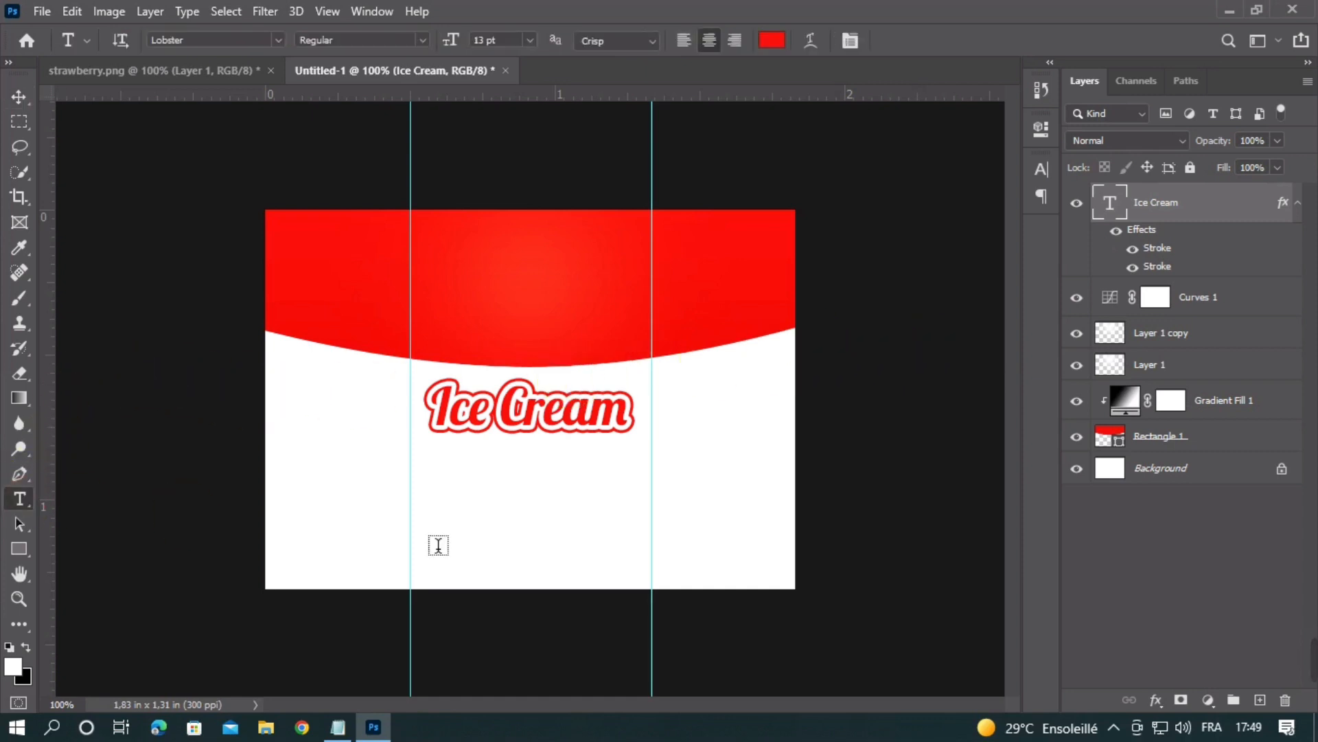
pyautogui.click(550, 505)
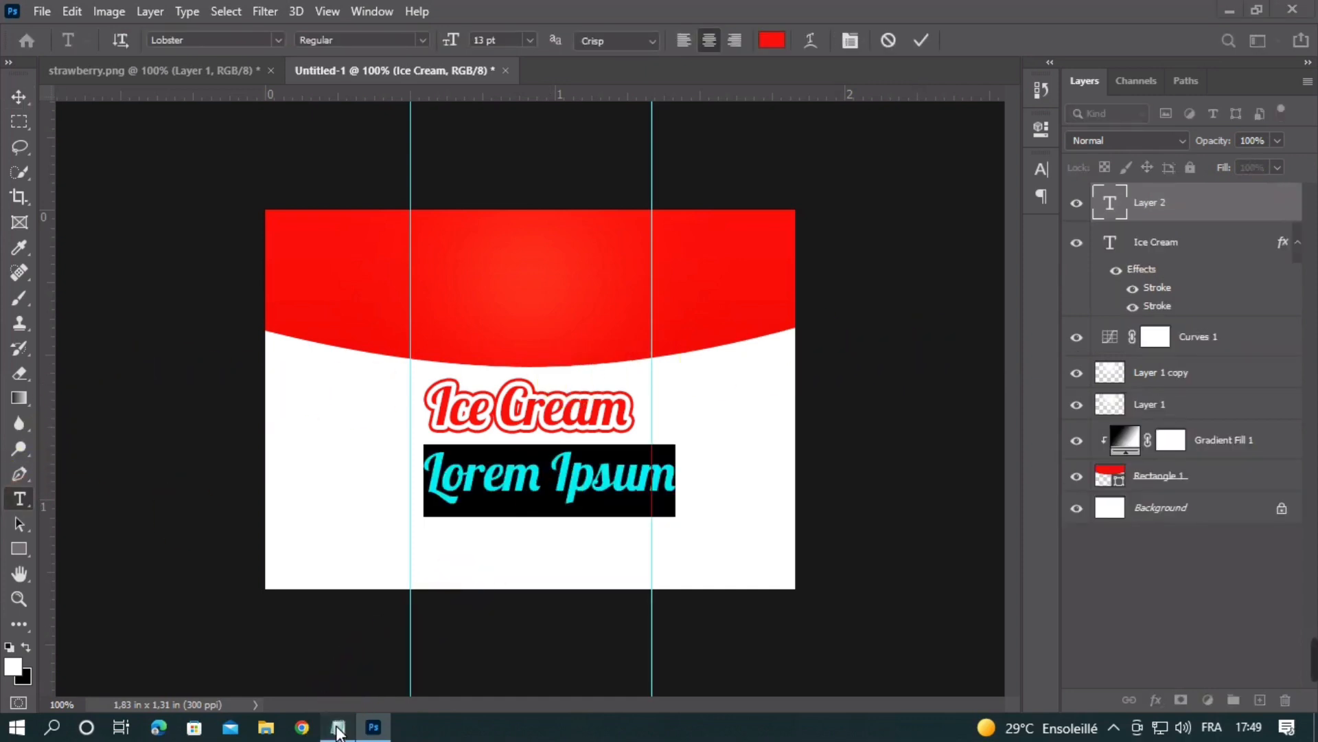
pyautogui.click(337, 728)
pyautogui.moveTo(318, 292); pyautogui.dragTo(427, 303)
pyautogui.hotkey('ctrl', 'c')
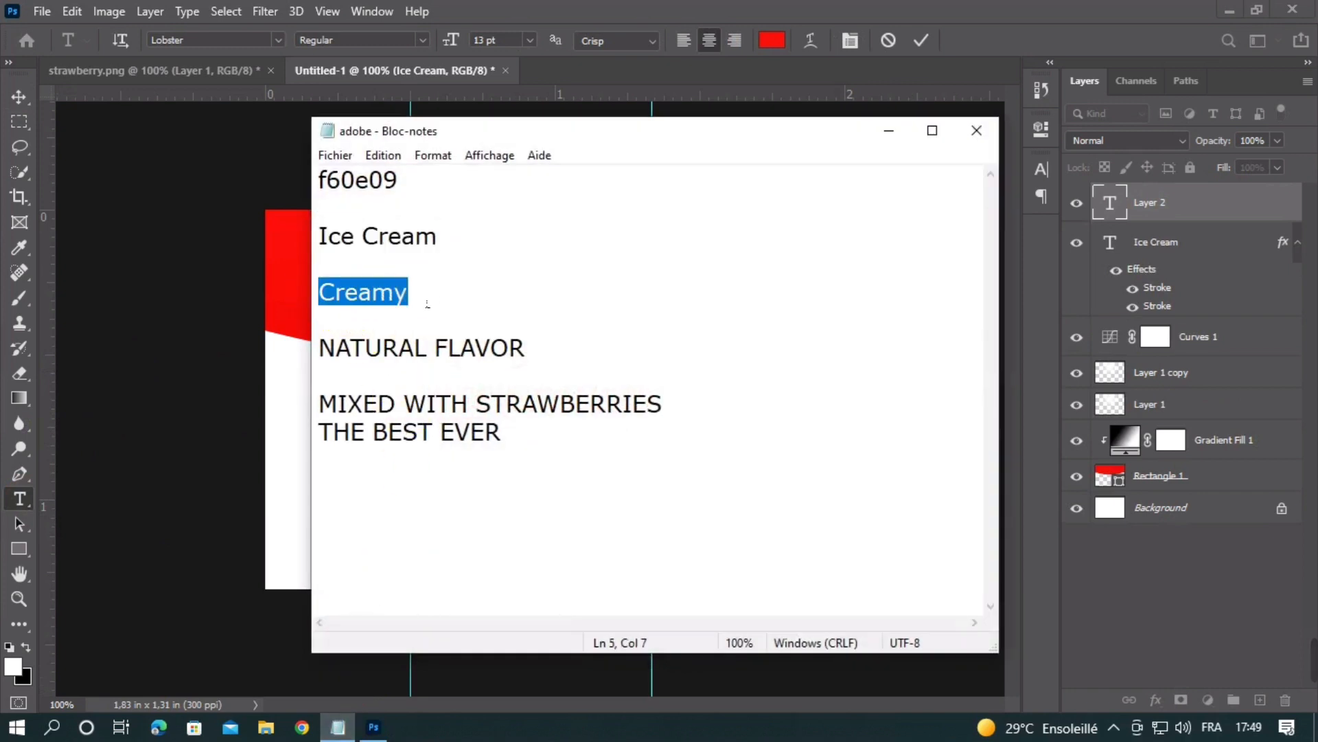
pyautogui.click(889, 130)
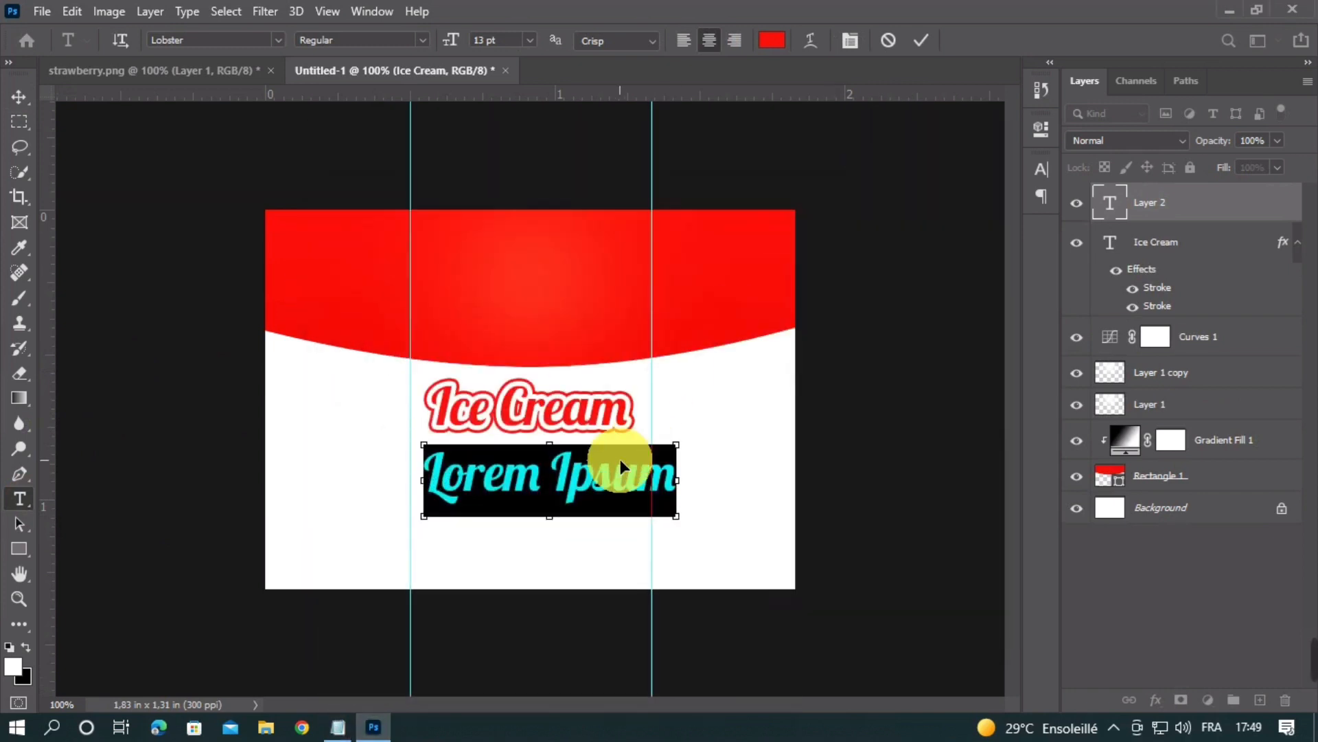
pyautogui.hotkey('ctrl', 'v')
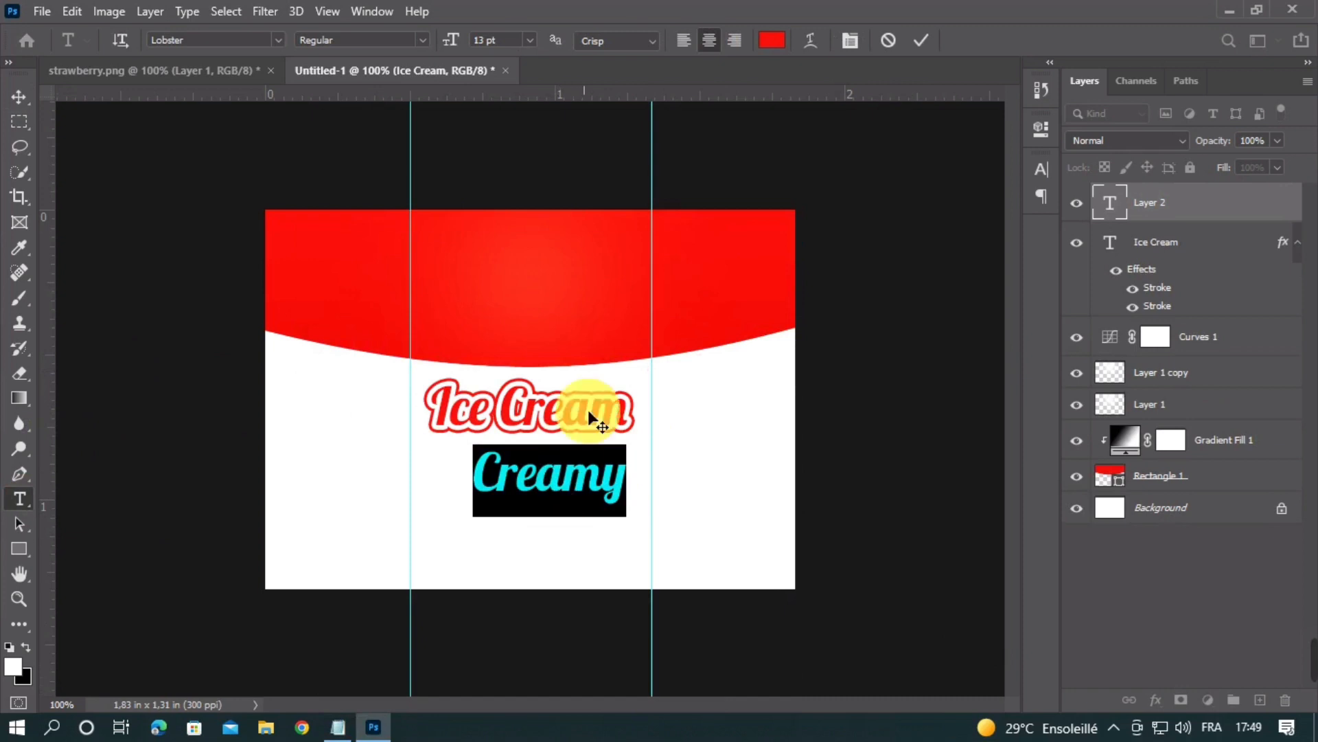
# Step: Reduce the "Creamy" text size to 8 pt and commit the text
pyautogui.click(479, 41)
pyautogui.press('Down')
pyautogui.press('Down')
pyautogui.press('Down')
pyautogui.press('Down')
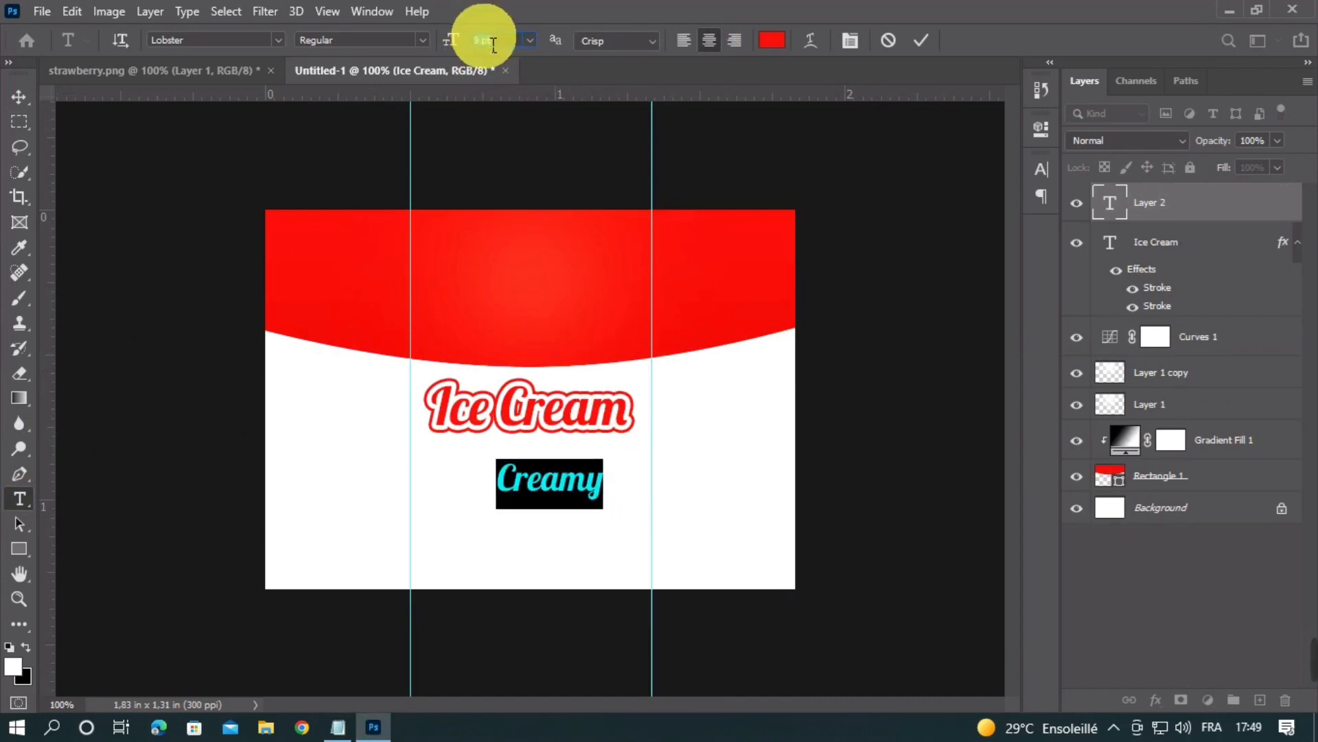
pyautogui.press('Down')
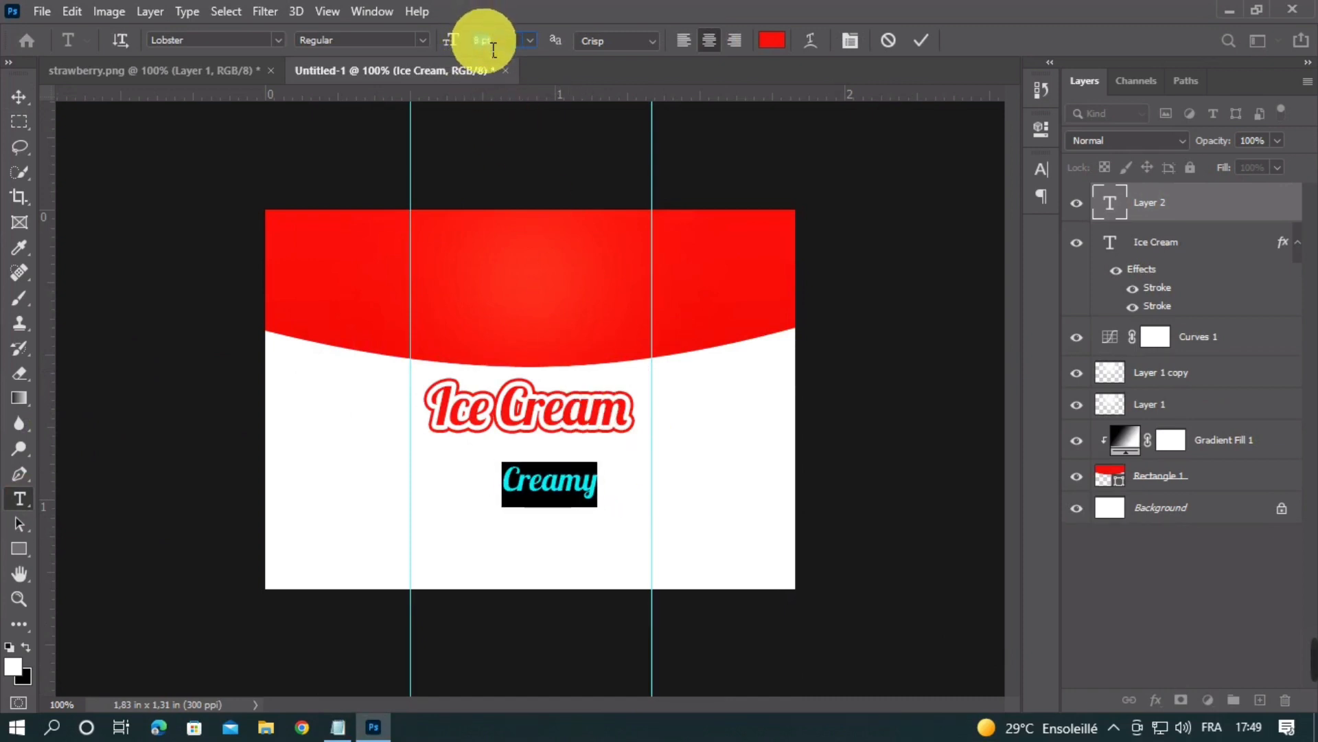
pyautogui.click(917, 41)
# Step: Move "Creamy" up to sit centred just beneath "Ice Cream", leaving a small gap between the two lines
pyautogui.click(20, 96)
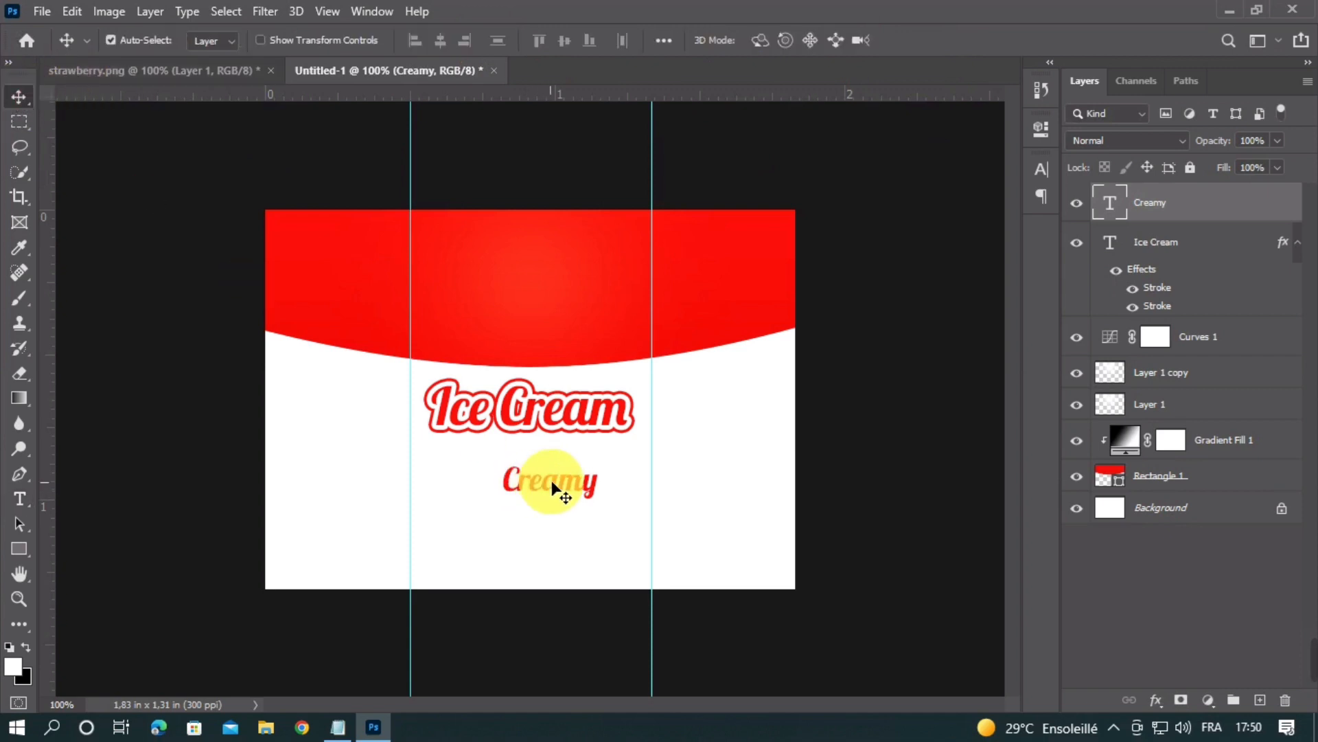
pyautogui.moveTo(552, 483); pyautogui.dragTo(534, 453)
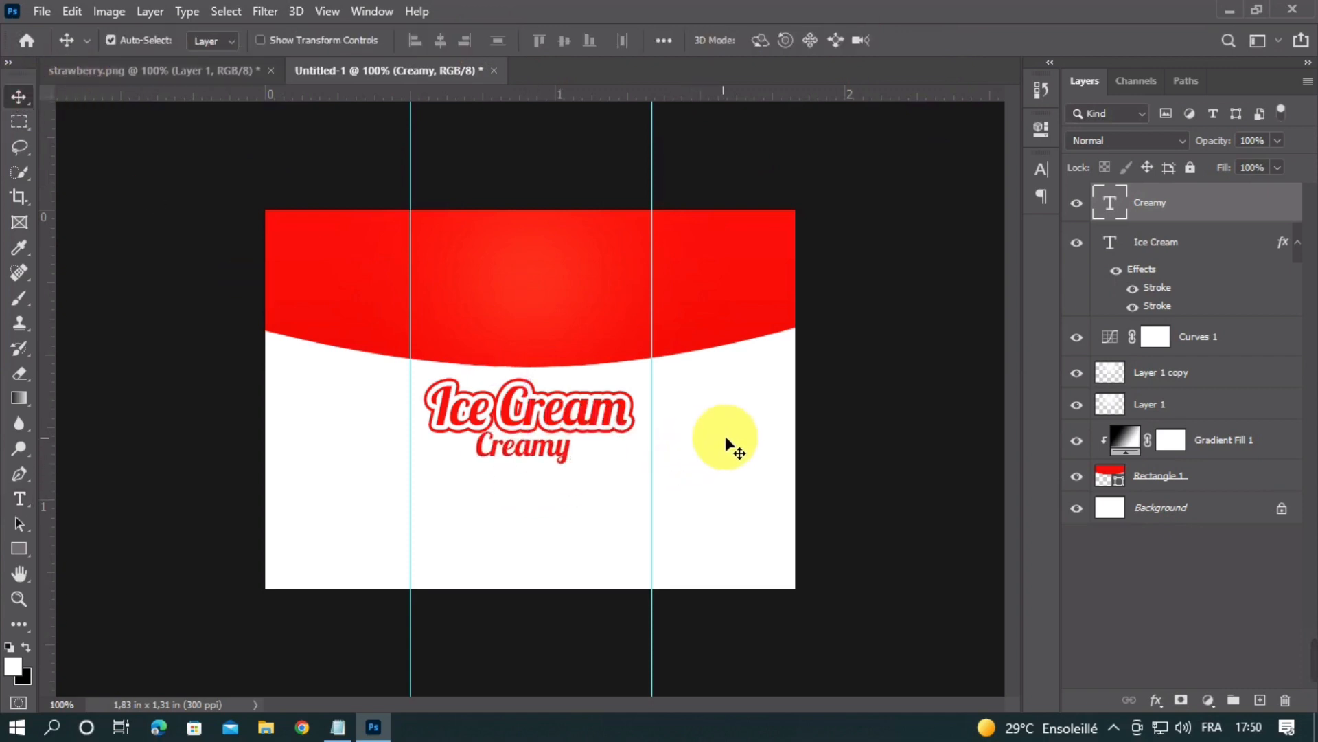
pyautogui.press('Down')
pyautogui.press('Down')
pyautogui.press('Down')
pyautogui.press('Down')
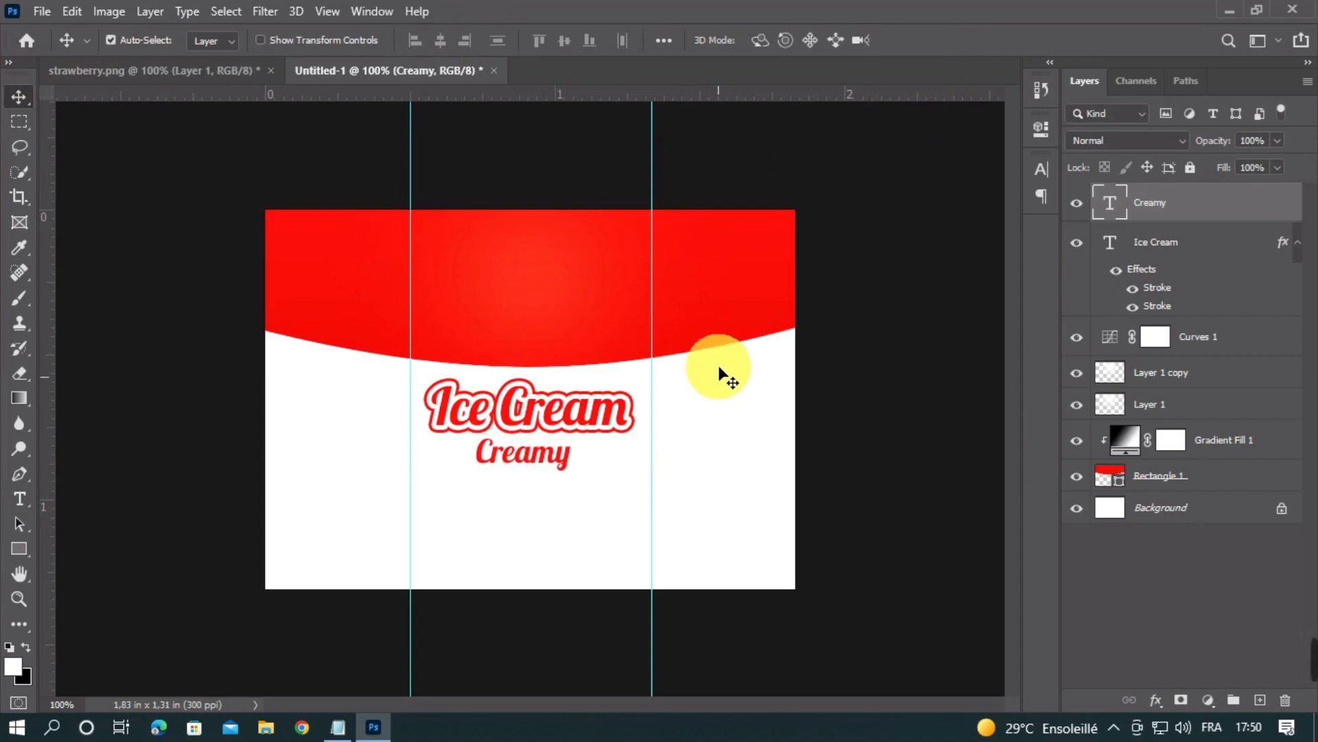
# Step: Set the anti-aliasing of the whole "Creamy" text to Crisp and commit it
pyautogui.doubleClick(524, 464)
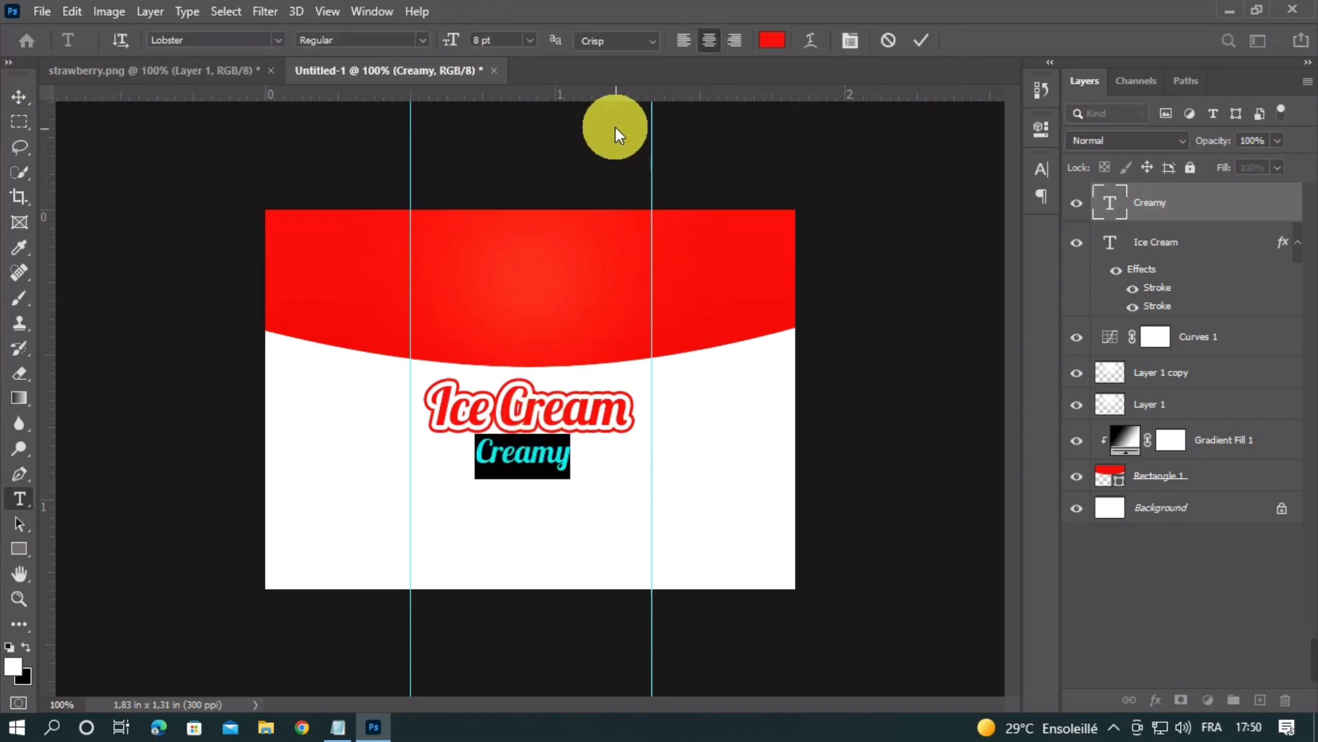
pyautogui.click(633, 43)
pyautogui.click(614, 73)
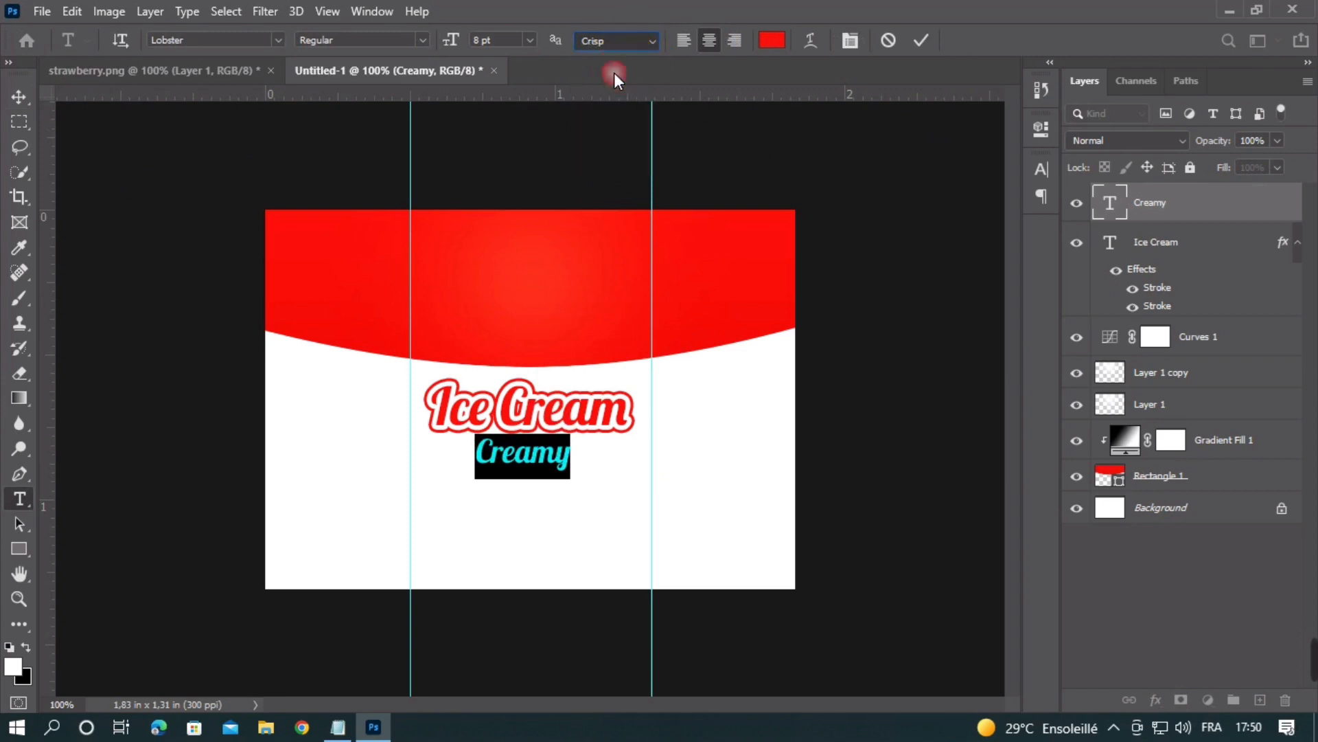
pyautogui.click(921, 41)
pyautogui.press('v')
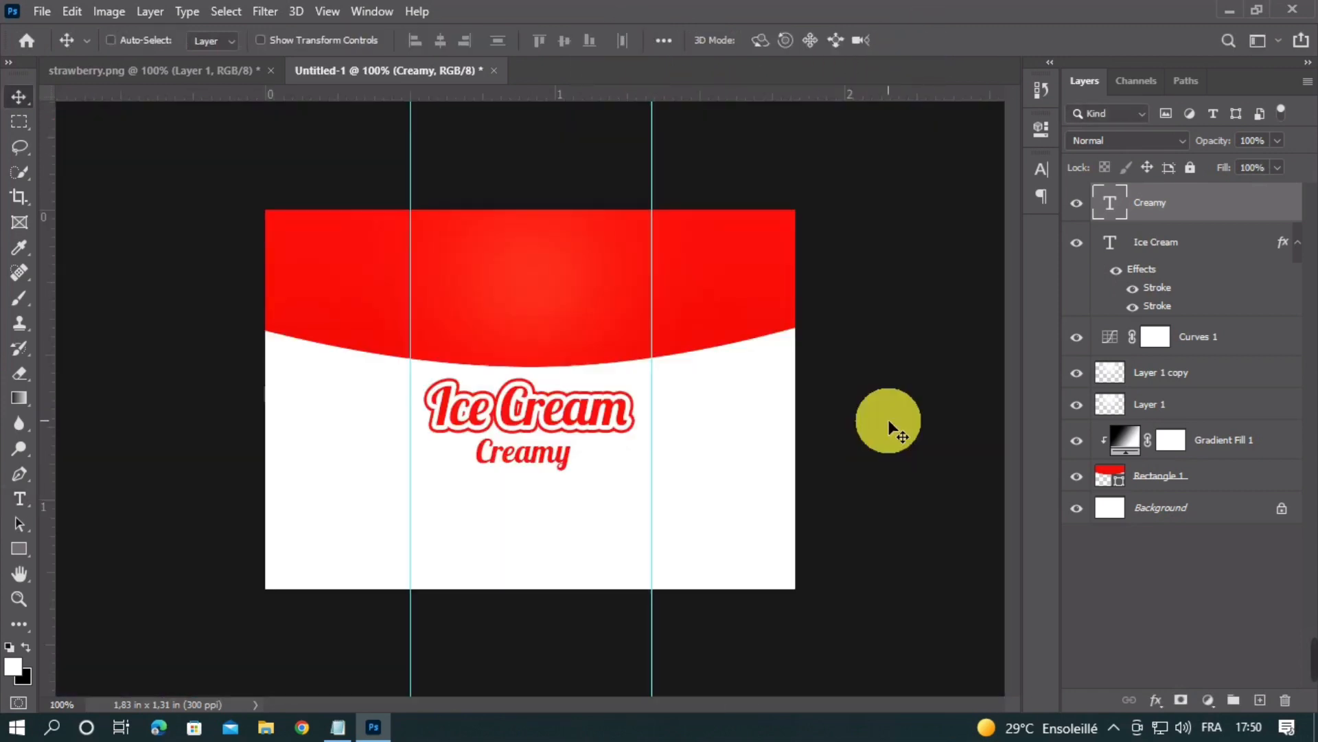
# Step: Nudge the "Creamy" text slightly upward, closer to "Ice Cream"
pyautogui.hotkey('ctrl', '-')
pyautogui.hotkey('ctrl', '+')
pyautogui.press('Up')
pyautogui.press('Up')
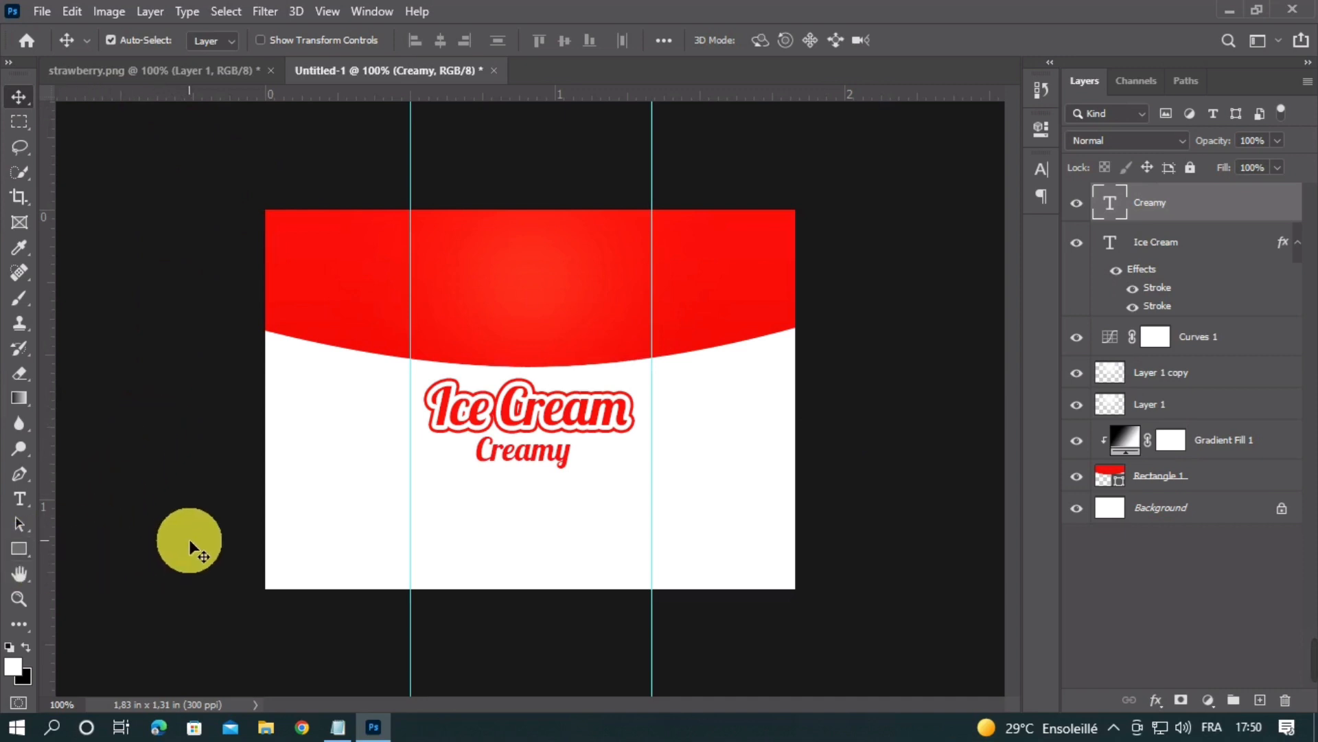
# Step: Draw a rounded rectangle of about 250 × 34 px beneath "Creamy", spanning the two guides, with all corner radii set to 17 px
pyautogui.rightClick(18, 546)
pyautogui.click(91, 567)
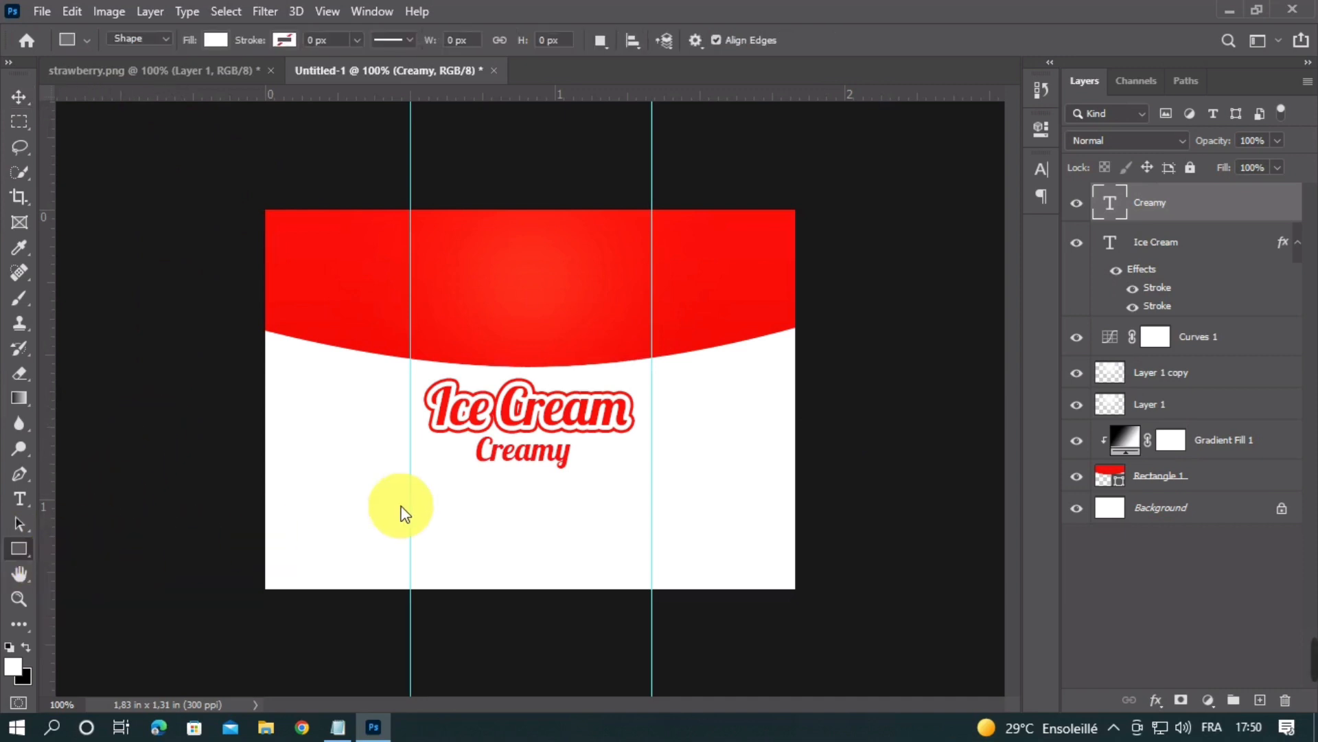
pyautogui.moveTo(416, 481); pyautogui.dragTo(652, 506)
pyautogui.click(791, 317)
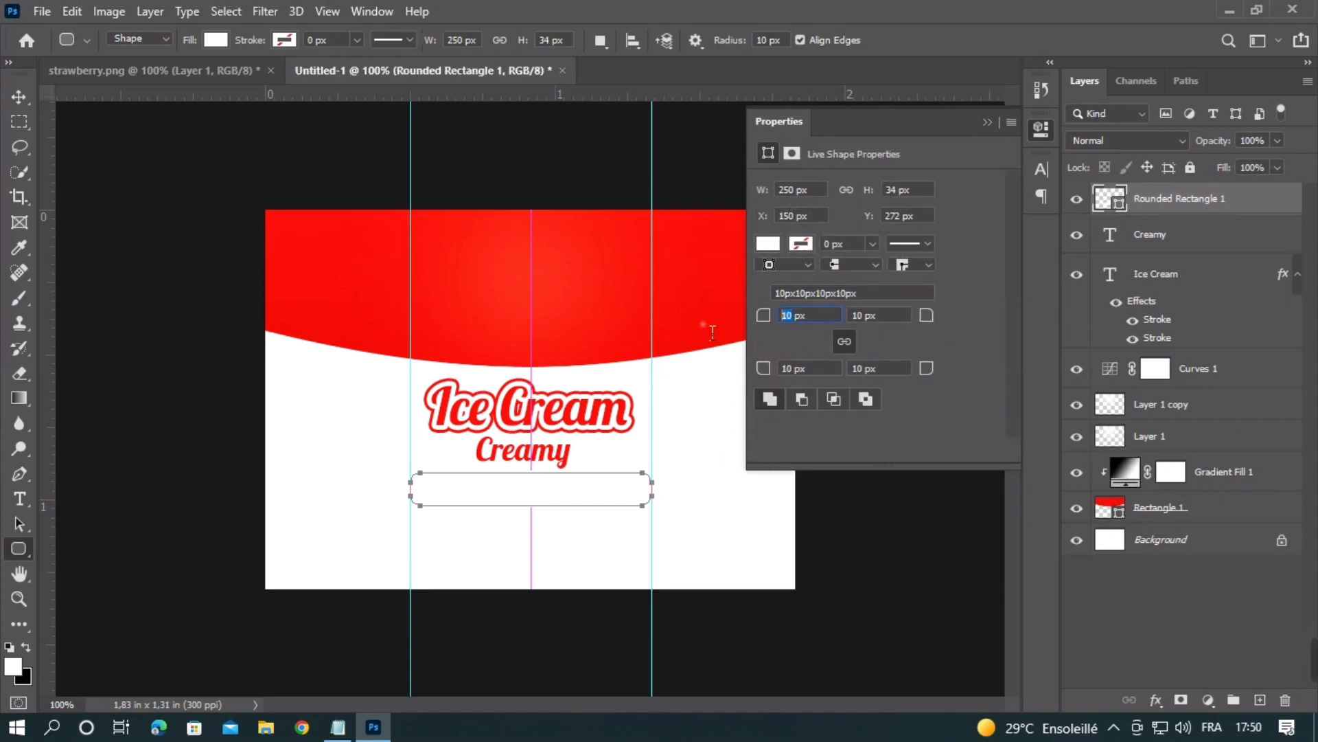
pyautogui.write('17')
pyautogui.press('Return')
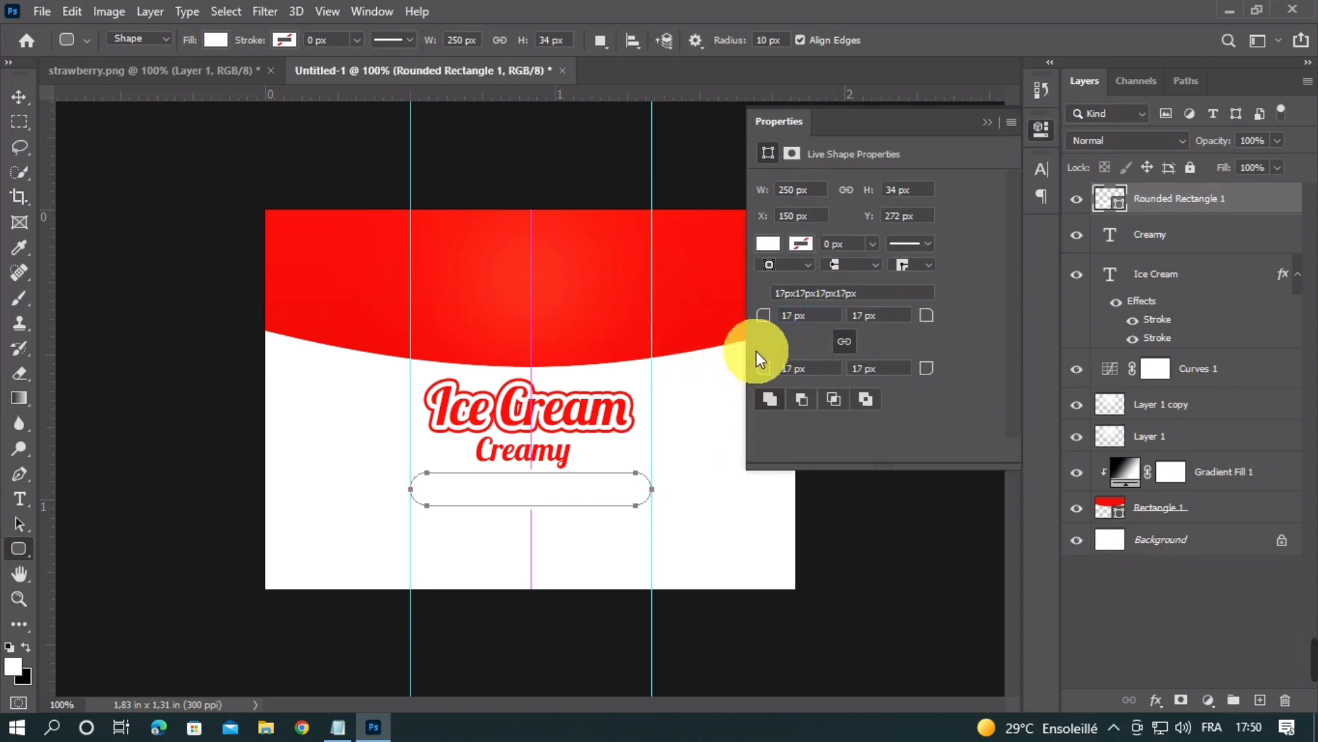
pyautogui.click(995, 122)
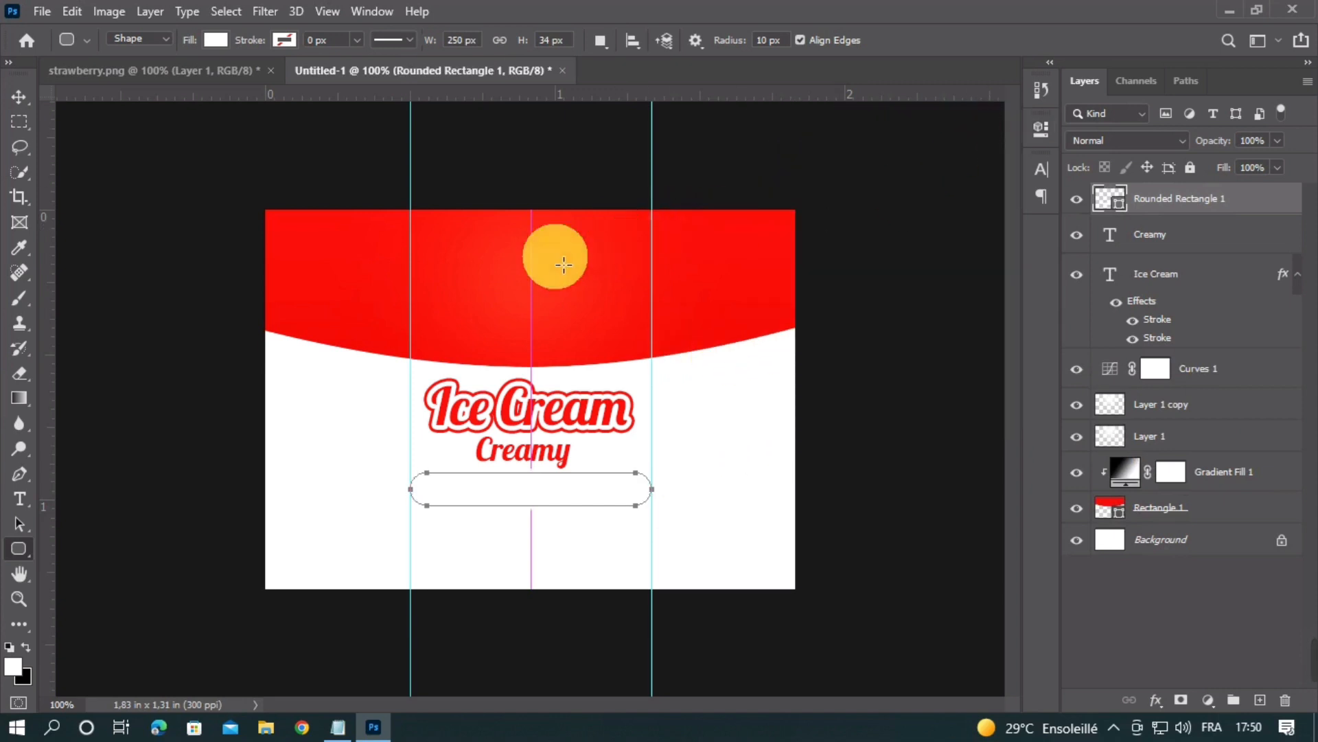
# Step: Fill the rounded rectangle with dark red c90400, darkened from the red sampled in the header
pyautogui.click(219, 42)
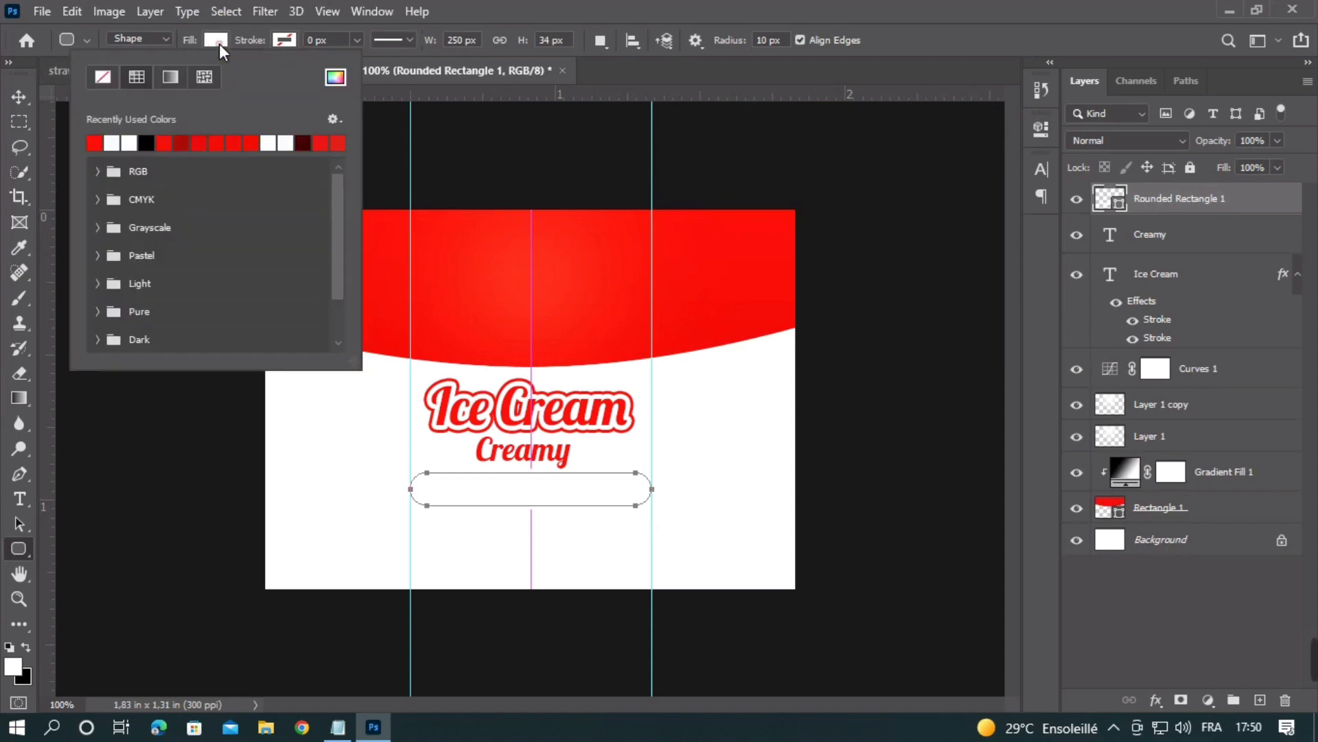
pyautogui.click(337, 76)
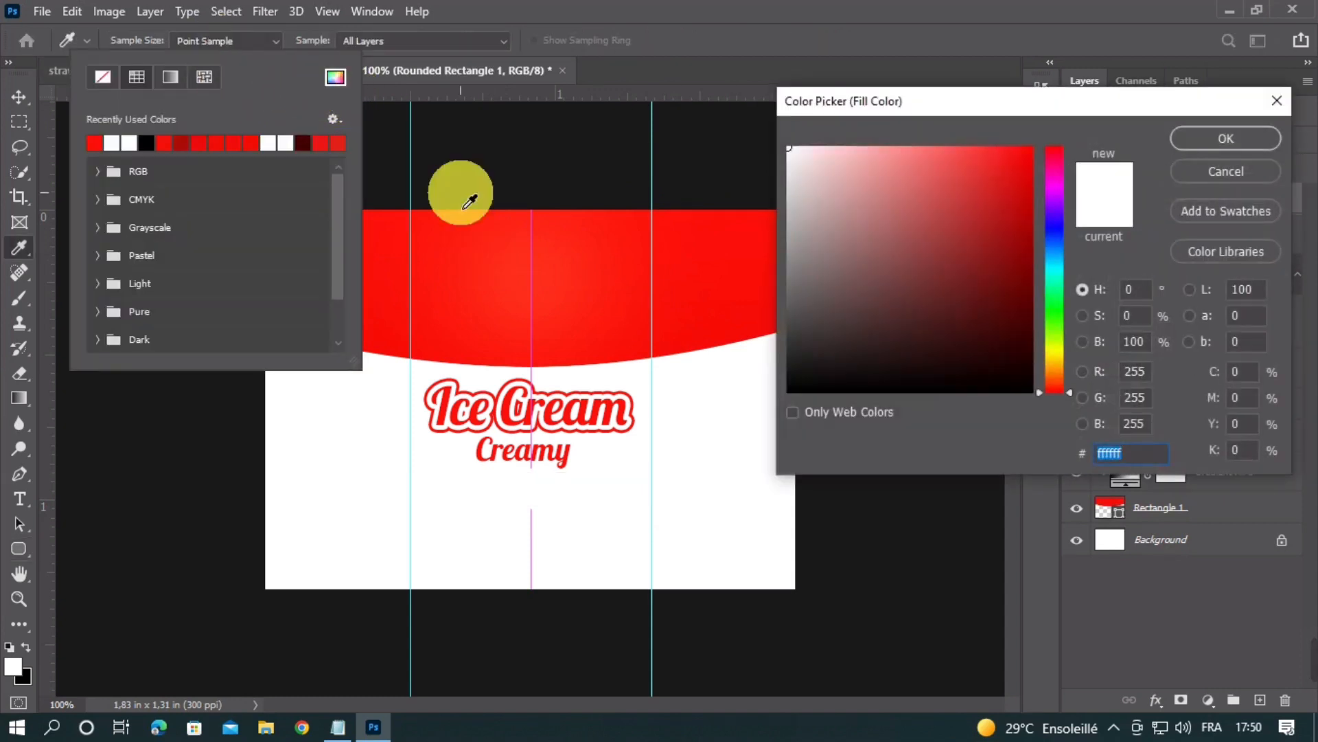
pyautogui.click(719, 294)
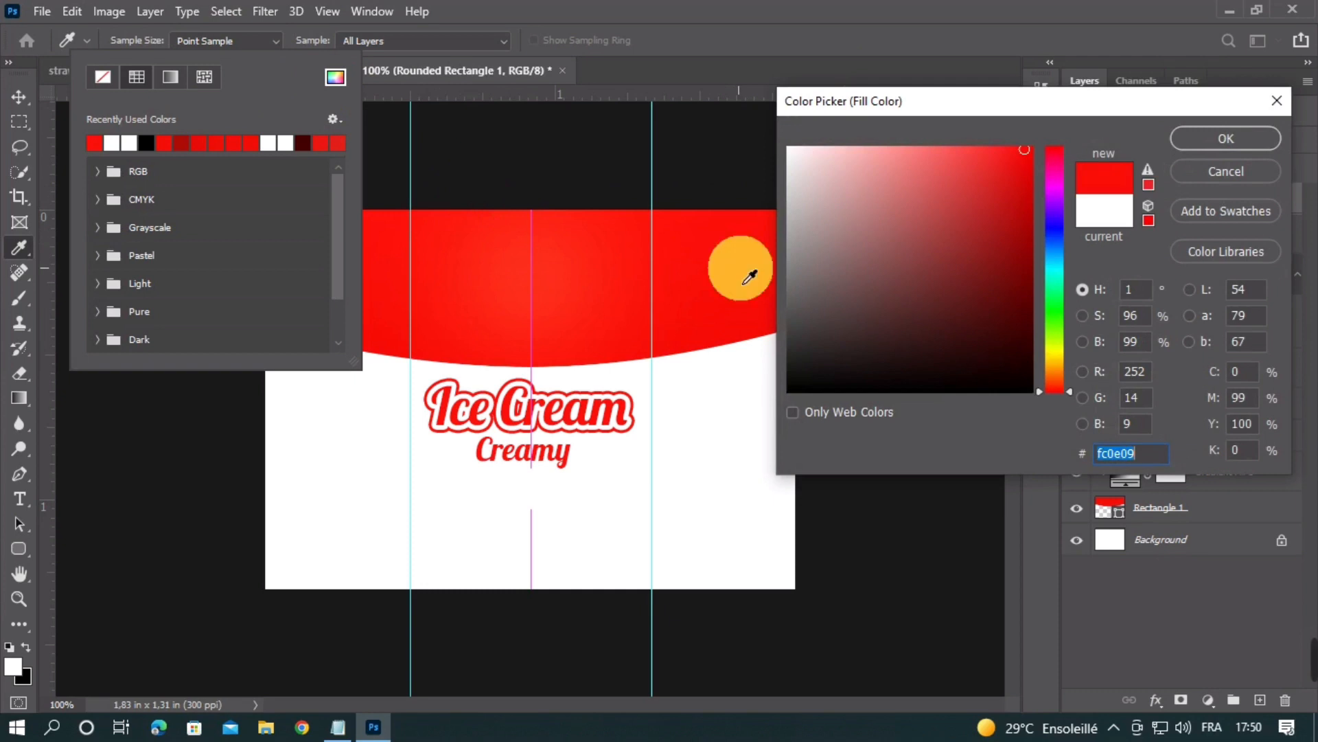
pyautogui.moveTo(1032, 199); pyautogui.dragTo(1041, 207)
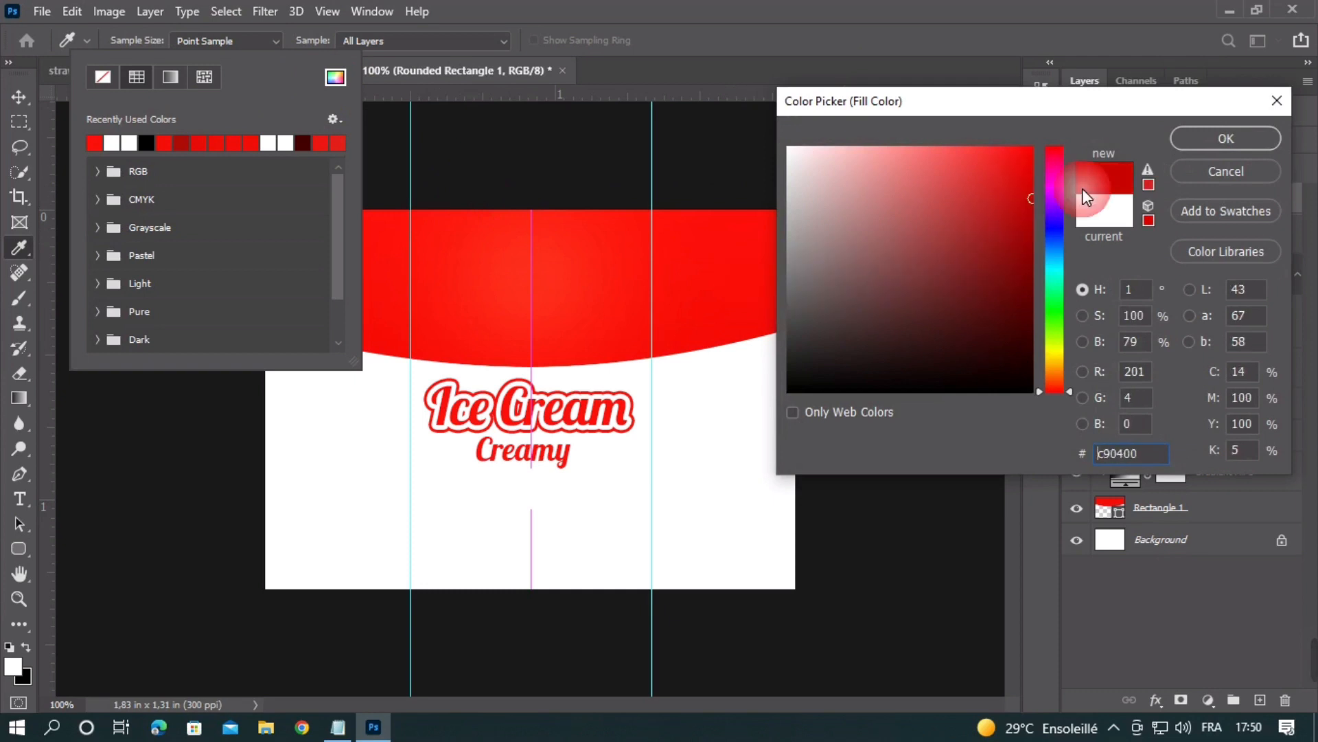
pyautogui.click(1185, 141)
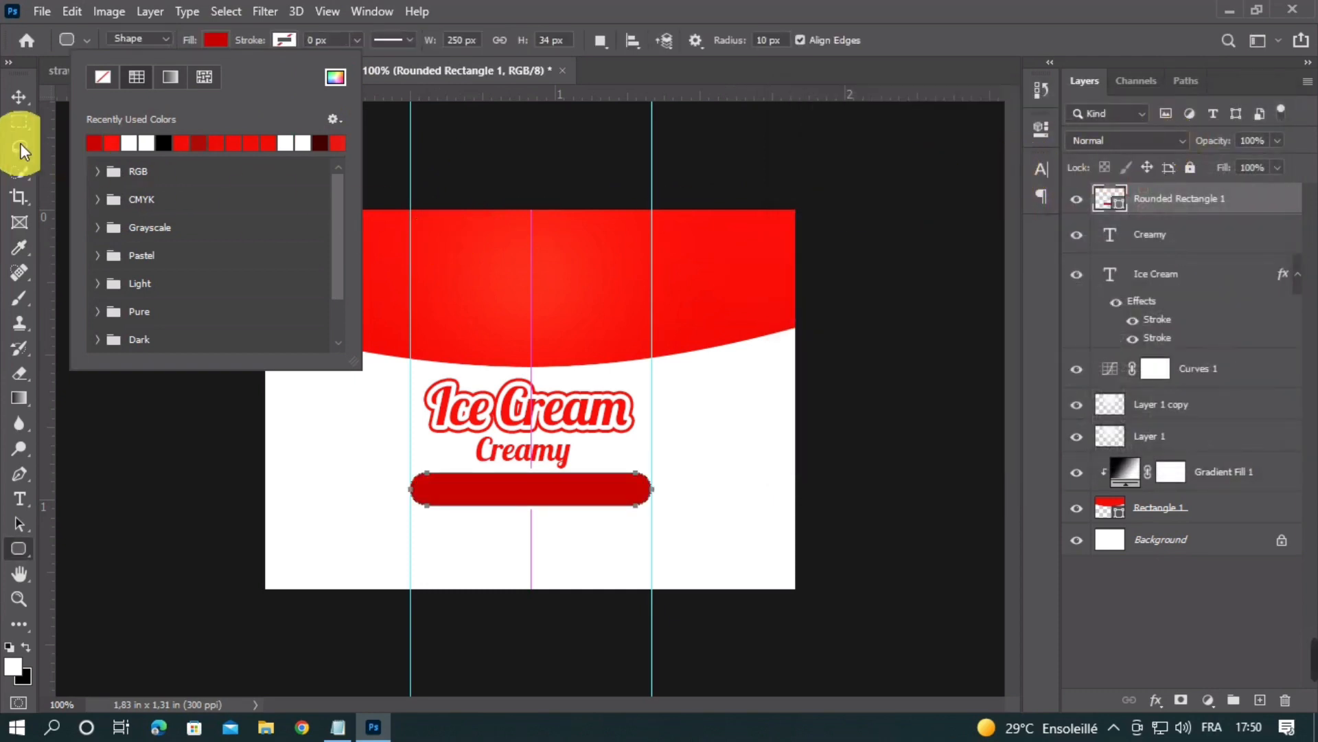
# Step: Nudge the dark red rounded bar down slightly to widen the gap below "Creamy"
pyautogui.click(19, 97)
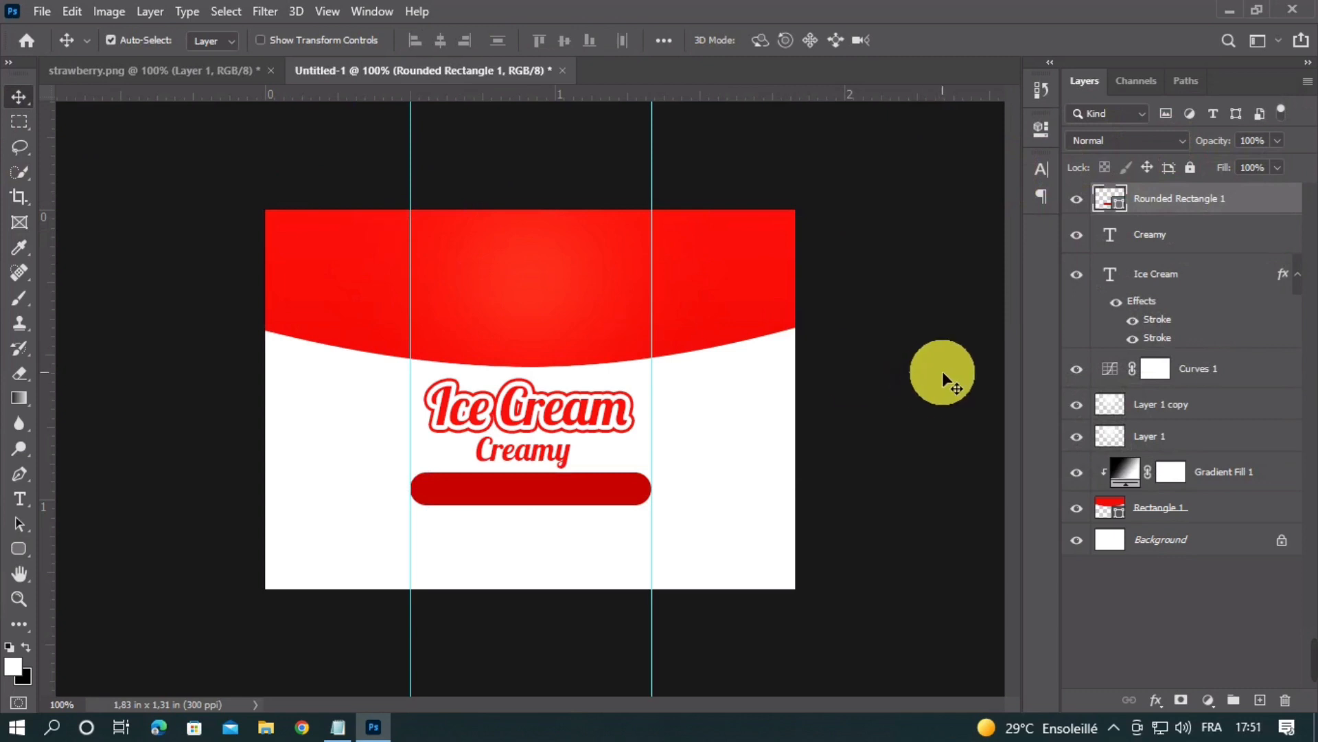
pyautogui.press('Down')
pyautogui.press('Down')
pyautogui.press('Down')
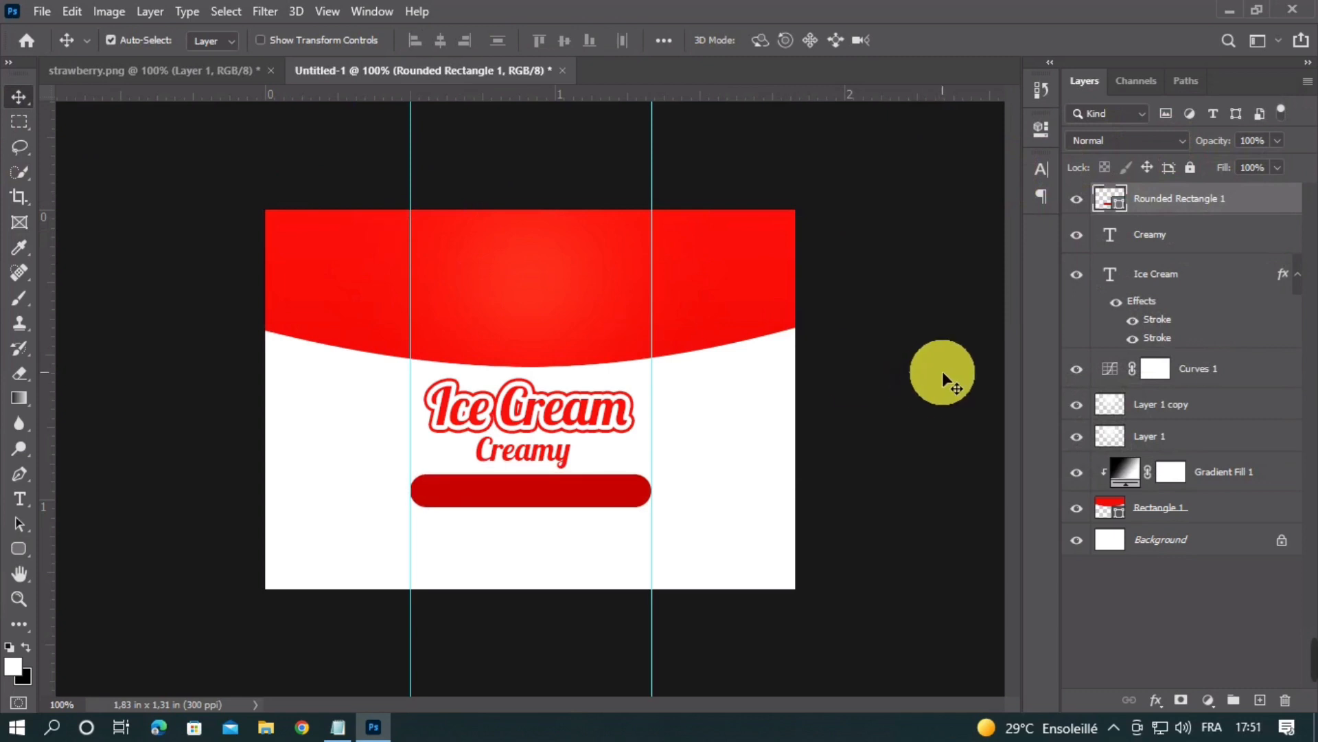
pyautogui.press('Down')
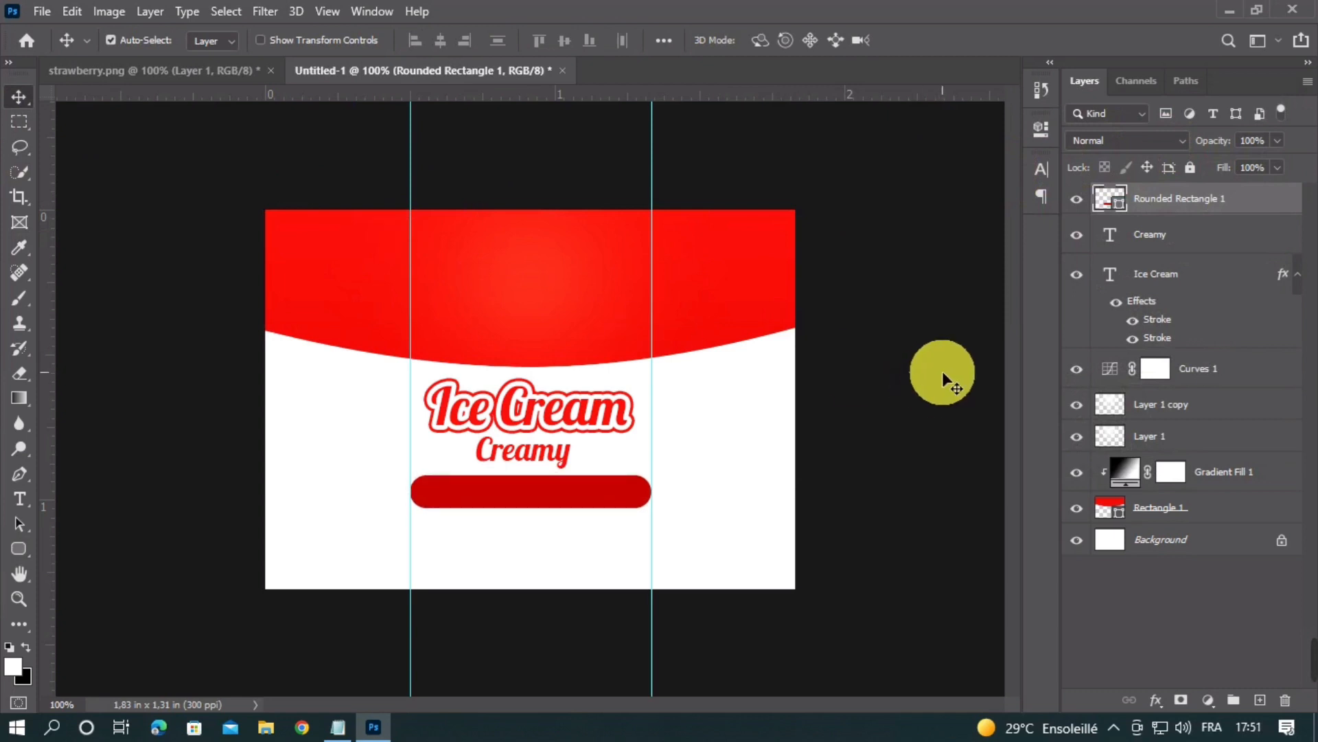
pyautogui.press('Down')
pyautogui.press('Down')
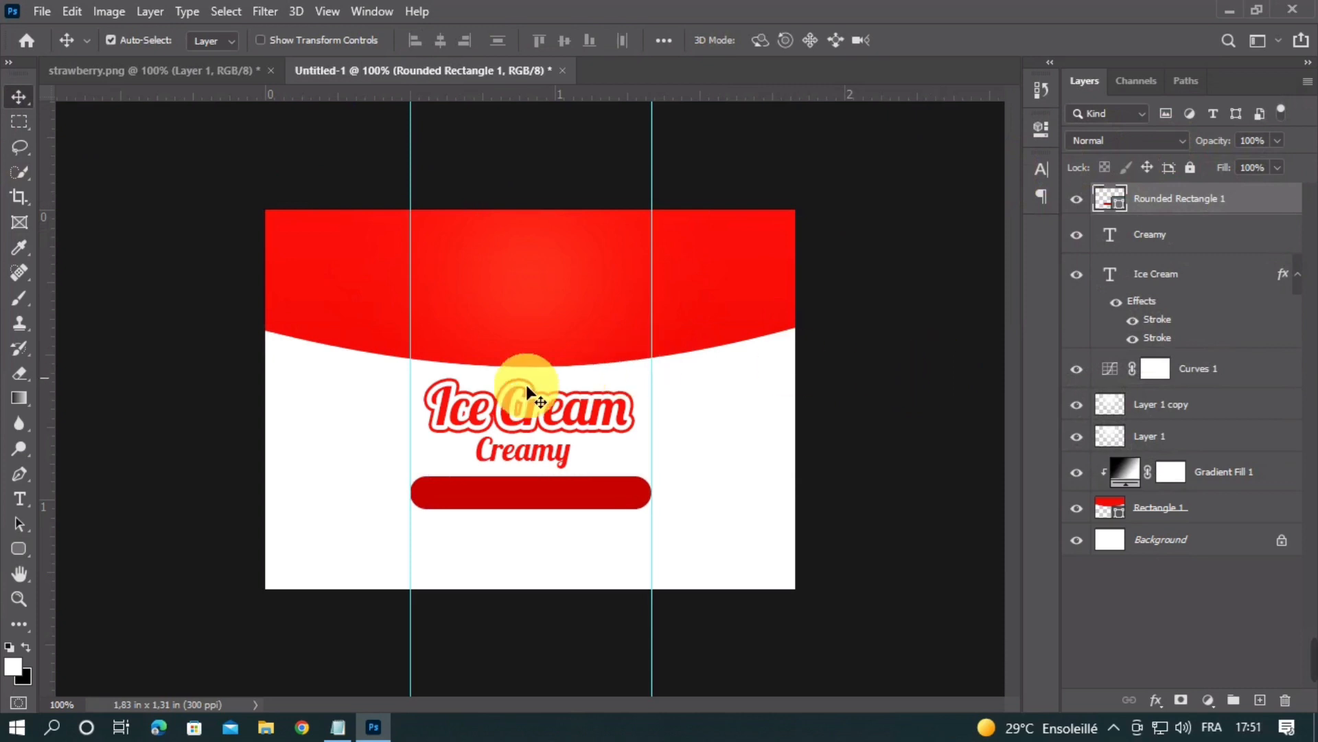
# Step: Add a new text layer on the red header containing "NATURAL FLAVOR" copied from the Notepad file
pyautogui.click(18, 499)
pyautogui.click(559, 290)
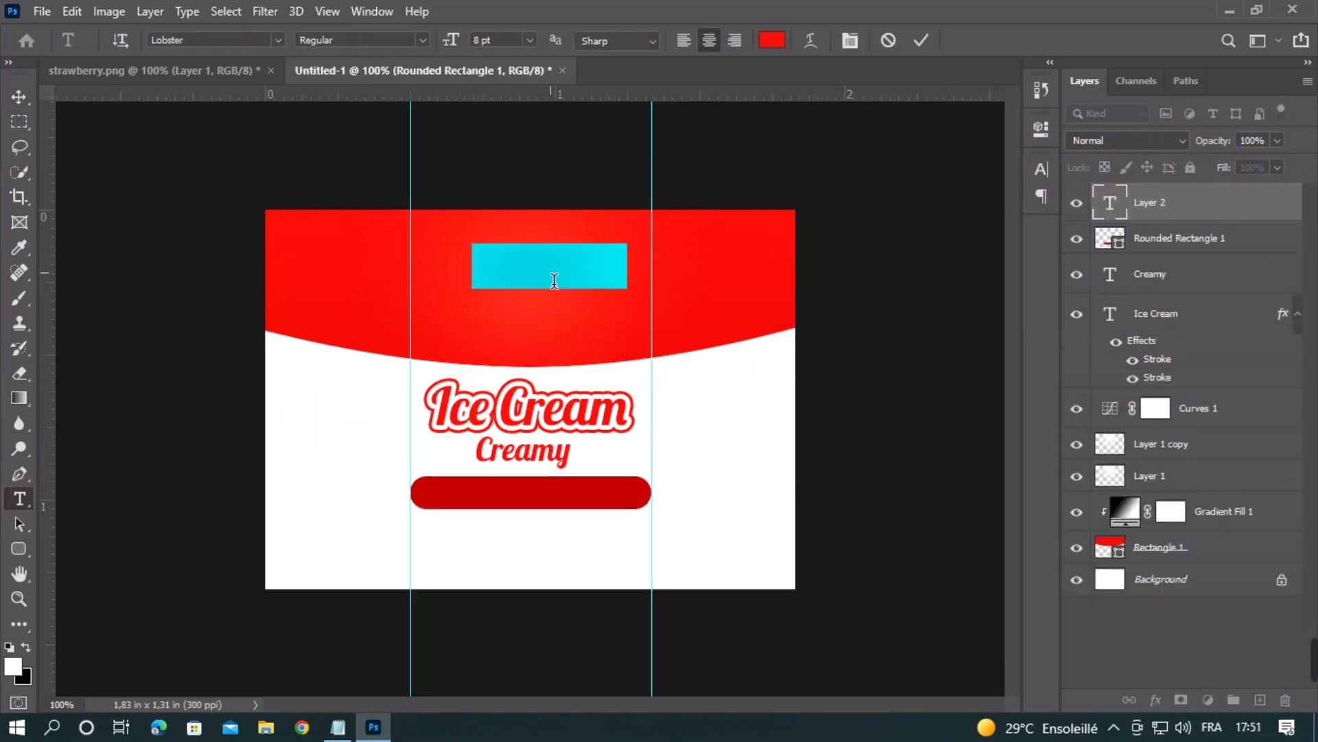
pyautogui.click(350, 714)
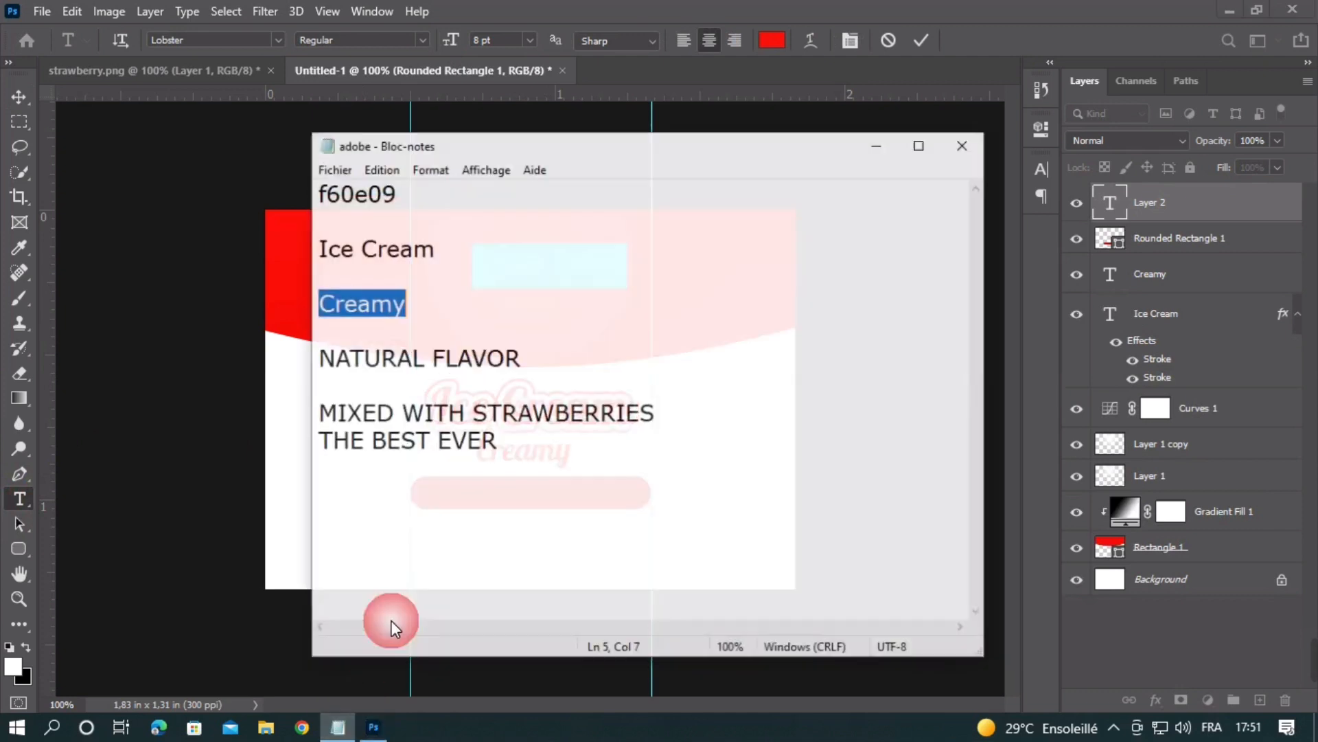
pyautogui.moveTo(318, 348); pyautogui.dragTo(530, 353)
pyautogui.hotkey('ctrl', 'c')
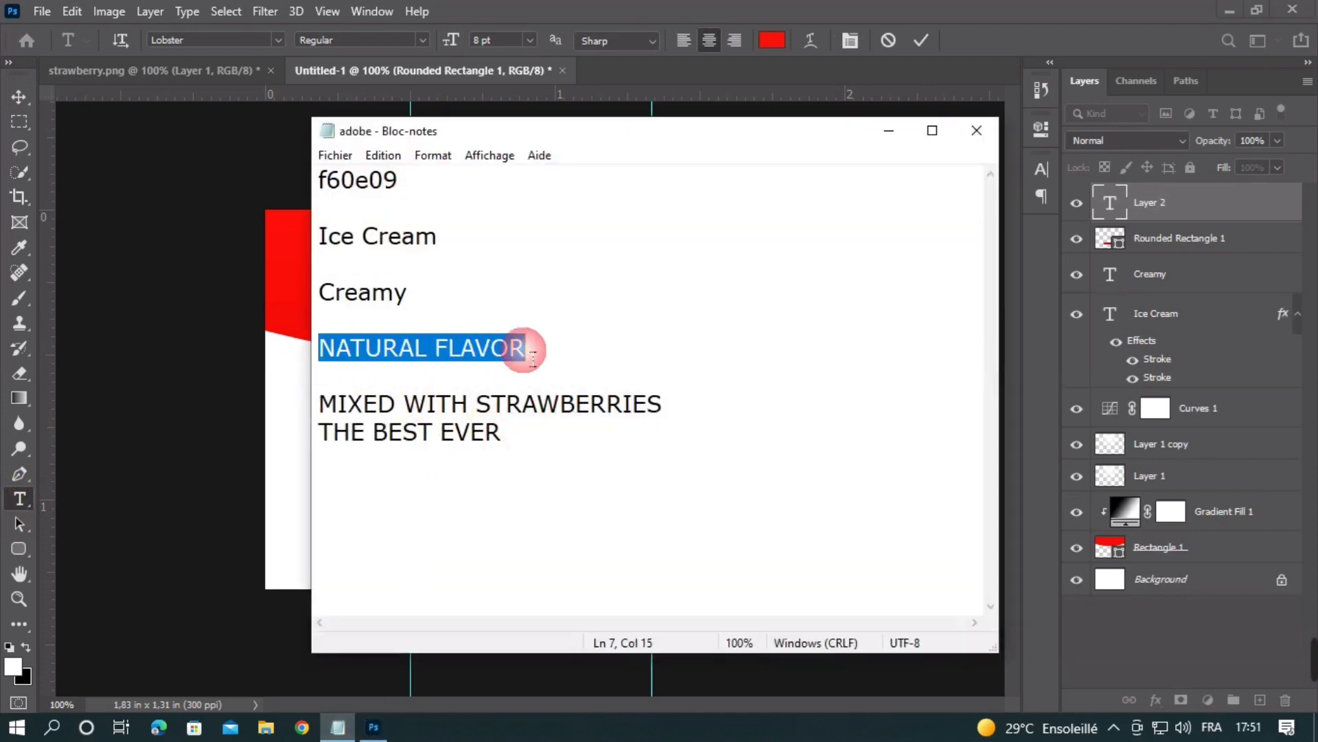
pyautogui.click(888, 131)
pyautogui.hotkey('ctrl', 'v')
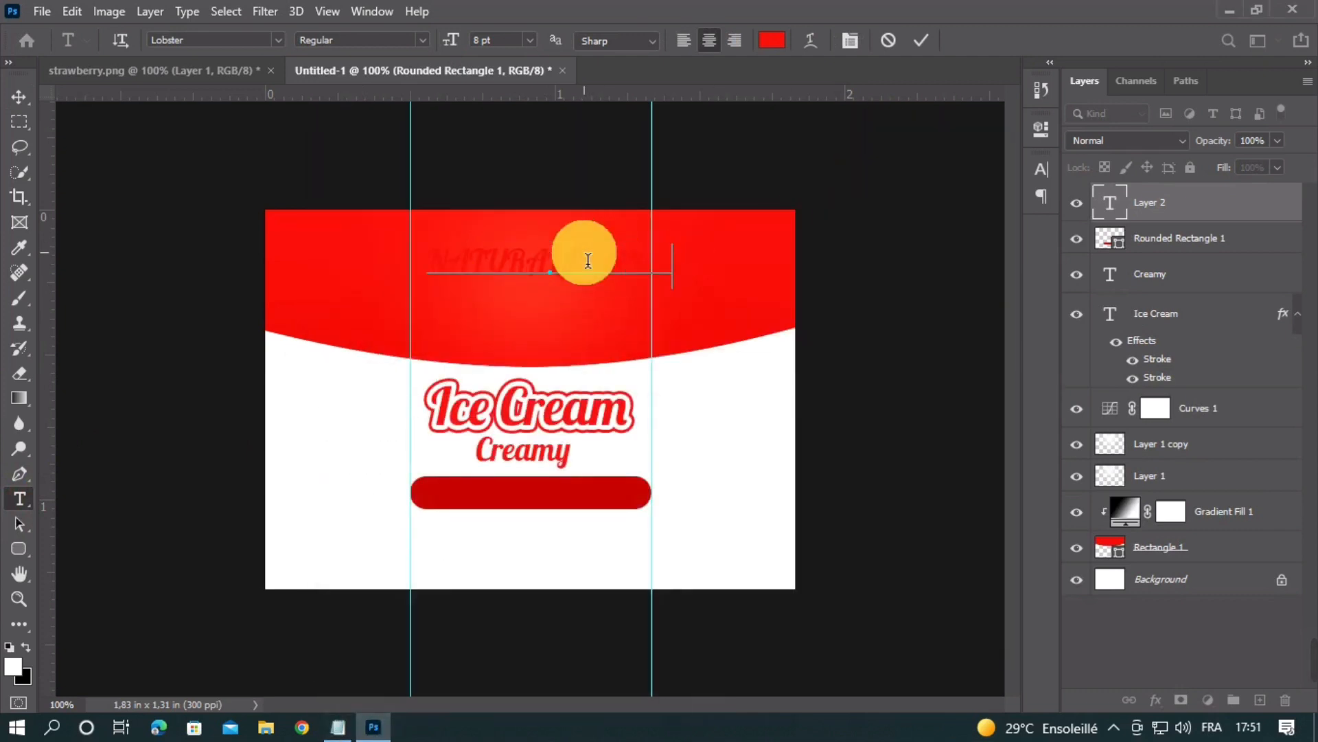
# Step: Change the colour of the whole "NATURAL FLAVOR" text to white (ffffff)
pyautogui.hotkey('ctrl', 'a')
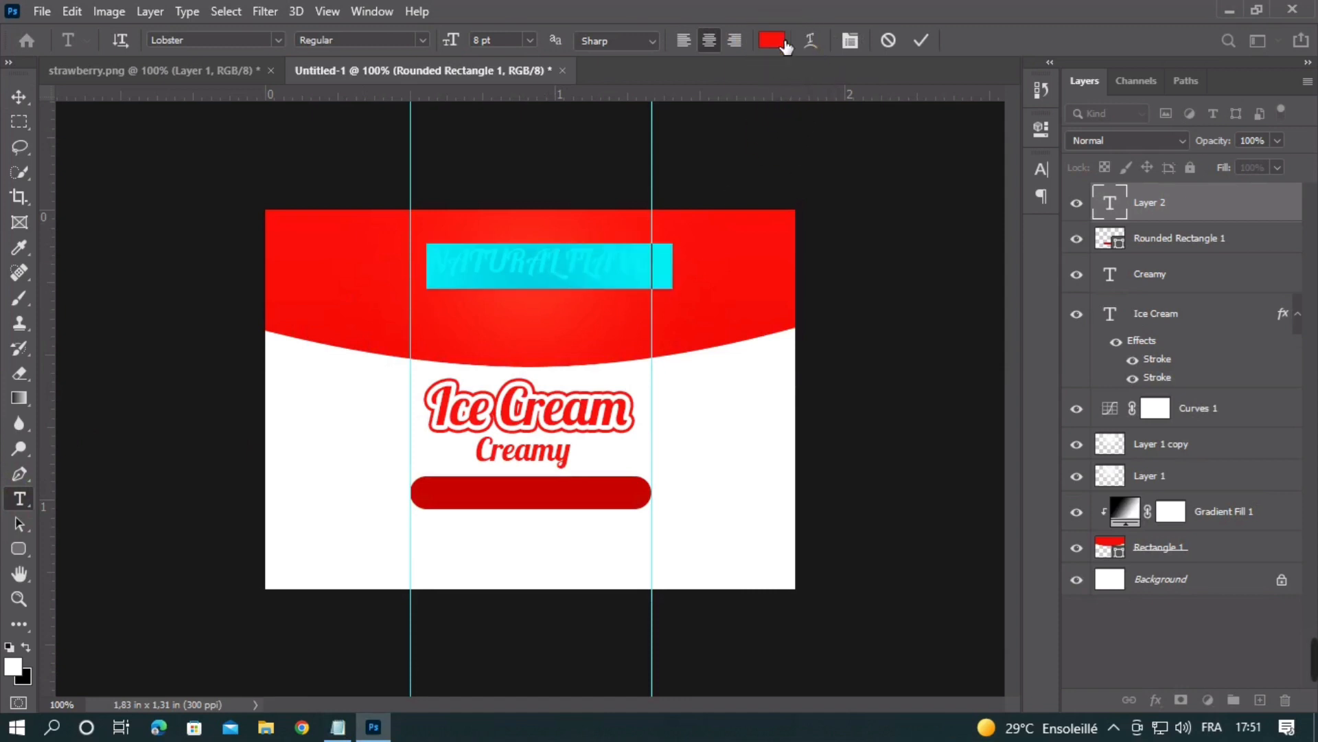
pyautogui.click(772, 41)
pyautogui.moveTo(833, 146); pyautogui.dragTo(789, 147)
pyautogui.click(1121, 163)
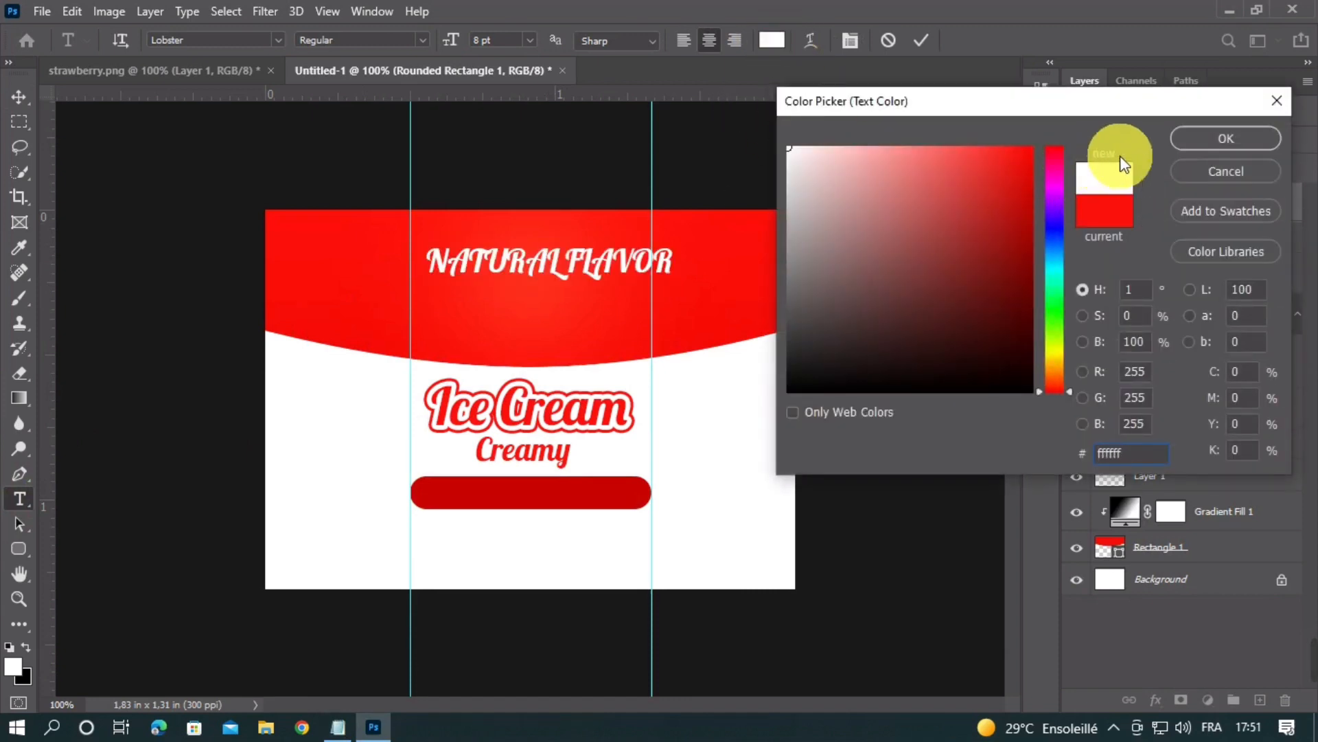
pyautogui.click(1186, 140)
# Step: Set "NATURAL FLAVOR" in Arial at 5 pt, commit it, and move it onto the dark red rounded bar
pyautogui.click(1039, 167)
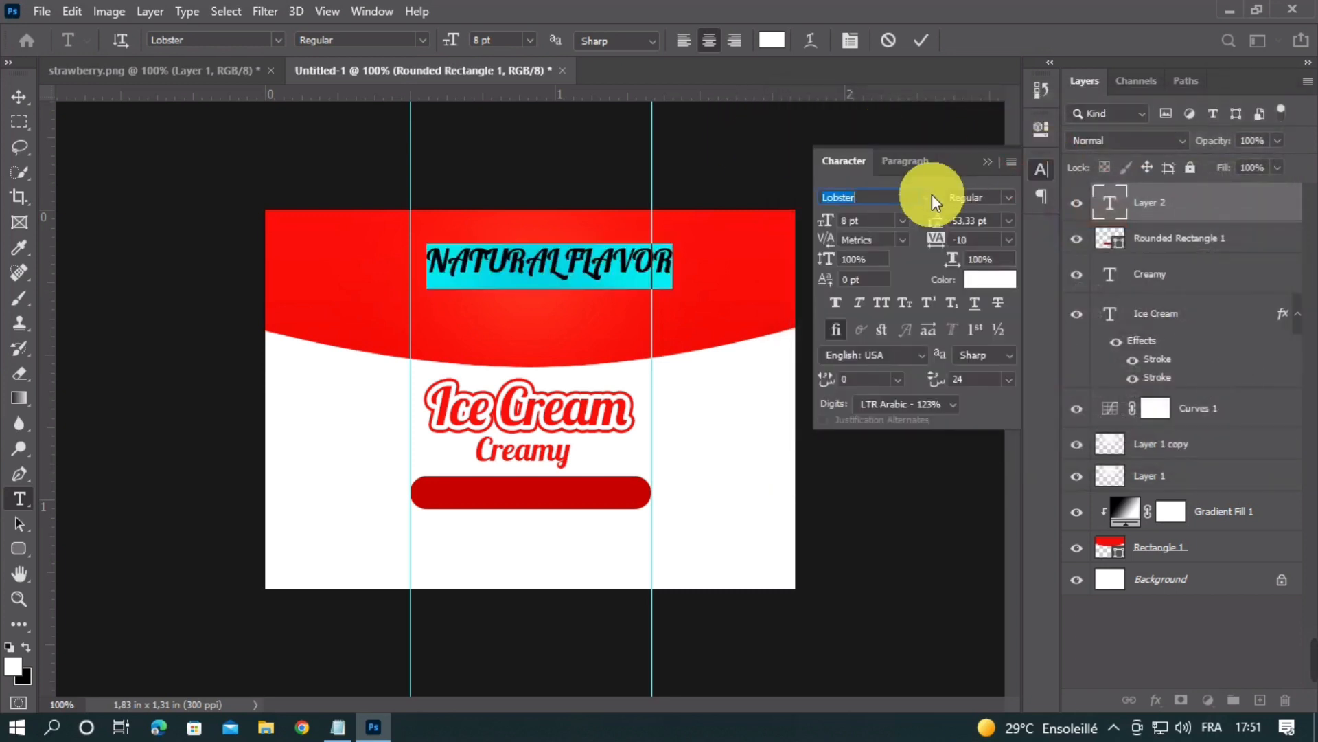
pyautogui.click(927, 197)
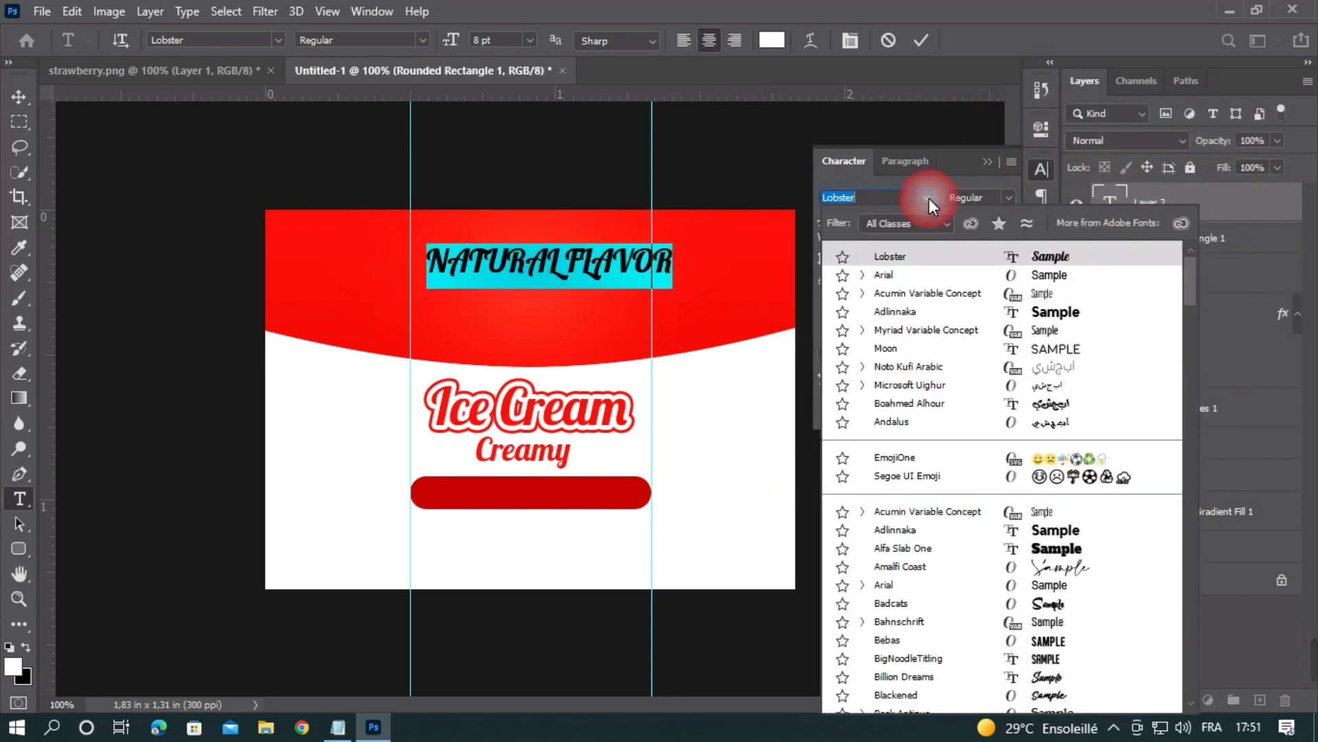
pyautogui.click(1023, 274)
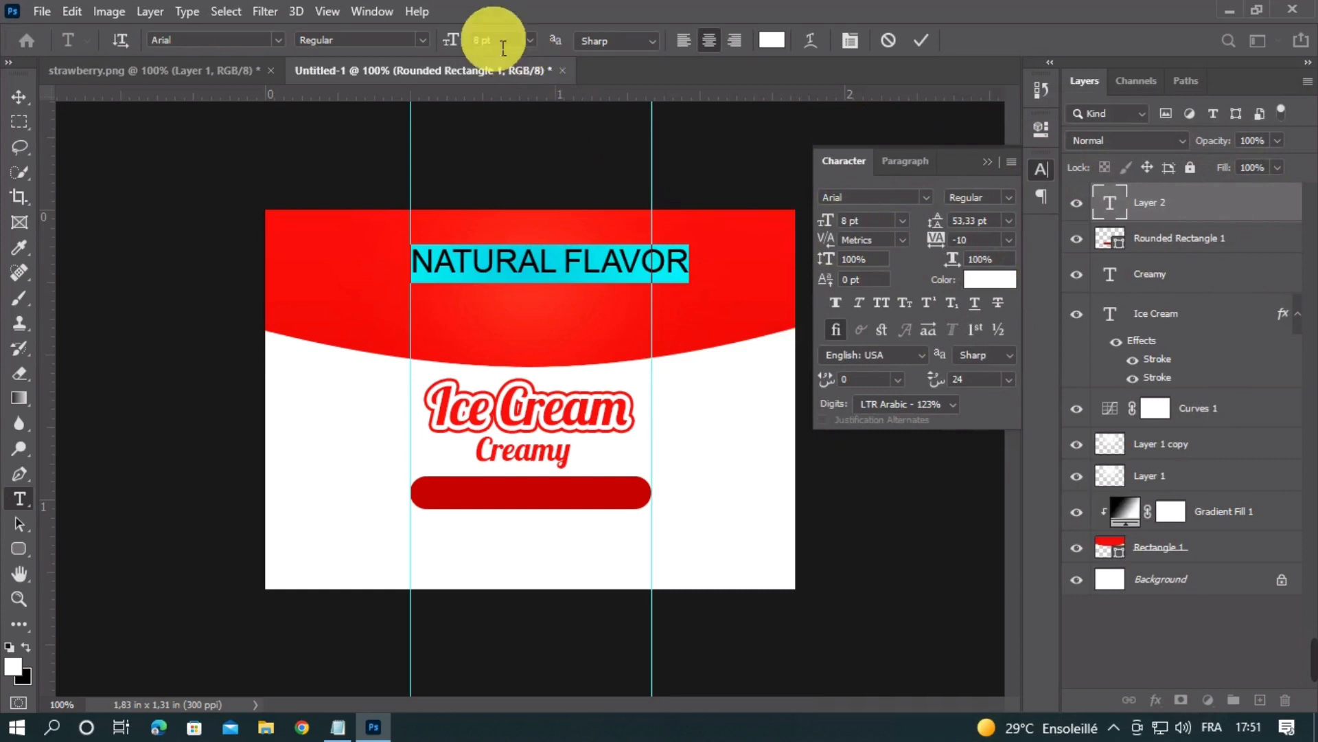
pyautogui.press('Down')
pyautogui.press('Down')
pyautogui.press('Down')
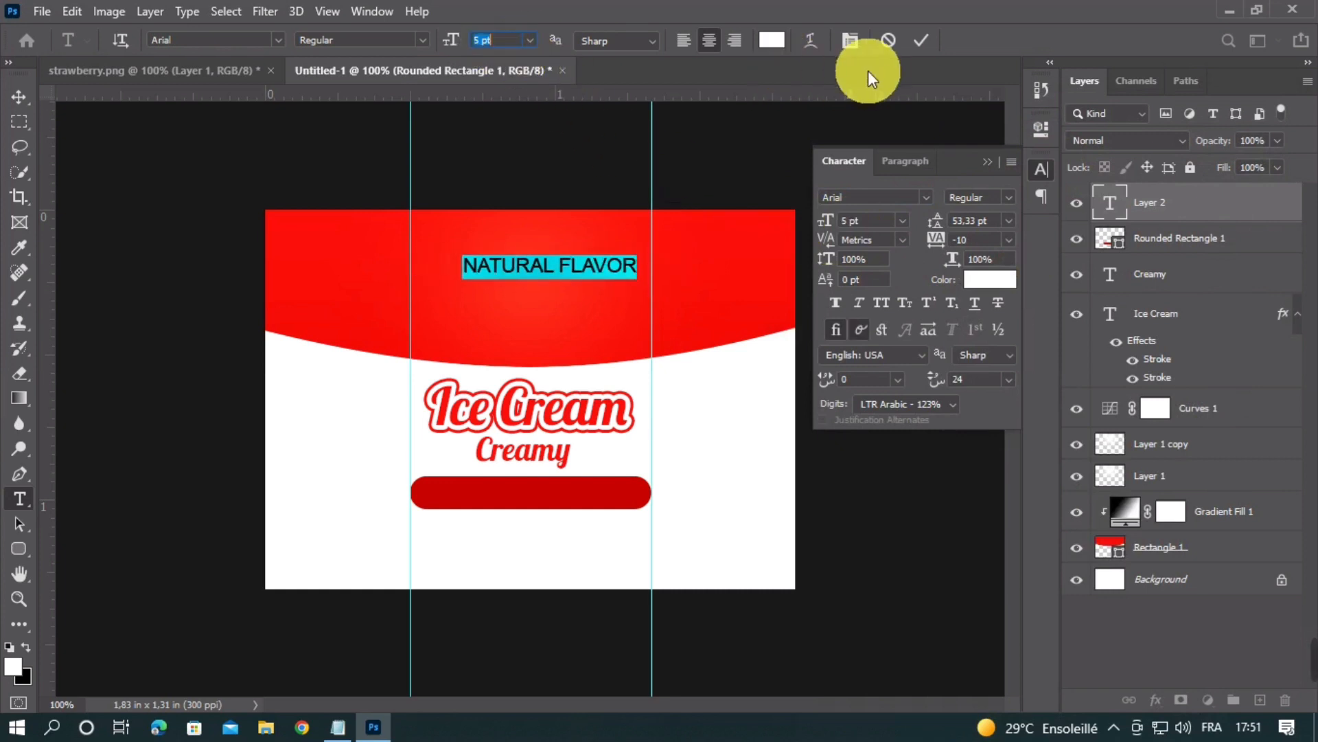
pyautogui.click(923, 42)
pyautogui.click(986, 162)
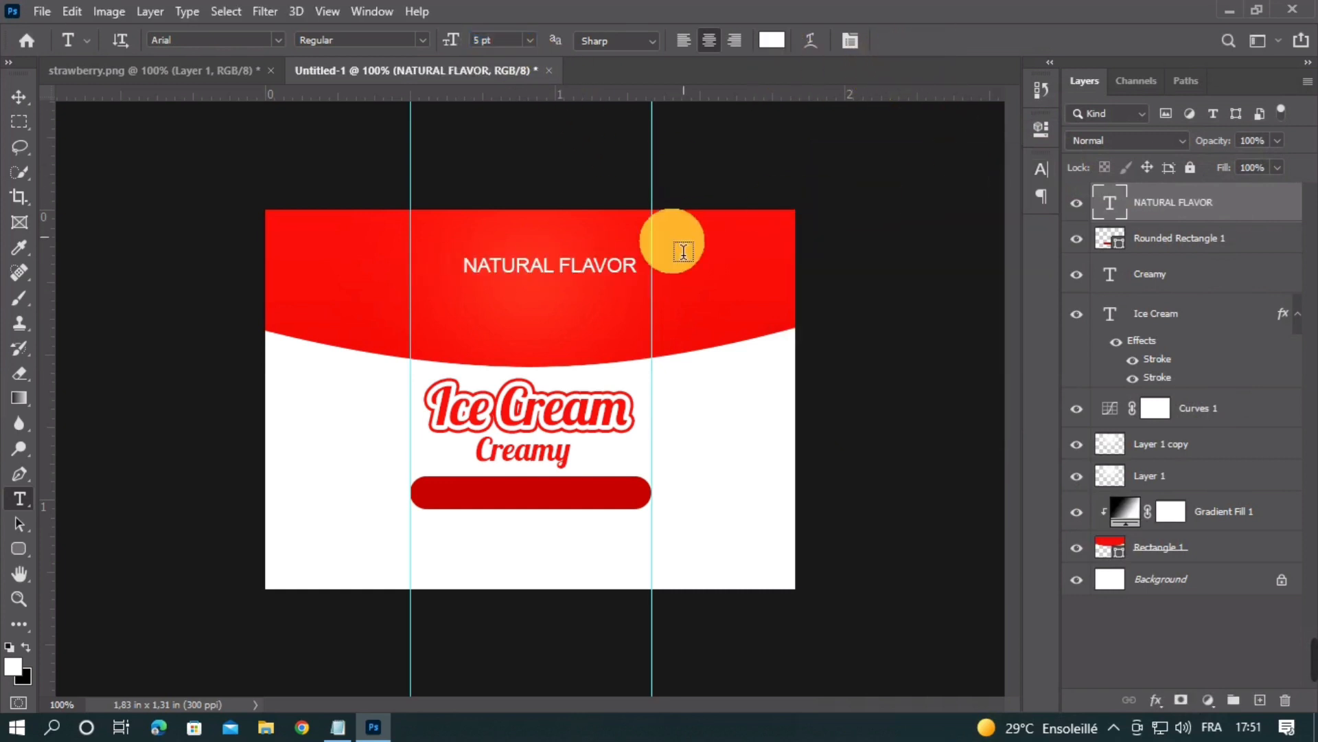
pyautogui.click(19, 96)
pyautogui.moveTo(589, 264); pyautogui.dragTo(568, 501)
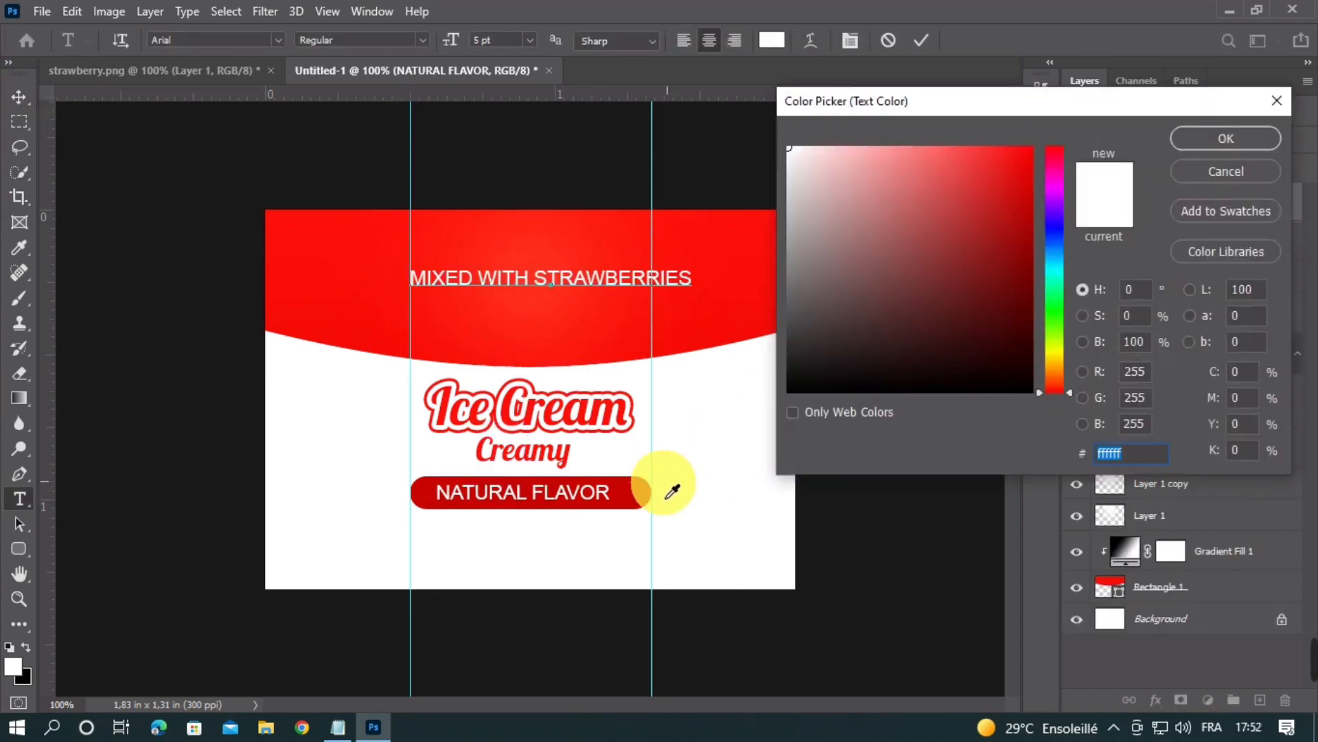
# Step: Recolour "MIXED WITH STRAWBERRIES" to c90400 sampled from the rounded bar and move the text just beneath the bar
pyautogui.click(632, 489)
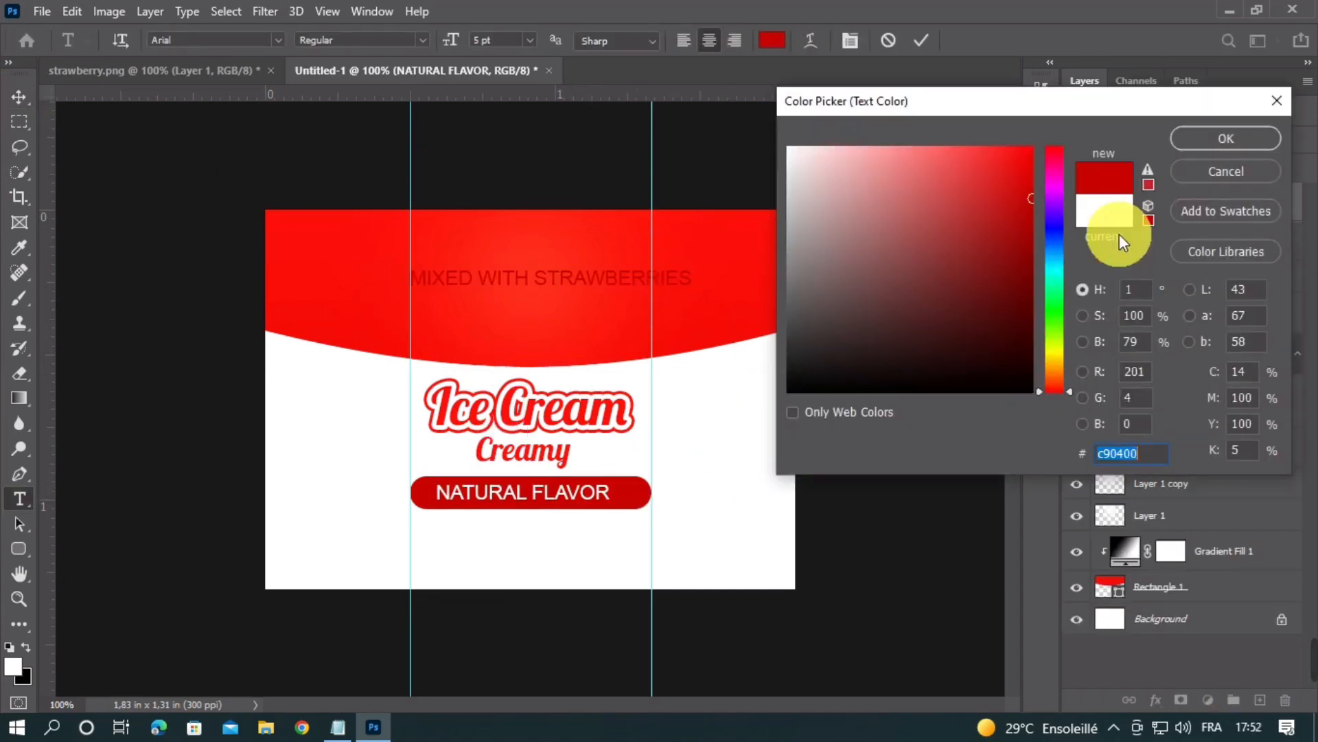
pyautogui.click(1188, 140)
pyautogui.moveTo(604, 317); pyautogui.dragTo(589, 568)
# Step: Set the whole "MIXED WITH STRAWBERRIES" text to 4 pt in the Adlinnaka Bold font and commit it
pyautogui.doubleClick(559, 541)
pyautogui.tripleClick(559, 541)
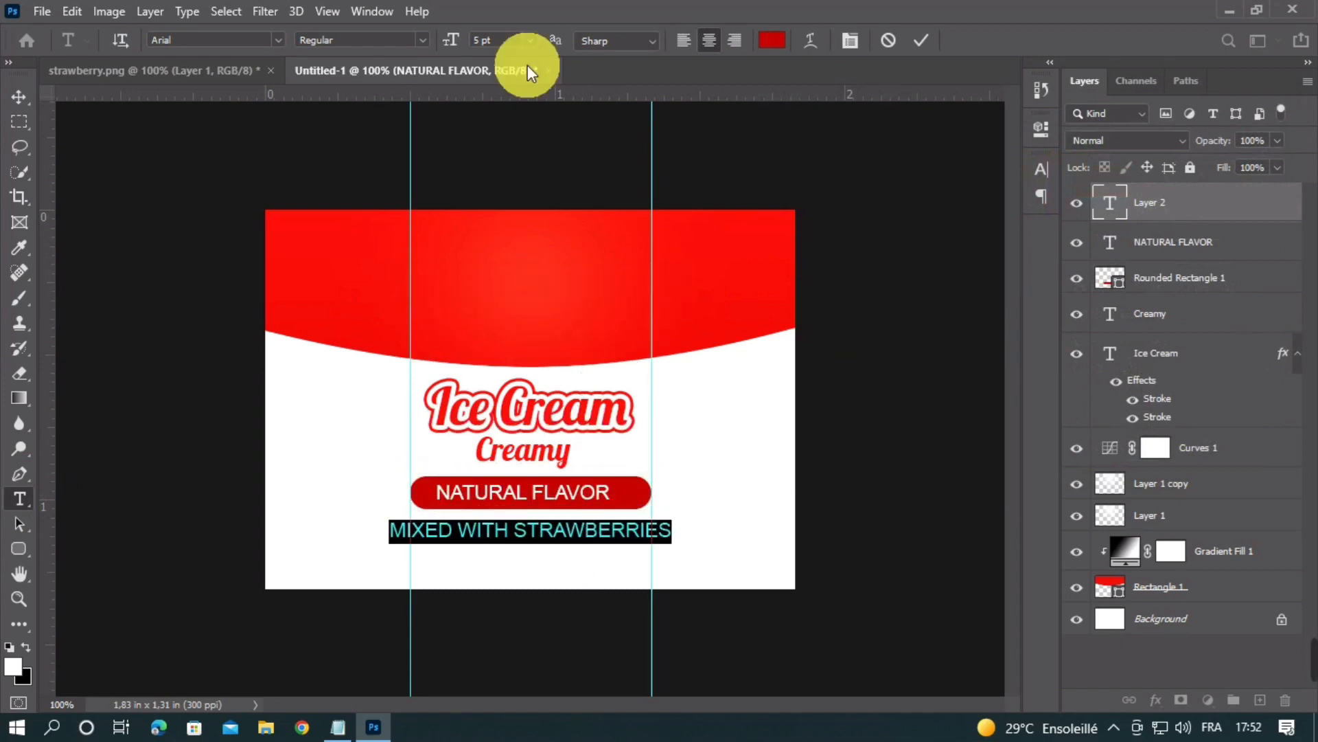
pyautogui.click(511, 43)
pyautogui.scroll(-1, 507, 47)
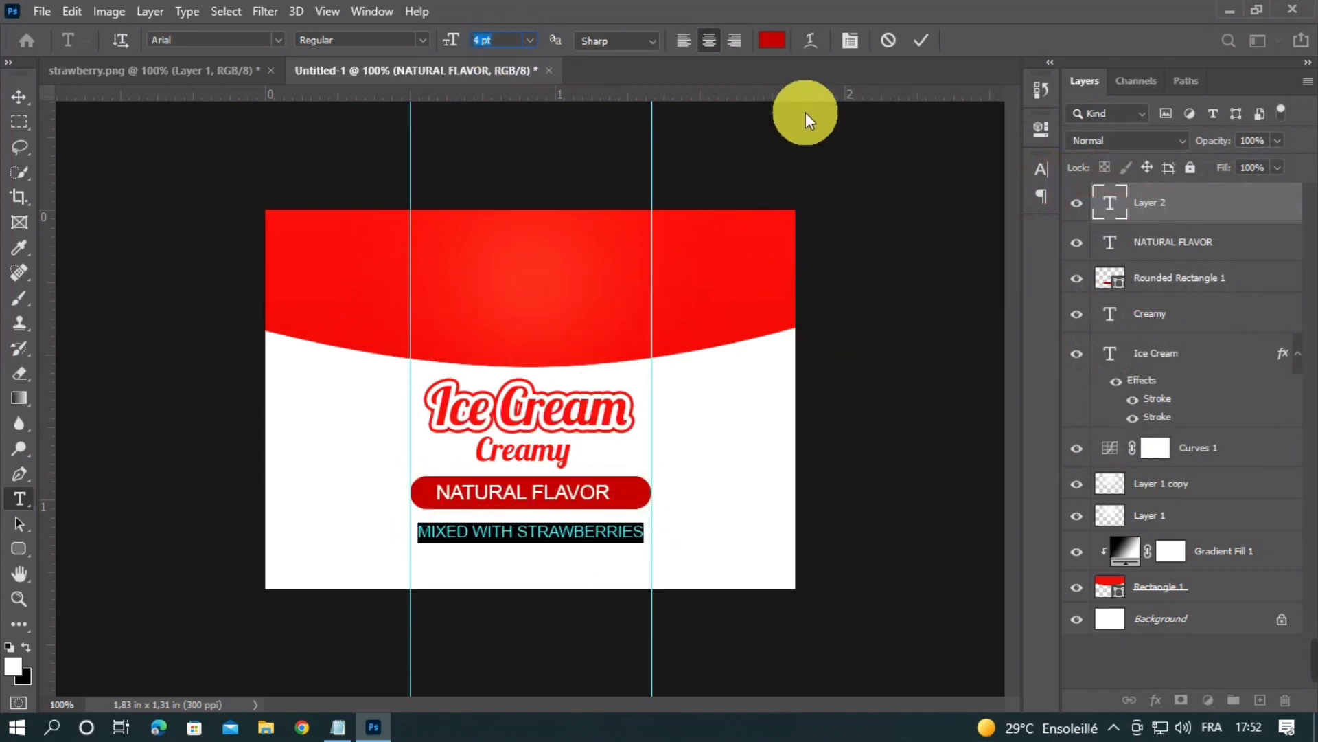
pyautogui.click(1039, 173)
pyautogui.click(923, 204)
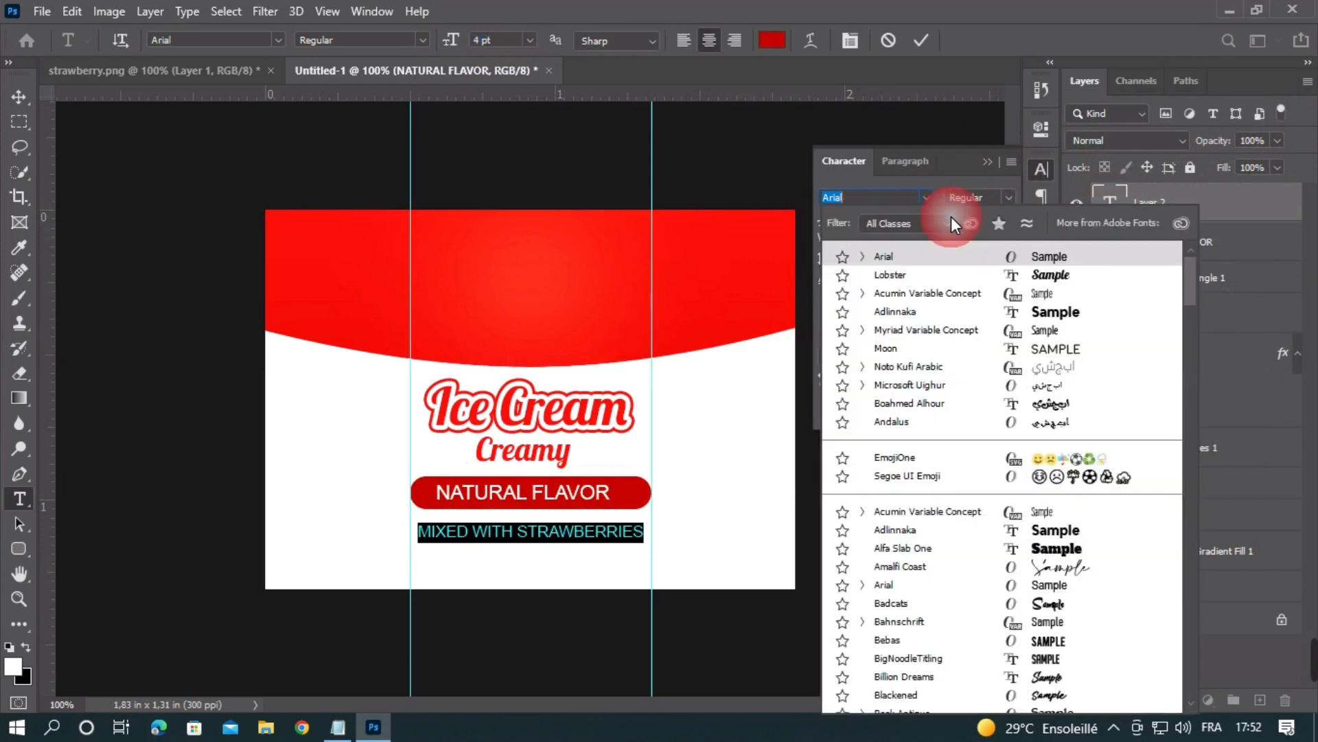
pyautogui.click(1036, 313)
pyautogui.click(921, 41)
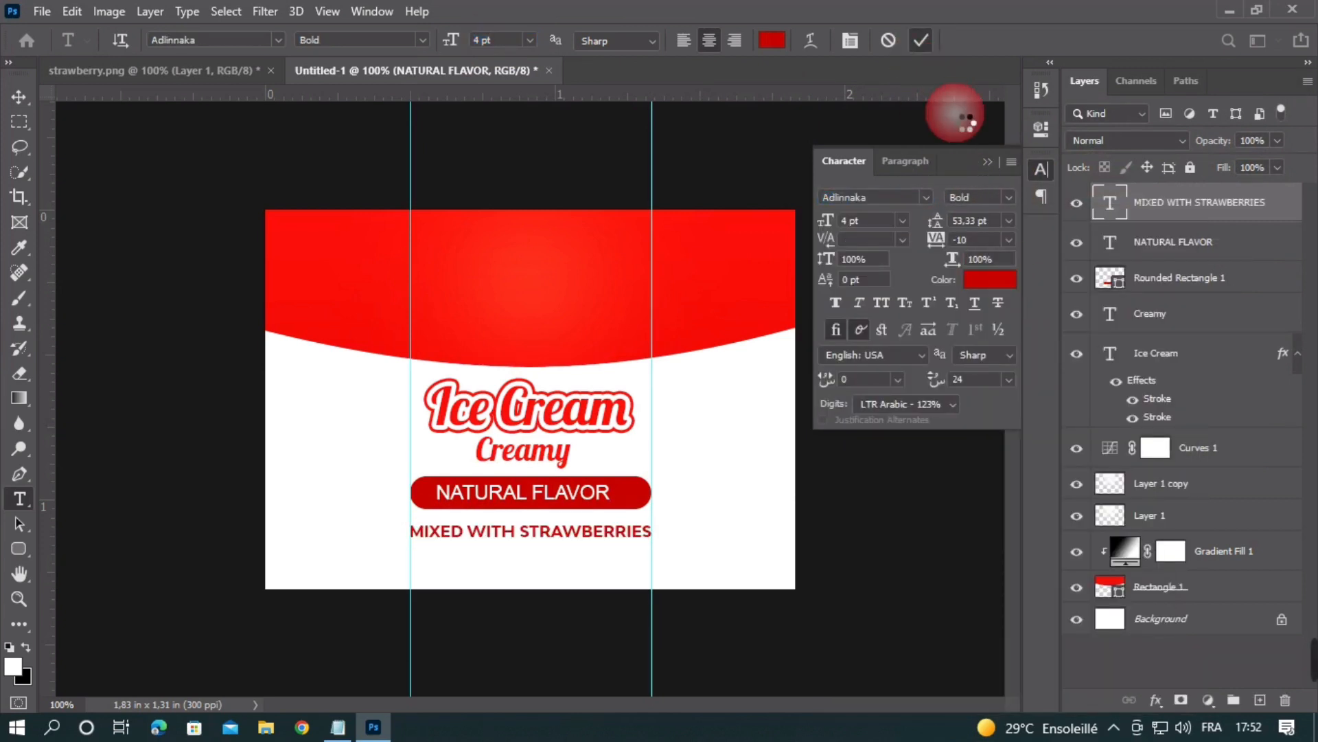
pyautogui.click(989, 162)
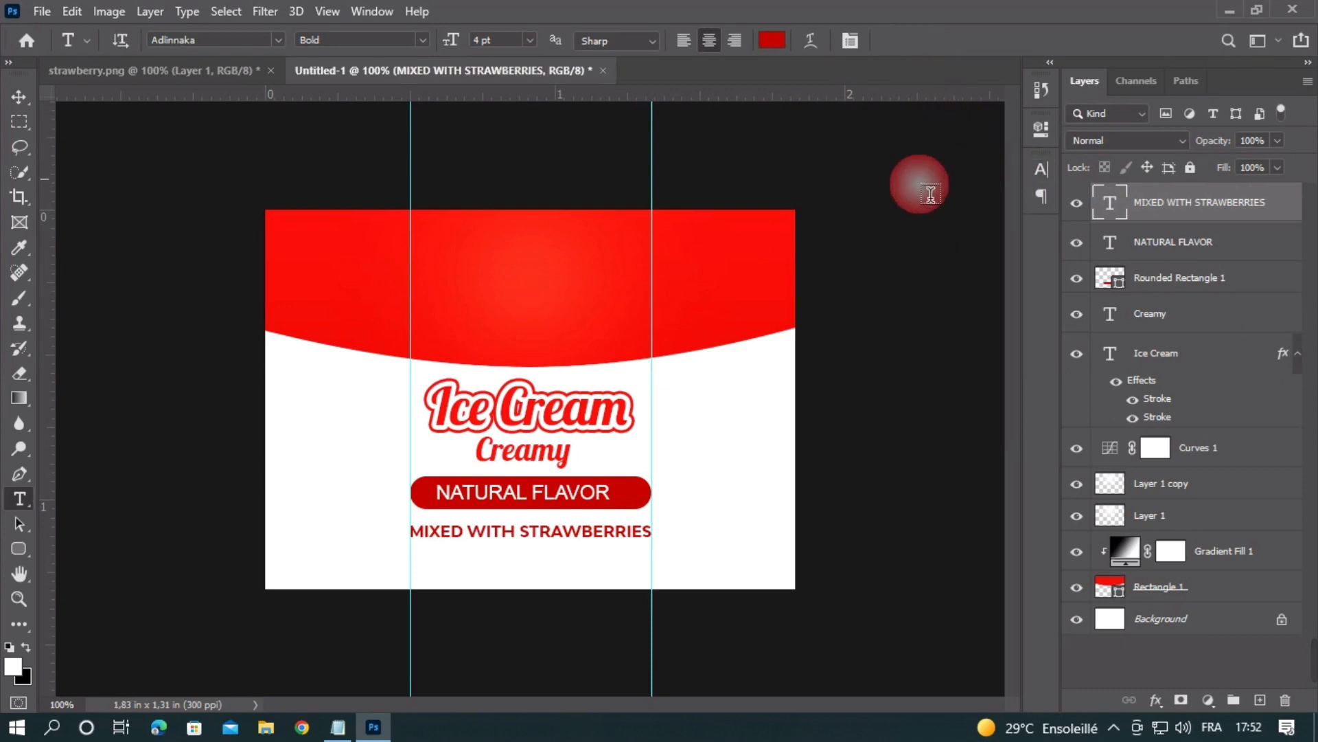
# Step: Move "MIXED WITH STRAWBERRIES" up slightly closer to the rounded bar and duplicate its text layer
pyautogui.click(19, 96)
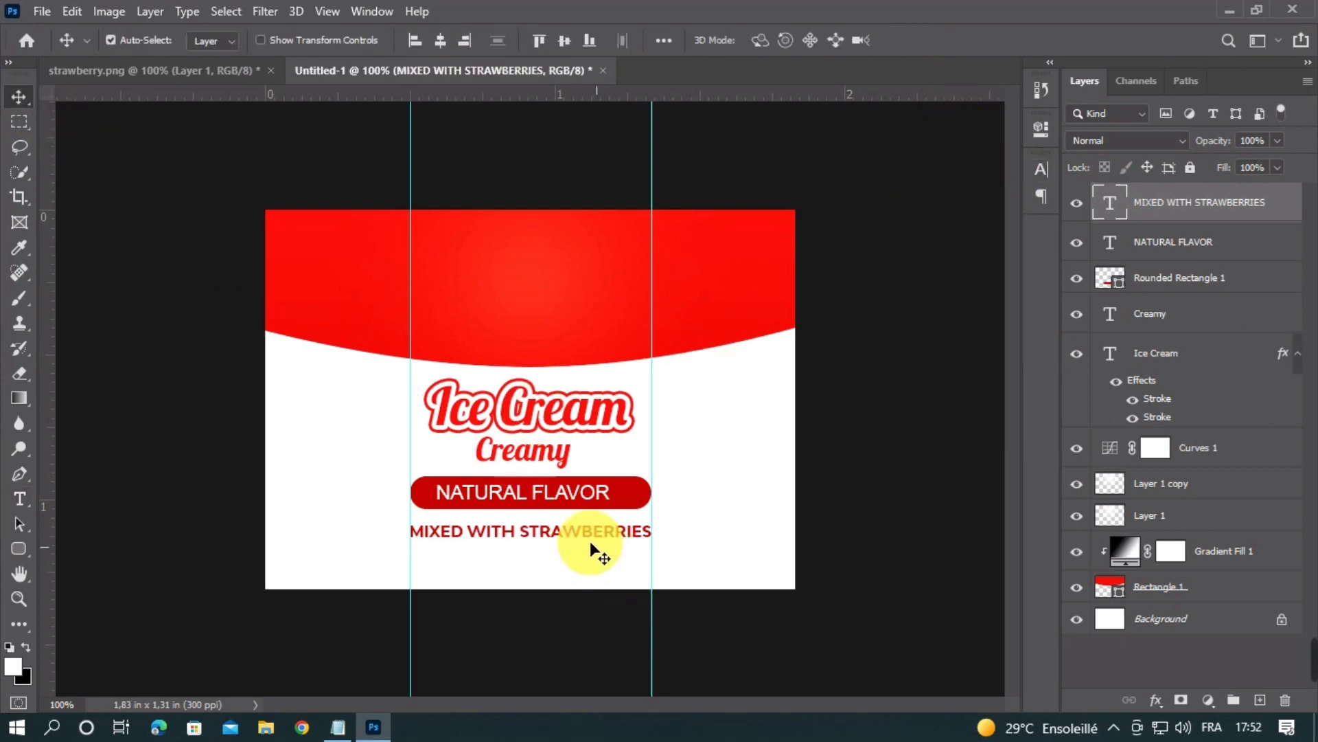
pyautogui.moveTo(572, 537); pyautogui.dragTo(571, 527)
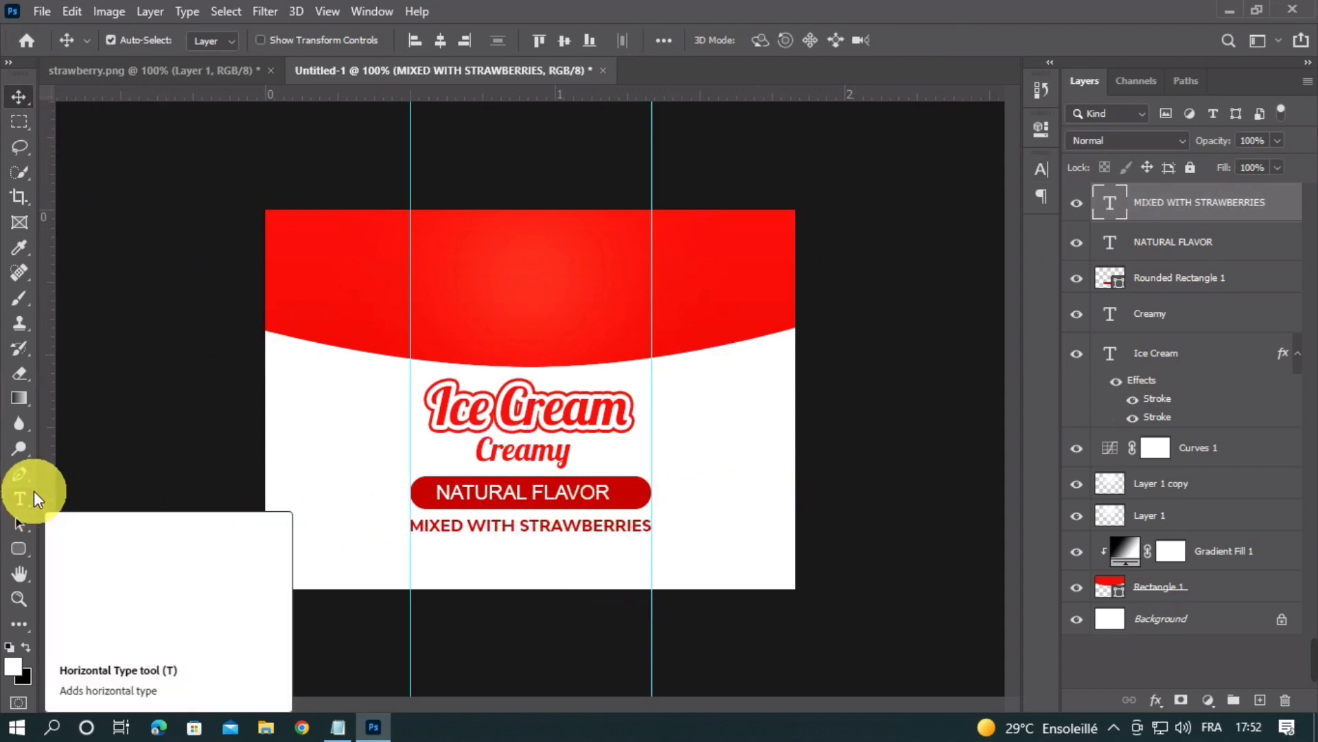
pyautogui.hotkey('ctrl', 'j')
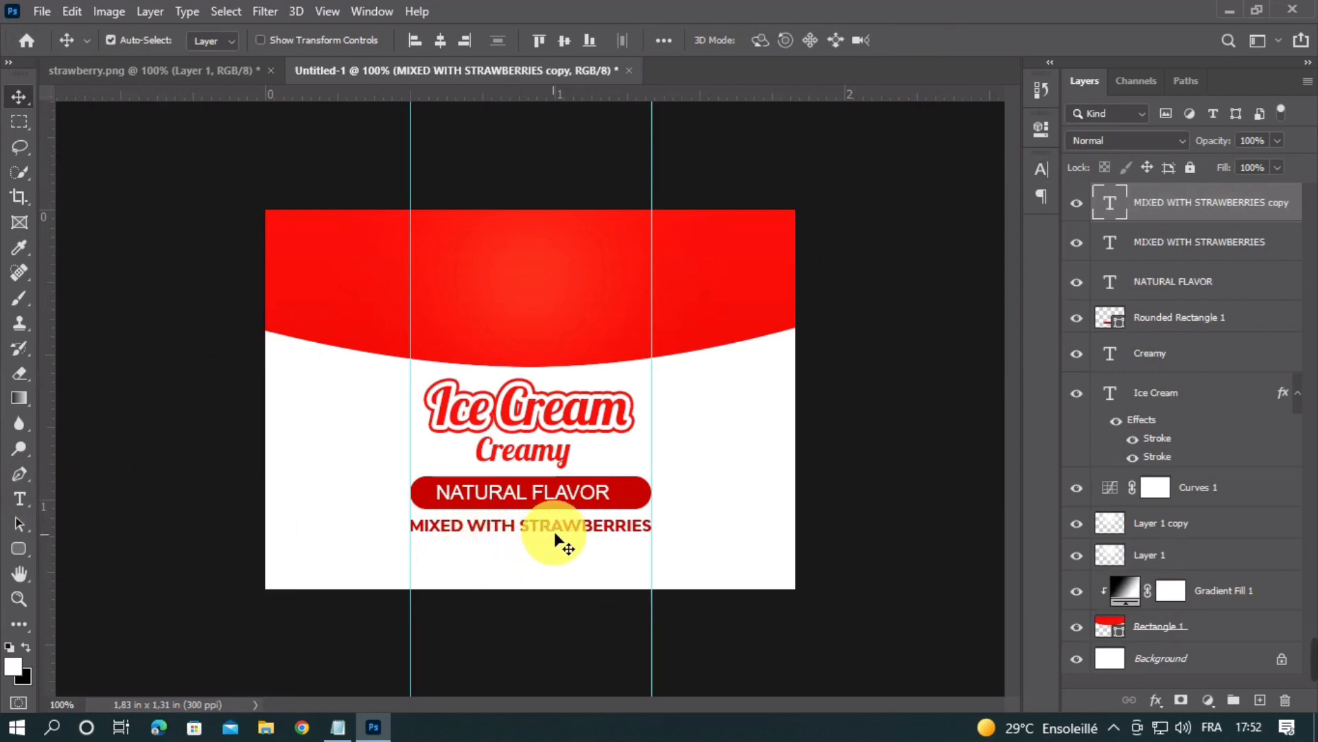
# Step: Place the duplicated tagline beneath "MIXED WITH STRAWBERRIES", replace its text with "THE BEST EVER" copied from the notes file, and commit it
pyautogui.moveTo(555, 533); pyautogui.dragTo(547, 543)
pyautogui.doubleClick(548, 544)
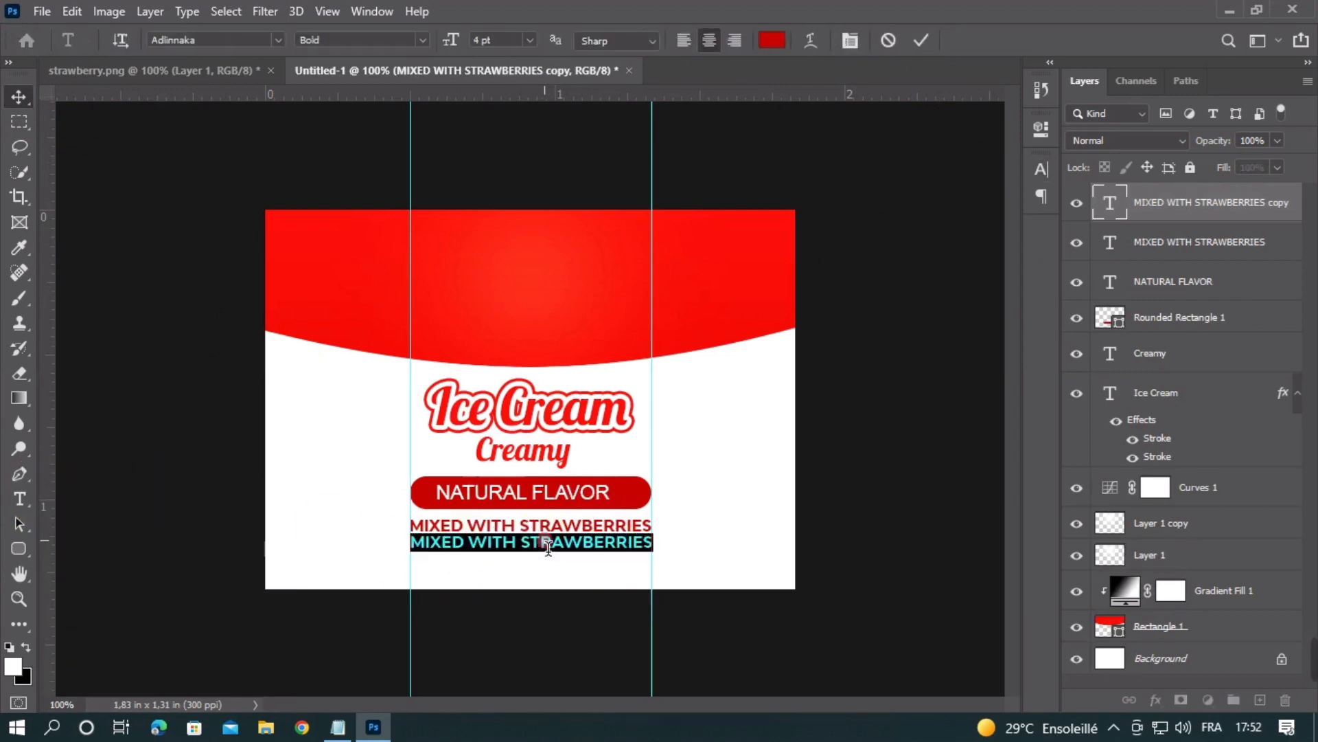
pyautogui.click(337, 729)
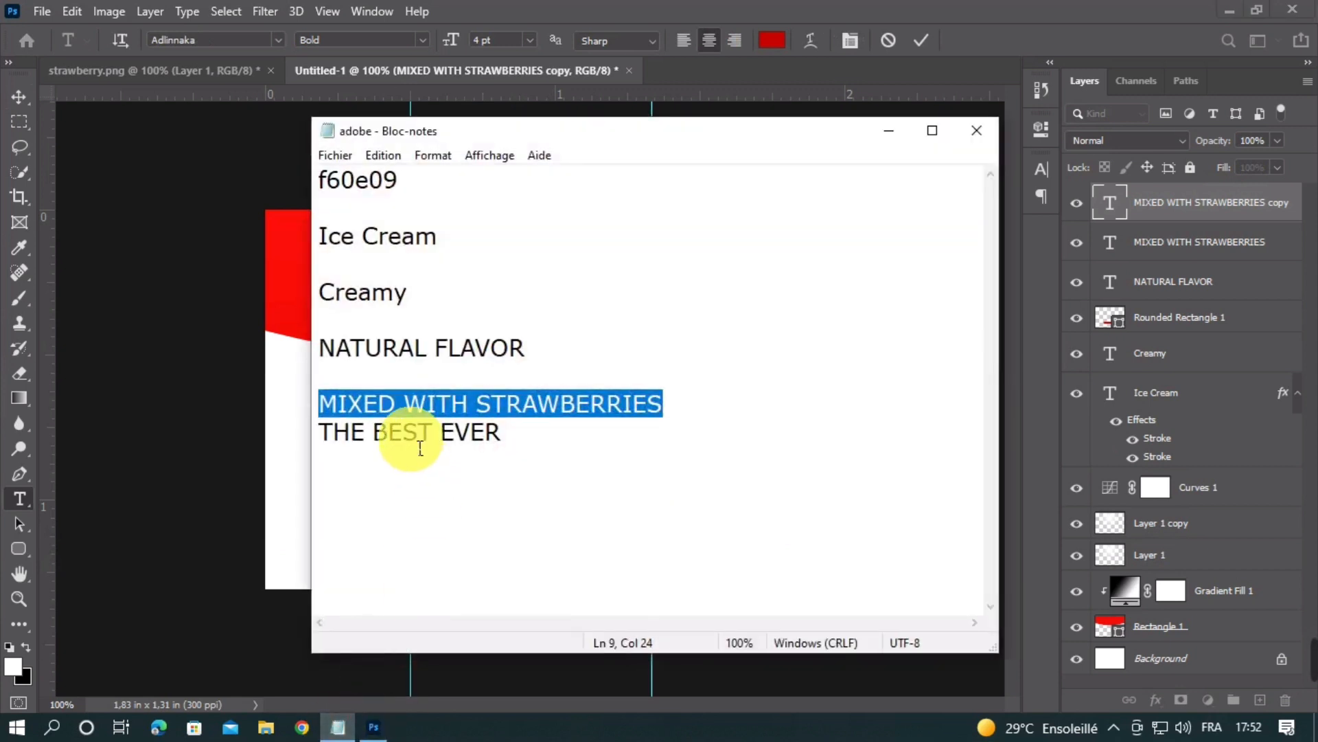
pyautogui.moveTo(319, 433); pyautogui.dragTo(502, 437)
pyautogui.hotkey('ctrl', 'c')
pyautogui.click(887, 130)
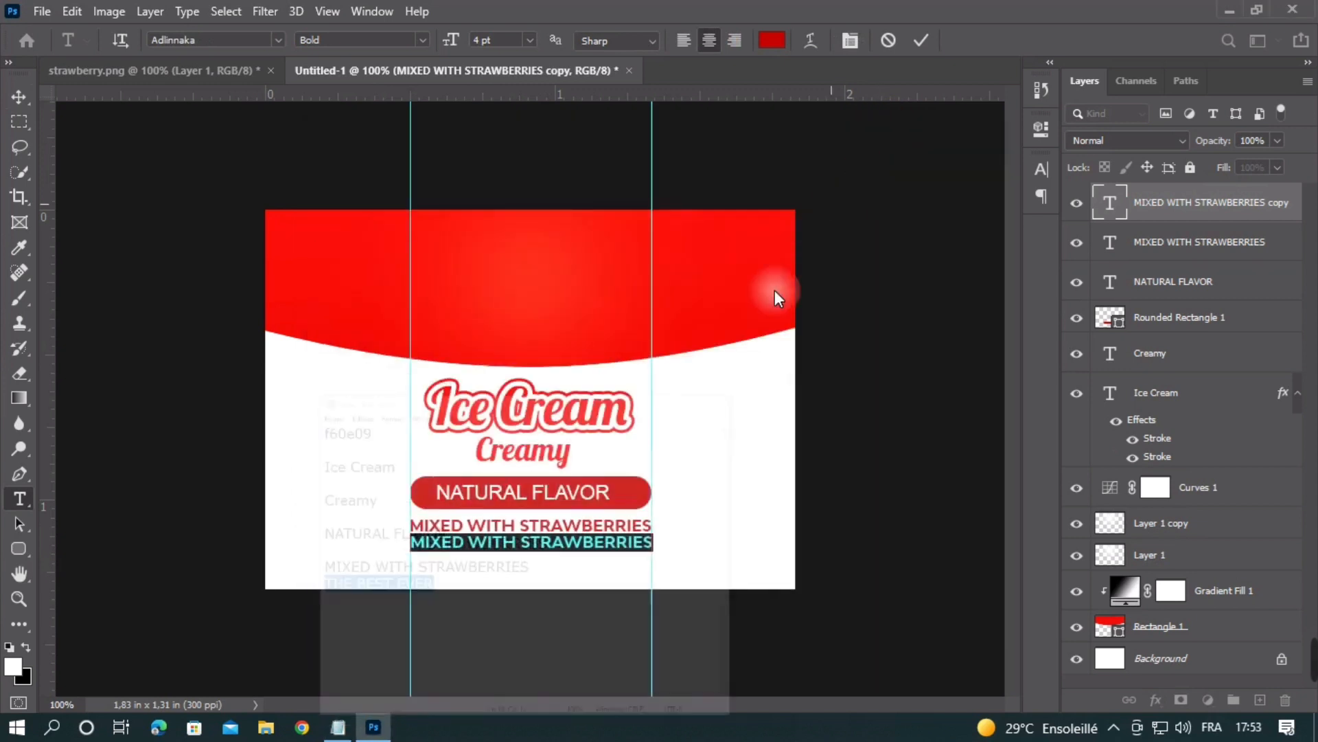
pyautogui.hotkey('ctrl', 'v')
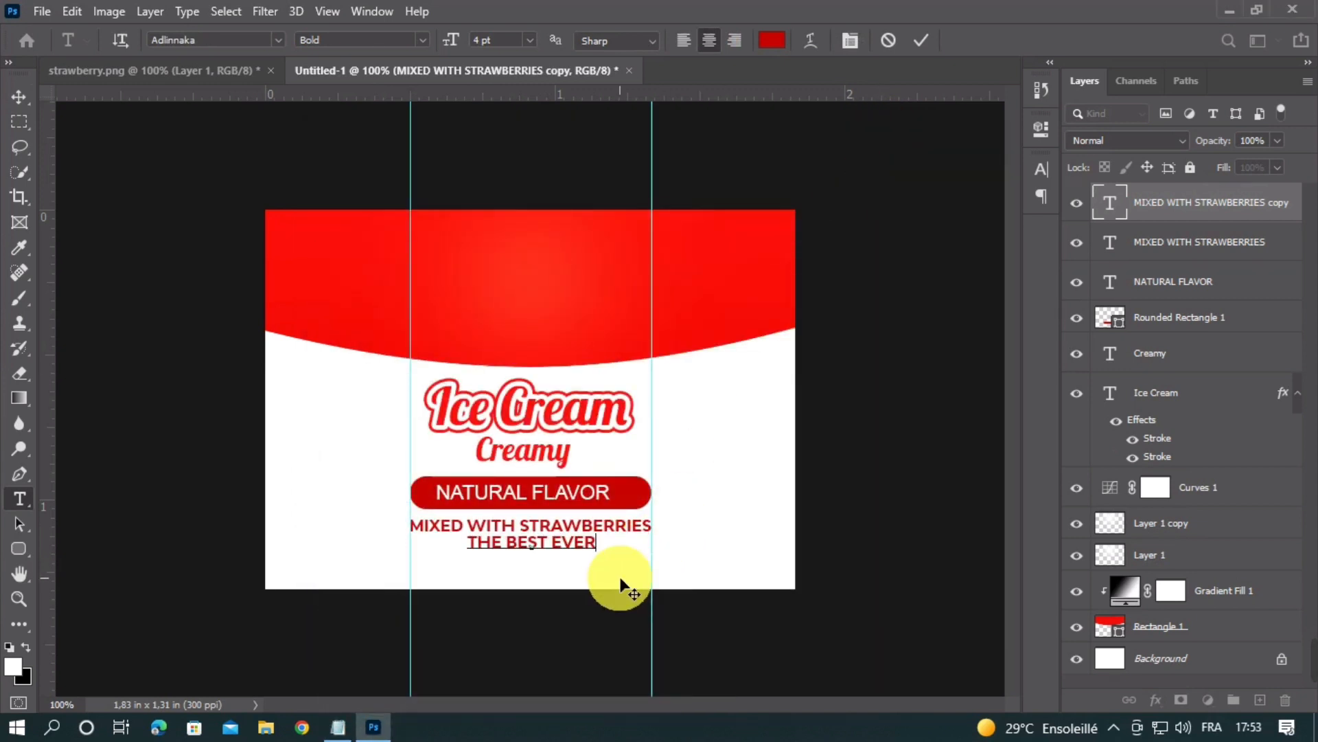
pyautogui.click(933, 36)
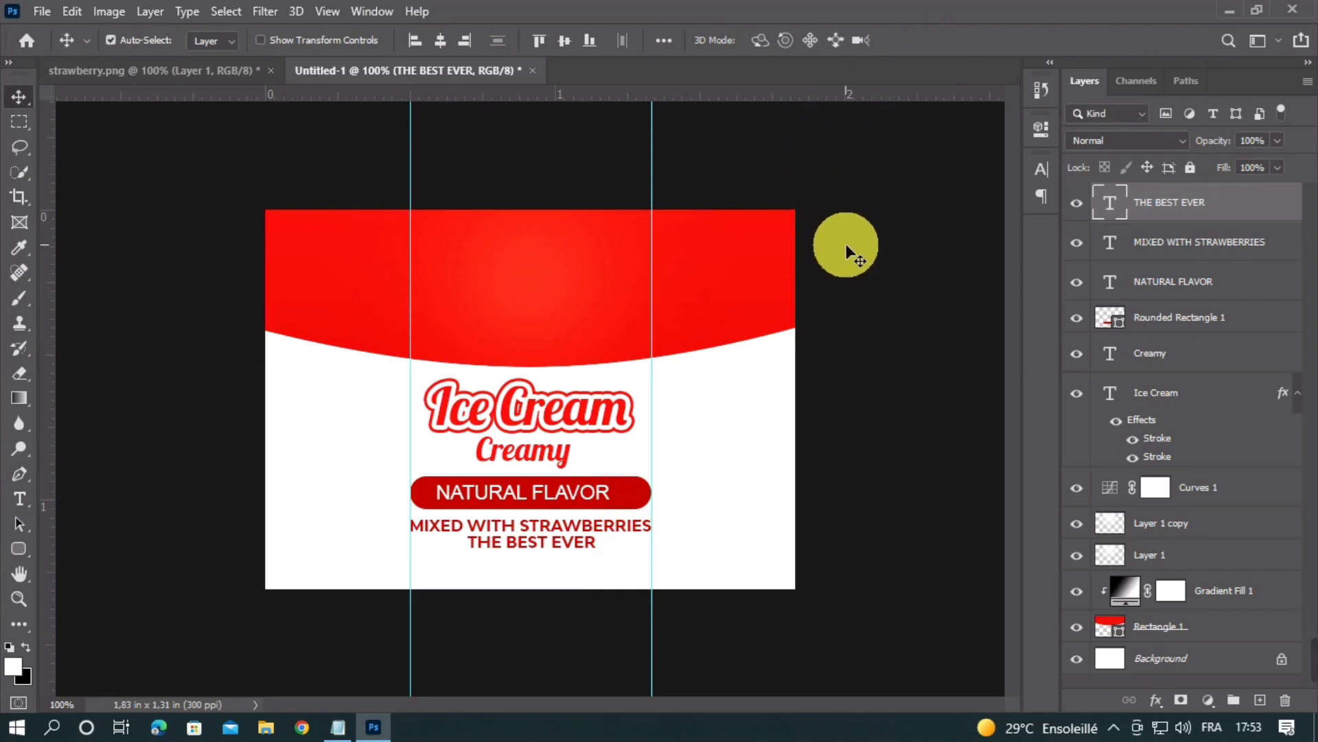
# Step: Bring the ice cream scoop image from strawberry.png into the label and scale it down to about 18% over the red header
pyautogui.hotkey('ctrl', '-')
pyautogui.hotkey('ctrl', '+')
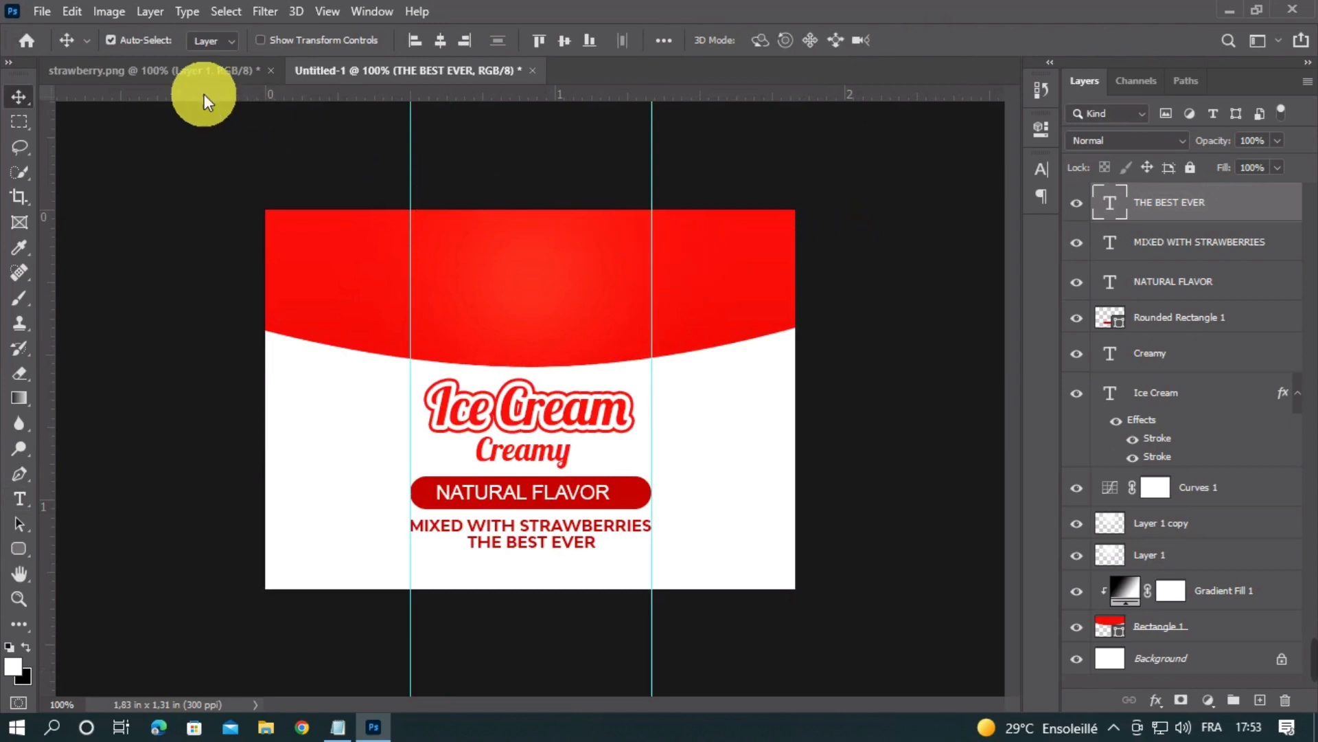
pyautogui.click(176, 72)
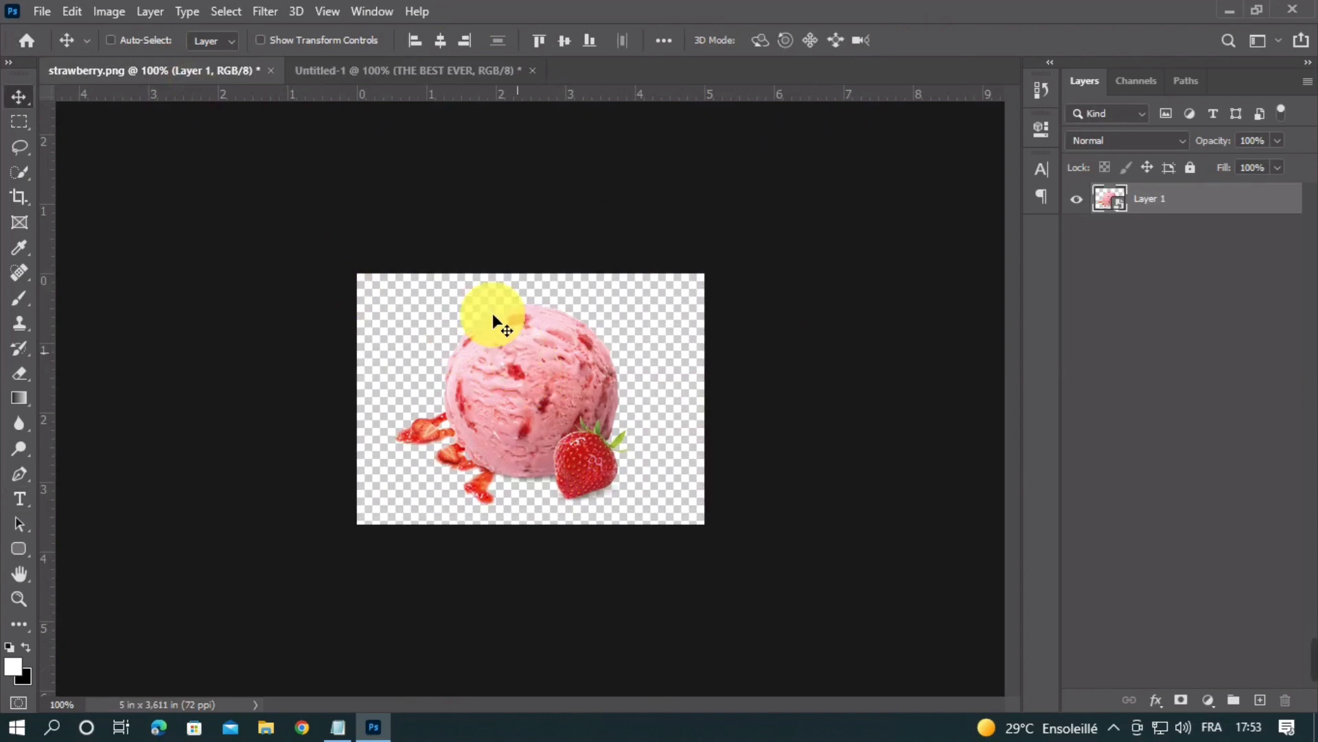
pyautogui.moveTo(493, 319); pyautogui.dragTo(556, 252)
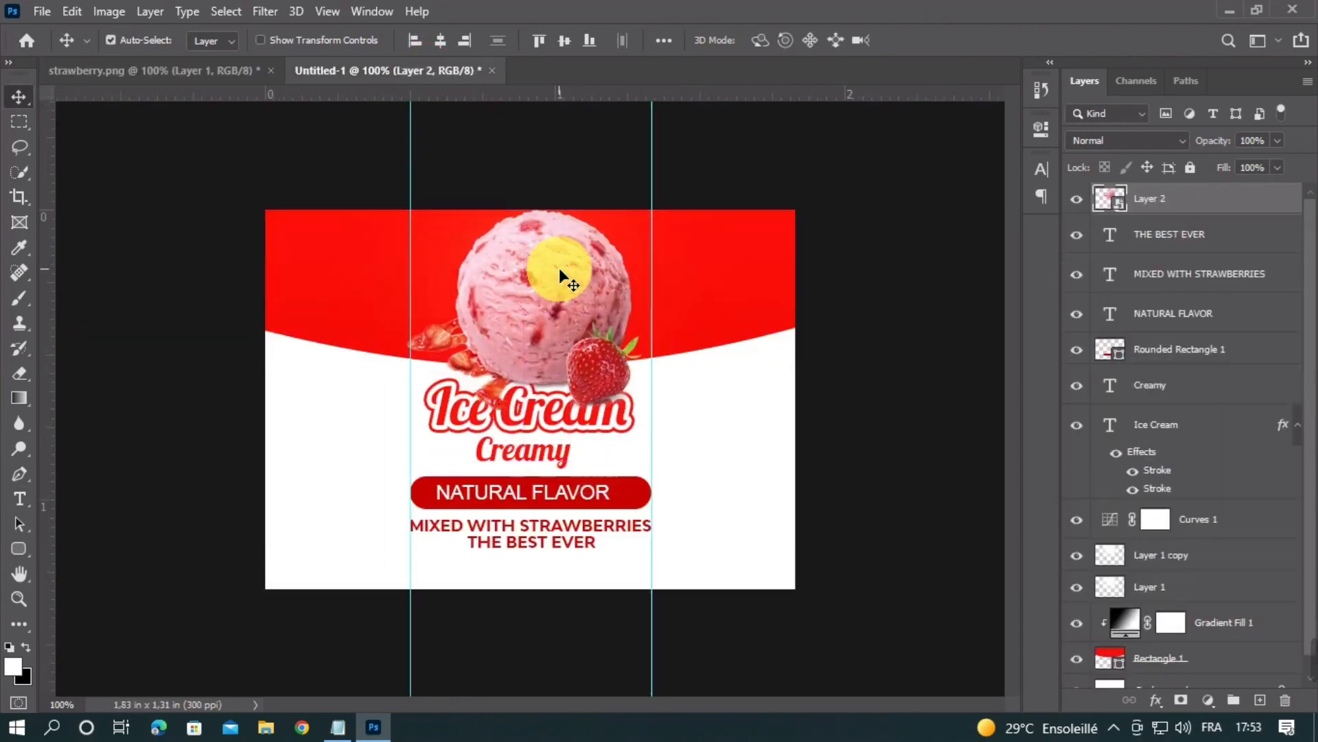
pyautogui.hotkey('ctrl', 't')
pyautogui.moveTo(647, 207); pyautogui.dragTo(647, 206)
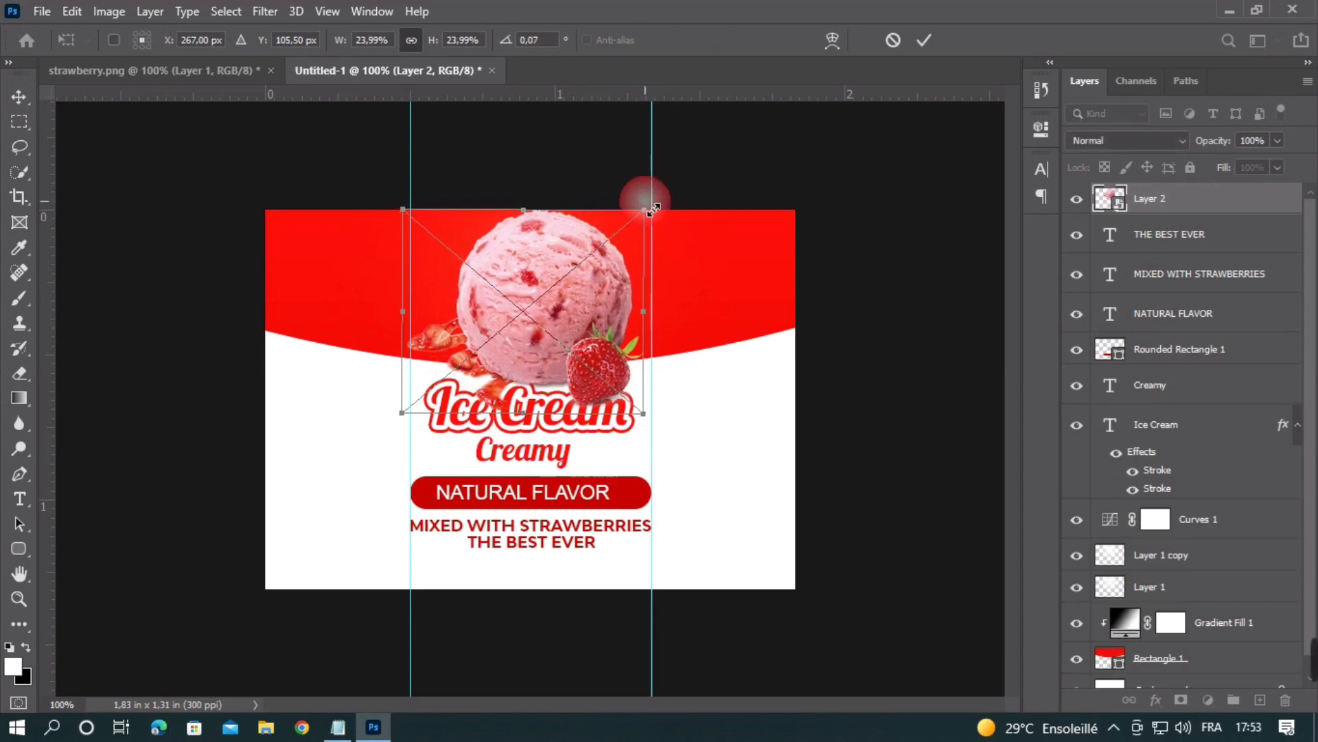
pyautogui.click(920, 34)
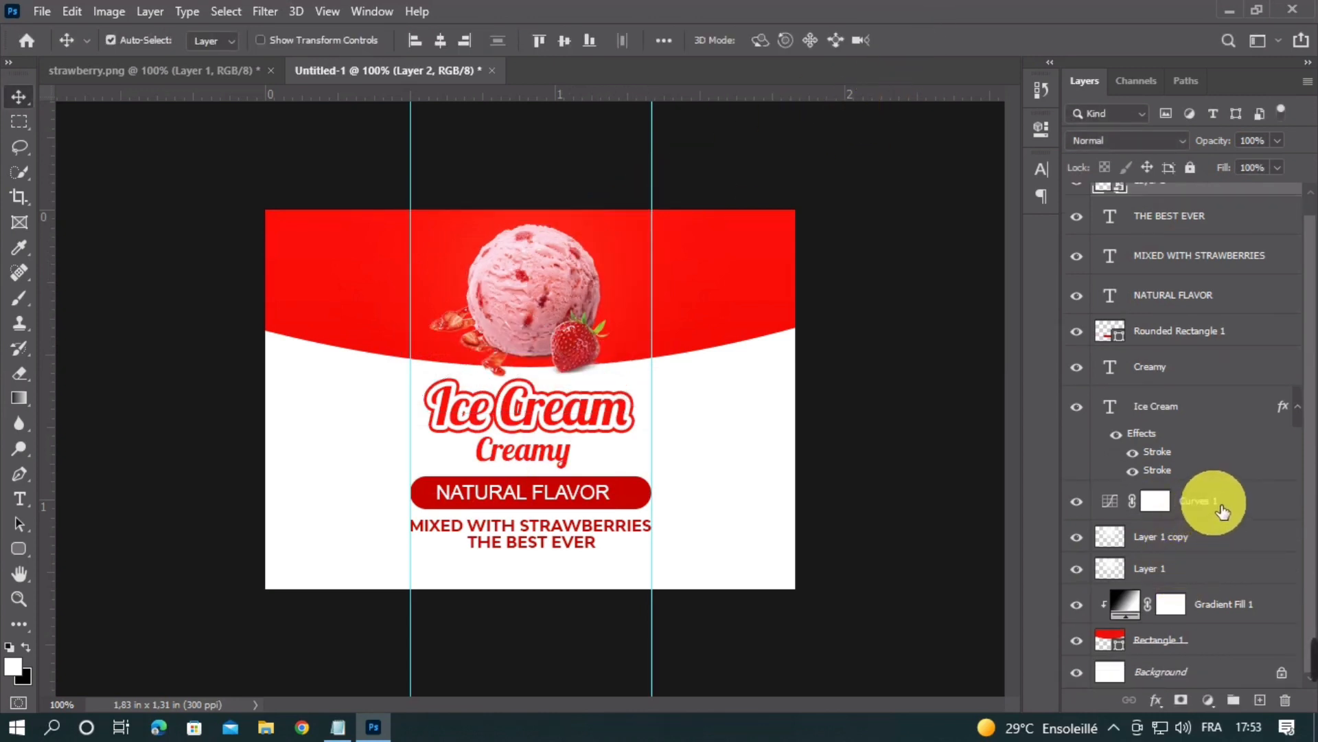
# Step: Select the scoop image, all the text layers and the rounded bar together, nudge them slightly down, and deselect them
pyautogui.keyDown('shift'); pyautogui.click(1115, 440); pyautogui.keyUp('shift')
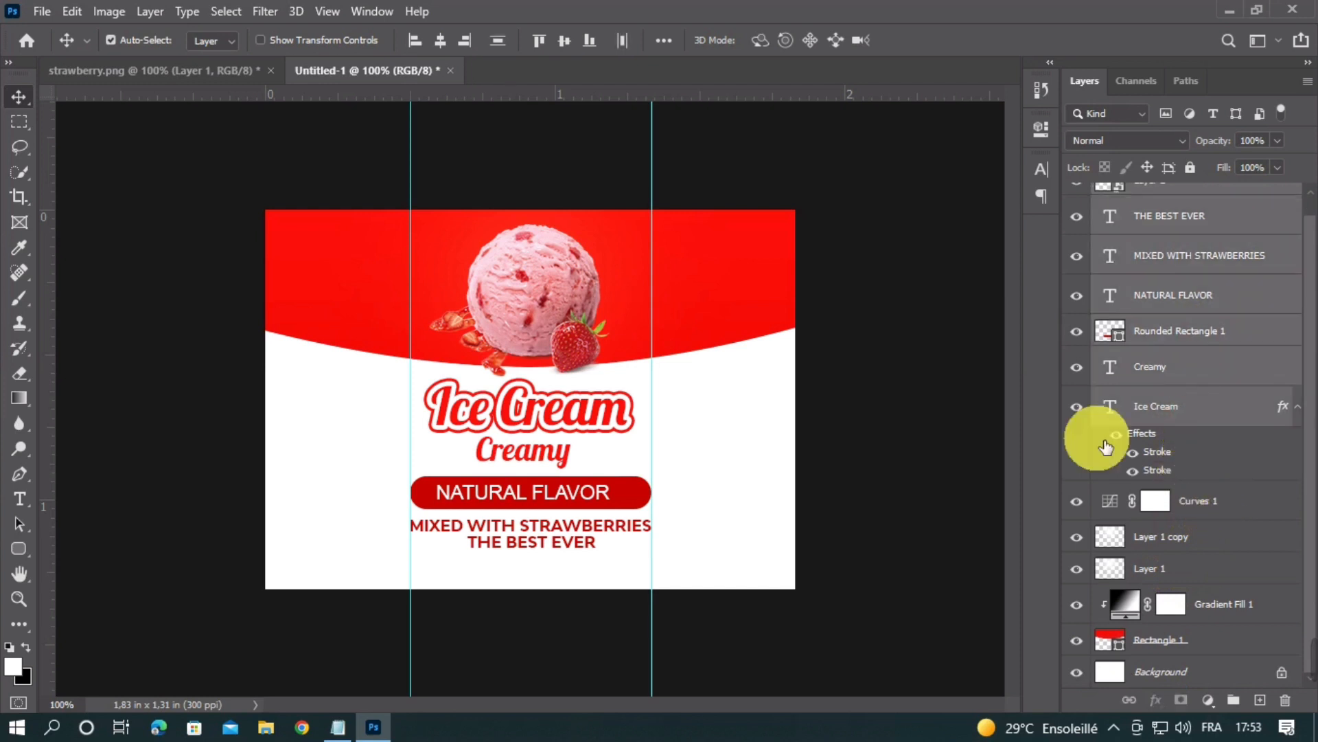
pyautogui.press('Down')
pyautogui.press('Down')
pyautogui.press('Down')
pyautogui.press('Down')
pyautogui.press('Down')
pyautogui.press('Down')
pyautogui.press('Down')
pyautogui.press('Down')
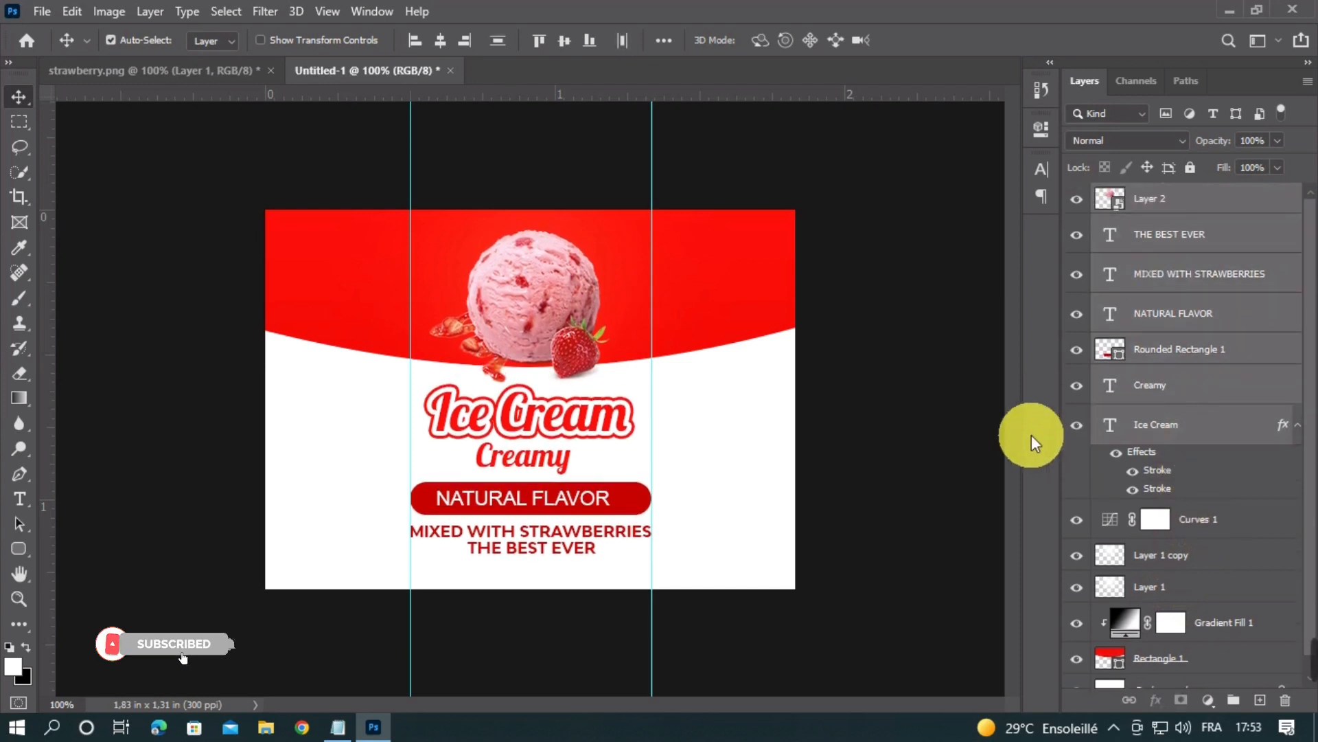
pyautogui.press('Down')
pyautogui.press('Down')
pyautogui.press('Down')
pyautogui.press('Down')
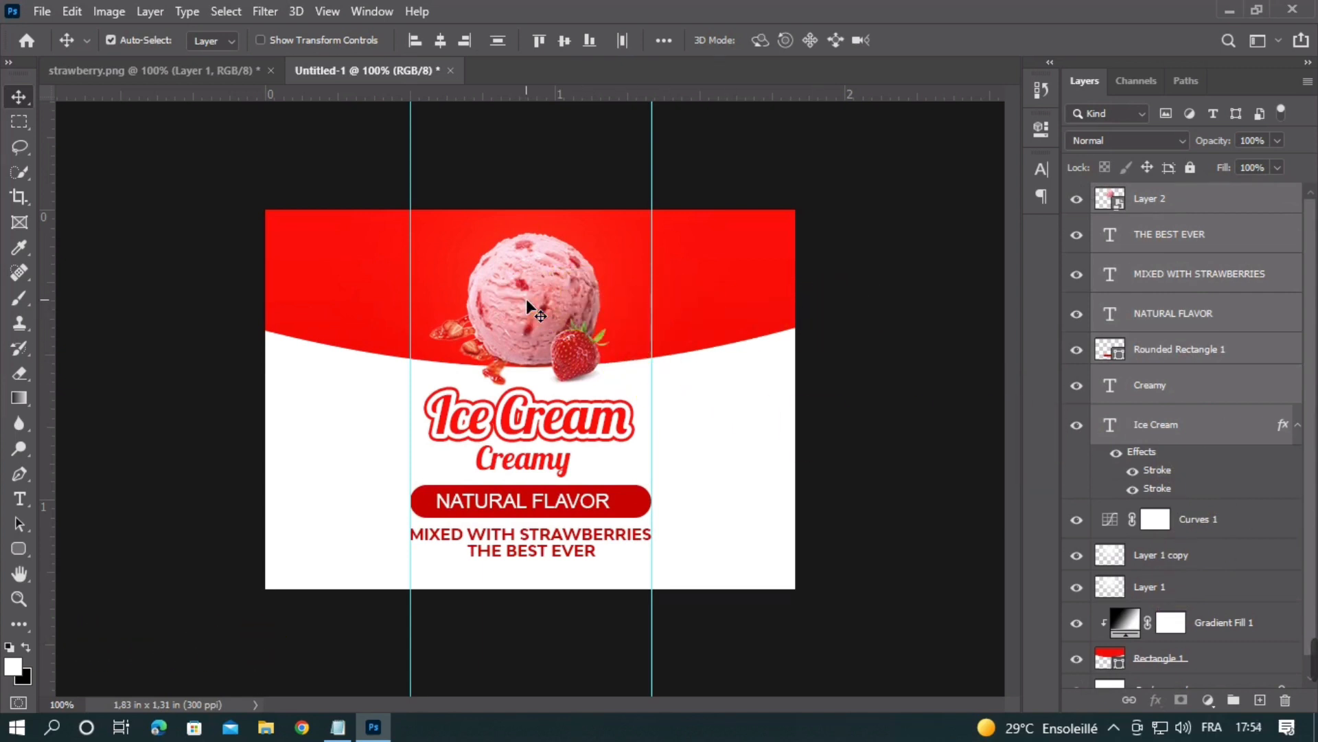
pyautogui.click(935, 326)
# Step: Enlarge the ice cream scoop slightly and shift it left to centre it between the guides above the title
pyautogui.click(561, 310)
pyautogui.hotkey('ctrl', 't')
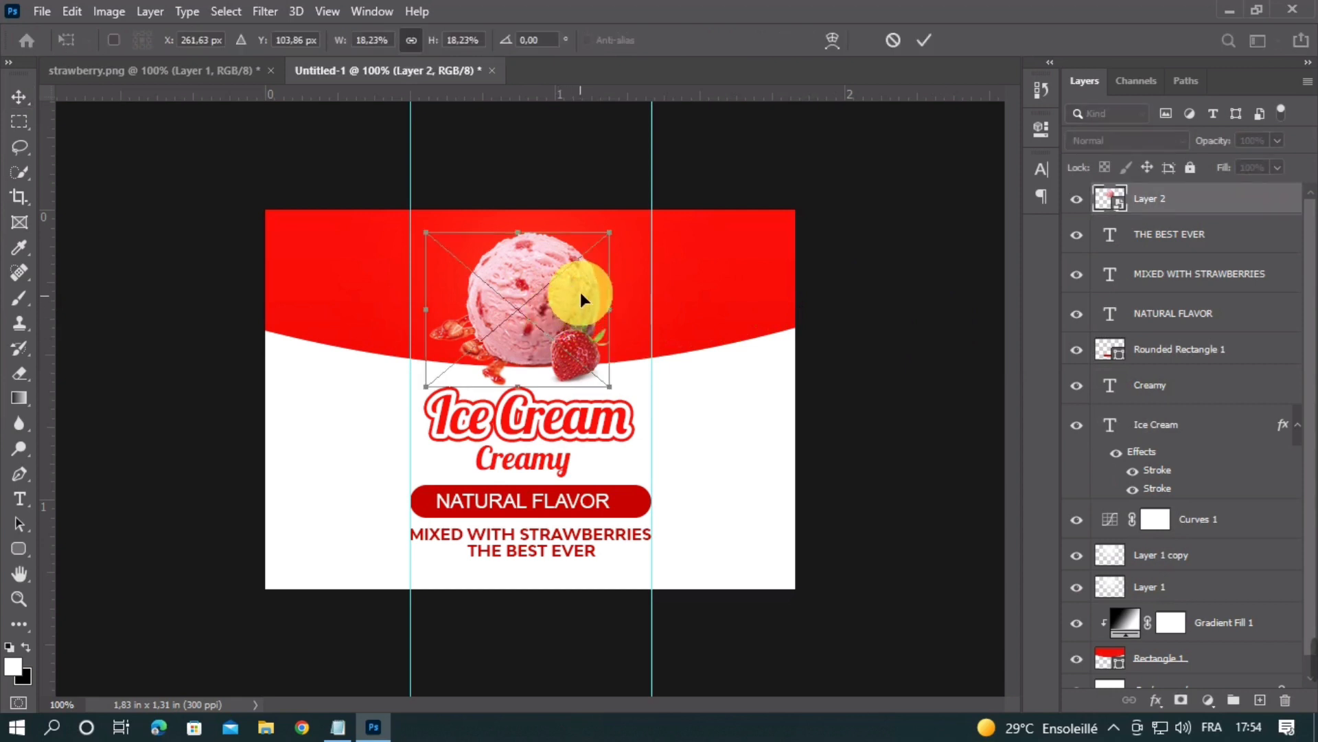
pyautogui.moveTo(612, 231); pyautogui.dragTo(621, 231)
pyautogui.press('Return')
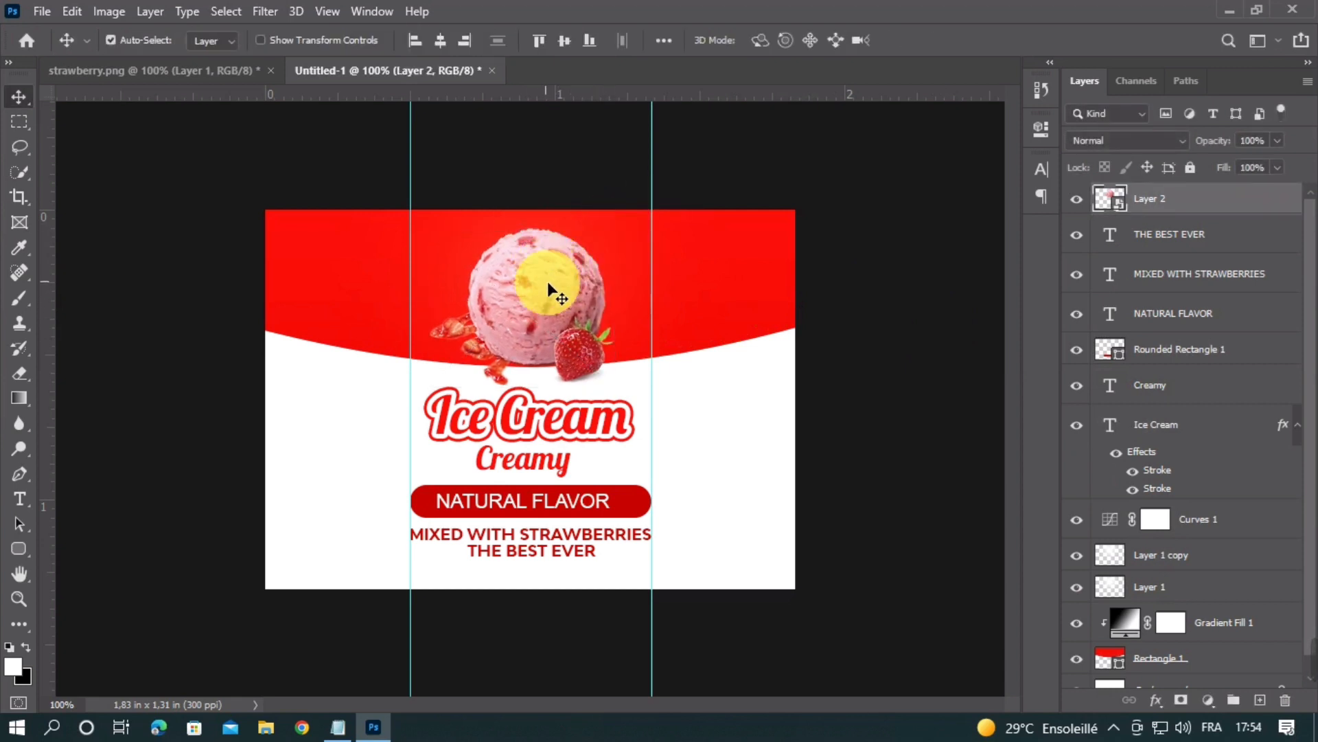
pyautogui.moveTo(551, 291); pyautogui.dragTo(542, 289)
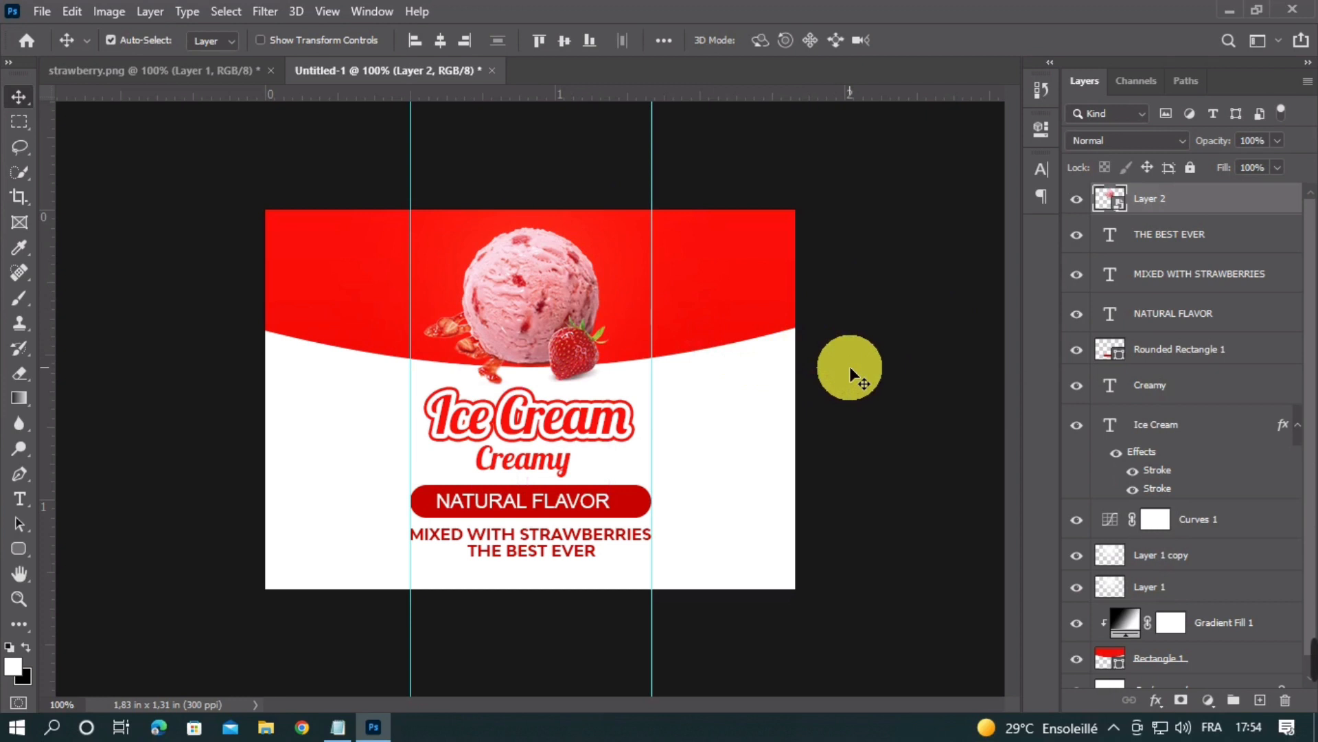
# Step: Nudge the "NATURAL FLAVOR" text slightly down to centre it vertically in the rounded bar
pyautogui.hotkey('ctrl', '-')
pyautogui.hotkey('ctrl', '+')
pyautogui.hotkey('ctrl', '-')
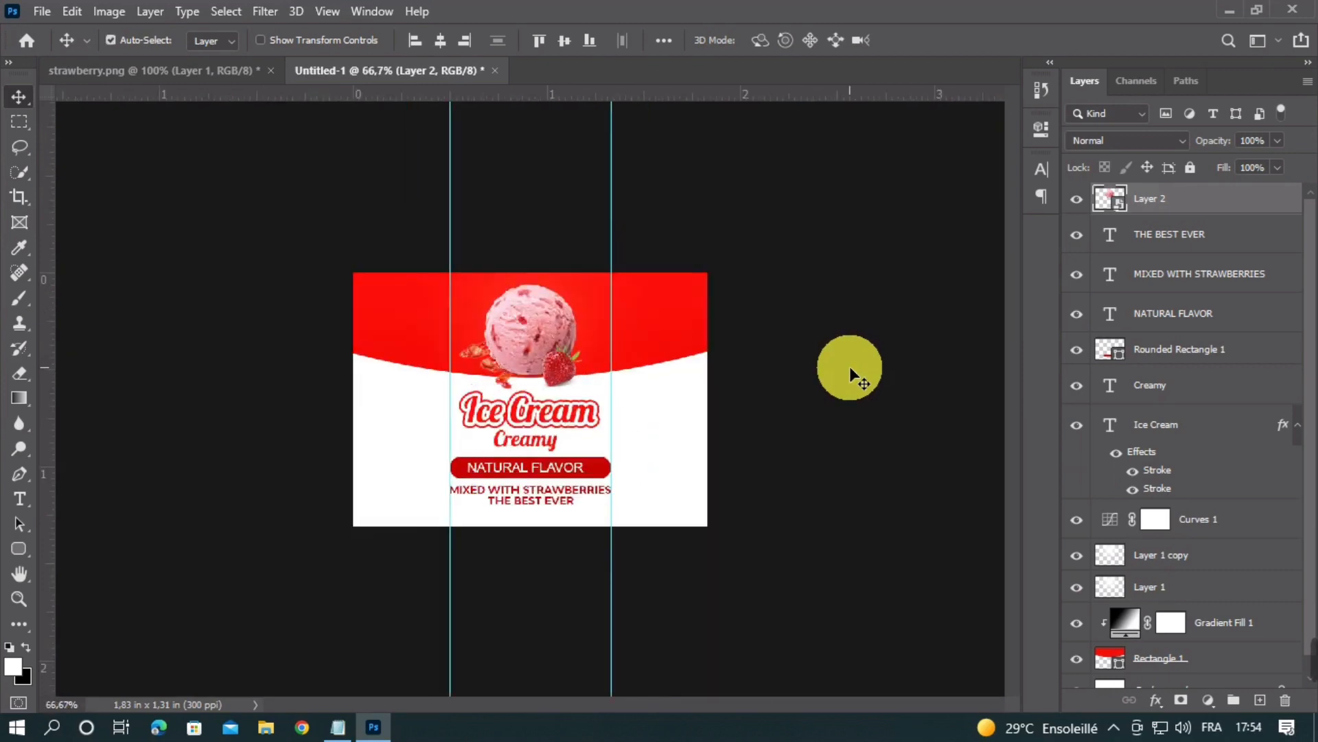
pyautogui.hotkey('ctrl', '+')
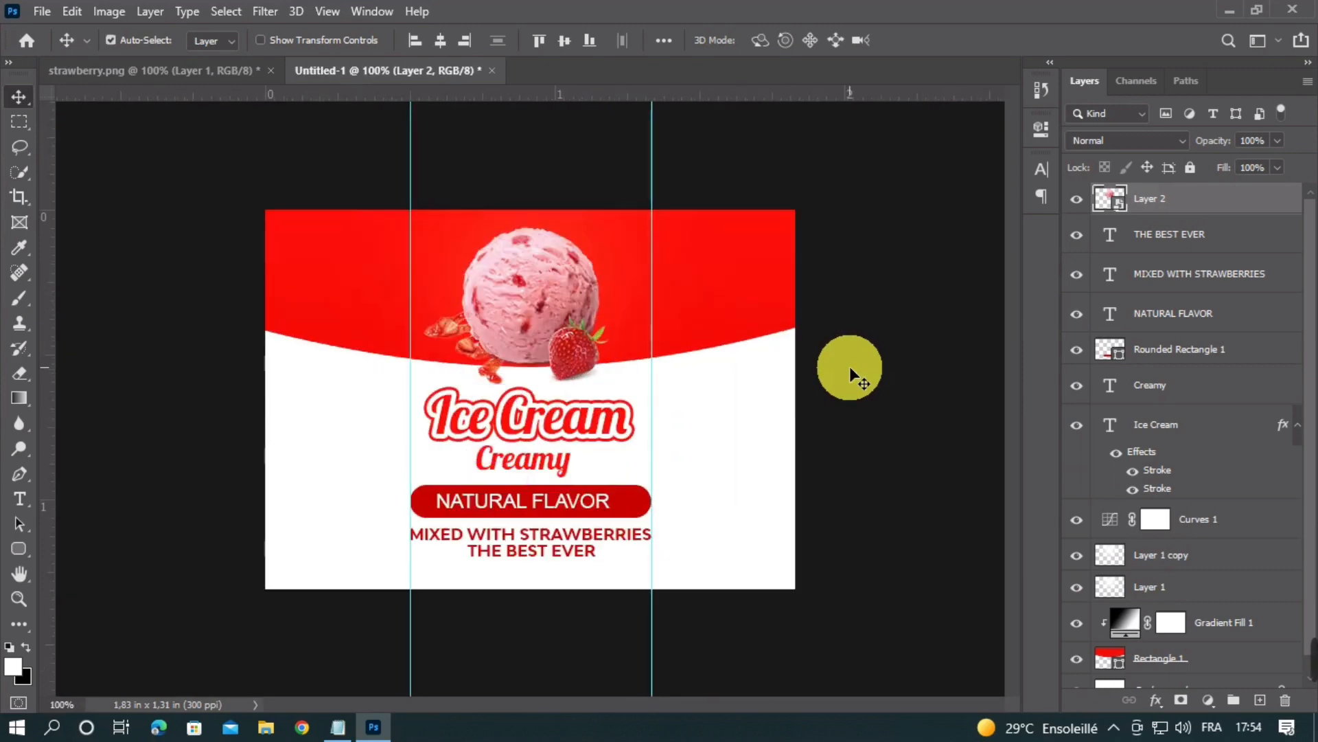
pyautogui.click(582, 507)
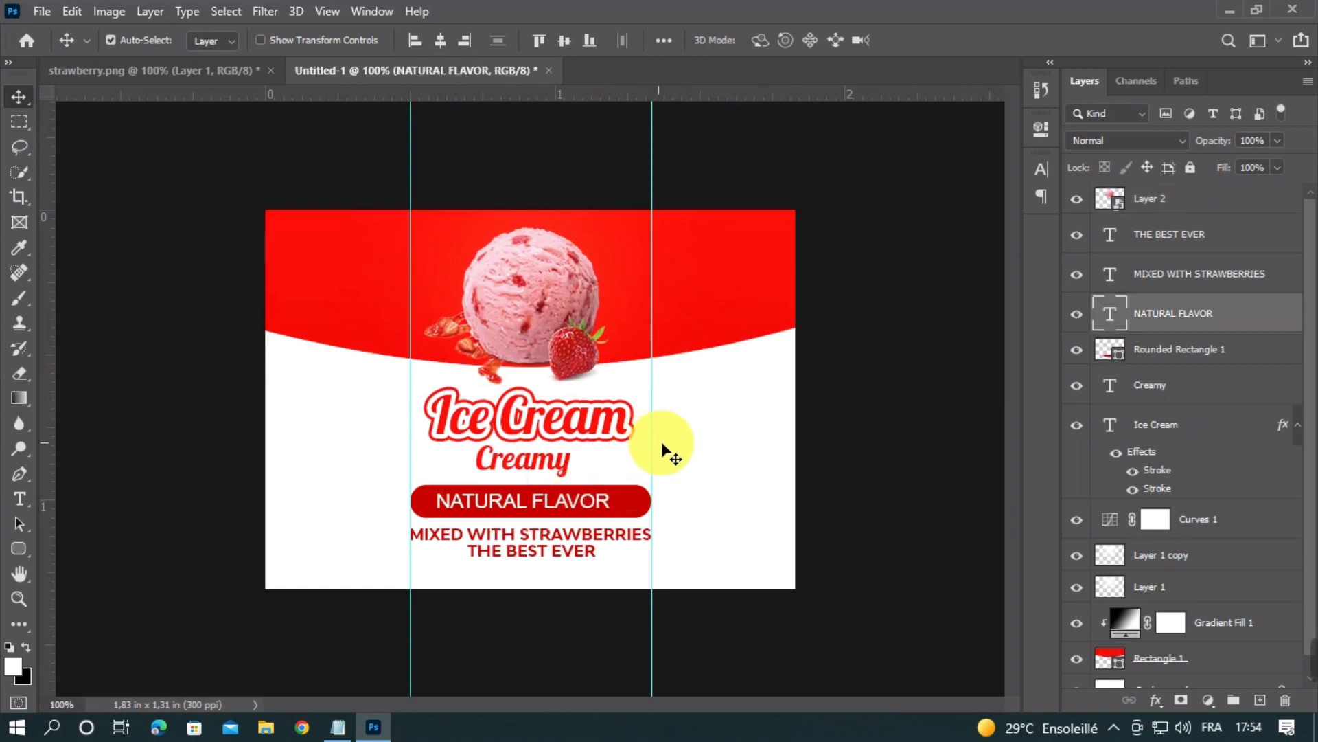
pyautogui.press('Down')
pyautogui.press('Down')
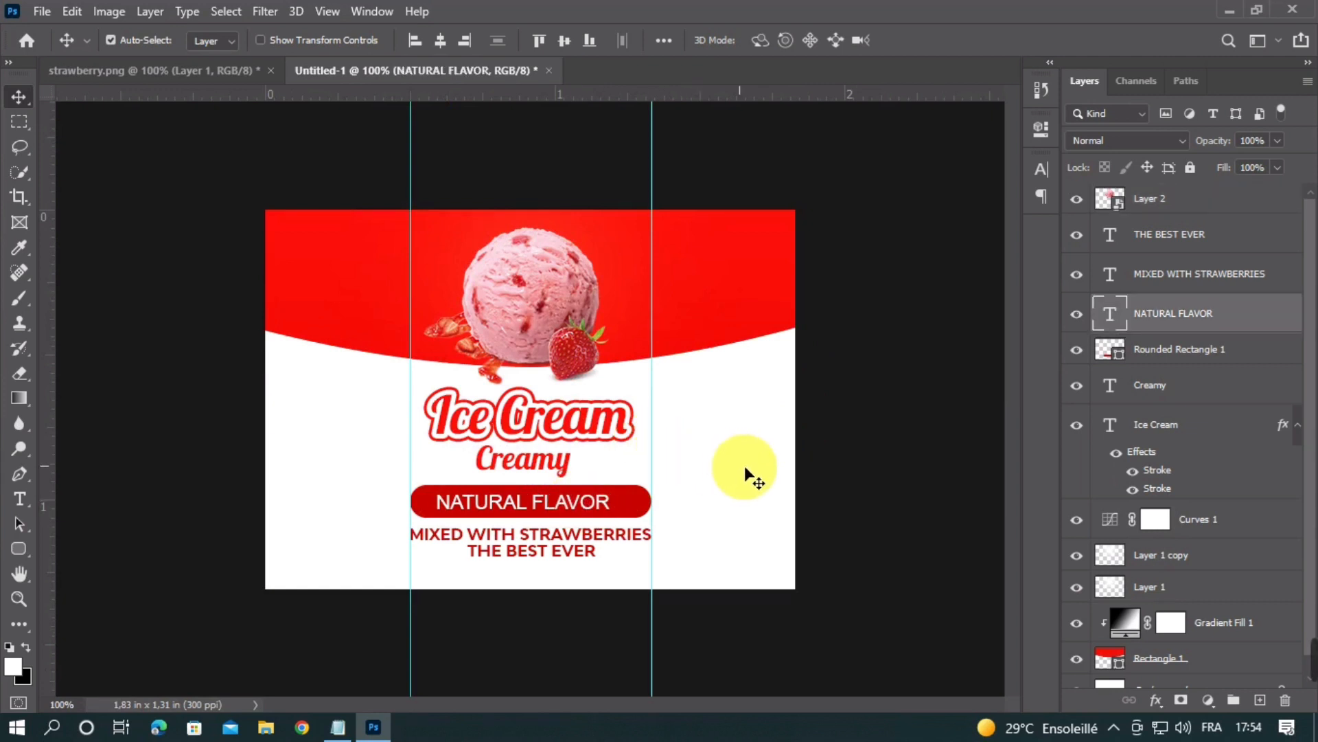
# Step: Raise the opacity of the Overlay glow layer "Layer 1 copy" to 100%
pyautogui.hotkey('ctrl', '-')
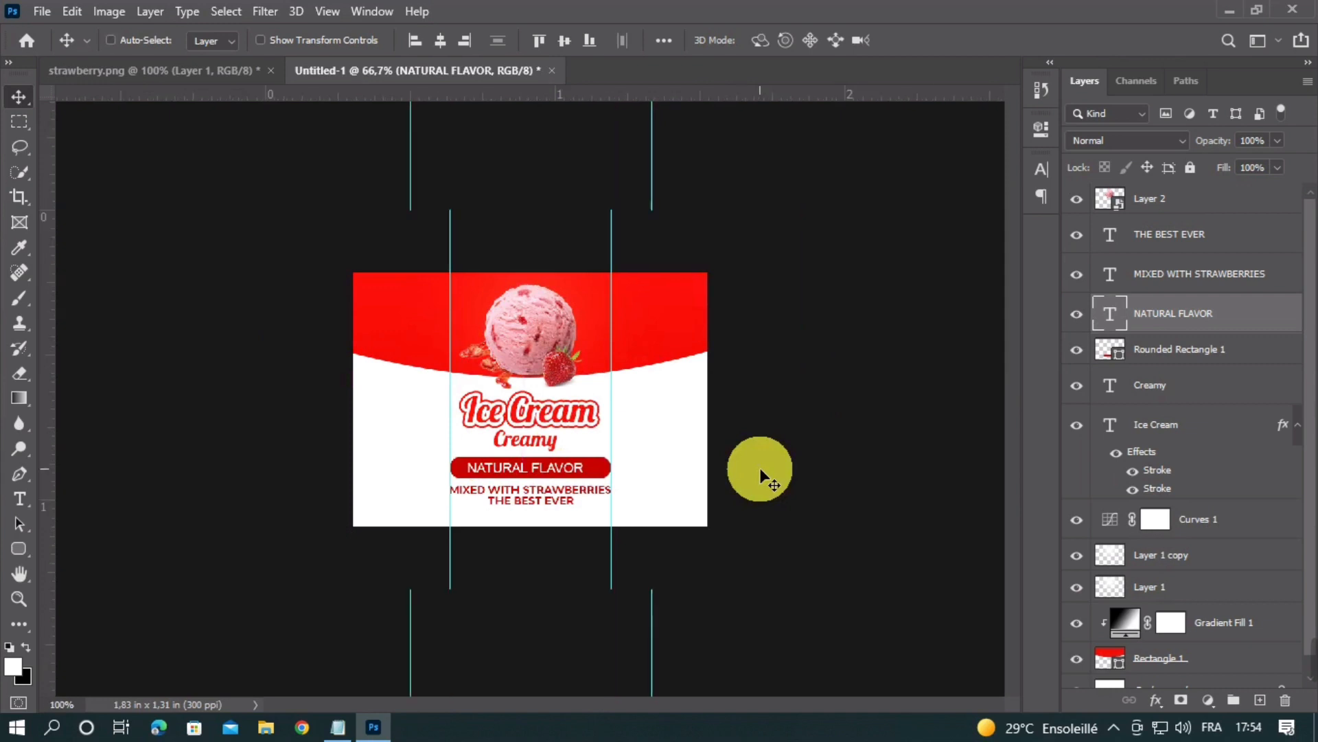
pyautogui.hotkey('ctrl', '+')
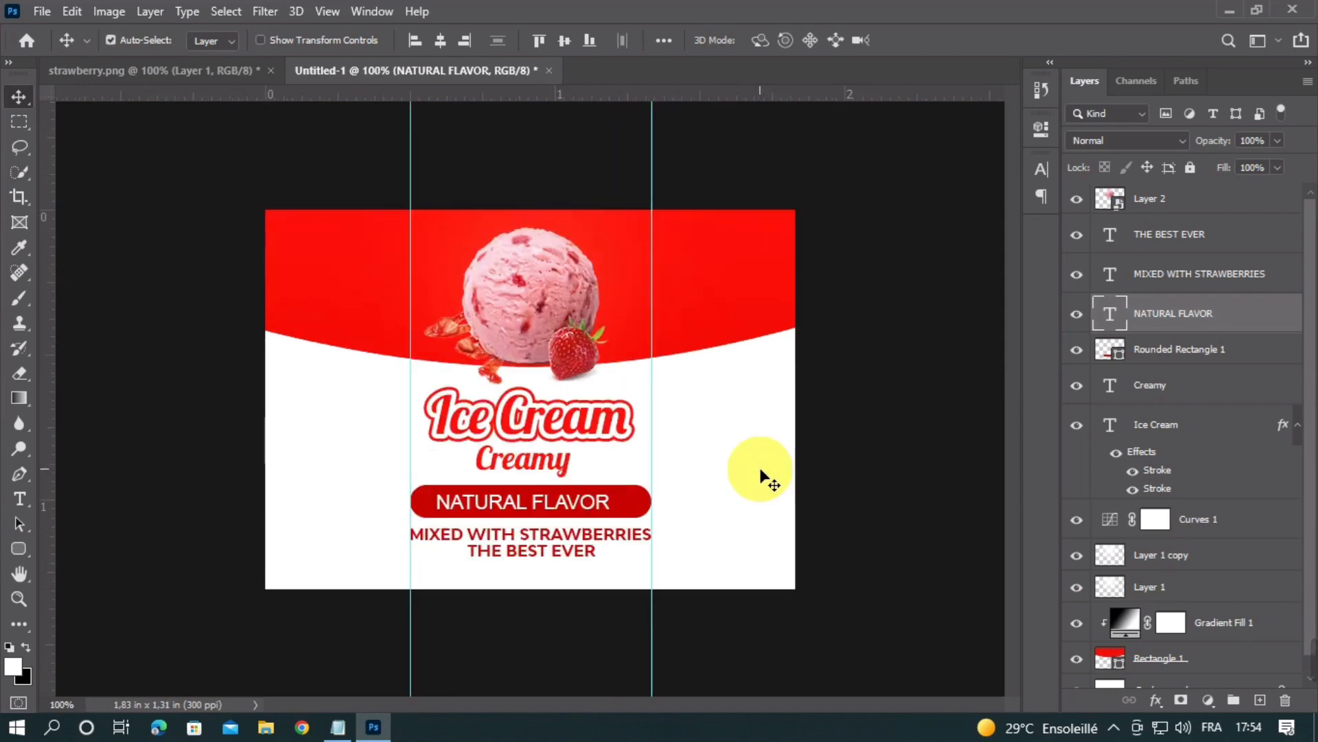
pyautogui.scroll(-1, 1177, 538)
pyautogui.click(1177, 537)
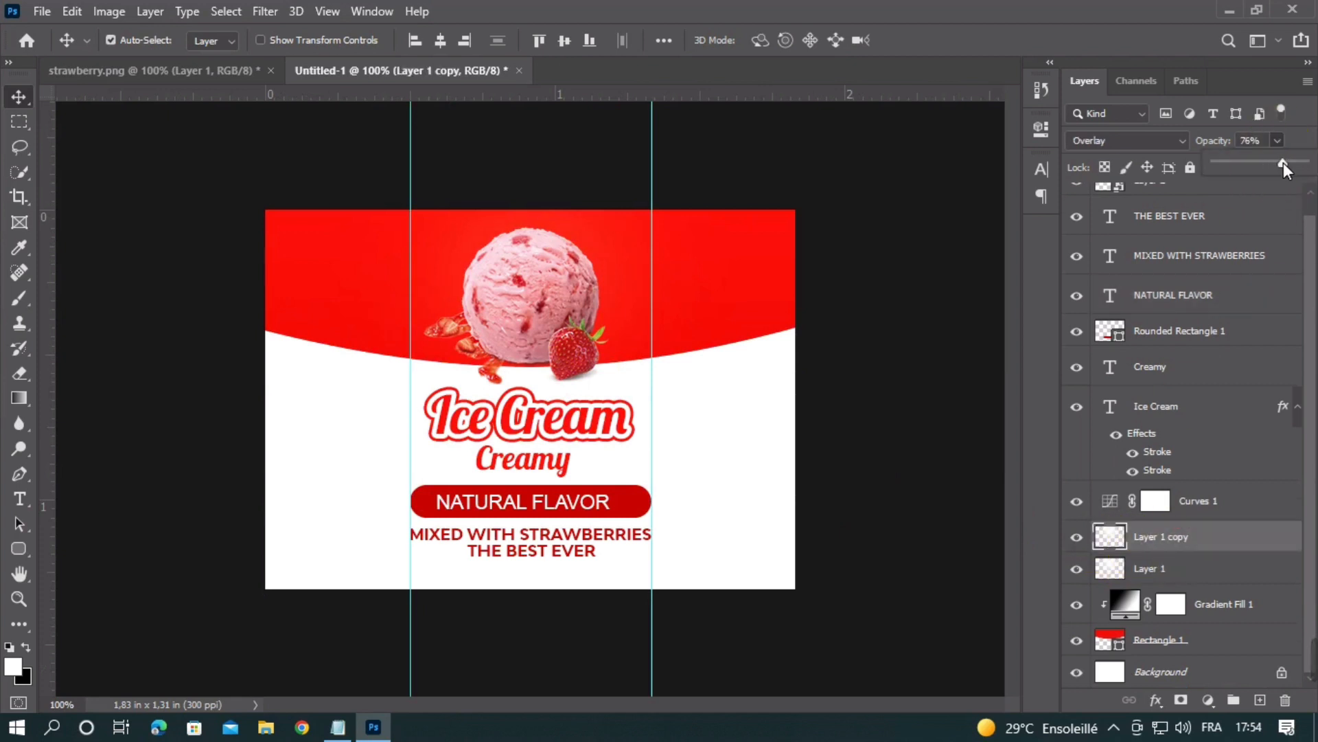
pyautogui.moveTo(1284, 162); pyautogui.dragTo(1313, 162)
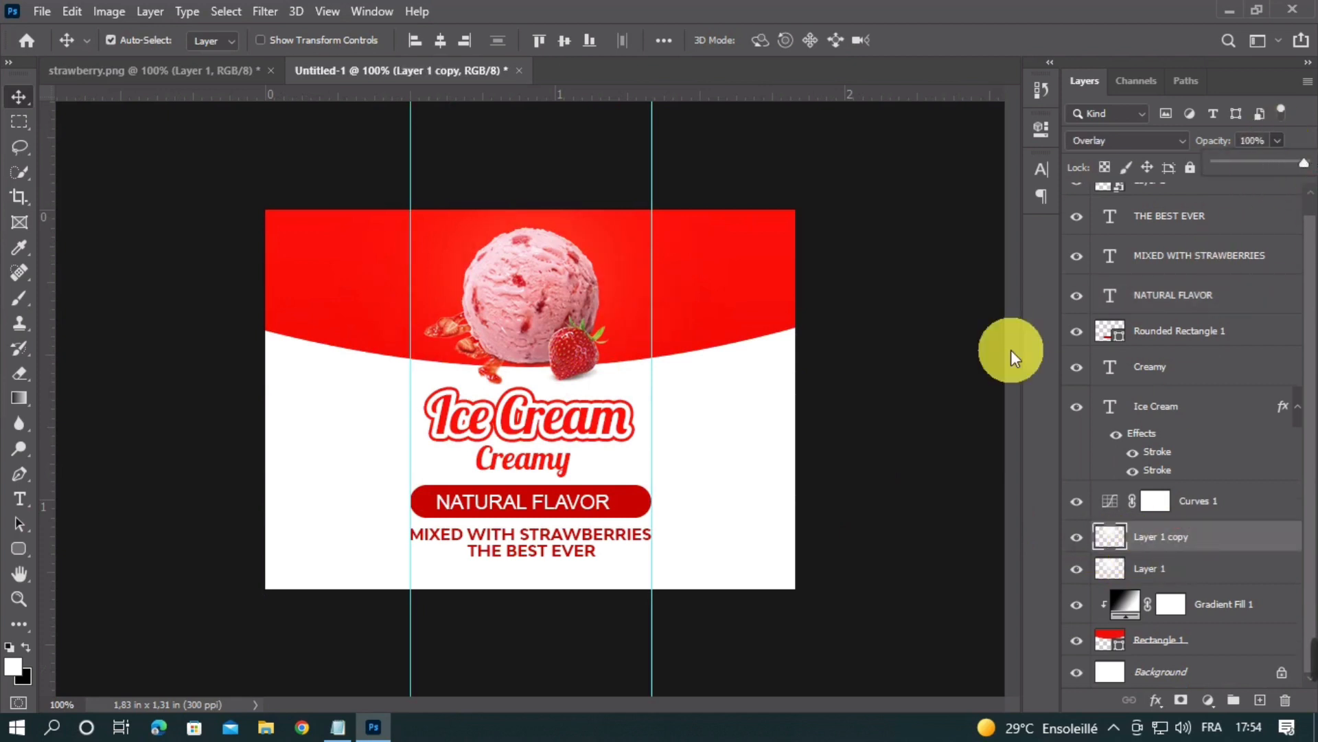
# Step: Add a Curves adjustment layer directly above the ice cream scoop layer
pyautogui.hotkey('ctrl', '-')
pyautogui.hotkey('ctrl', '+')
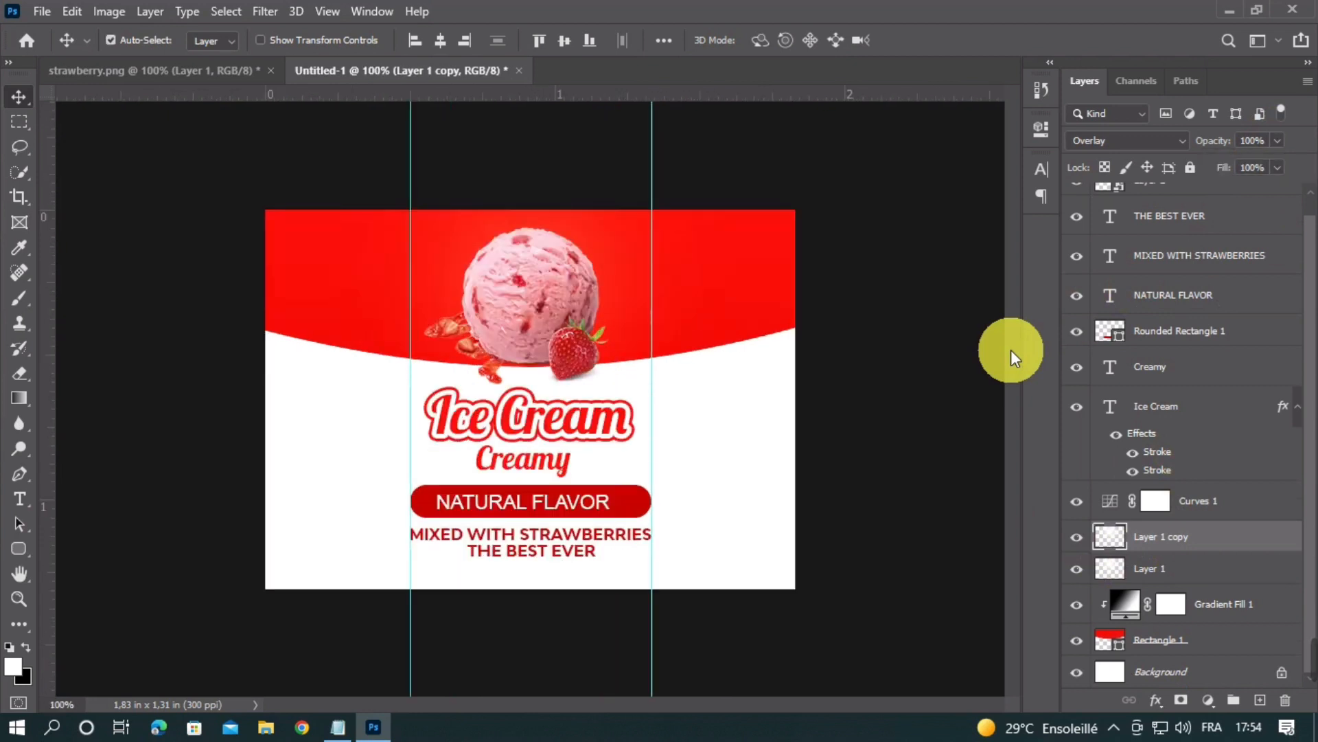
pyautogui.scroll(1, 1085, 402)
pyautogui.click(1206, 197)
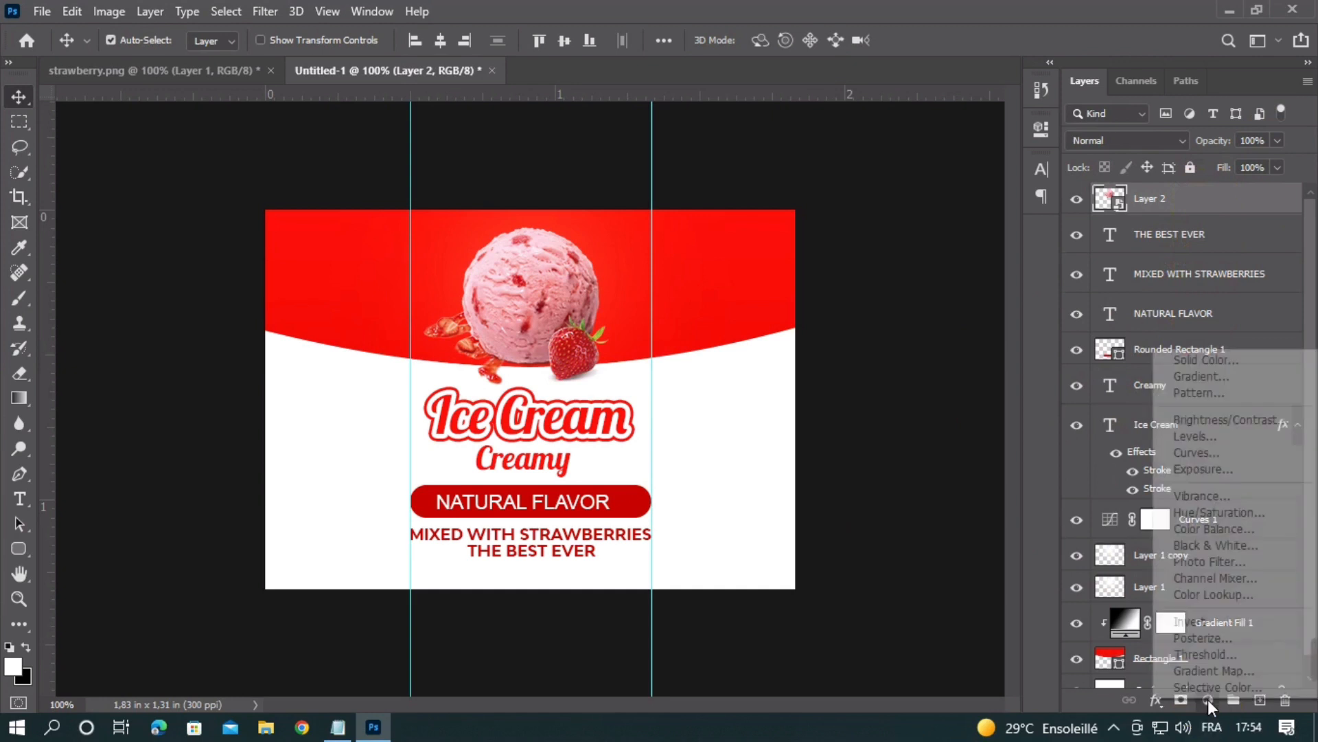
pyautogui.click(1208, 700)
pyautogui.click(1193, 453)
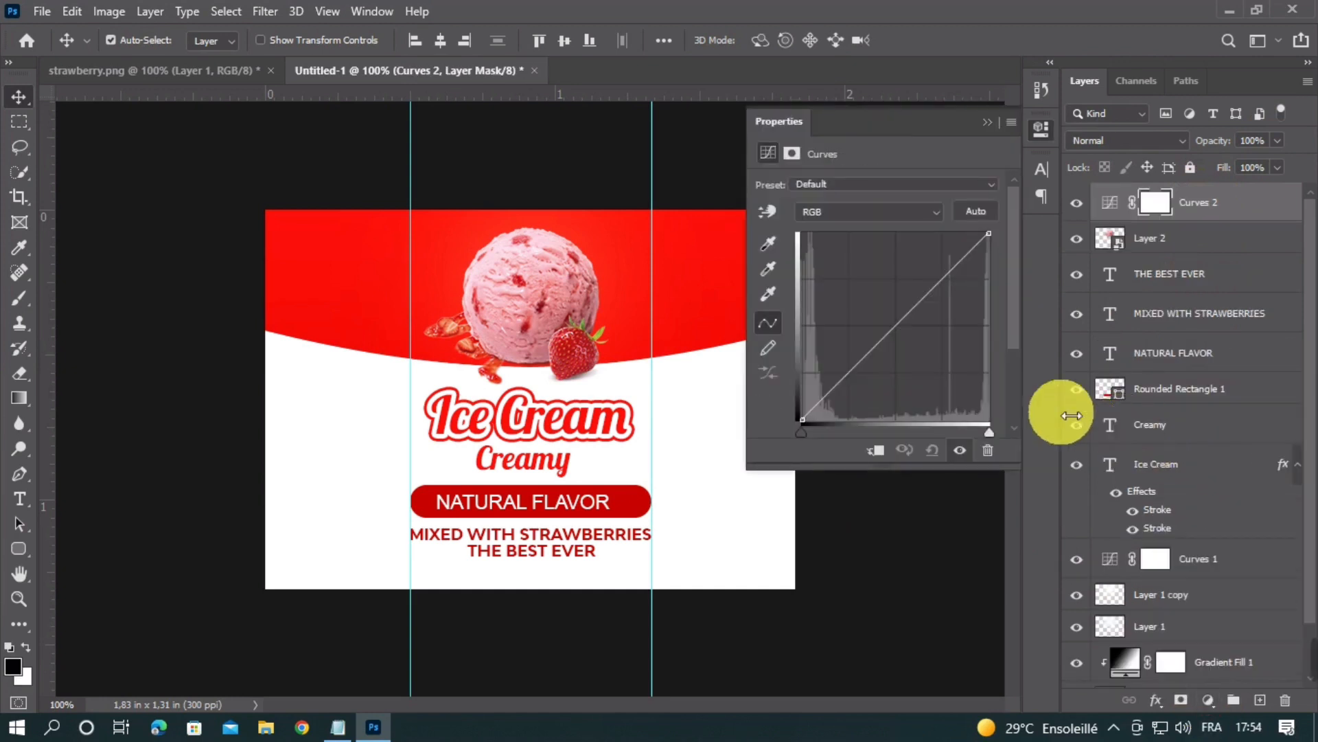
# Step: Shape the new Curves adjustment into an S-curve for more contrast and compare the label with the adjustment hidden and shown
pyautogui.moveTo(916, 323); pyautogui.dragTo(921, 292)
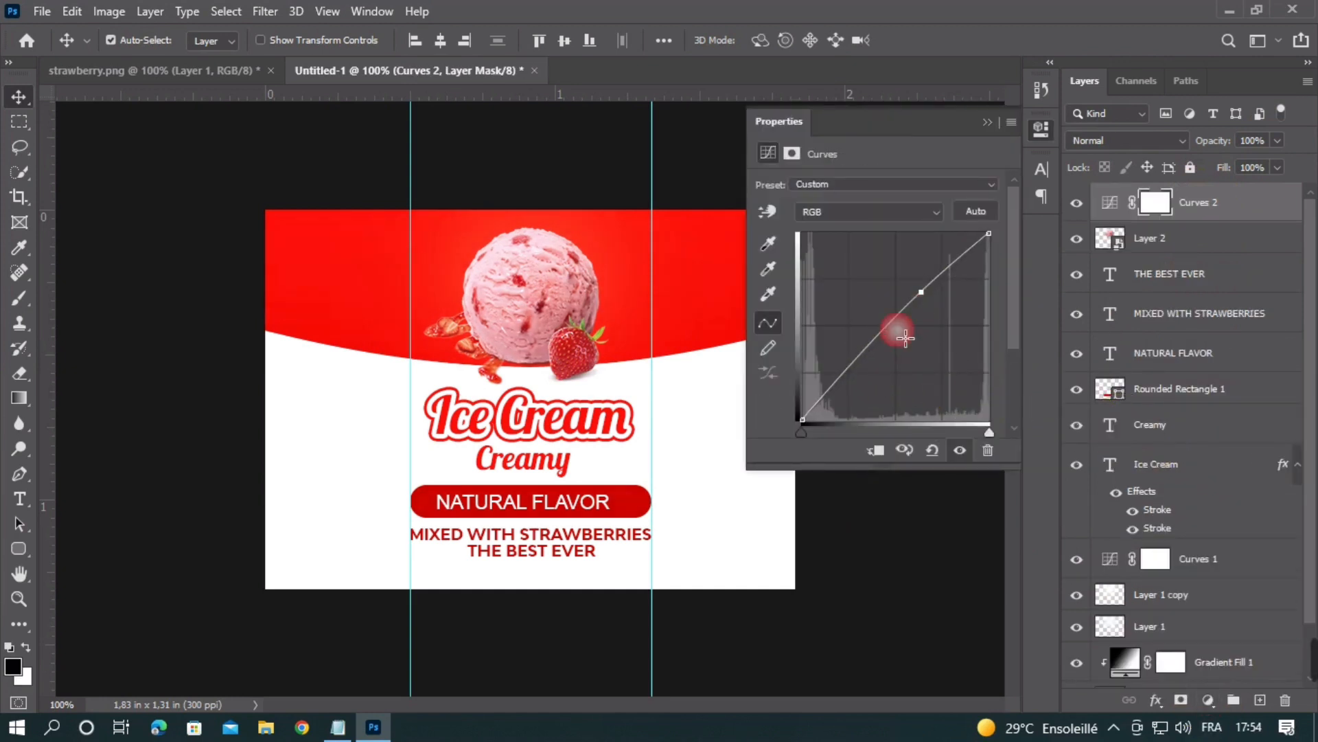
pyautogui.moveTo(865, 369); pyautogui.dragTo(877, 371)
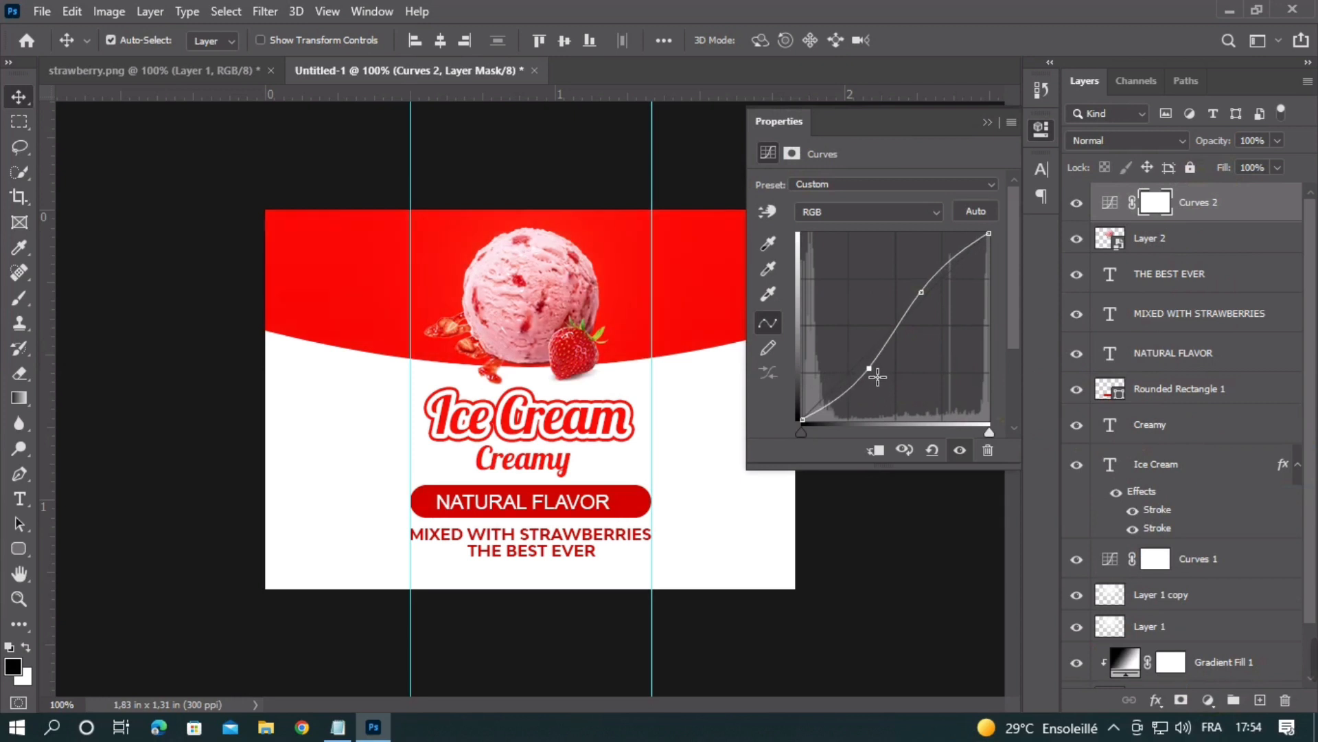
pyautogui.moveTo(924, 302)
pyautogui.mouseDown()
pyautogui.moveTo(938, 291)
pyautogui.moveTo(914, 322)
pyautogui.moveTo(940, 289)
pyautogui.mouseUp()
pyautogui.moveTo(875, 369); pyautogui.dragTo(885, 376)
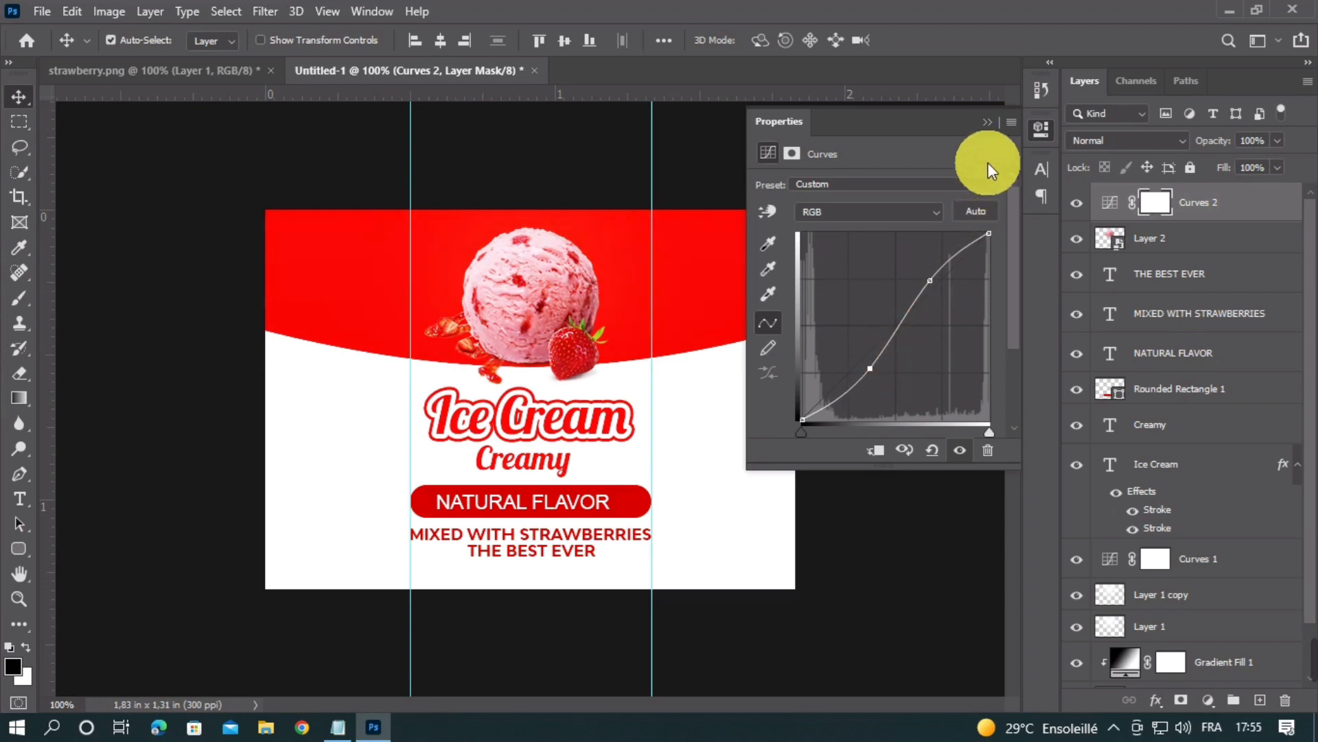
pyautogui.click(986, 122)
pyautogui.click(1078, 203)
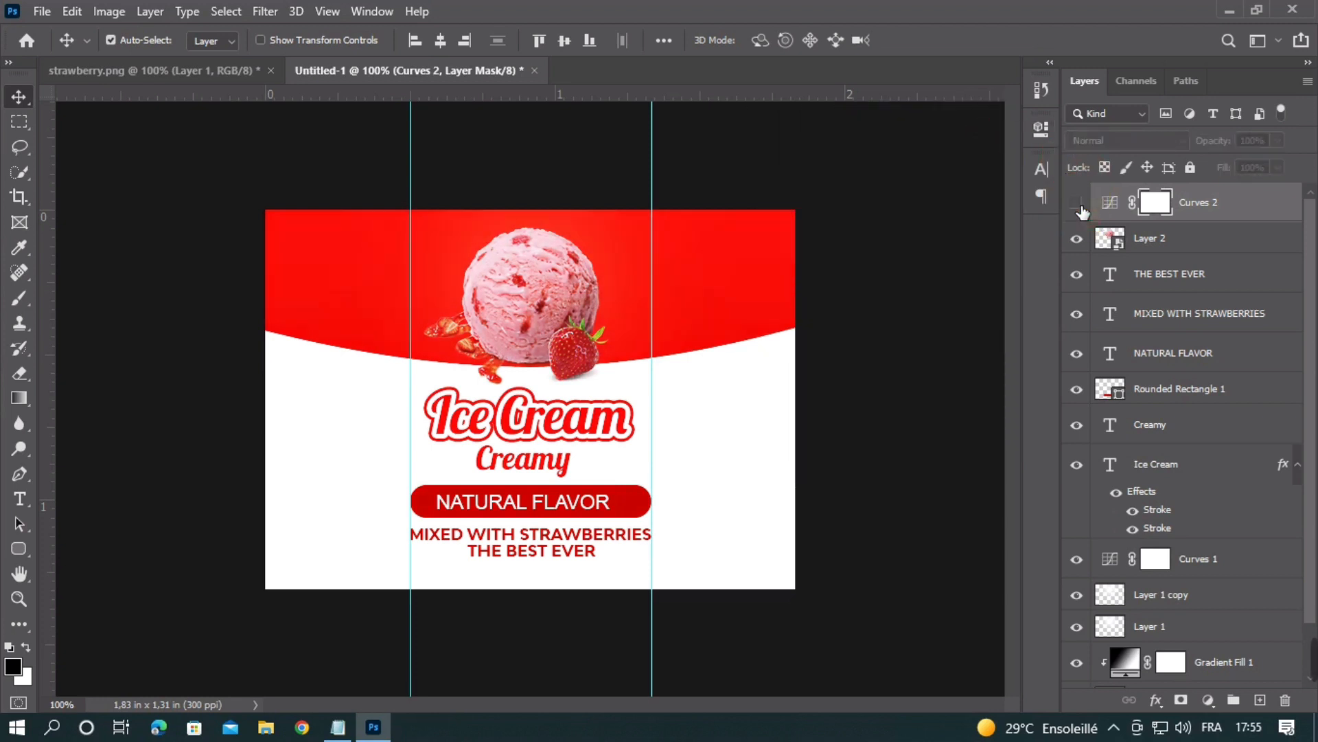
pyautogui.click(1077, 203)
# Step: Add a new layer above "Layer 1 copy" and paint a soft white glow behind the ice cream scoop
pyautogui.click(699, 471)
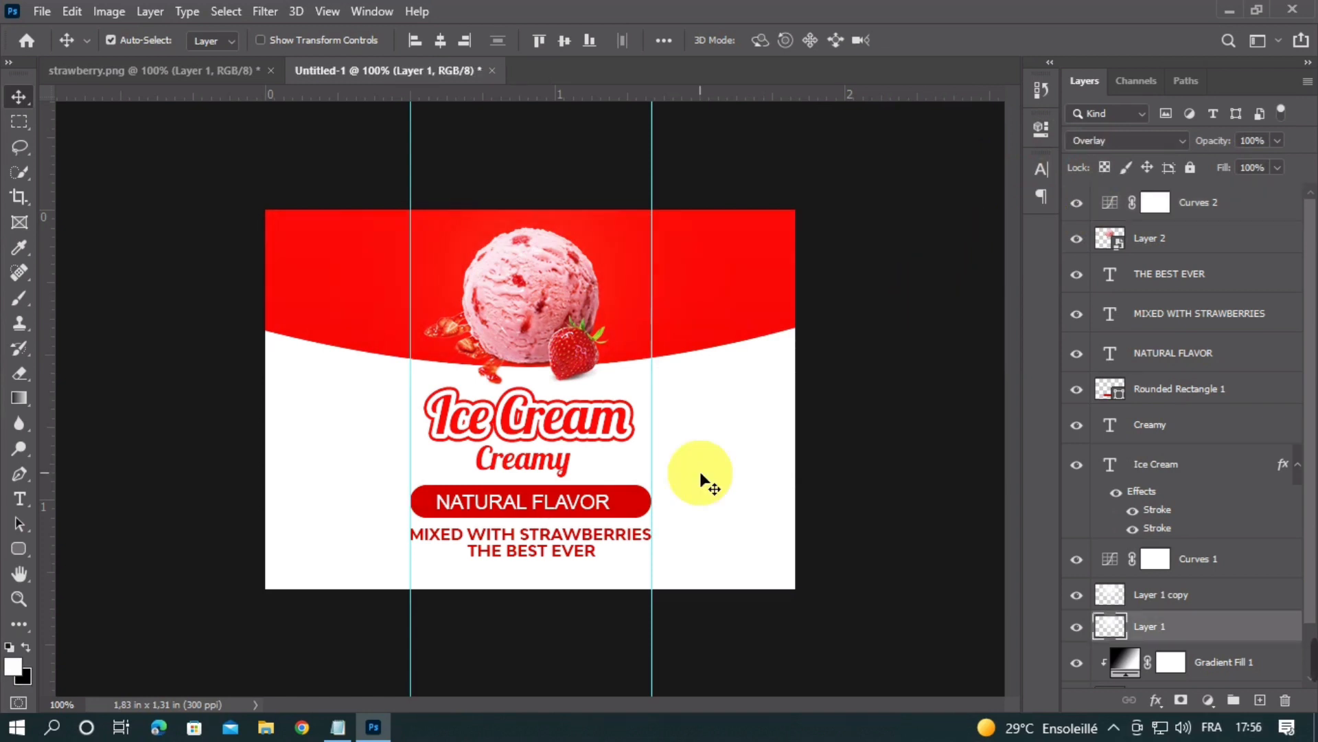
pyautogui.click(1188, 594)
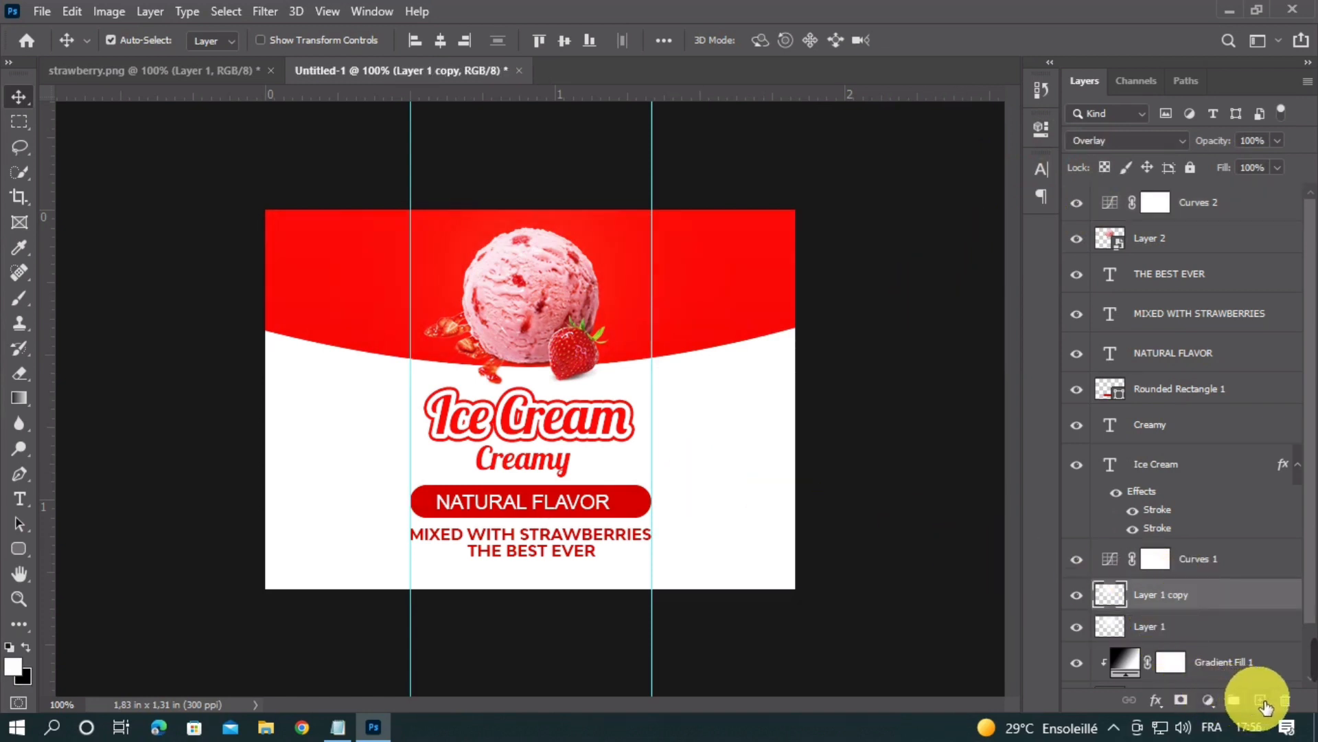
pyautogui.click(1260, 700)
pyautogui.click(20, 298)
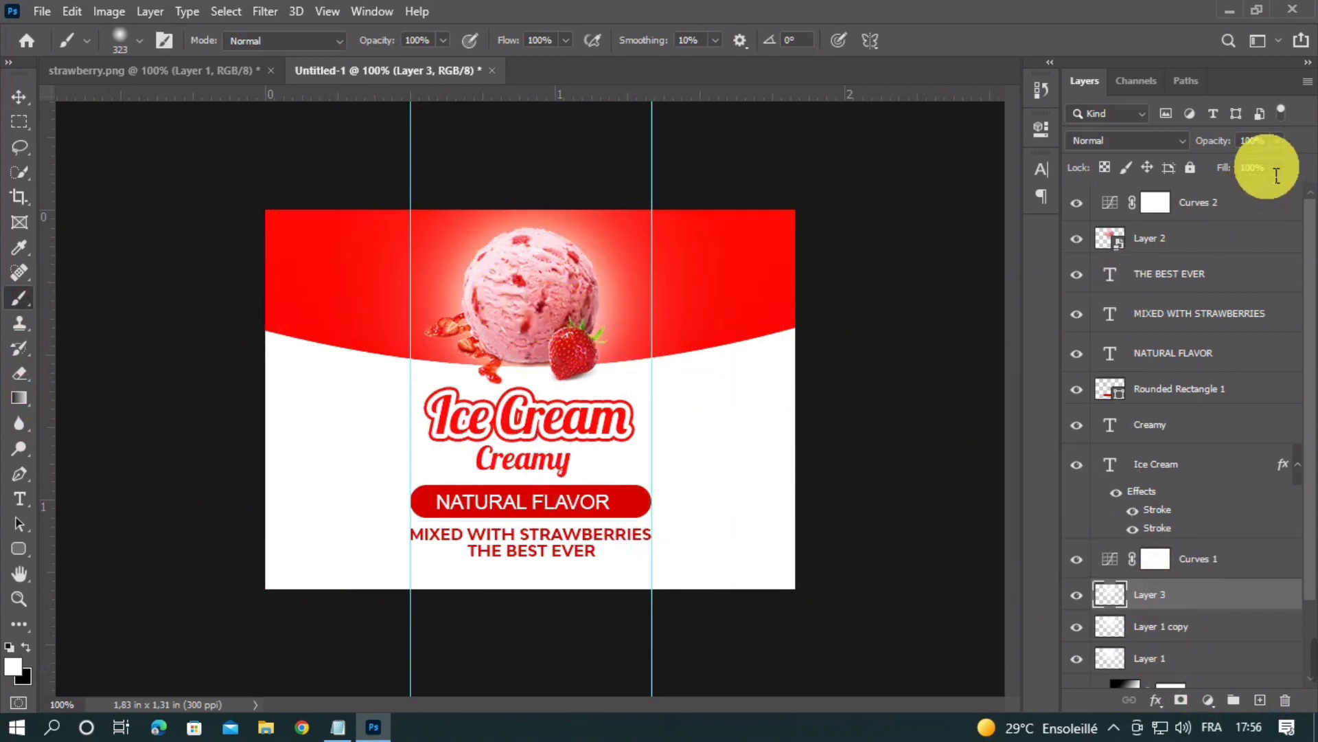
# Step: Set the blending mode of the new glow layer to Overlay and check the label at a smaller size
pyautogui.click(1171, 141)
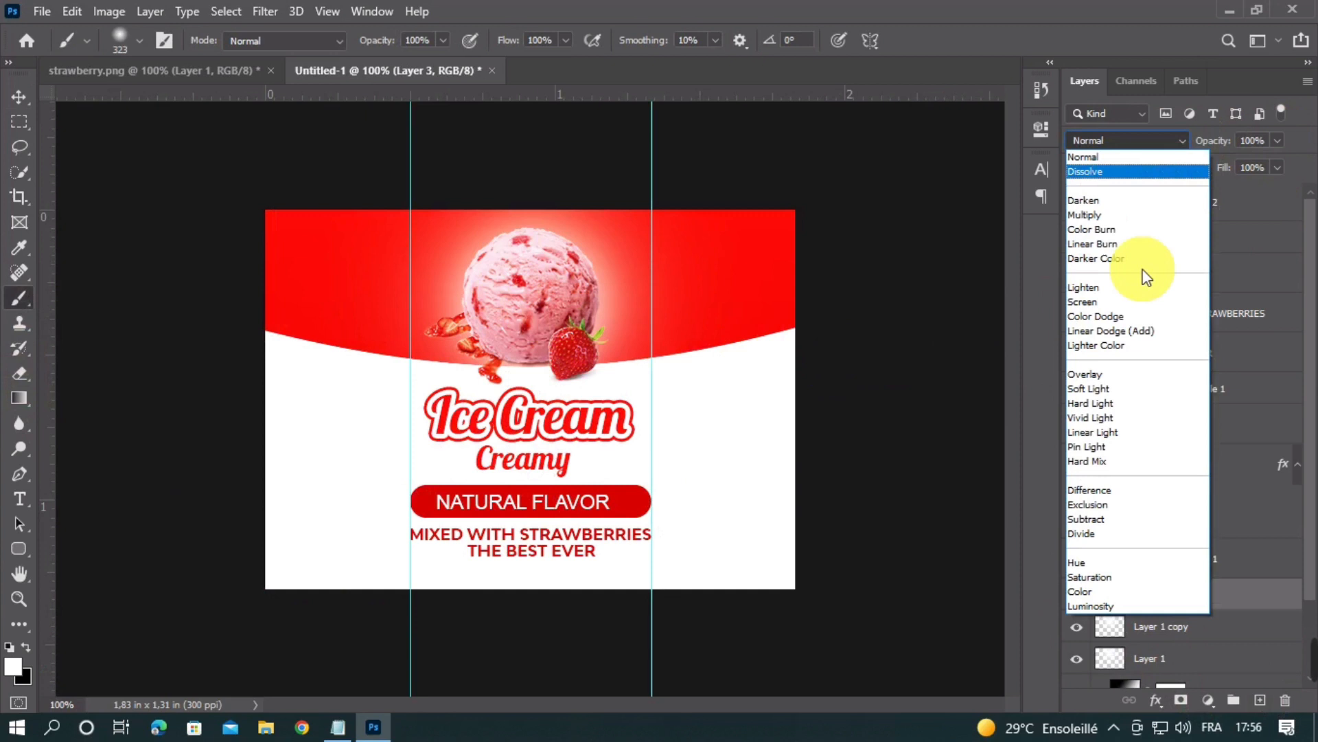
pyautogui.click(1093, 373)
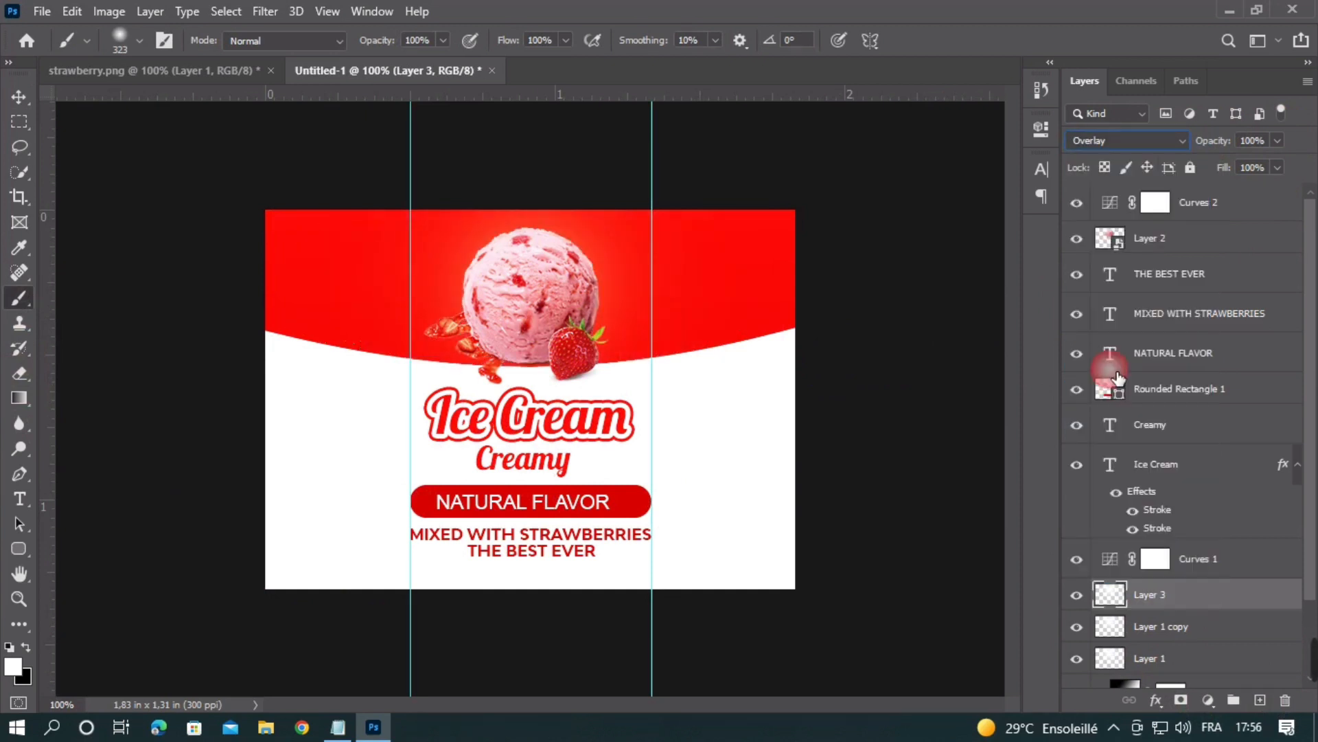
pyautogui.click(20, 97)
pyautogui.click(877, 341)
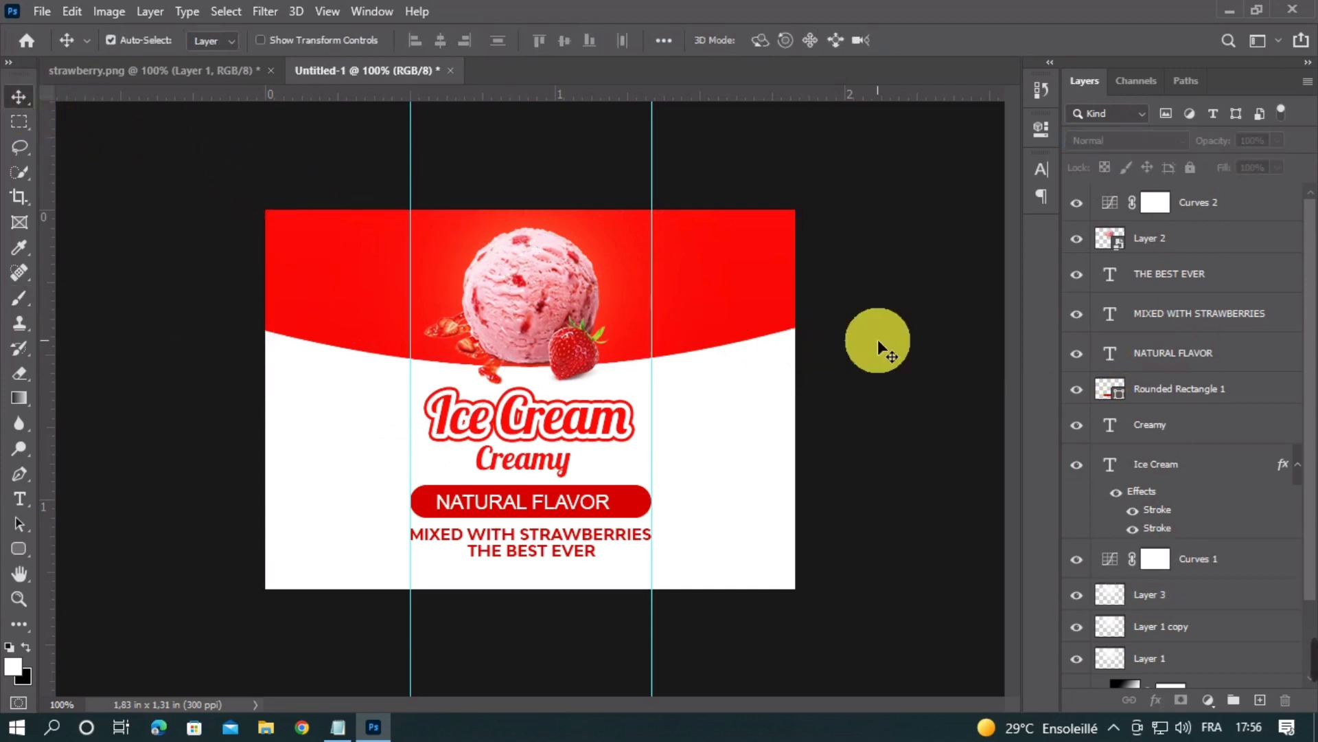
pyautogui.hotkey('ctrl', '-')
pyautogui.hotkey('ctrl', '-')
pyautogui.hotkey('ctrl', '-')
pyautogui.hotkey('ctrl', '+')
pyautogui.hotkey('ctrl', '+')
pyautogui.hotkey('ctrl', '+')
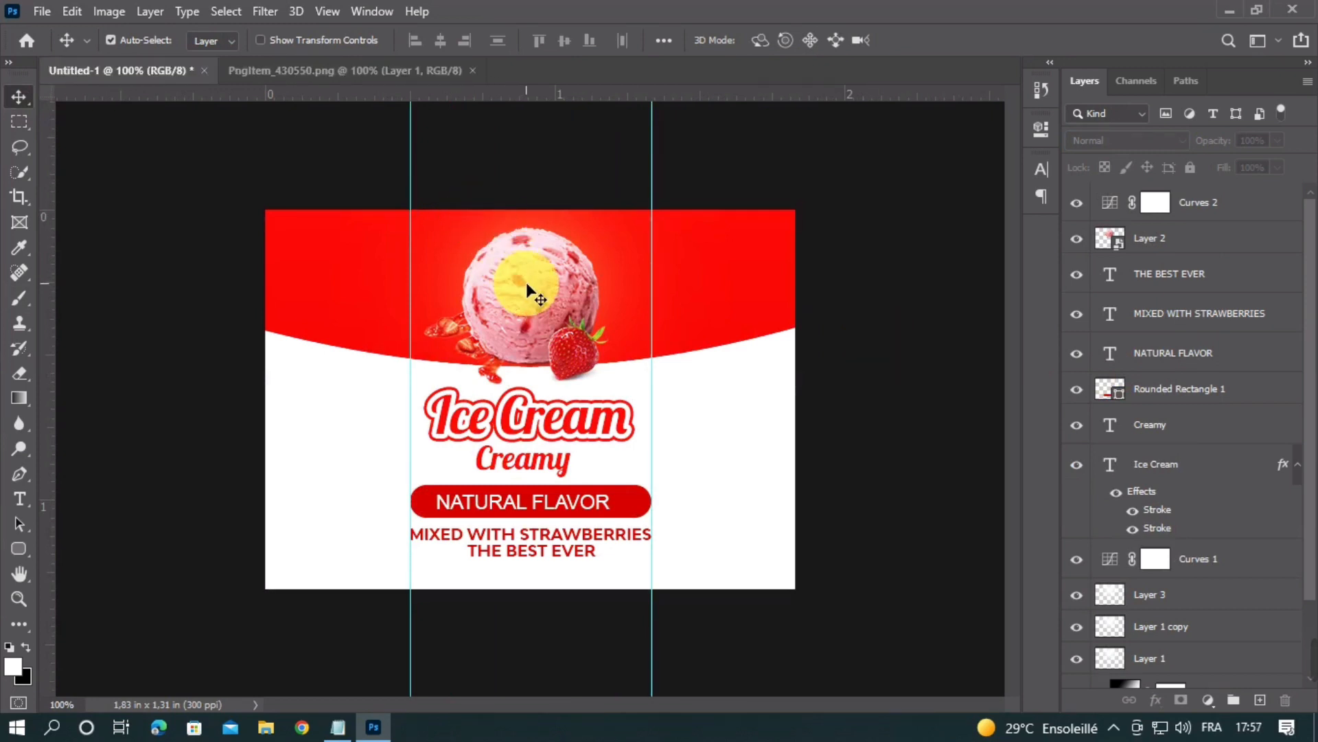
# Step: Shift the ice cream scoop slightly right and bring the Best Quality badge from PngItem_430550.png into the label document
pyautogui.moveTo(542, 289)
pyautogui.mouseDown()
pyautogui.moveTo(578, 290)
pyautogui.moveTo(556, 294)
pyautogui.mouseUp()
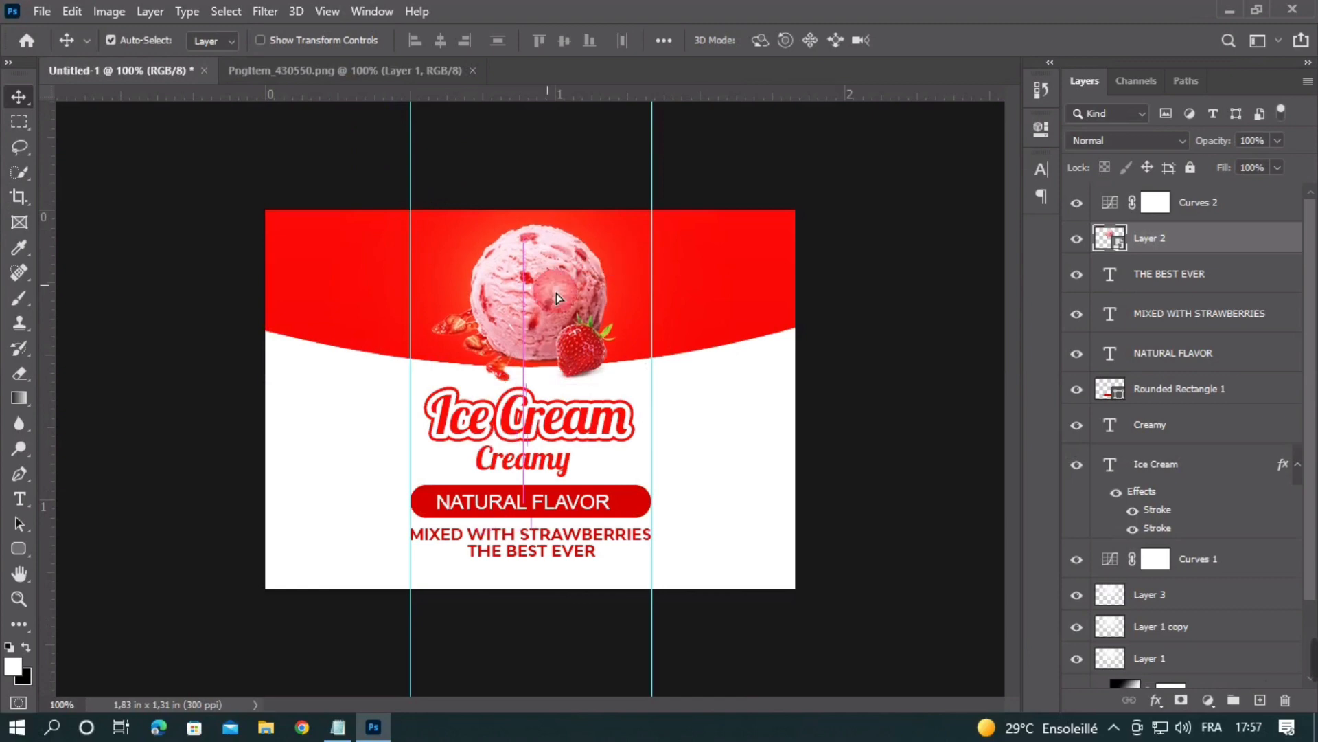
pyautogui.click(344, 72)
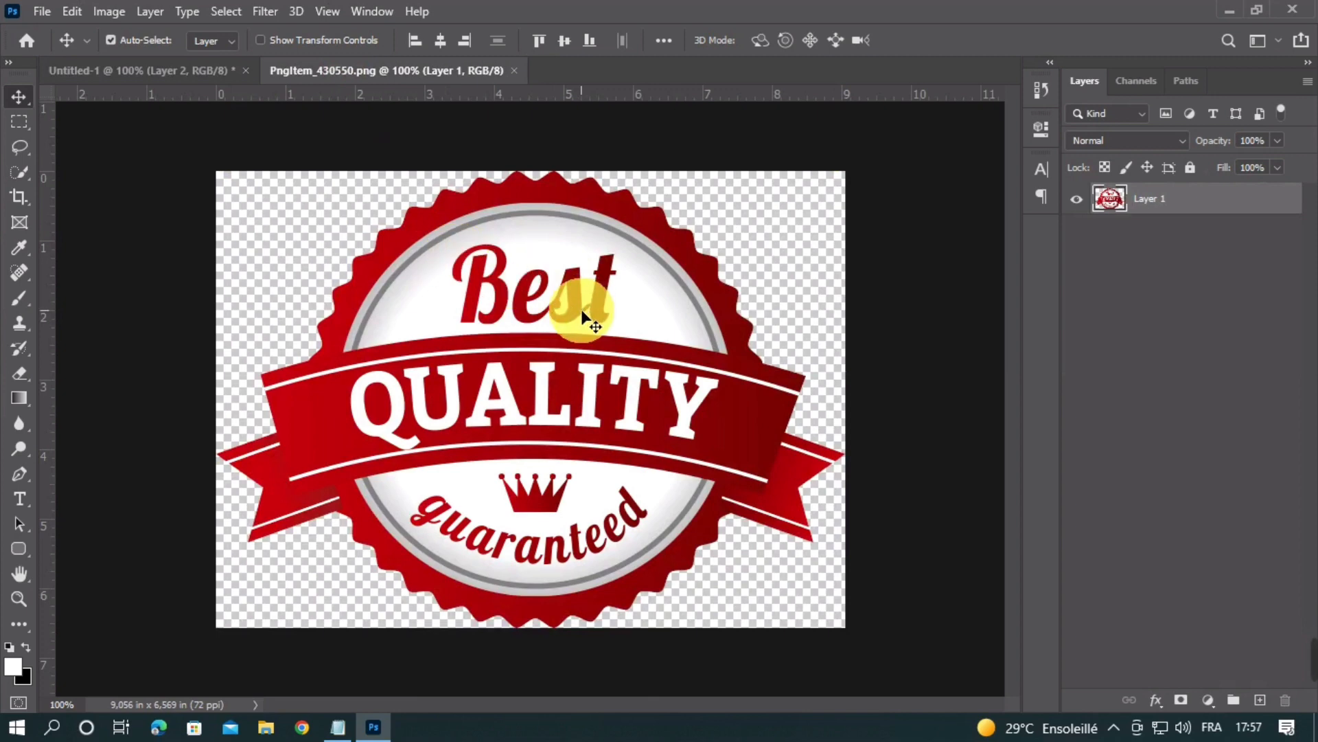
pyautogui.moveTo(581, 309); pyautogui.dragTo(599, 347)
# Step: Scale the Best Quality badge down to a small seal and place it to the right of the strawberry
pyautogui.hotkey('ctrl', 't')
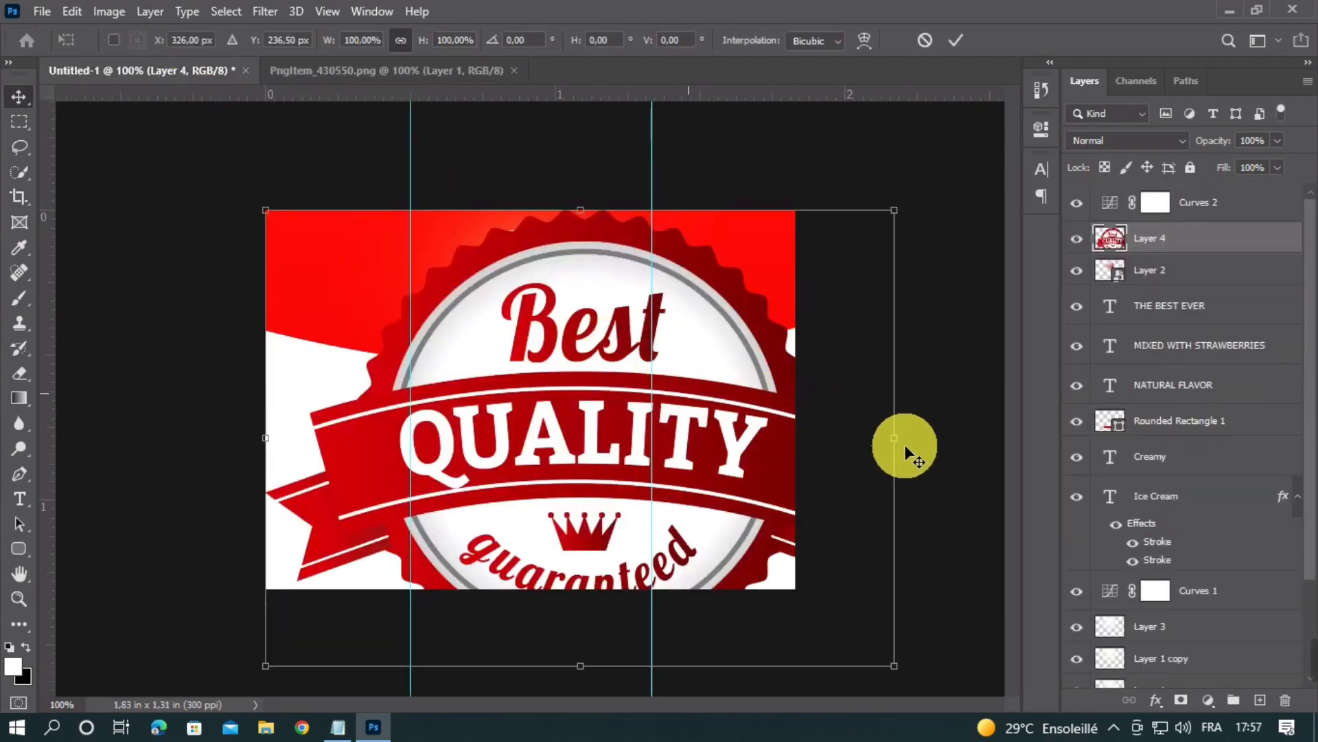
pyautogui.moveTo(898, 442); pyautogui.dragTo(669, 345)
pyautogui.press('Return')
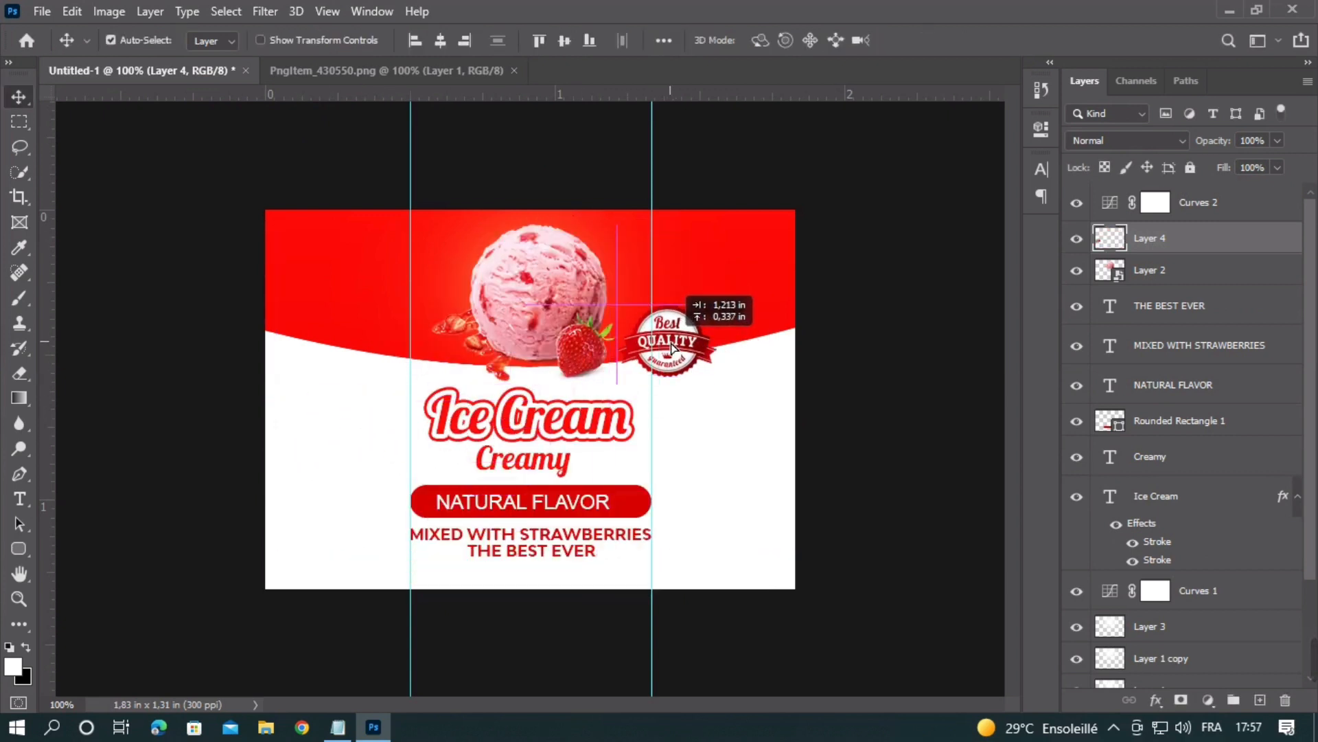
# Step: Rotate the badge about 12 degrees counterclockwise and position it across the right guide on the red header's curved edge
pyautogui.hotkey('ctrl', 't')
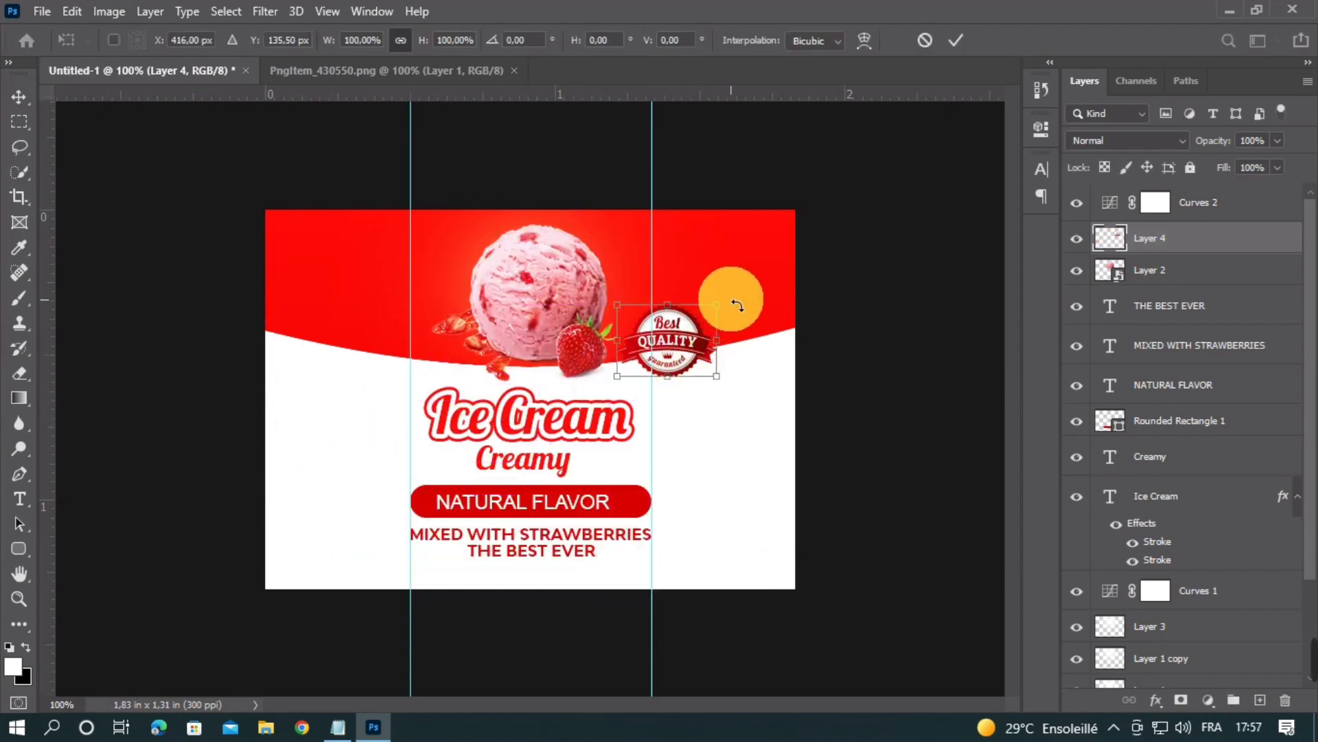
pyautogui.moveTo(729, 304); pyautogui.dragTo(726, 295)
pyautogui.press('Return')
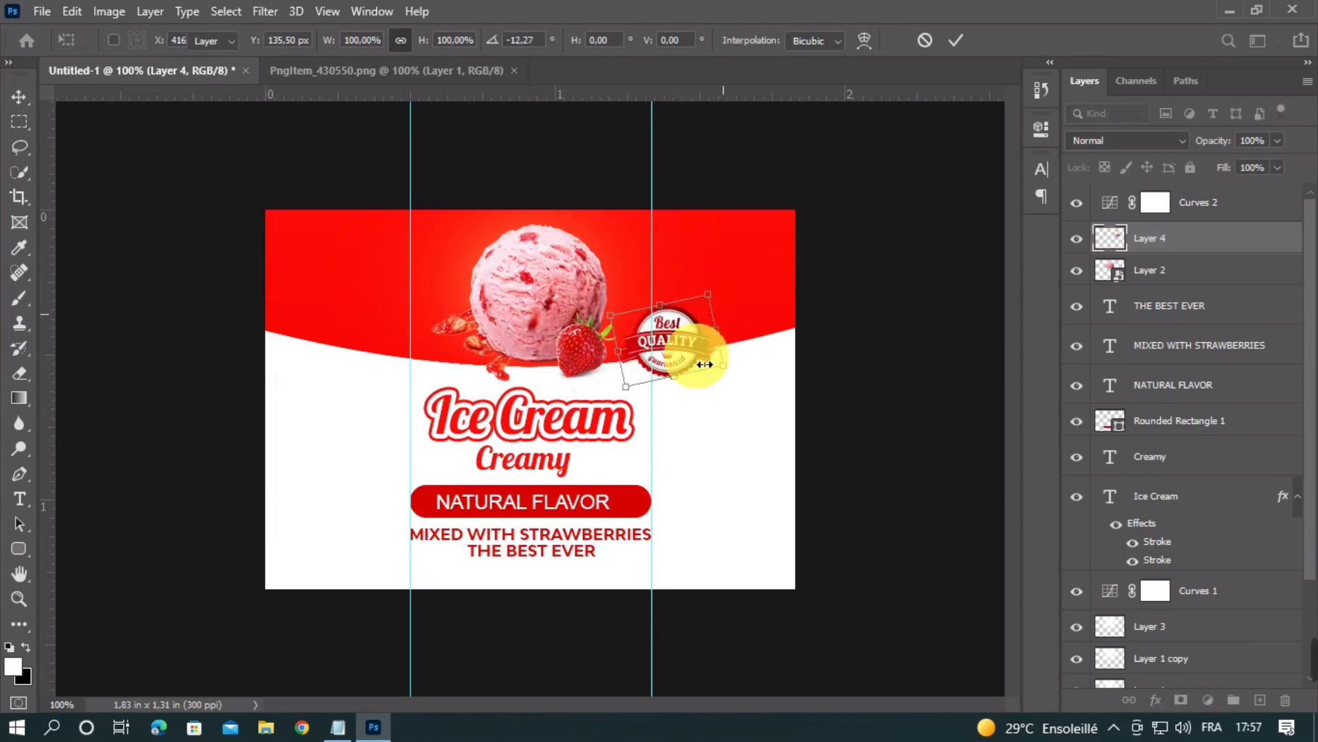
pyautogui.moveTo(687, 357); pyautogui.dragTo(676, 356)
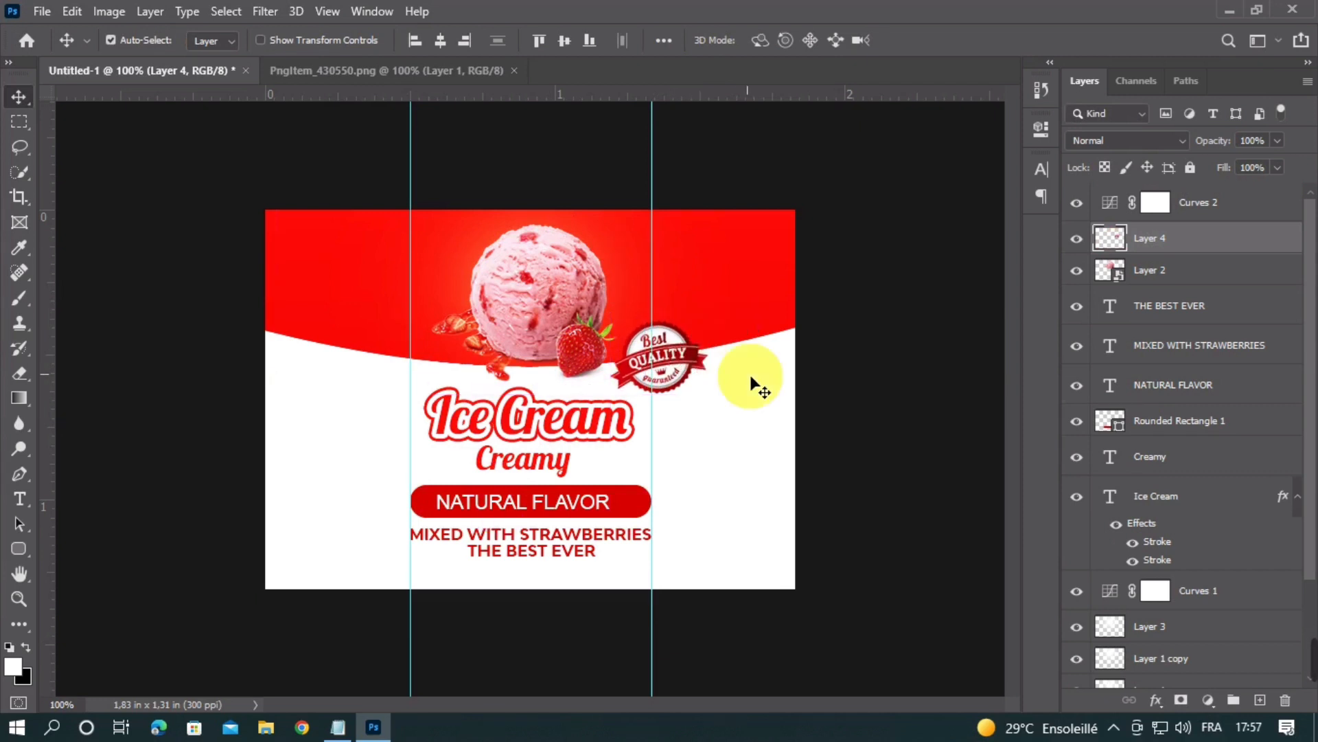
pyautogui.press('Right')
pyautogui.press('Right')
pyautogui.press('Down')
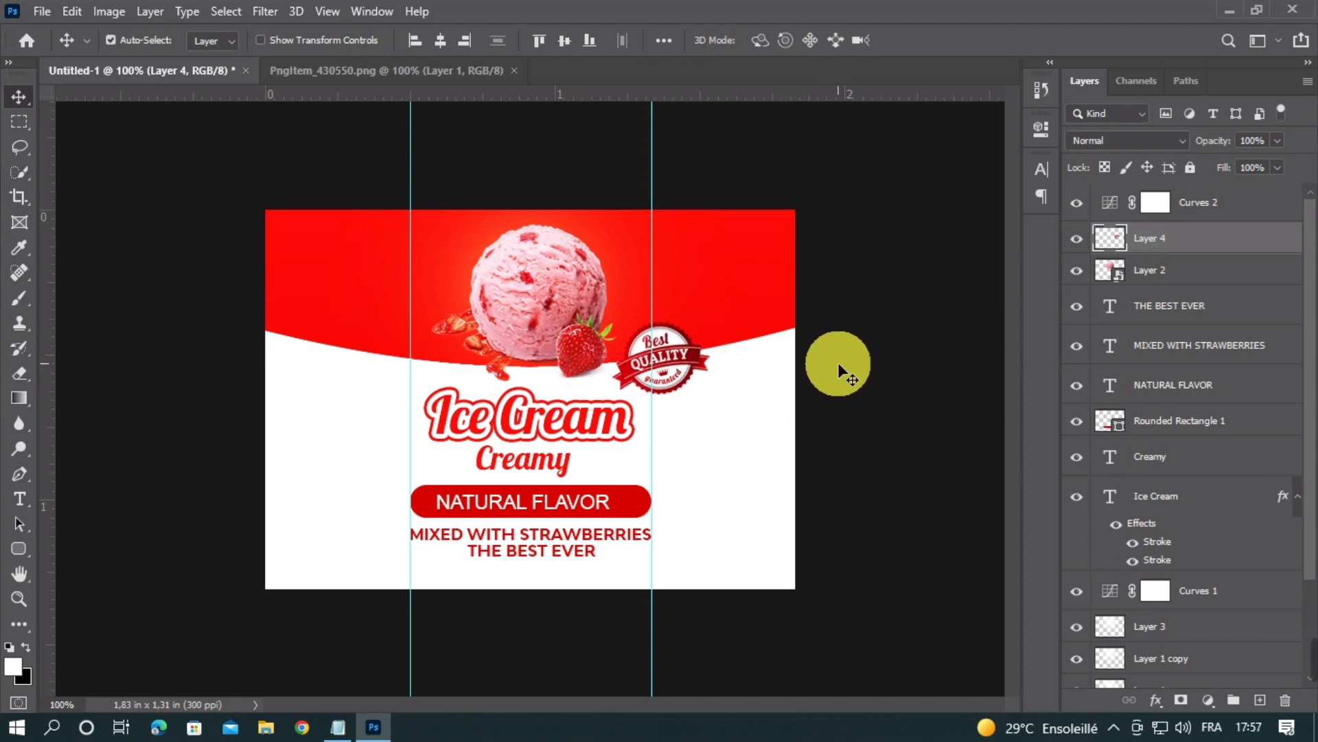
pyautogui.hotkey('ctrl', '-')
pyautogui.hotkey('ctrl', '+')
# Step: Lower the opacity of the Overlay glow layer "Layer 3" to 67%
pyautogui.click(1167, 628)
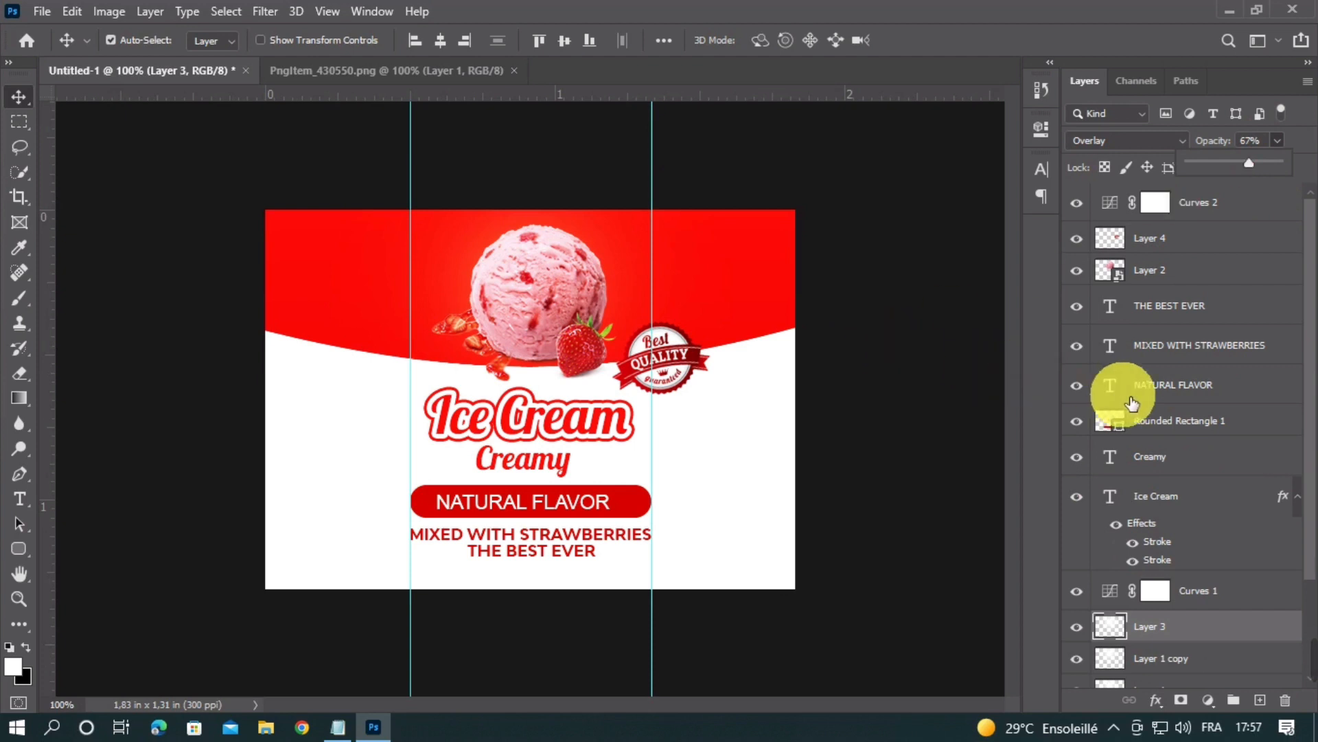
pyautogui.click(933, 342)
pyautogui.hotkey('ctrl', '-')
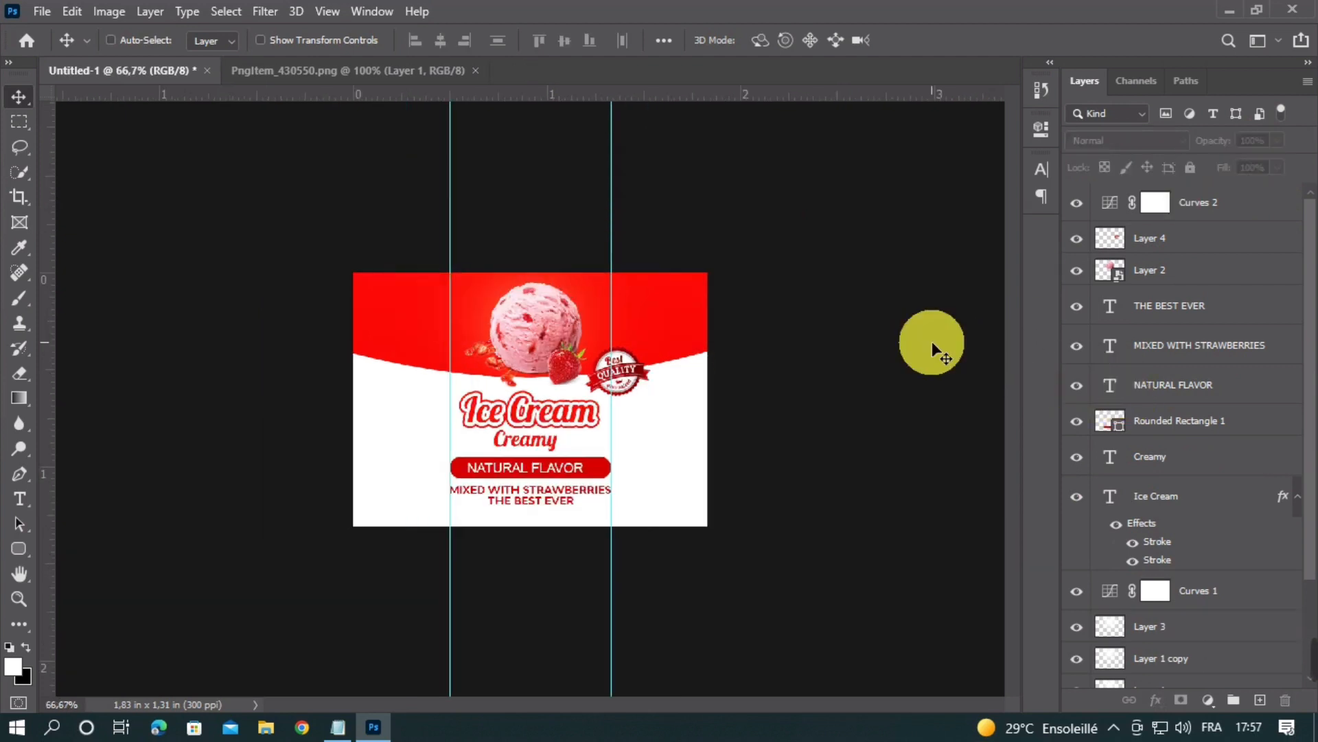
pyautogui.hotkey('ctrl', '+')
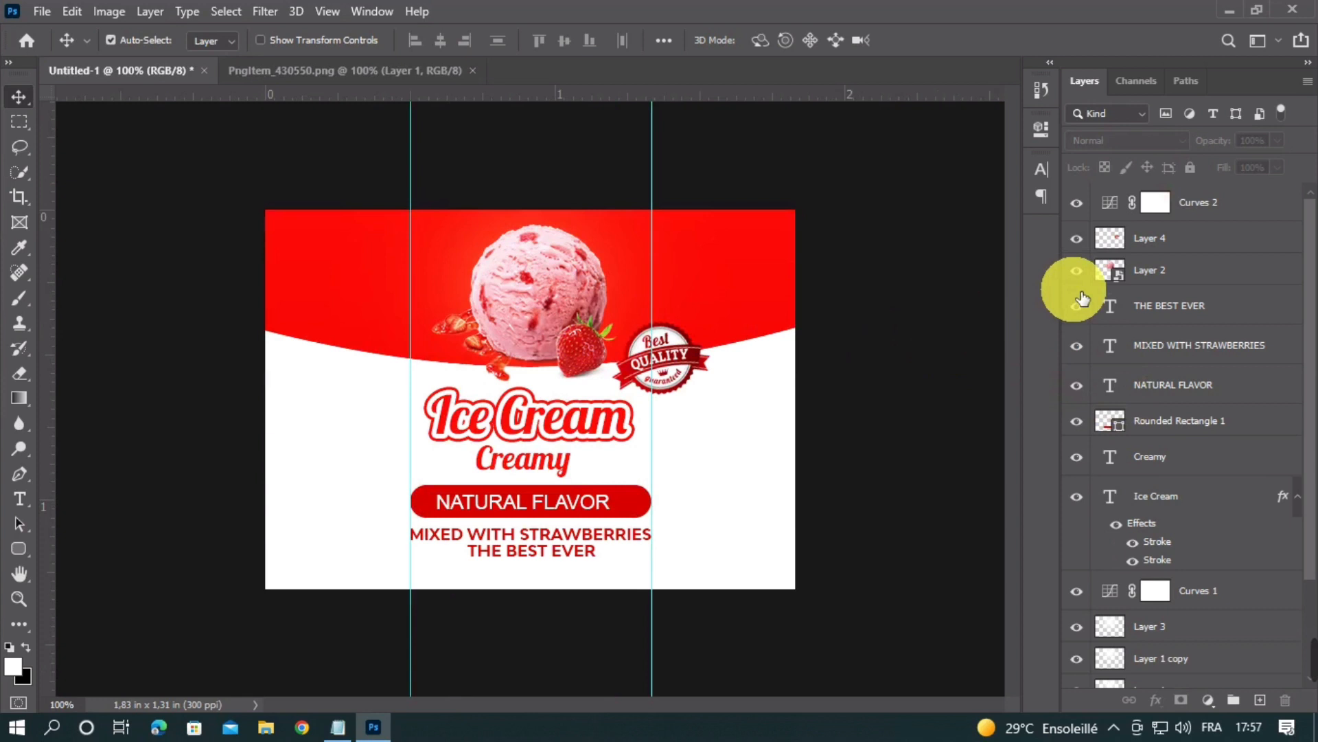
# Step: Stamp all visible layers into a new merged layer above "Curves 2"
pyautogui.click(1232, 206)
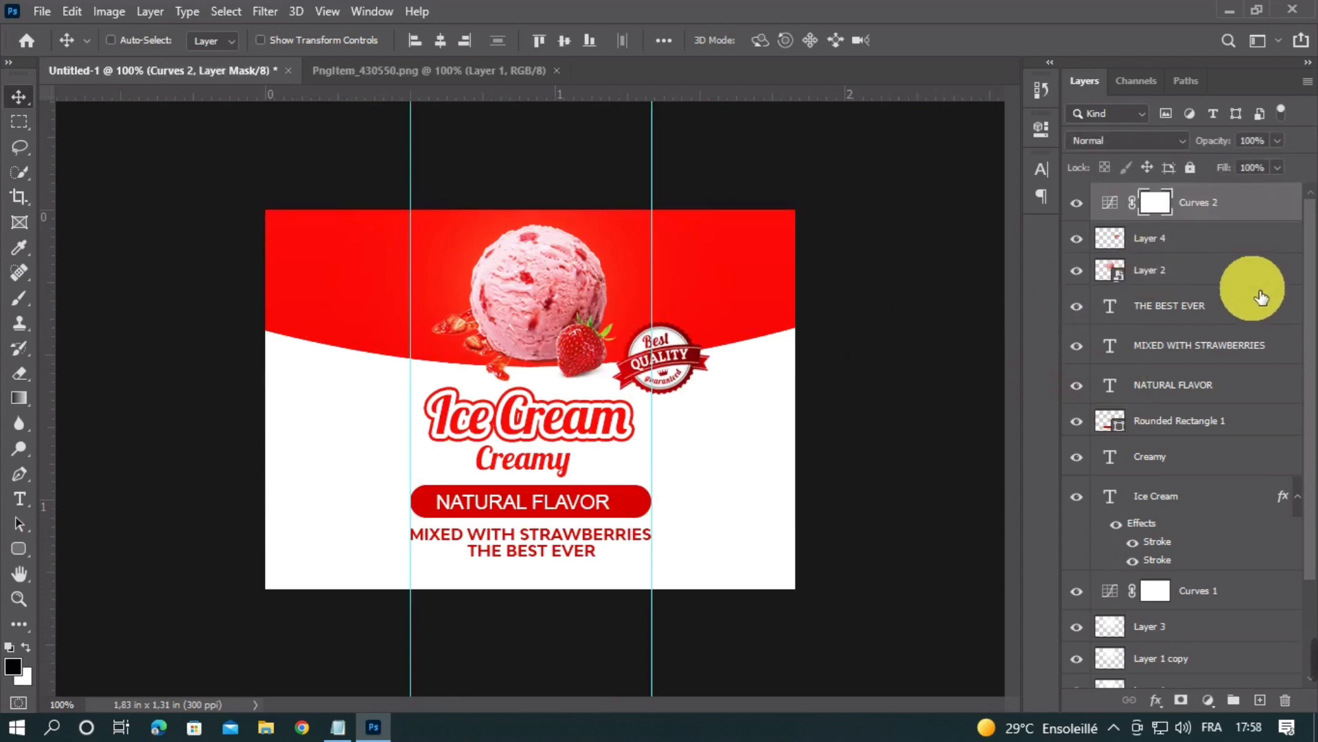
pyautogui.hotkey('ctrl', 'shift', 'alt', 'e')
pyautogui.press('x')
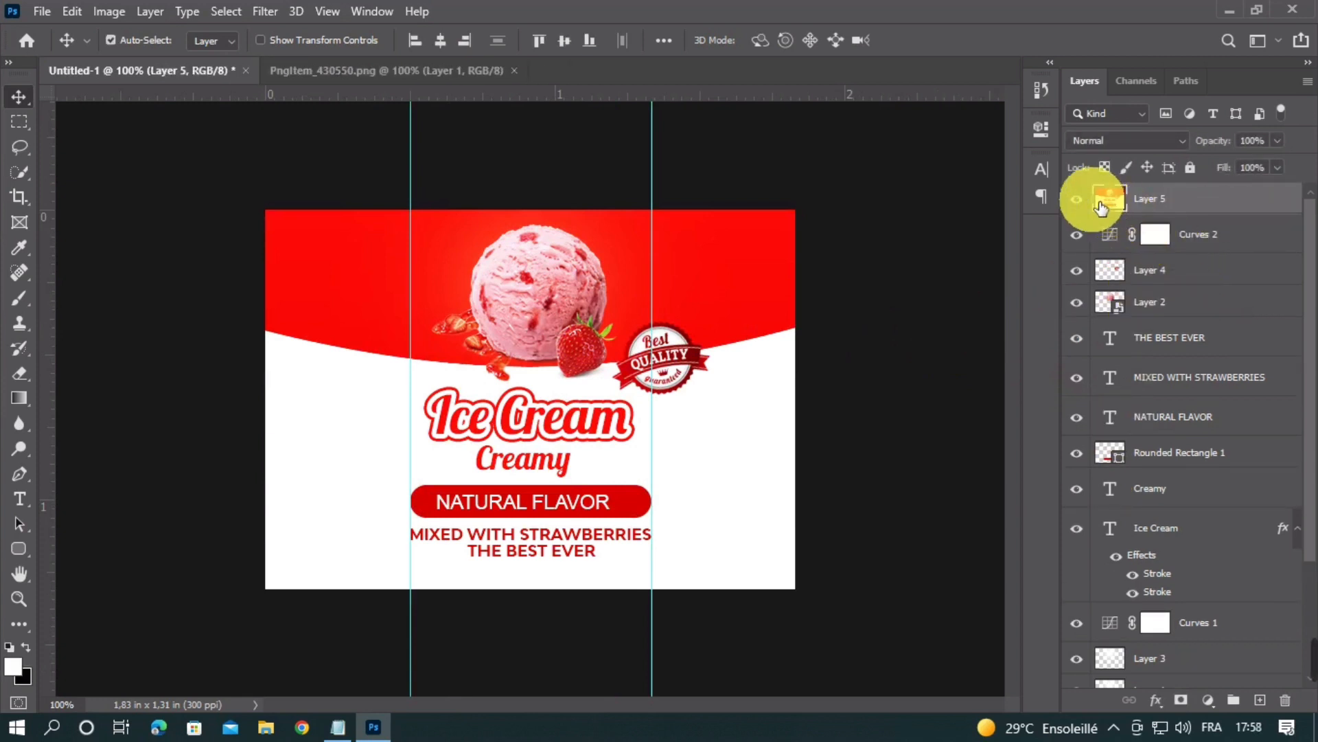
# Step: Create a new white RGB document of 1870 x 1870 px at 300 pixels/inch from the "Saved 1" preset
pyautogui.hotkey('ctrl', 'n')
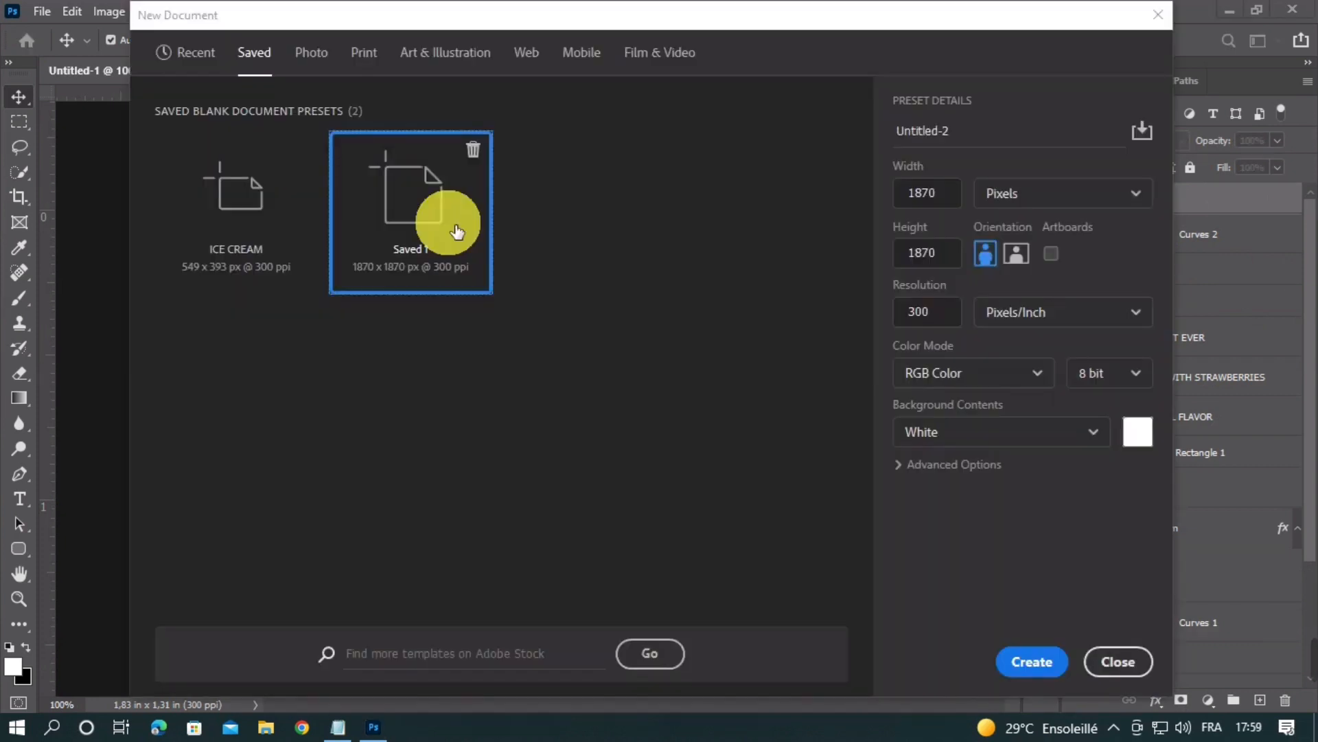
pyautogui.click(927, 193)
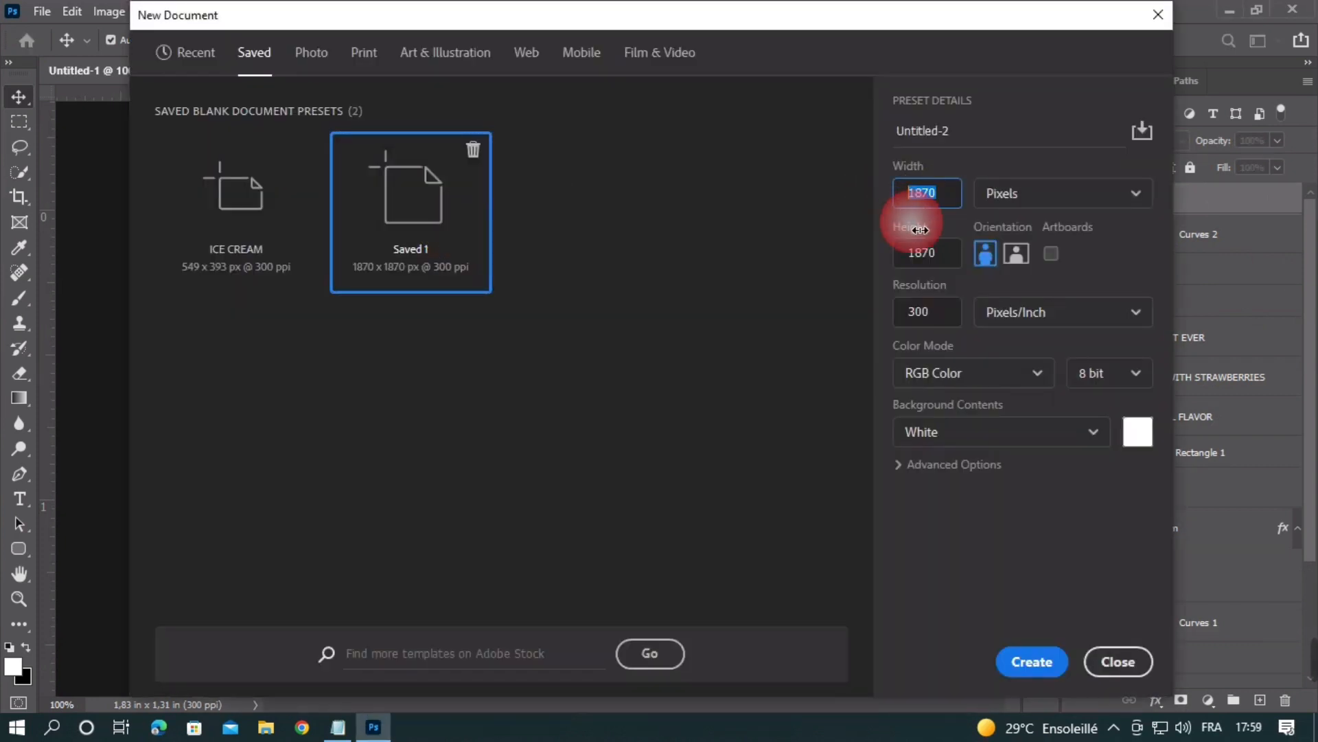
pyautogui.press('Tab')
pyautogui.press('Tab')
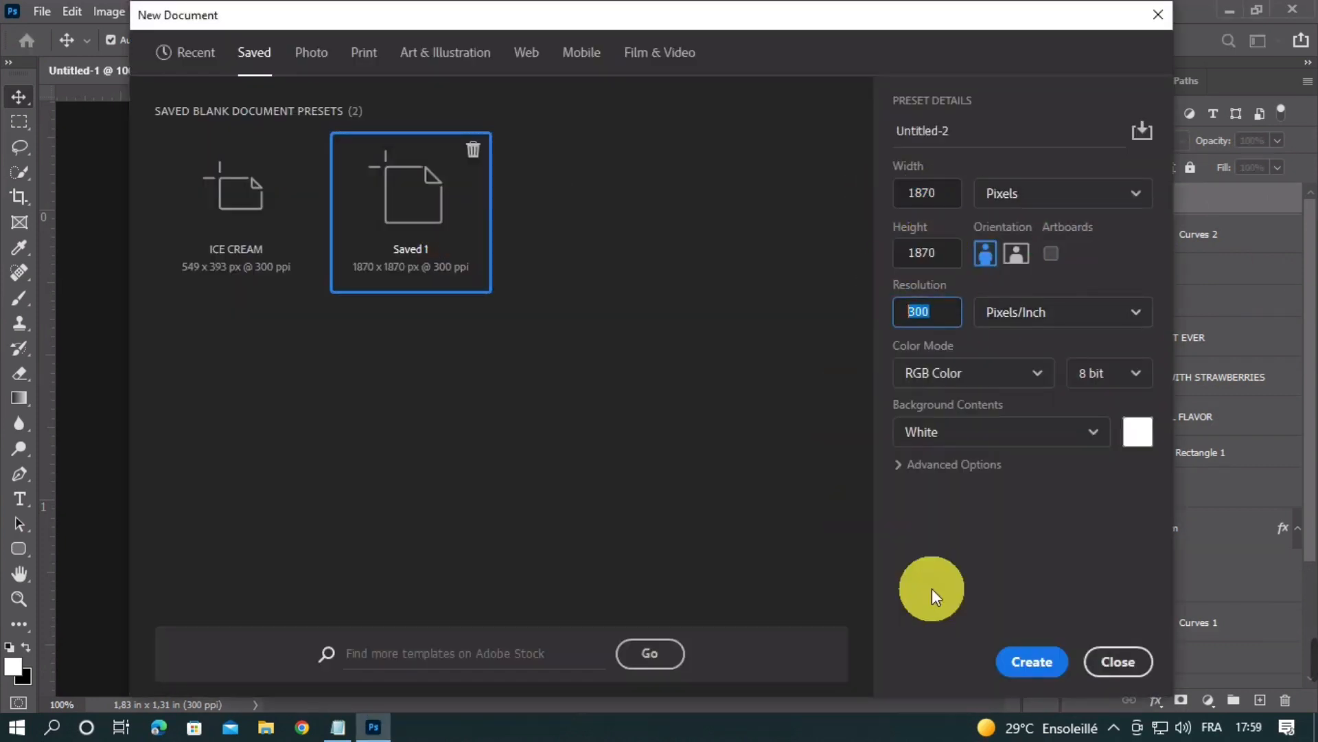
pyautogui.click(1029, 660)
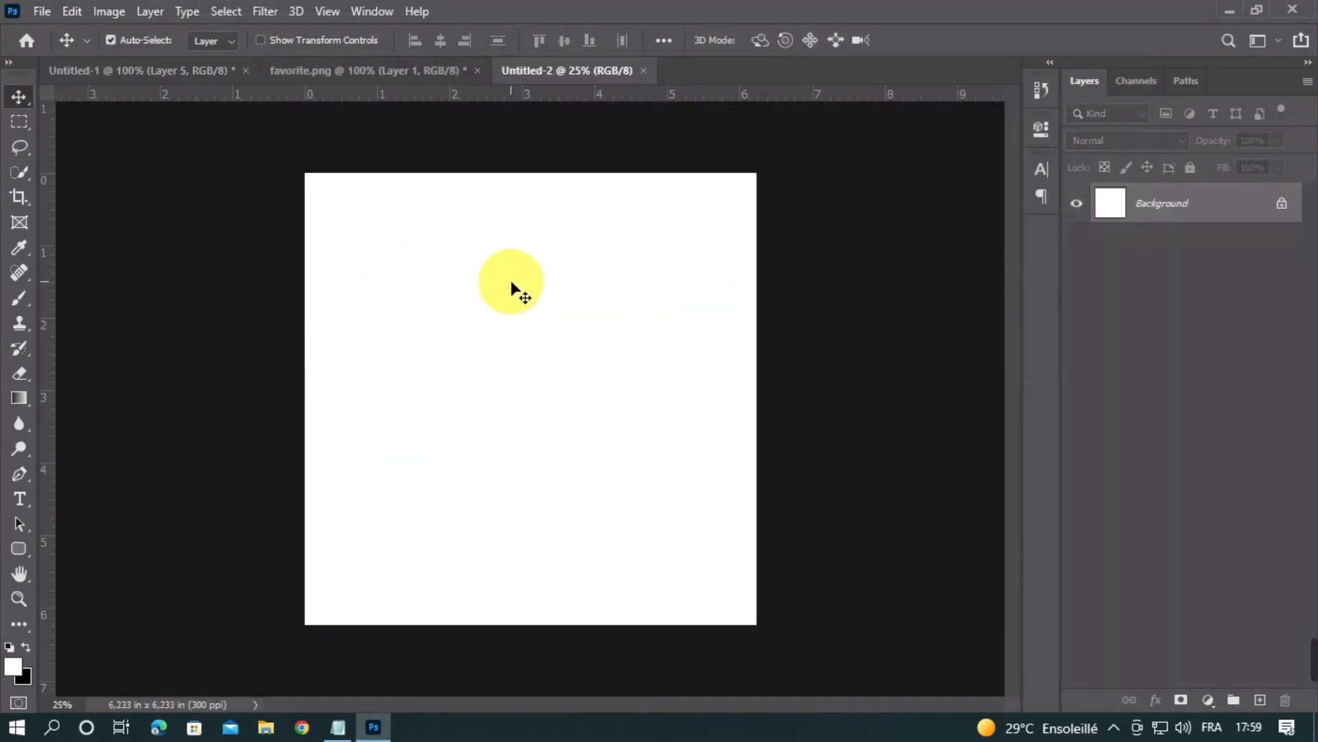
# Step: Draw a circle shape 1594 px in diameter with the Ellipse tool on the new canvas
pyautogui.rightClick(19, 550)
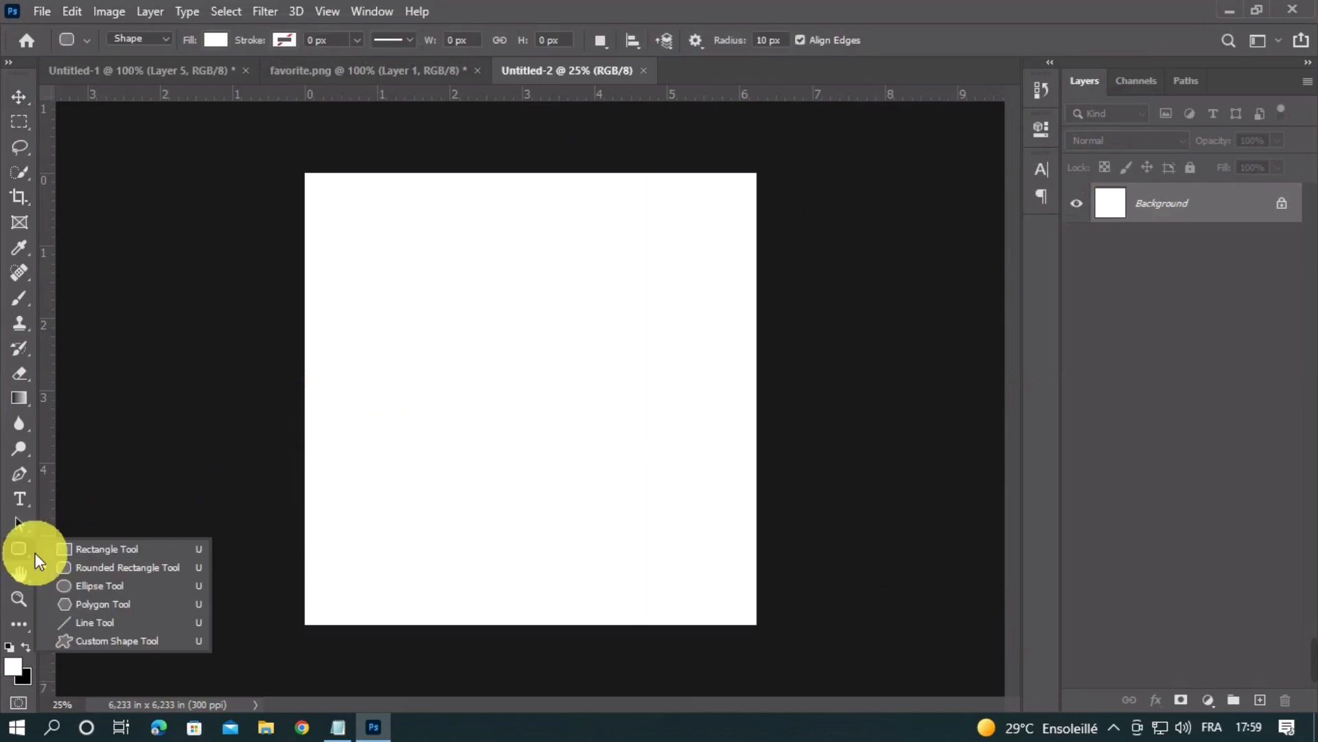
pyautogui.click(98, 583)
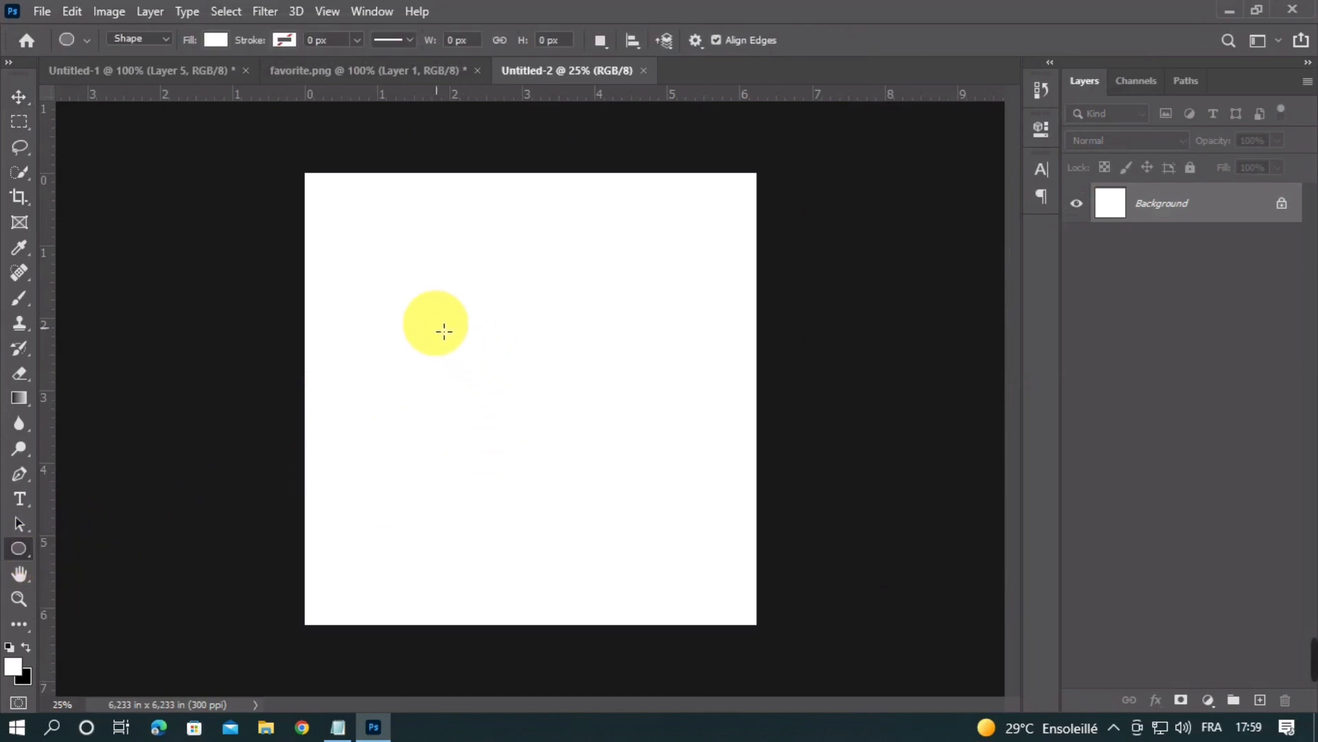
pyautogui.moveTo(388, 249); pyautogui.dragTo(790, 640)
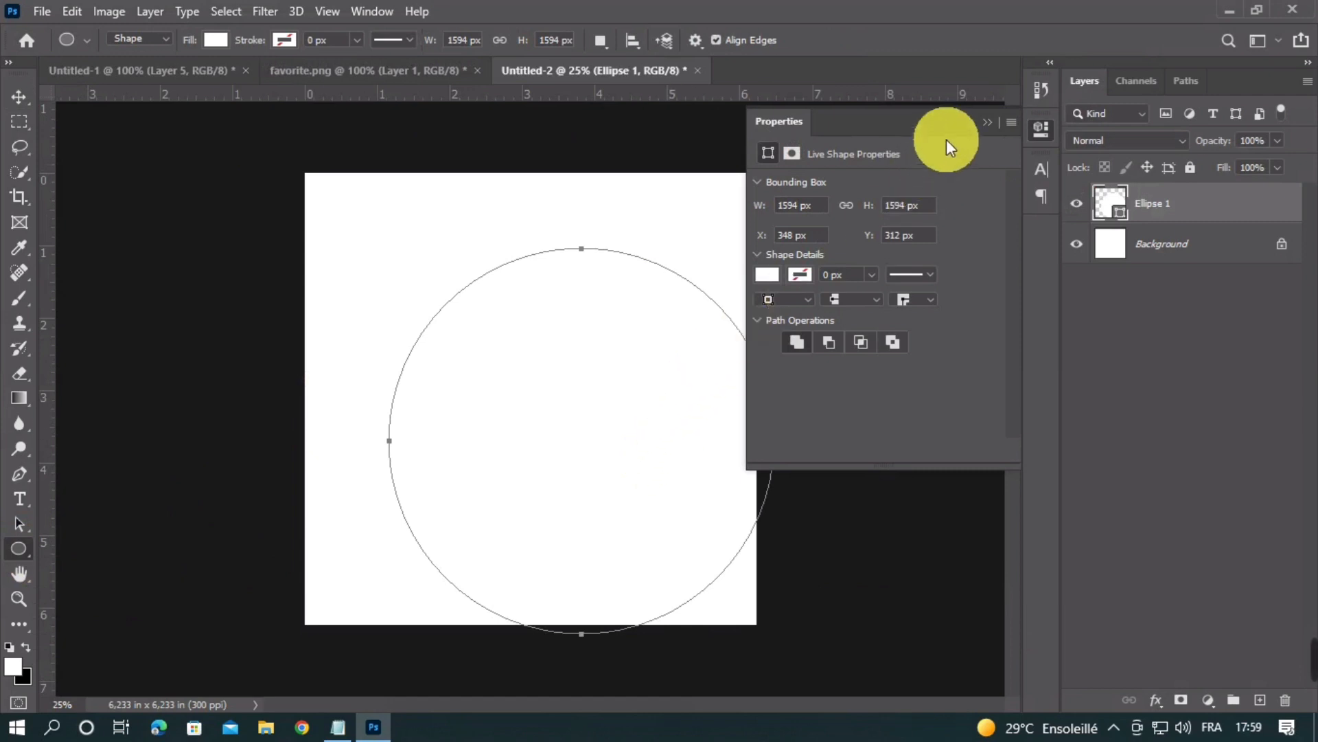
pyautogui.click(987, 122)
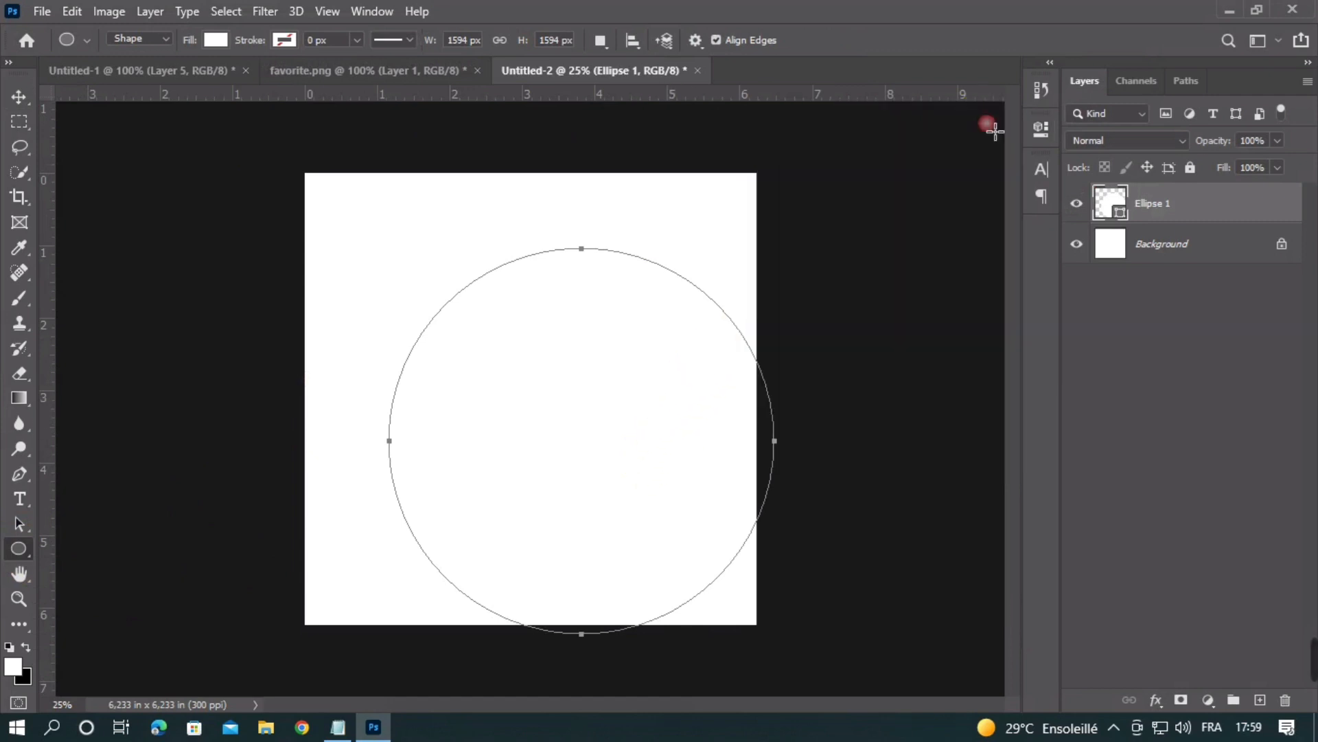
pyautogui.click(25, 95)
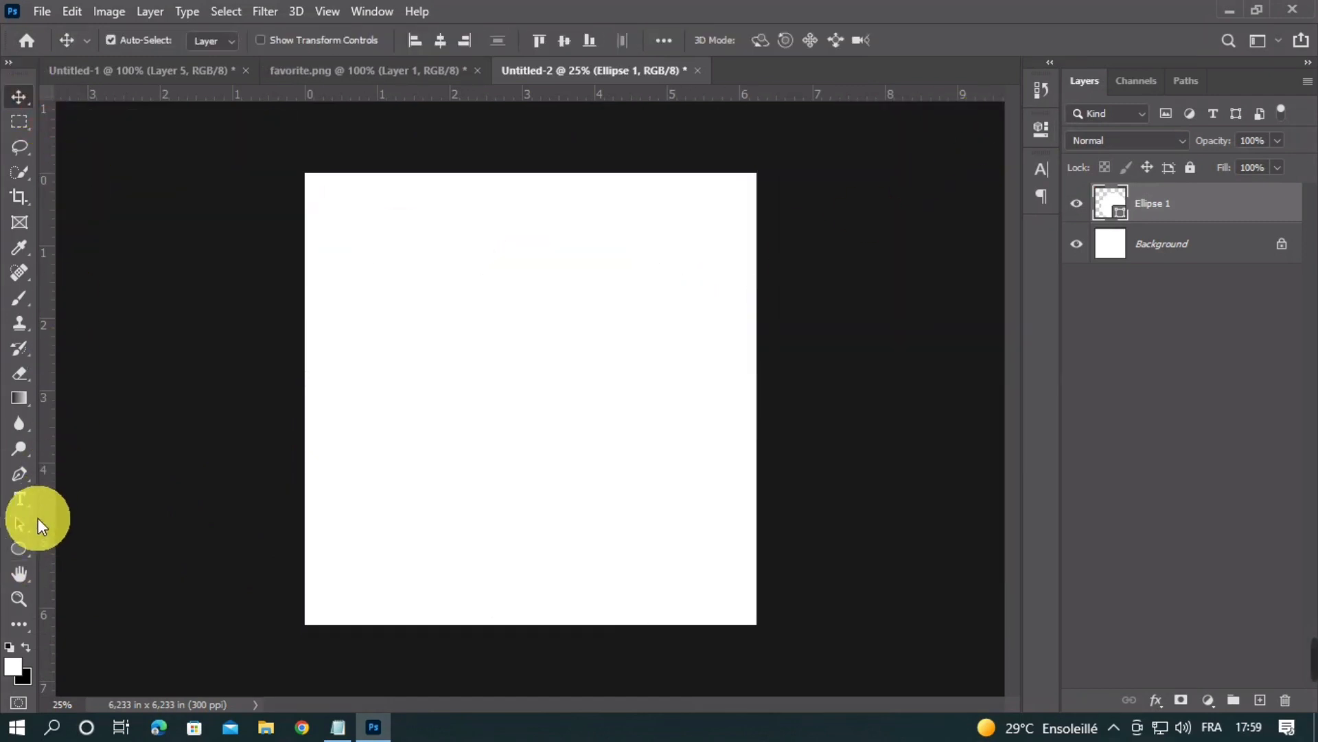
# Step: Copy the colour code f60e09 from the Notepad notes and apply it as the circle's fill
pyautogui.click(27, 550)
pyautogui.click(340, 725)
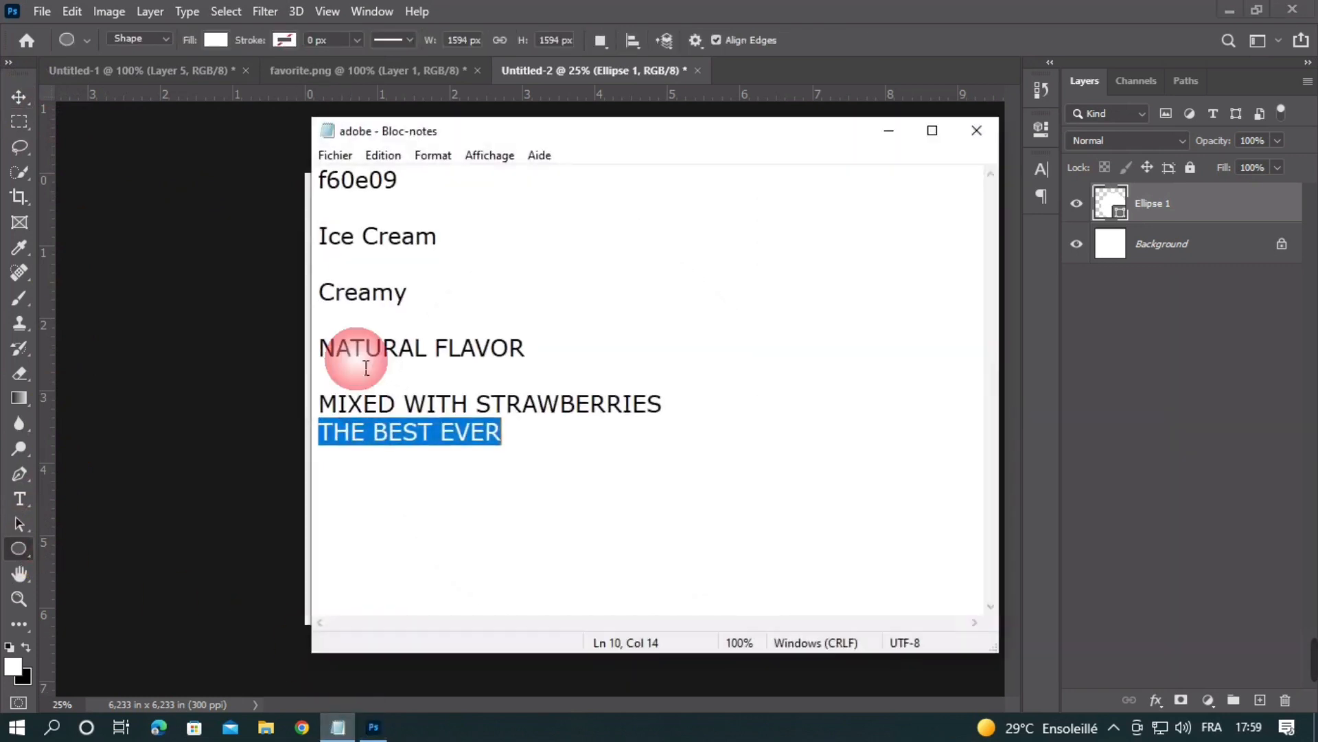
pyautogui.doubleClick(358, 182)
pyautogui.hotkey('ctrl', 'c')
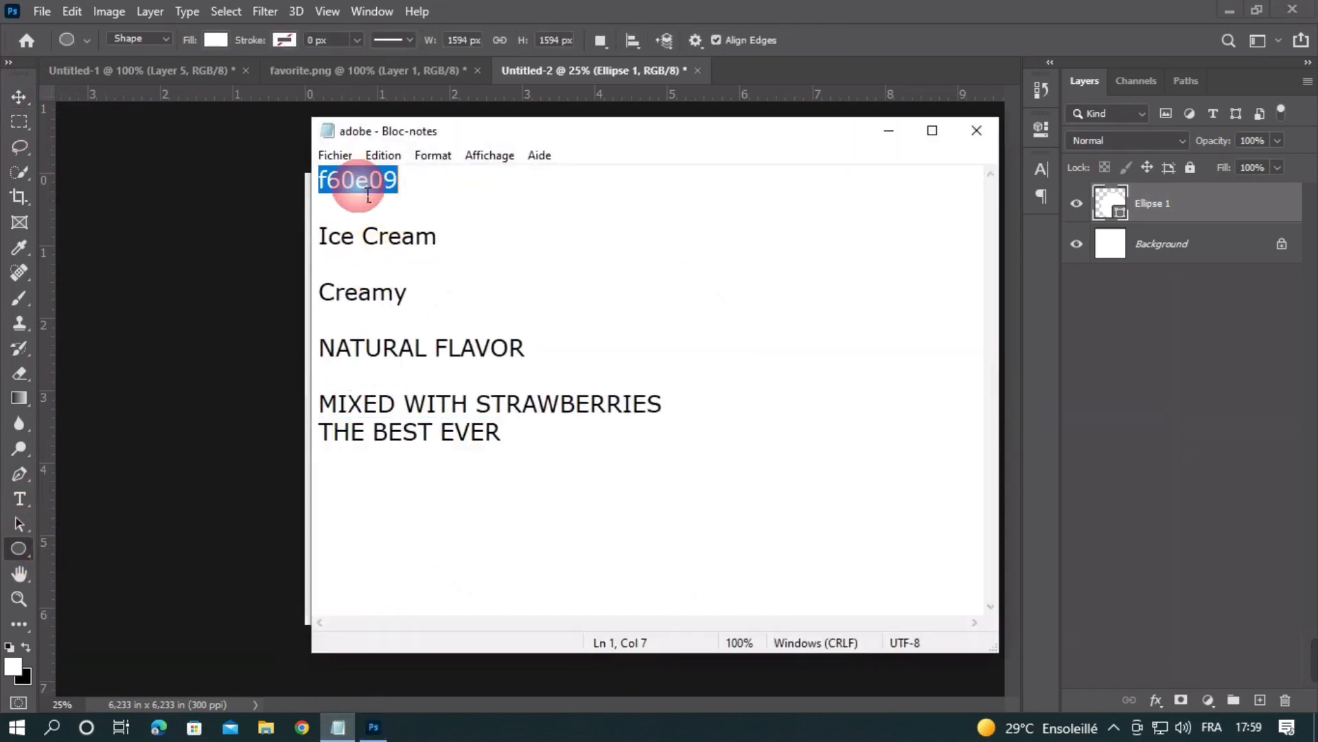
pyautogui.click(889, 130)
pyautogui.click(216, 40)
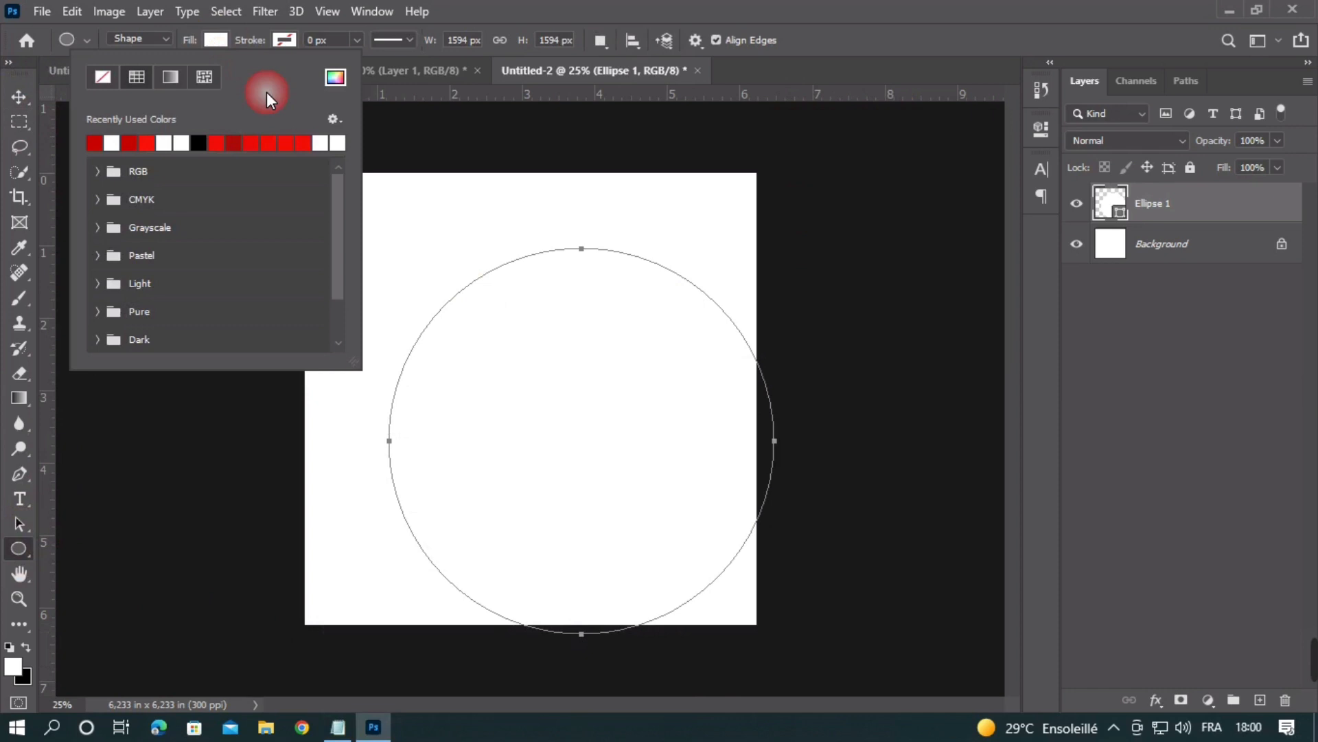
pyautogui.click(335, 78)
pyautogui.hotkey('ctrl', 'v')
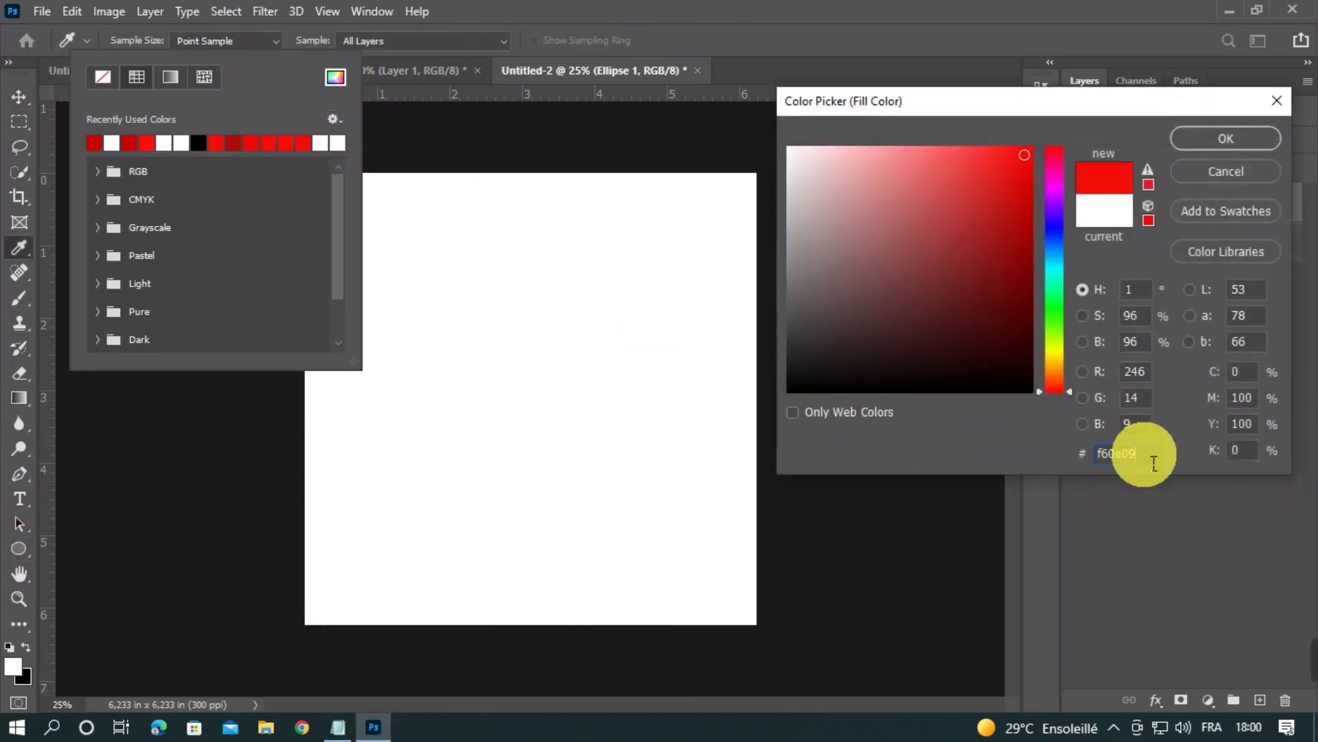
pyautogui.click(1185, 141)
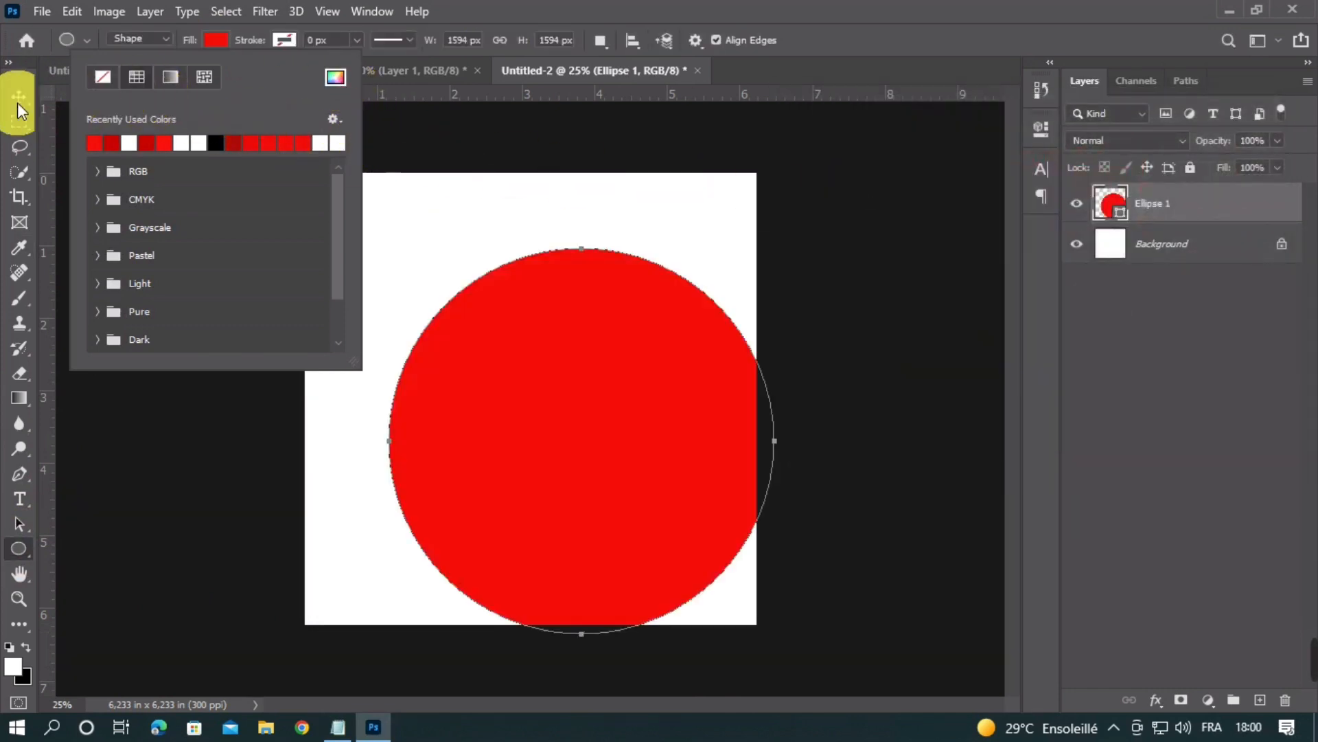
# Step: Scale the red circle to 117.31% and centre it so it touches all four canvas edges
pyautogui.click(20, 110)
pyautogui.moveTo(604, 369); pyautogui.dragTo(579, 328)
pyautogui.hotkey('ctrl', 't')
pyautogui.moveTo(553, 210); pyautogui.dragTo(552, 176)
pyautogui.moveTo(587, 306); pyautogui.dragTo(580, 310)
pyautogui.moveTo(535, 601); pyautogui.dragTo(530, 625)
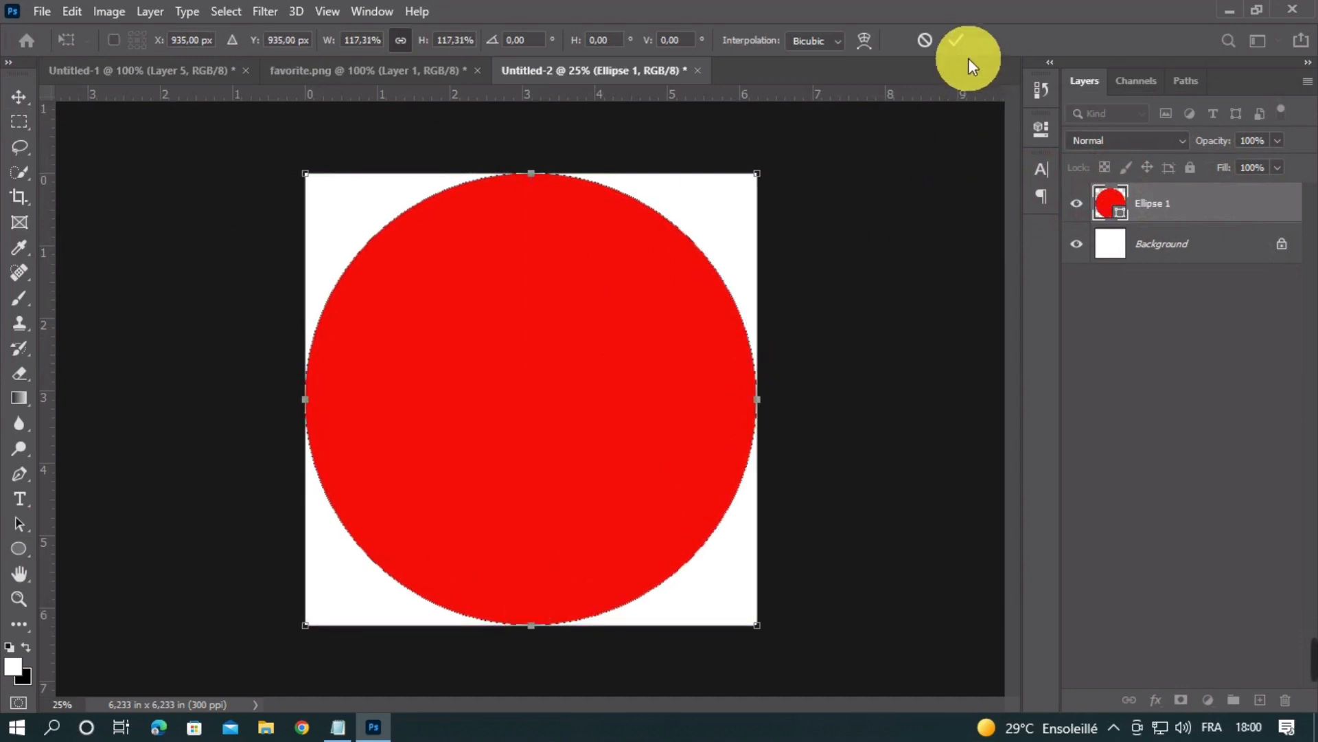
pyautogui.click(958, 42)
pyautogui.click(1077, 245)
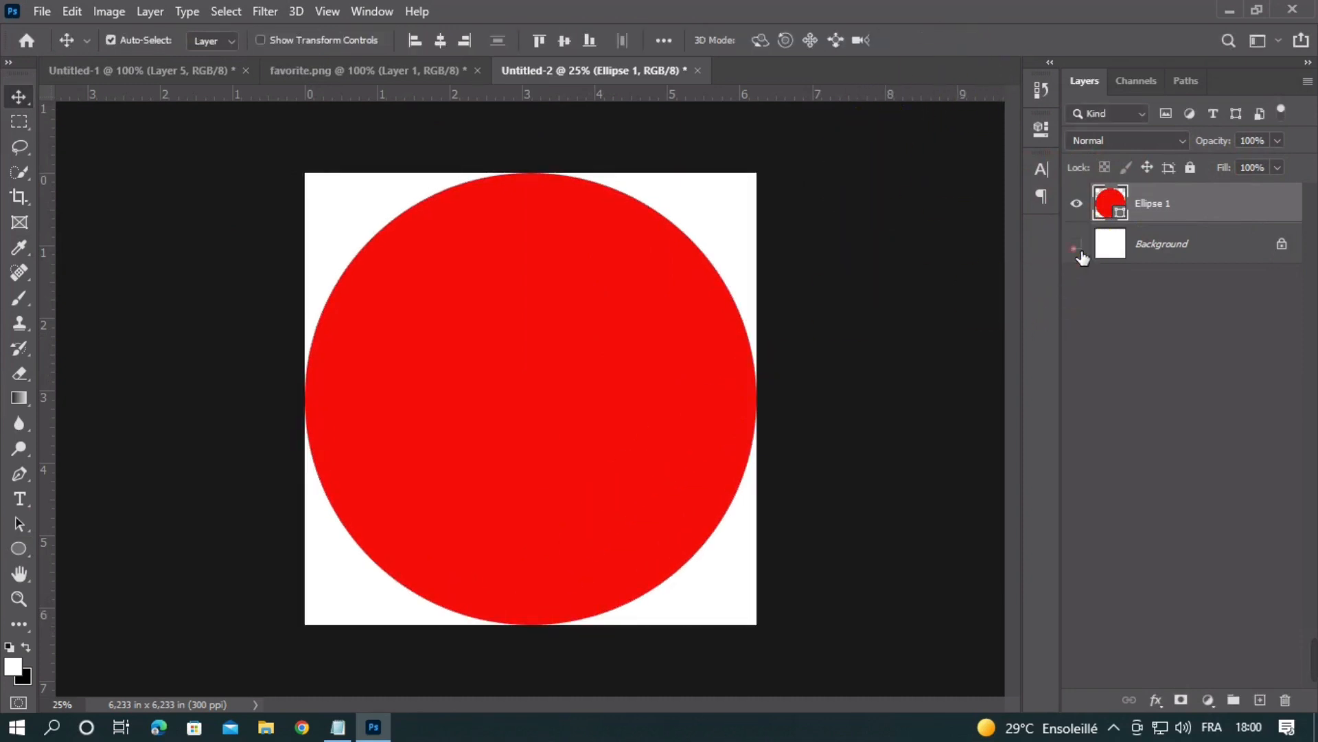
pyautogui.click(1077, 245)
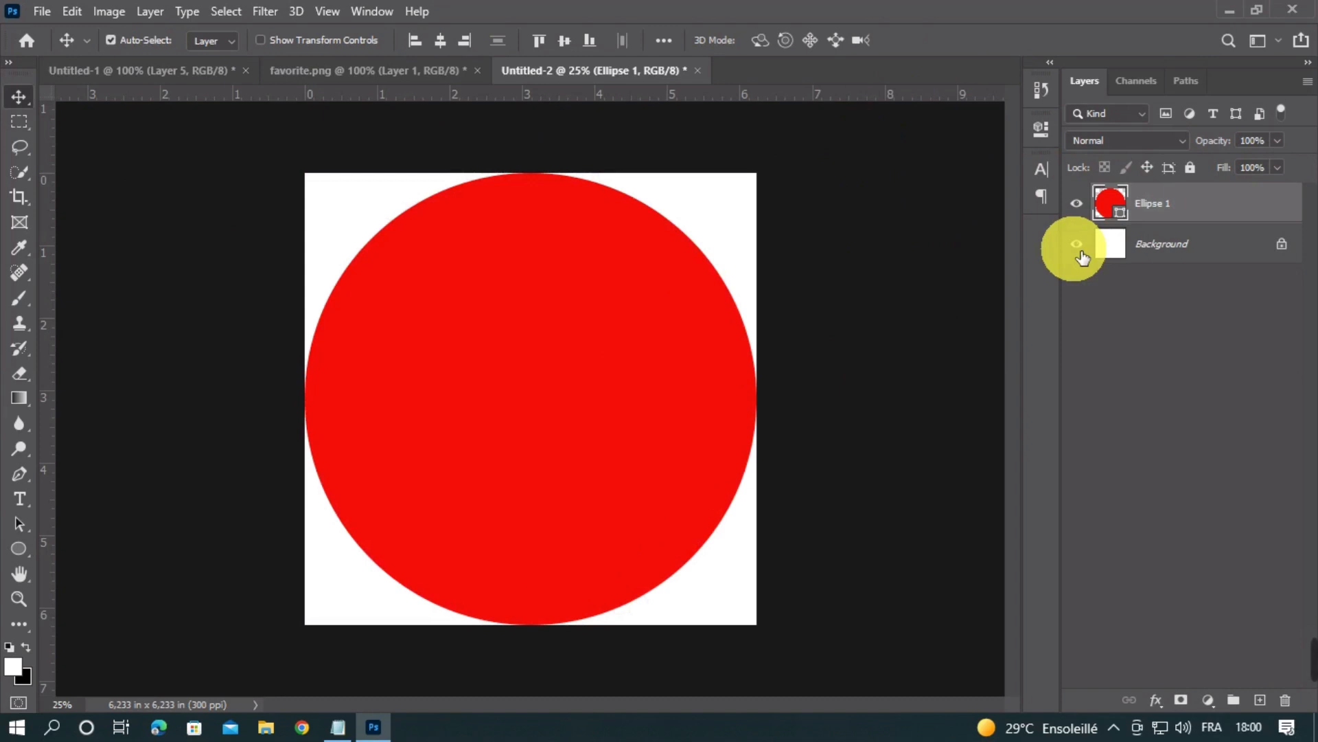
# Step: Add the text "Ice Cream" from the Notepad notes at 68 pt in the upper part of the circle
pyautogui.click(337, 725)
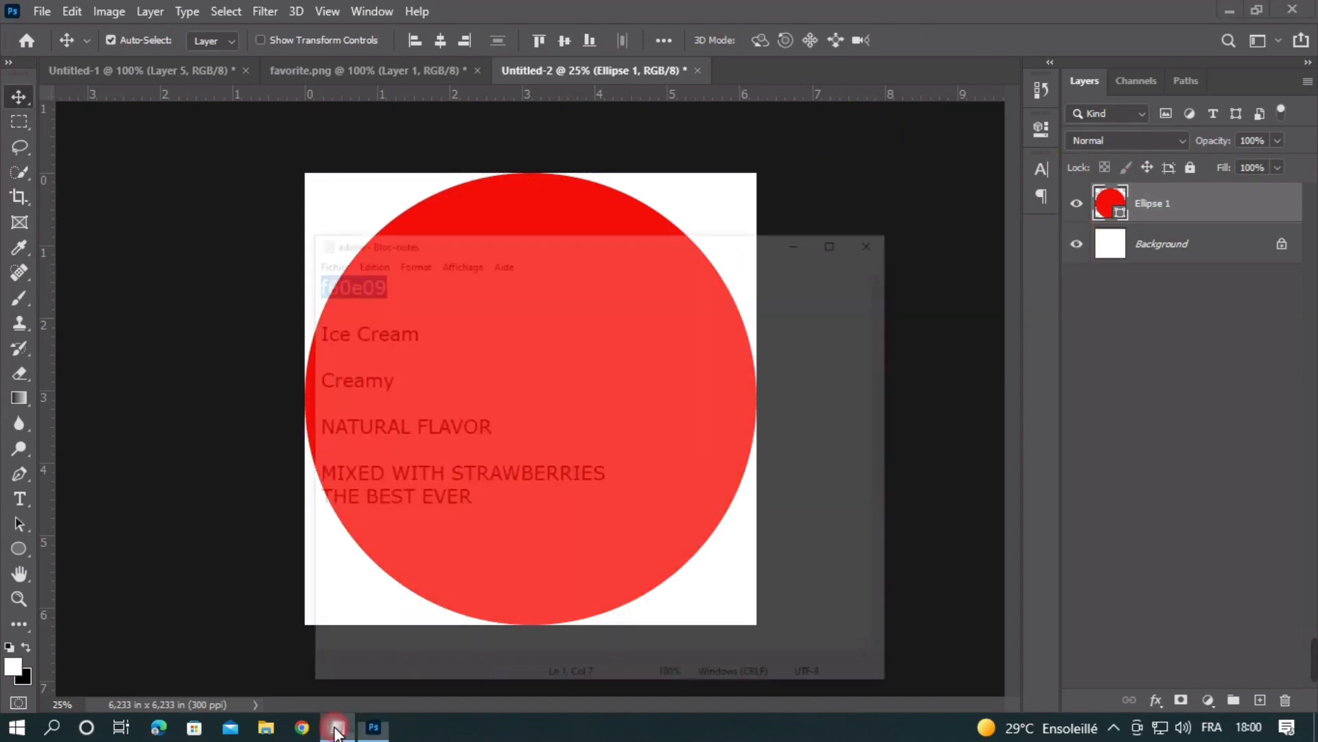
pyautogui.moveTo(328, 245); pyautogui.dragTo(410, 246)
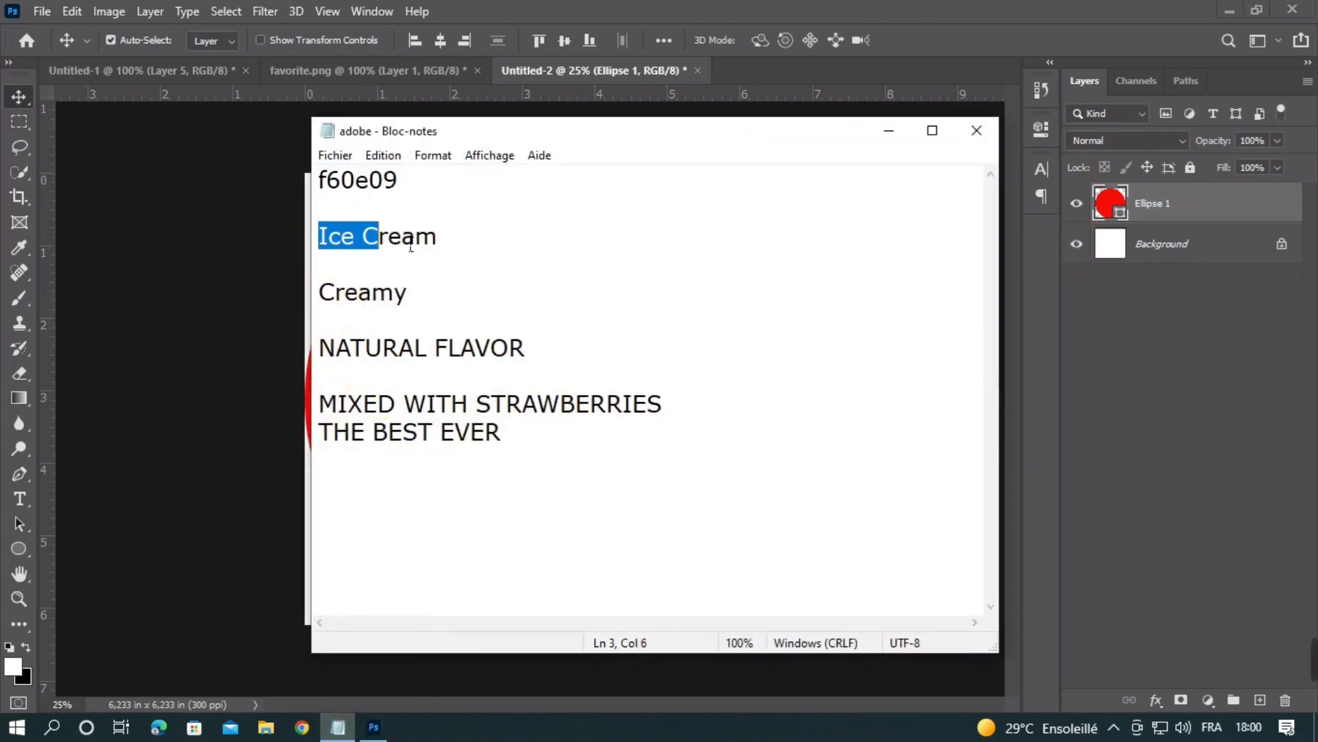
pyautogui.click(888, 131)
pyautogui.click(14, 506)
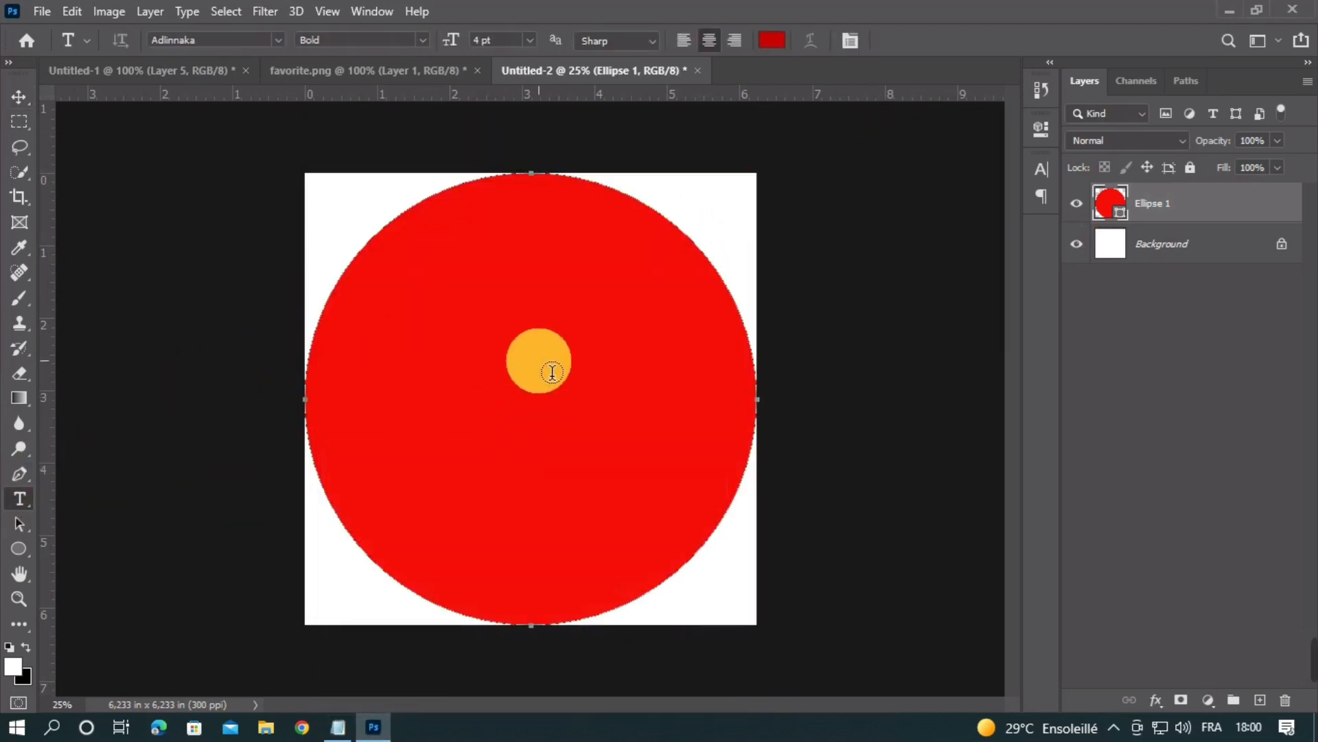
pyautogui.click(739, 297)
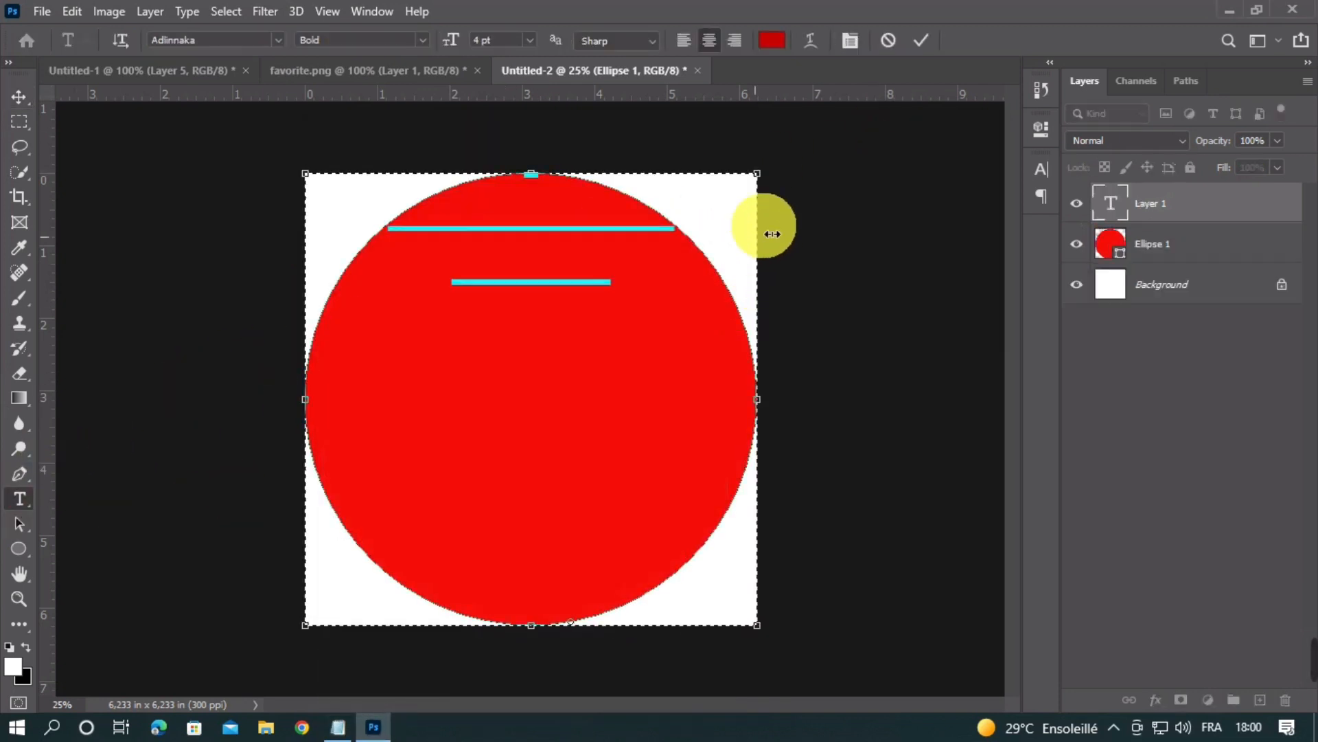
pyautogui.click(887, 46)
pyautogui.click(712, 206)
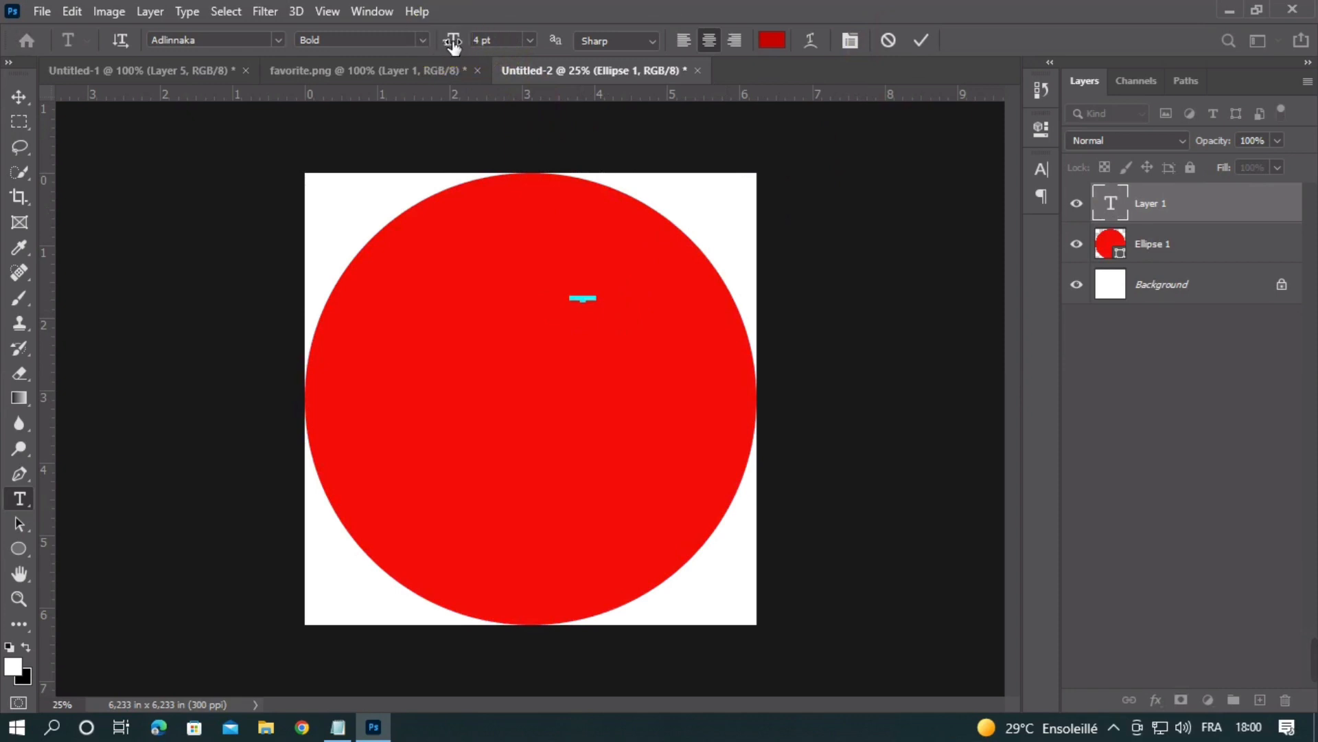
pyautogui.moveTo(453, 44); pyautogui.dragTo(508, 43)
pyautogui.write('Ice Cream')
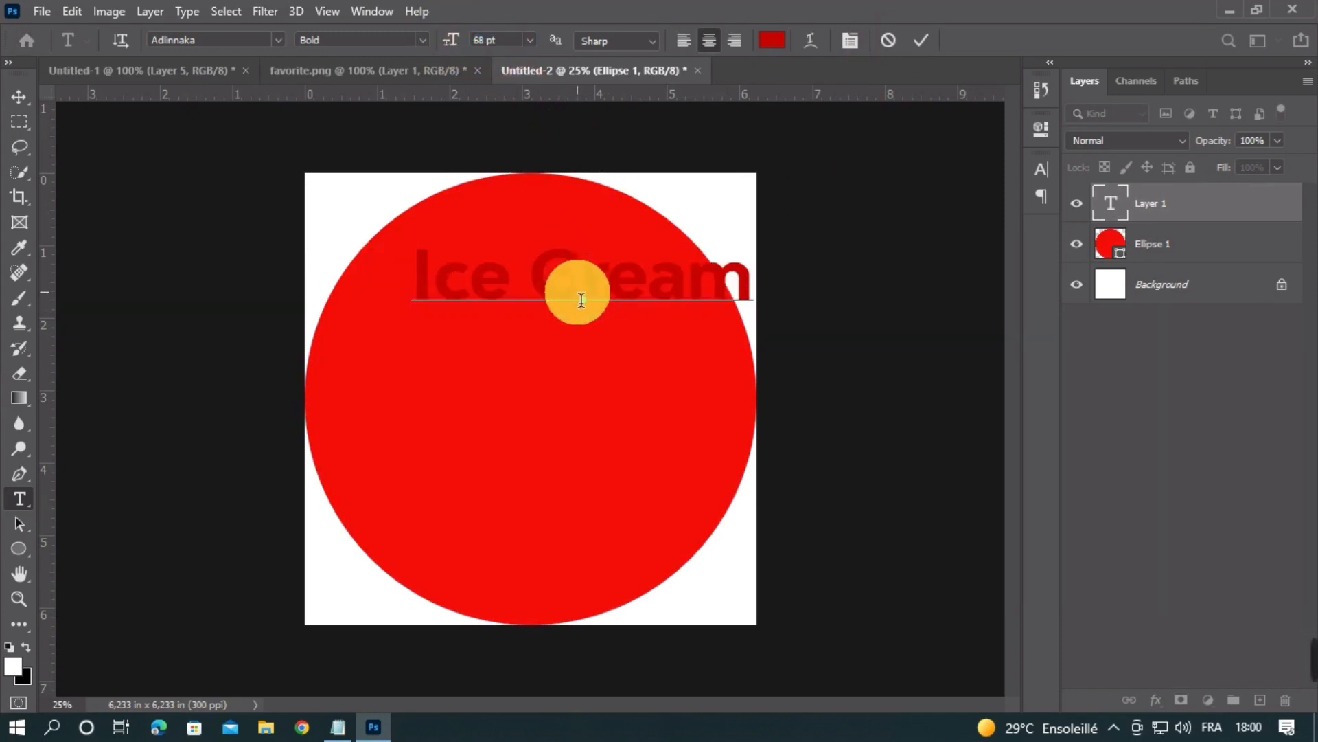
# Step: Format the "Ice Cream" text in white ffffff with the Lobster Regular font and centre it just above the circle's middle
pyautogui.tripleClick(588, 288)
pyautogui.click(772, 40)
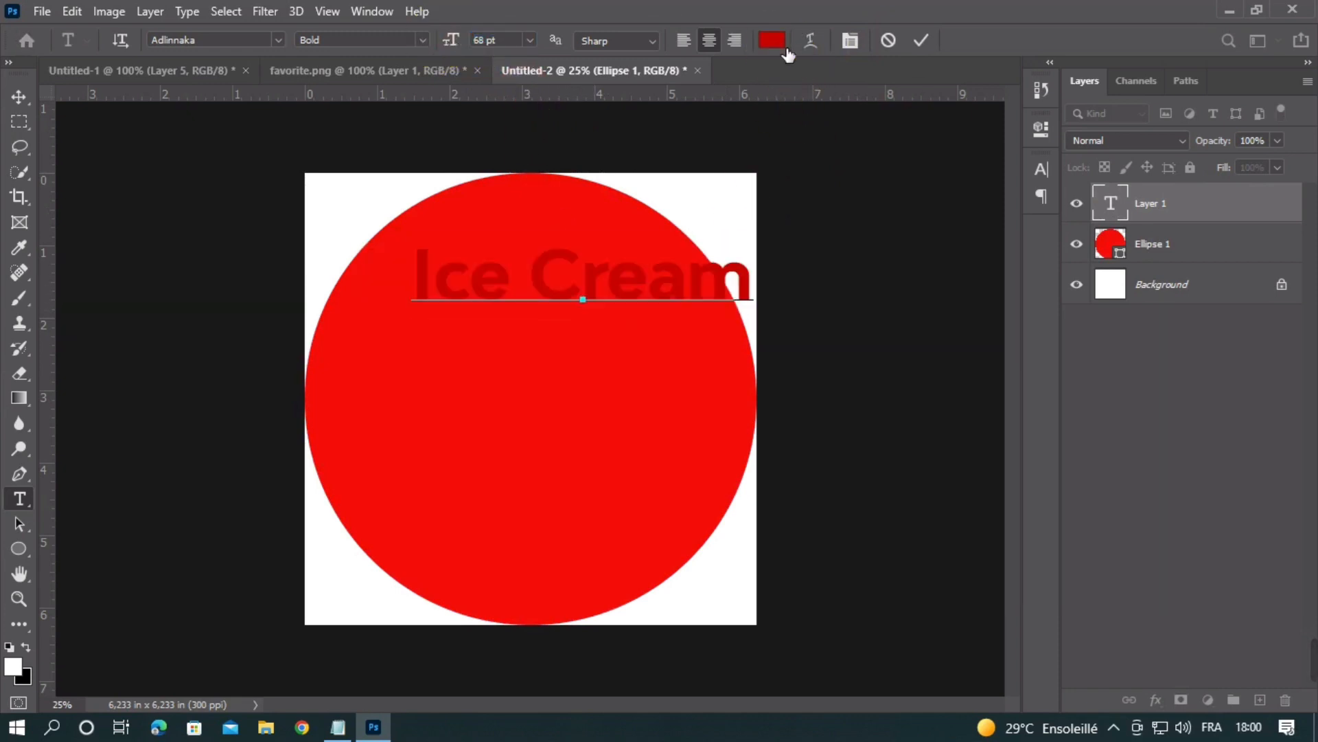
pyautogui.write('ffffff')
pyautogui.click(1248, 142)
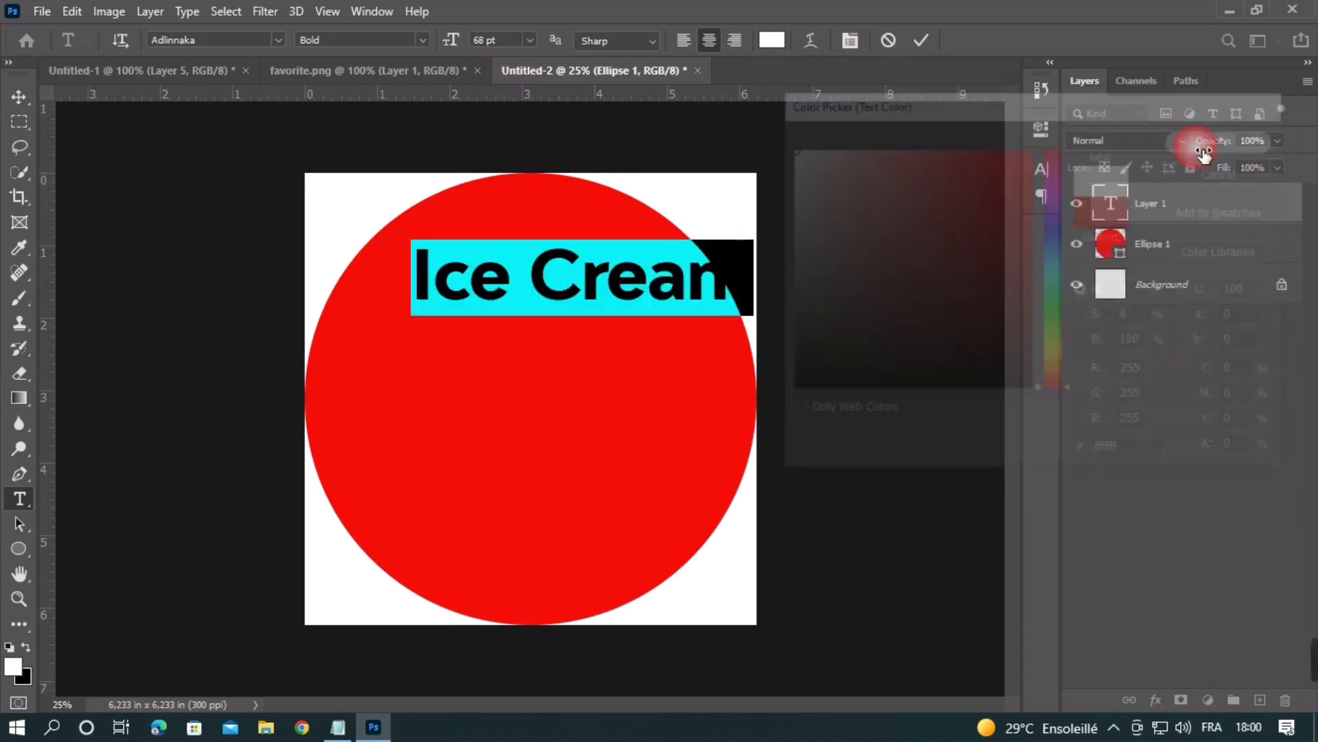
pyautogui.click(1041, 170)
pyautogui.click(929, 197)
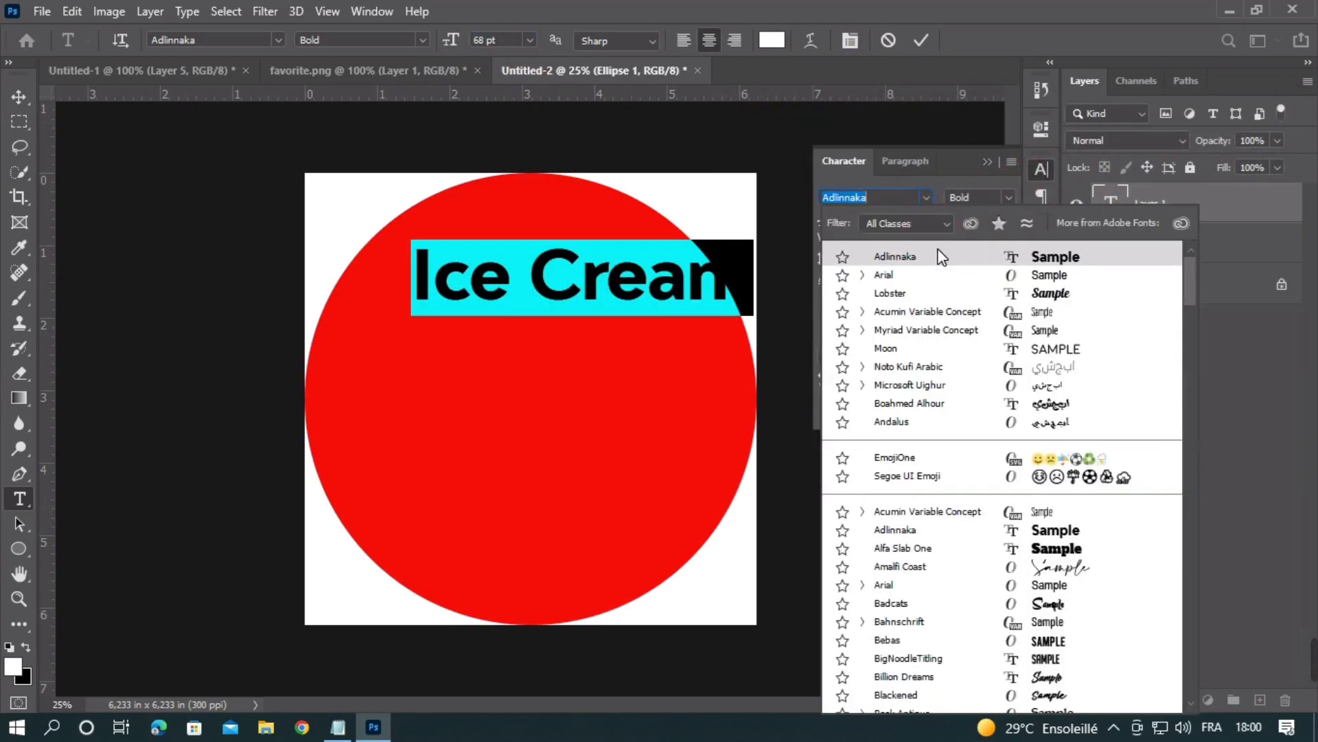
pyautogui.click(992, 294)
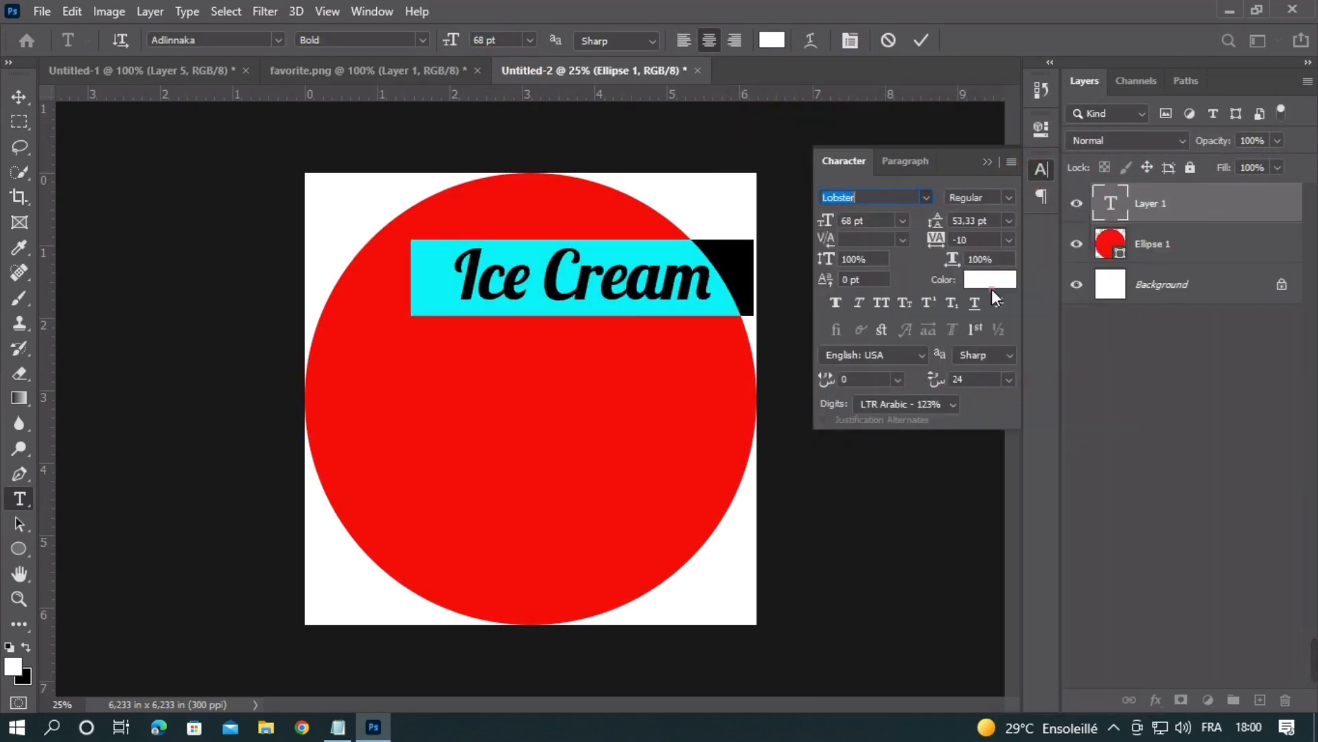
pyautogui.click(987, 161)
pyautogui.click(921, 40)
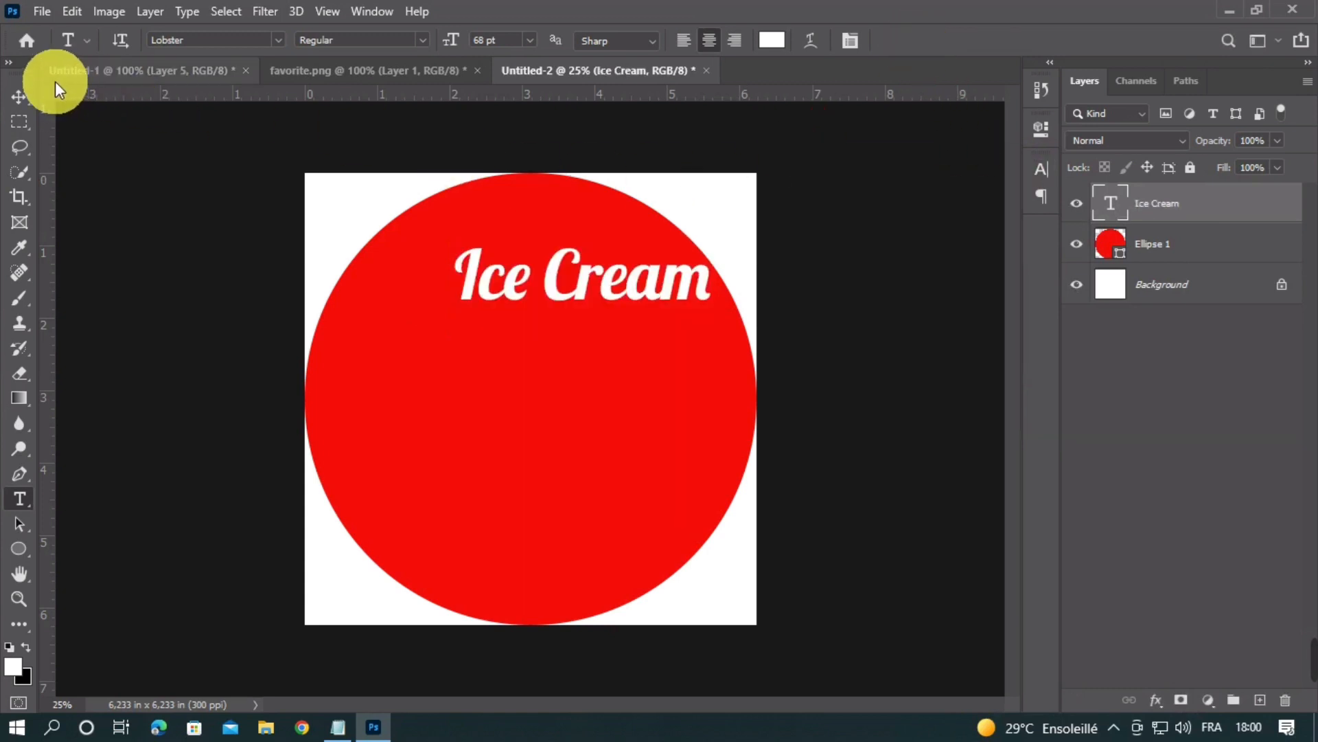
pyautogui.click(19, 96)
pyautogui.moveTo(639, 274); pyautogui.dragTo(581, 359)
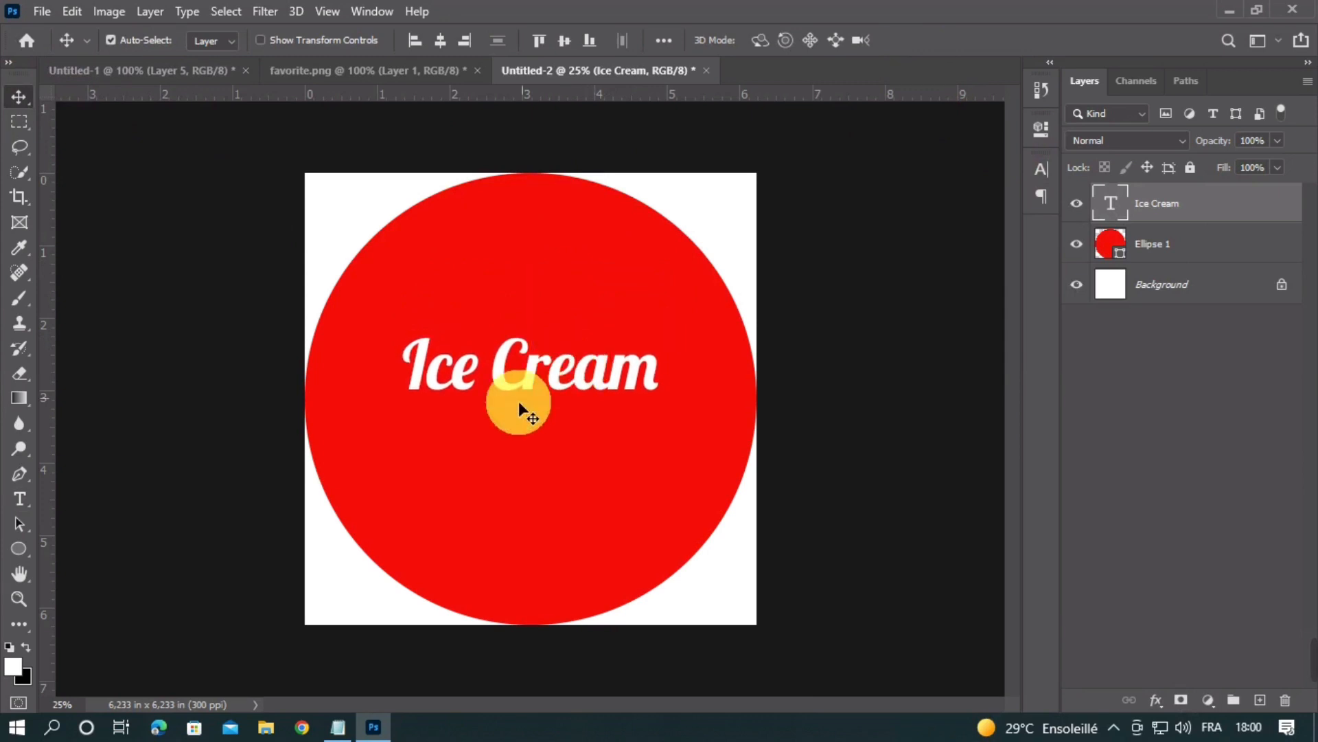
# Step: Copy the word "Creamy" from the Notepad notes and add it as a new text layer below "Ice Cream"
pyautogui.click(338, 726)
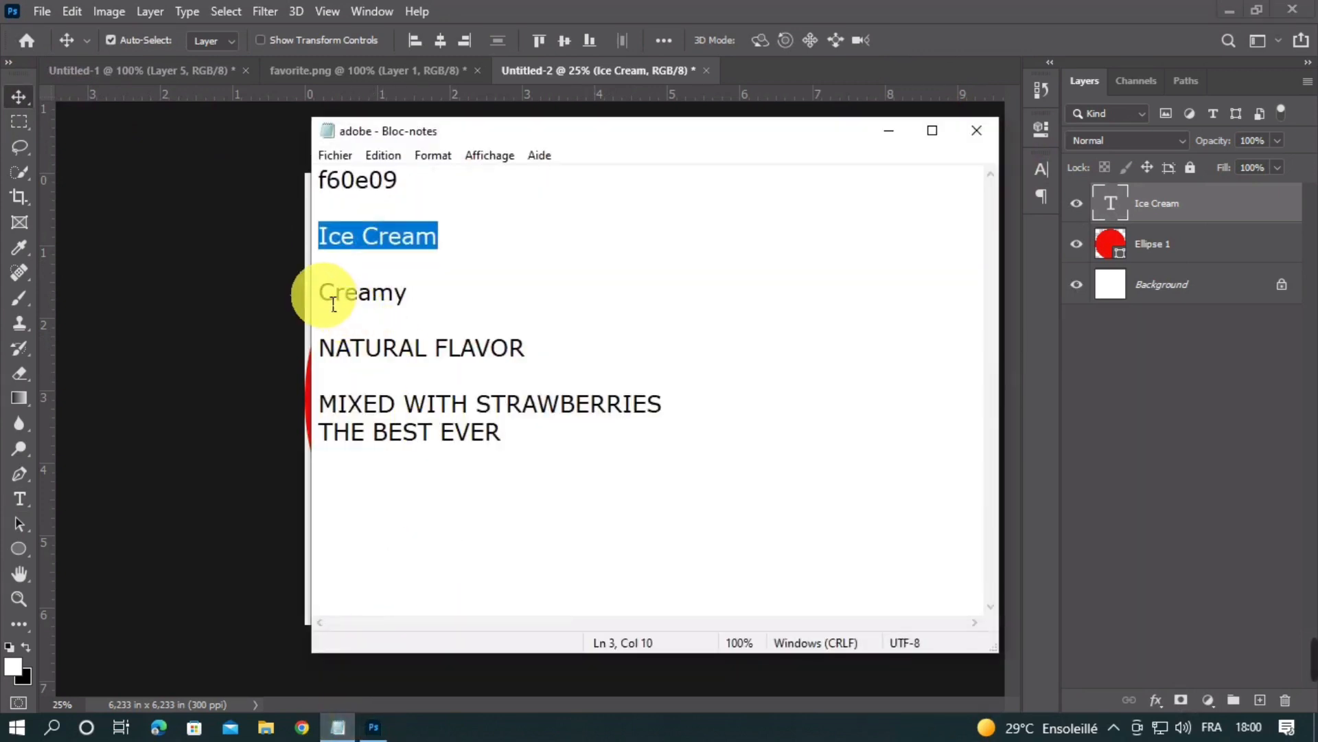
pyautogui.moveTo(321, 291); pyautogui.dragTo(425, 304)
pyautogui.hotkey('ctrl', 'c')
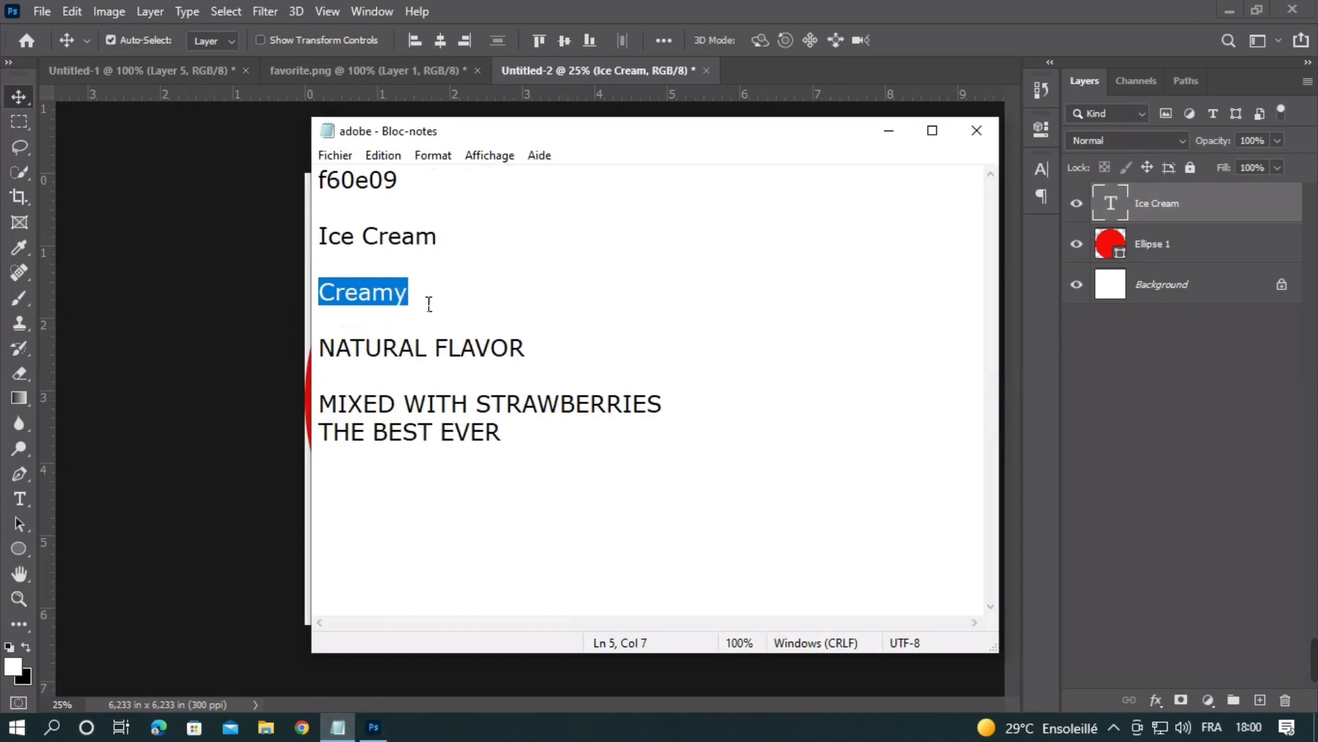
pyautogui.click(888, 130)
pyautogui.click(19, 499)
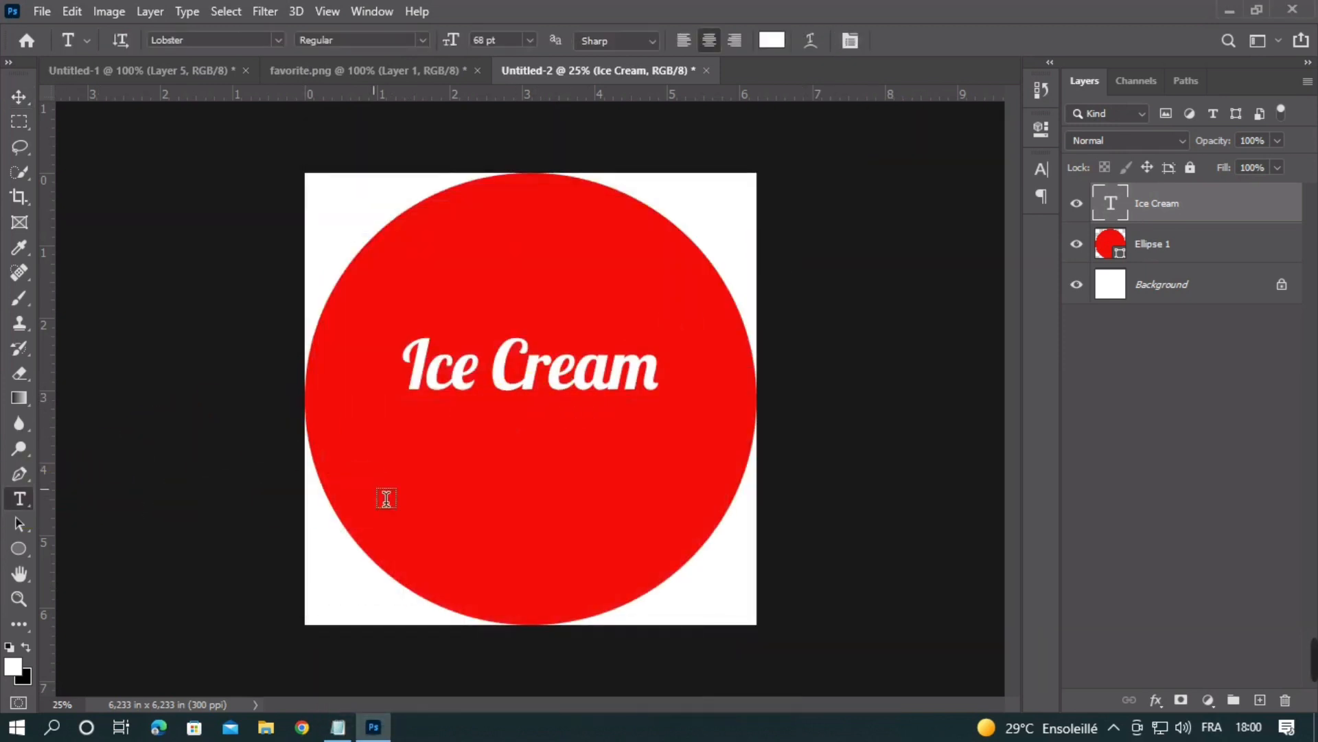
pyautogui.click(519, 473)
pyautogui.hotkey('ctrl', 'v')
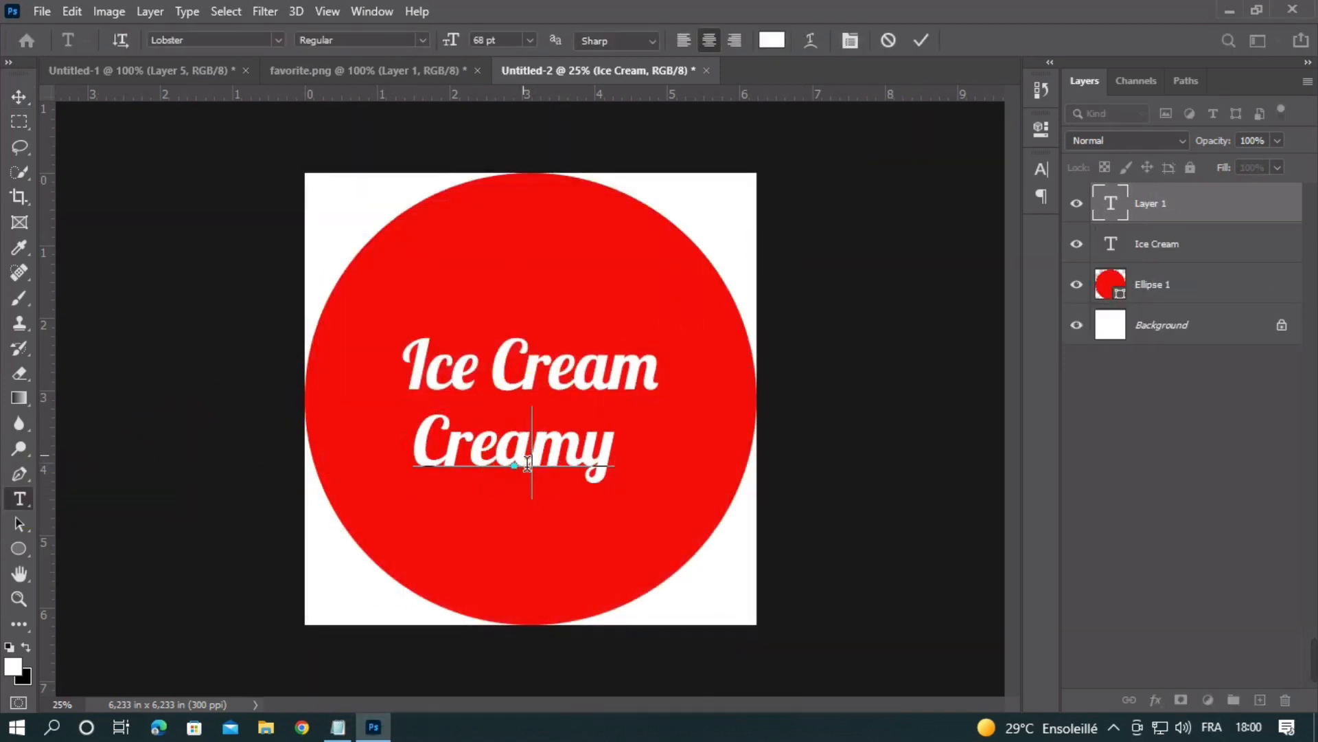
# Step: Reduce the "Creamy" text to 37 pt and centre it directly beneath "Ice Cream"
pyautogui.doubleClick(529, 437)
pyautogui.click(497, 43)
pyautogui.scroll(-7, 501, 46)
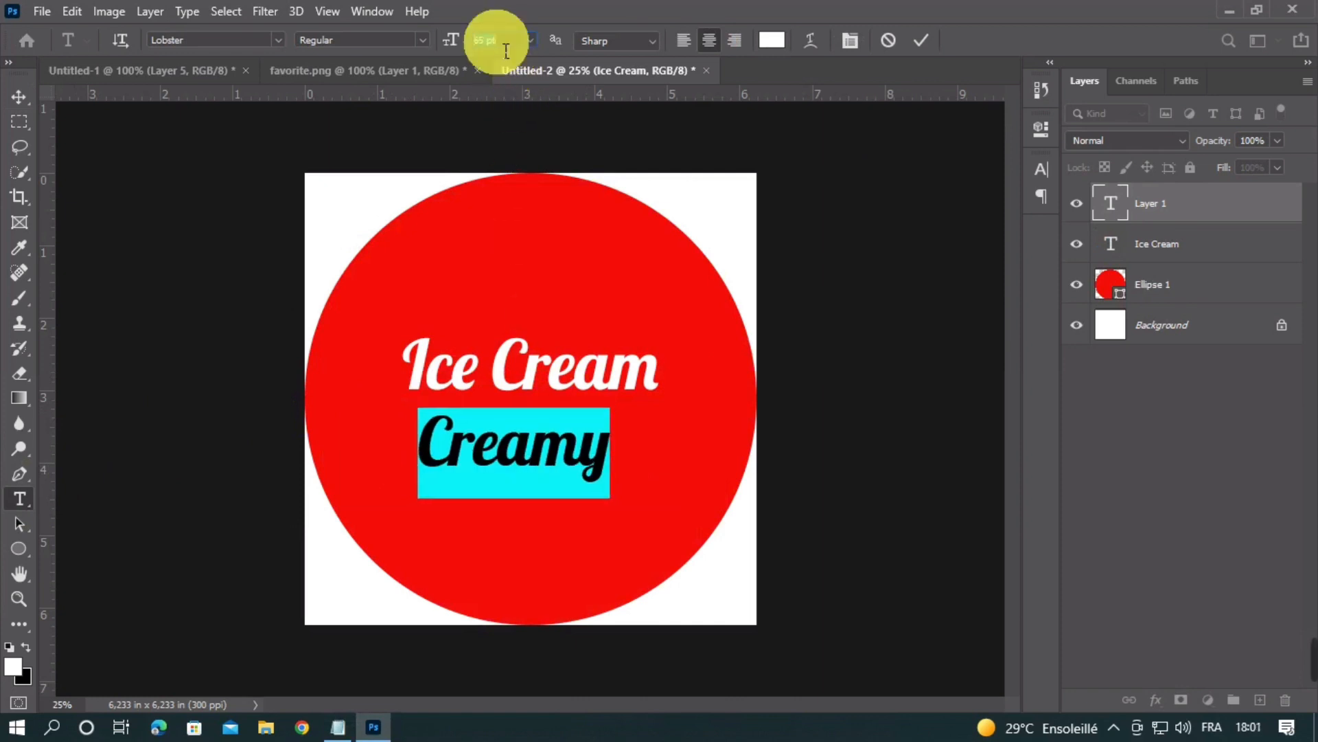
pyautogui.scroll(-9, 506, 51)
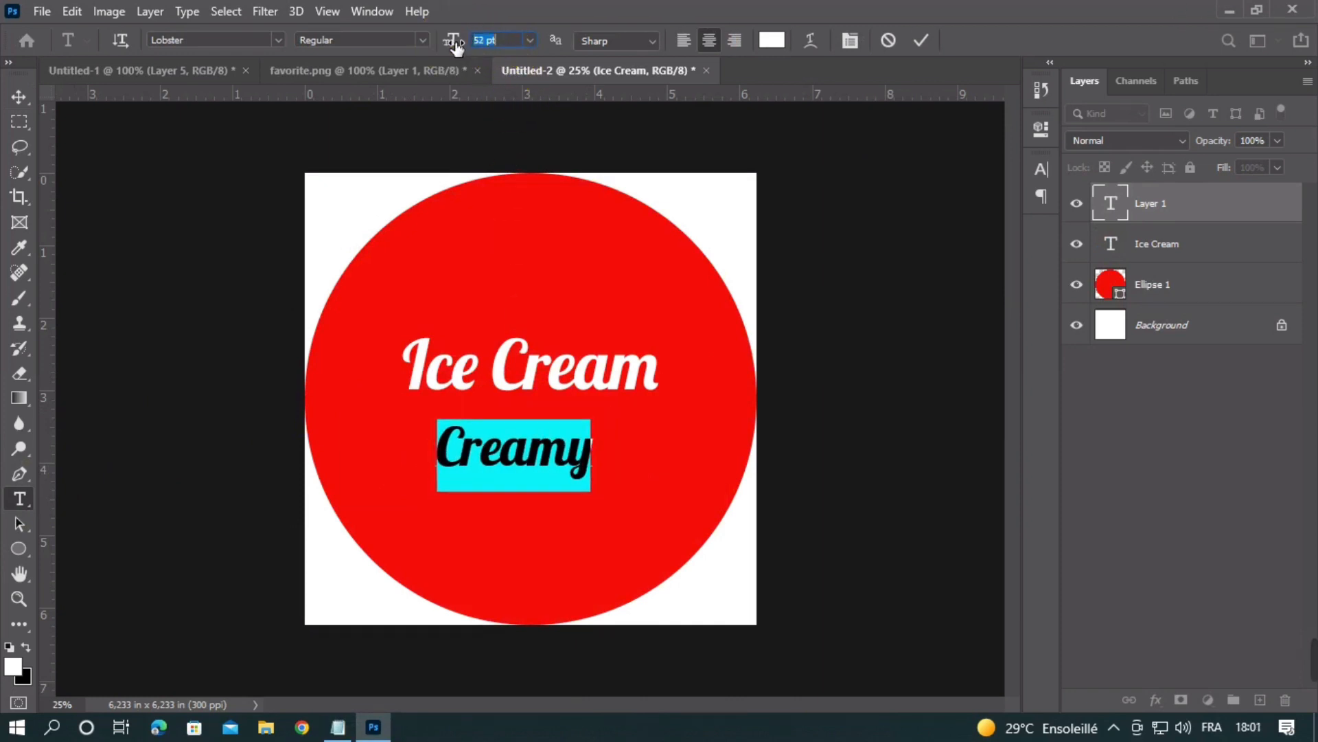
pyautogui.moveTo(451, 44); pyautogui.dragTo(443, 50)
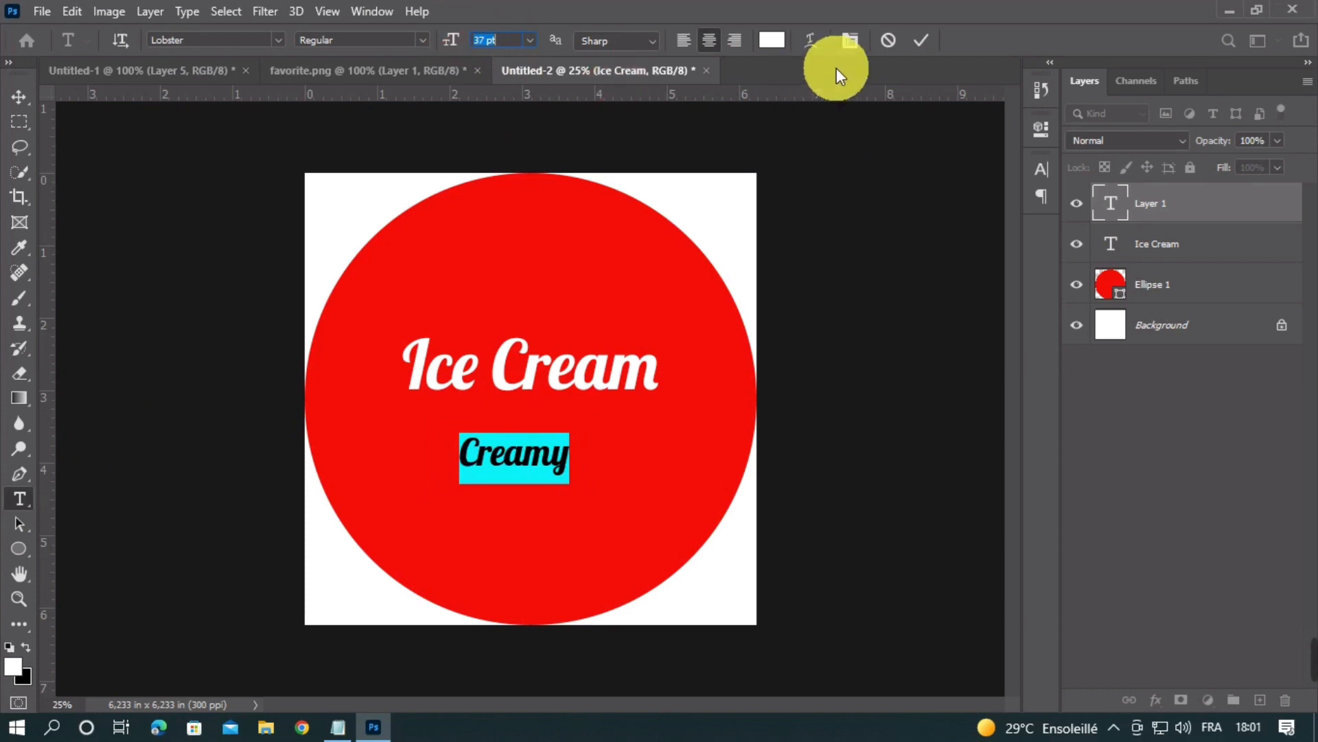
pyautogui.click(924, 40)
pyautogui.click(19, 96)
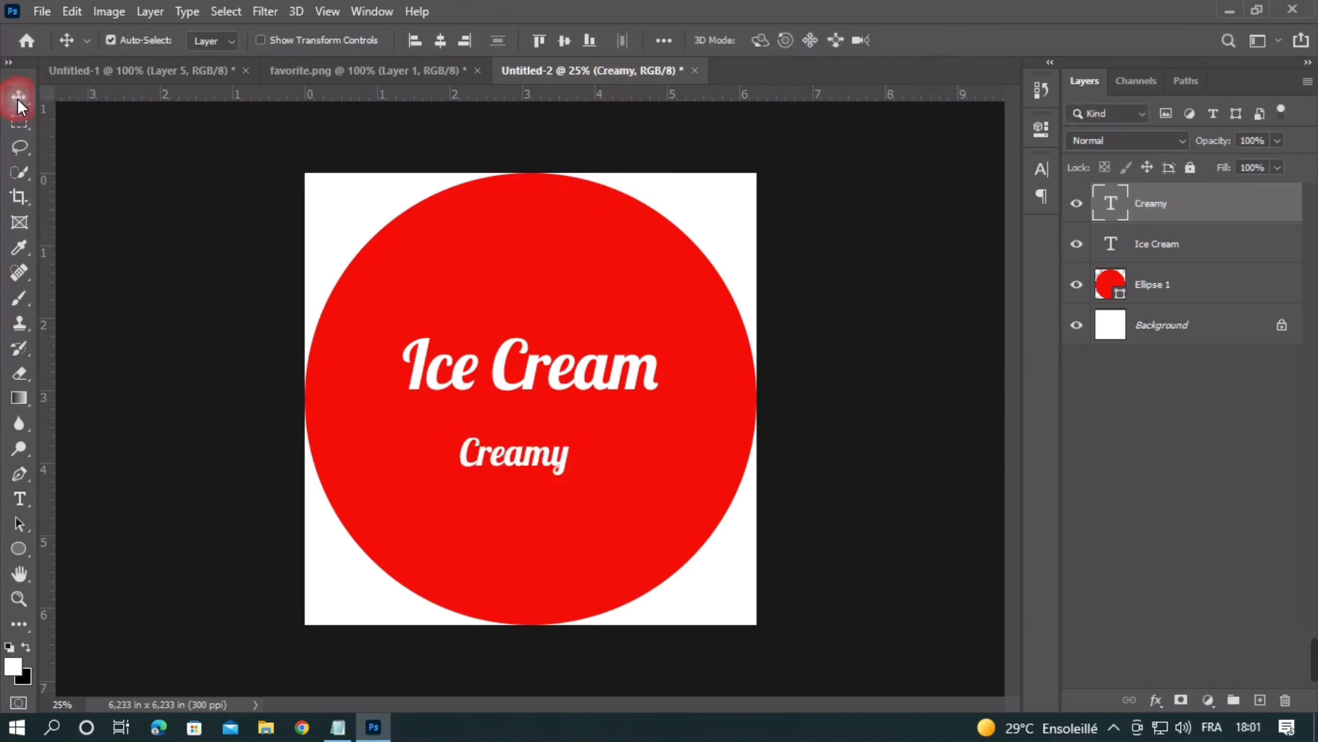
pyautogui.moveTo(531, 466); pyautogui.dragTo(551, 427)
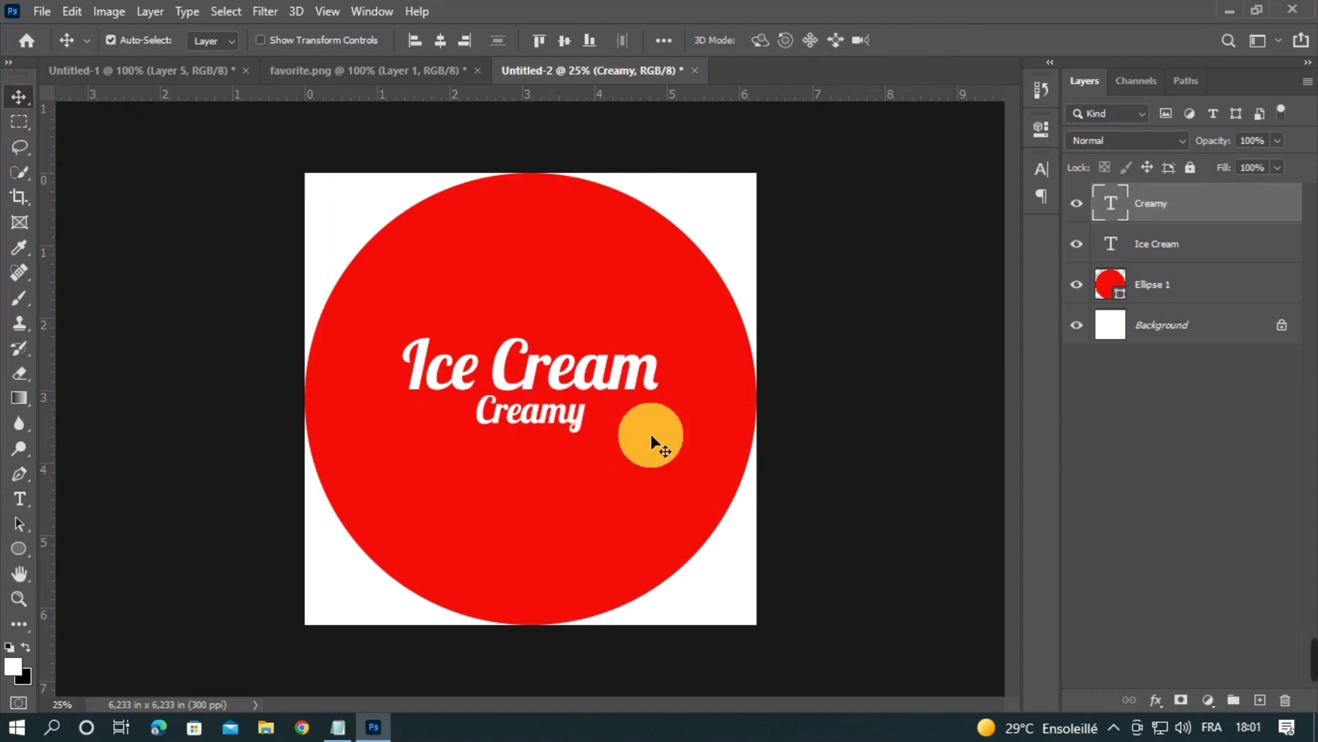
# Step: Set the "Creamy" text size to 49 pt
pyautogui.doubleClick(537, 408)
pyautogui.click(486, 43)
pyautogui.scroll(-2, 486, 42)
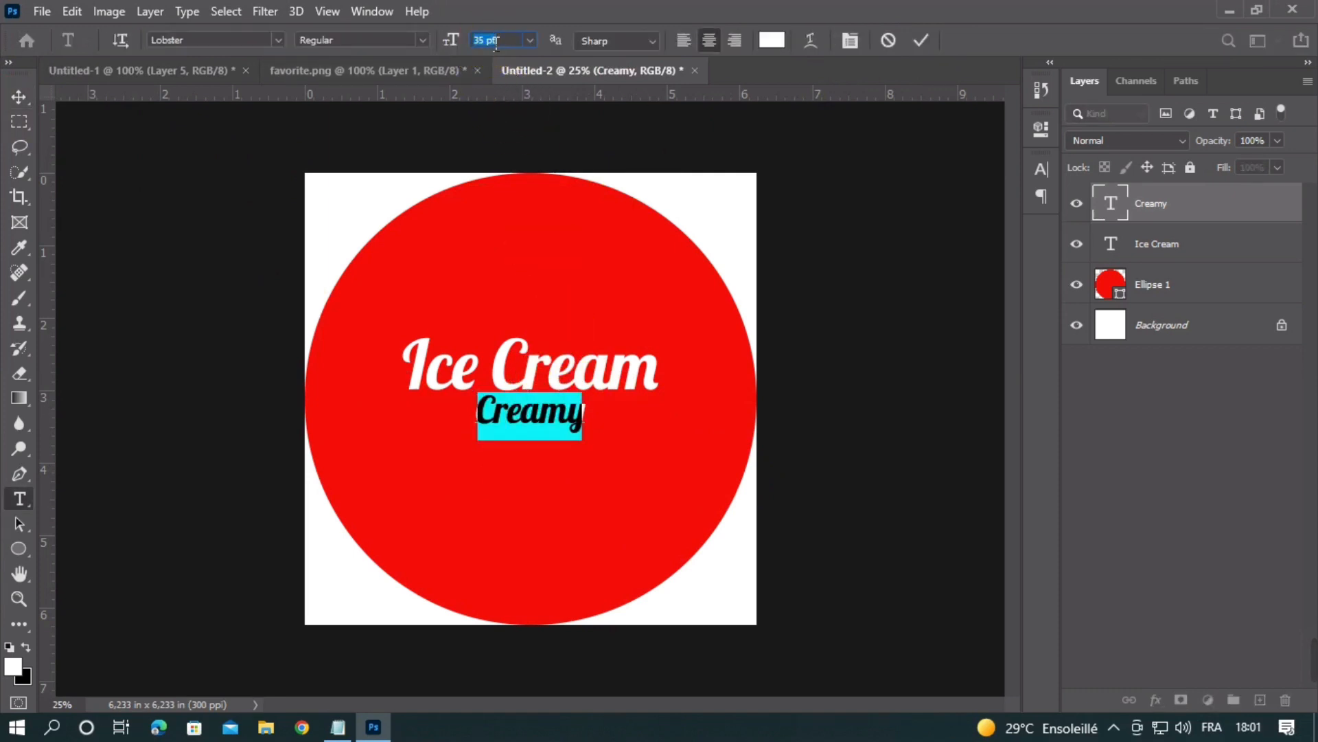
pyautogui.scroll(4, 486, 37)
pyautogui.scroll(6, 490, 48)
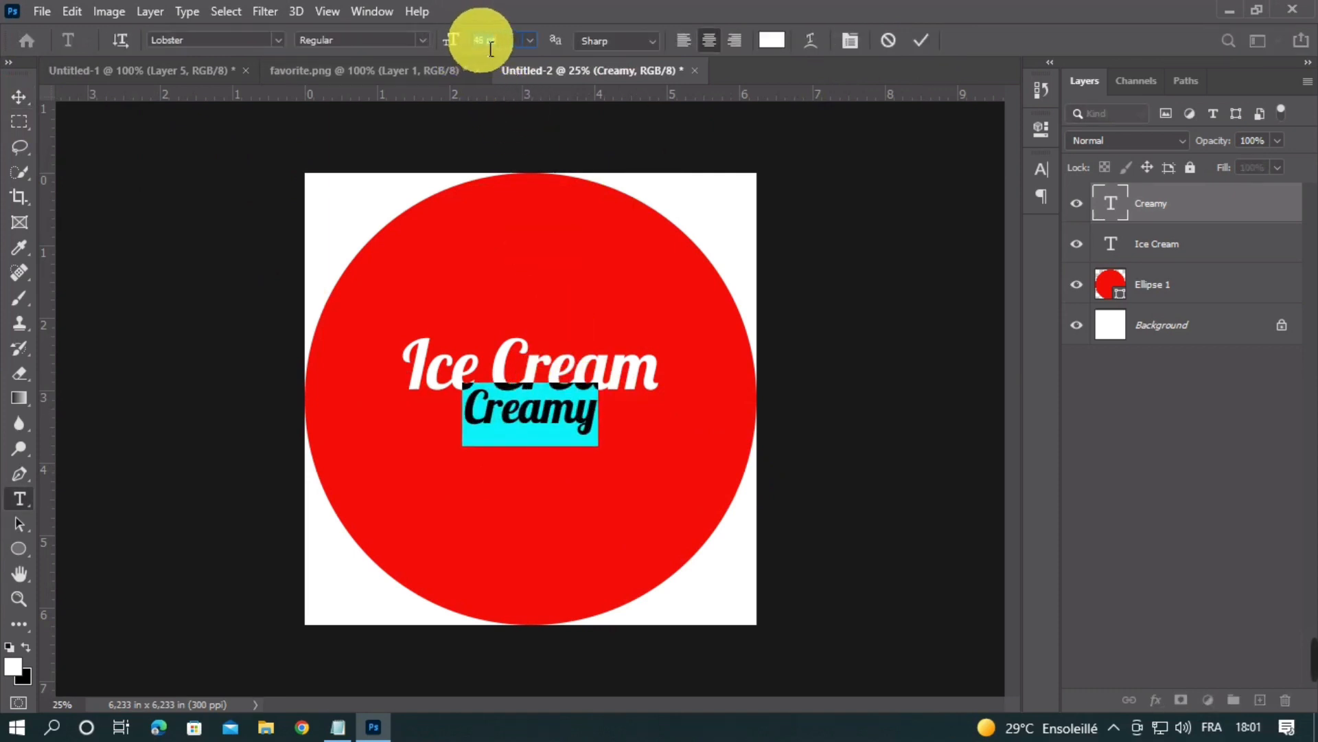
pyautogui.click(923, 39)
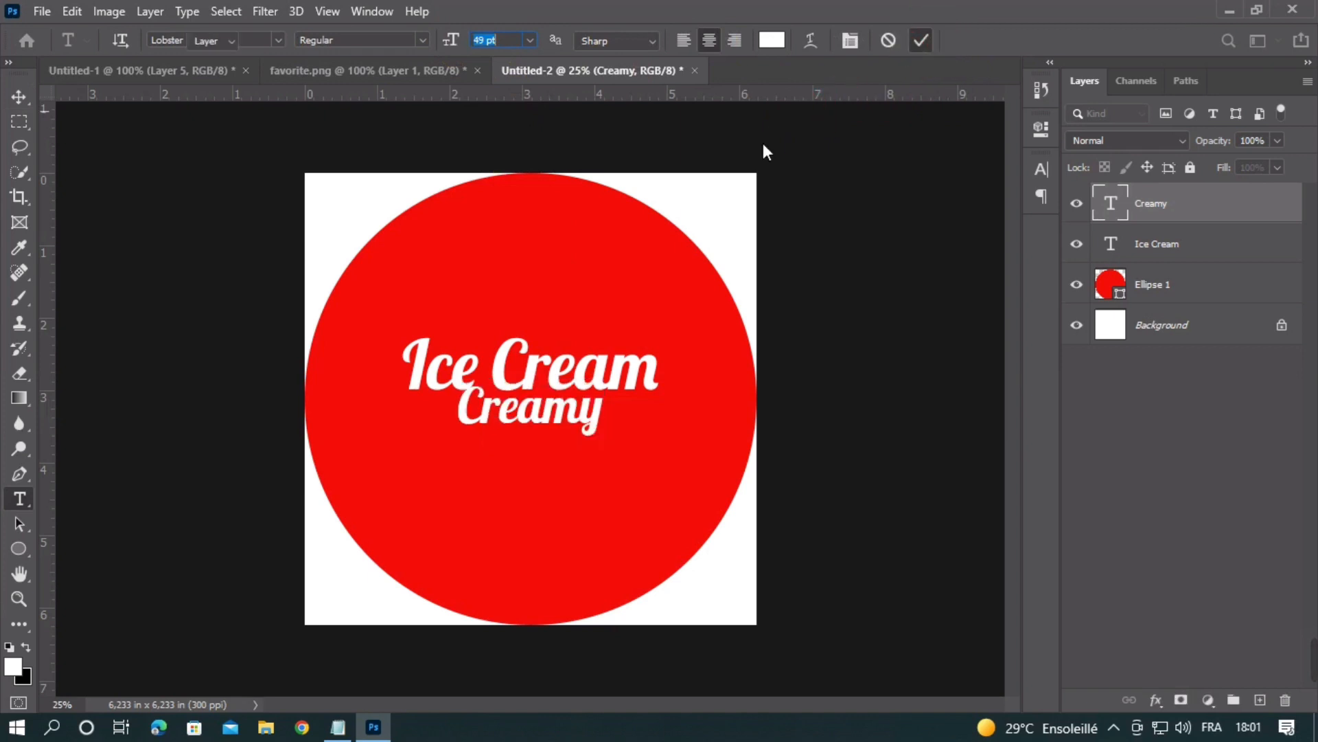
# Step: Move the "Creamy" text slightly down so it clears the "Ice Cream" lettering
pyautogui.press('v')
pyautogui.hotkey('shift', 'Down')
pyautogui.hotkey('shift', 'Down')
pyautogui.hotkey('shift', 'Down')
pyautogui.hotkey('shift', 'Down')
pyautogui.hotkey('shift', 'Down')
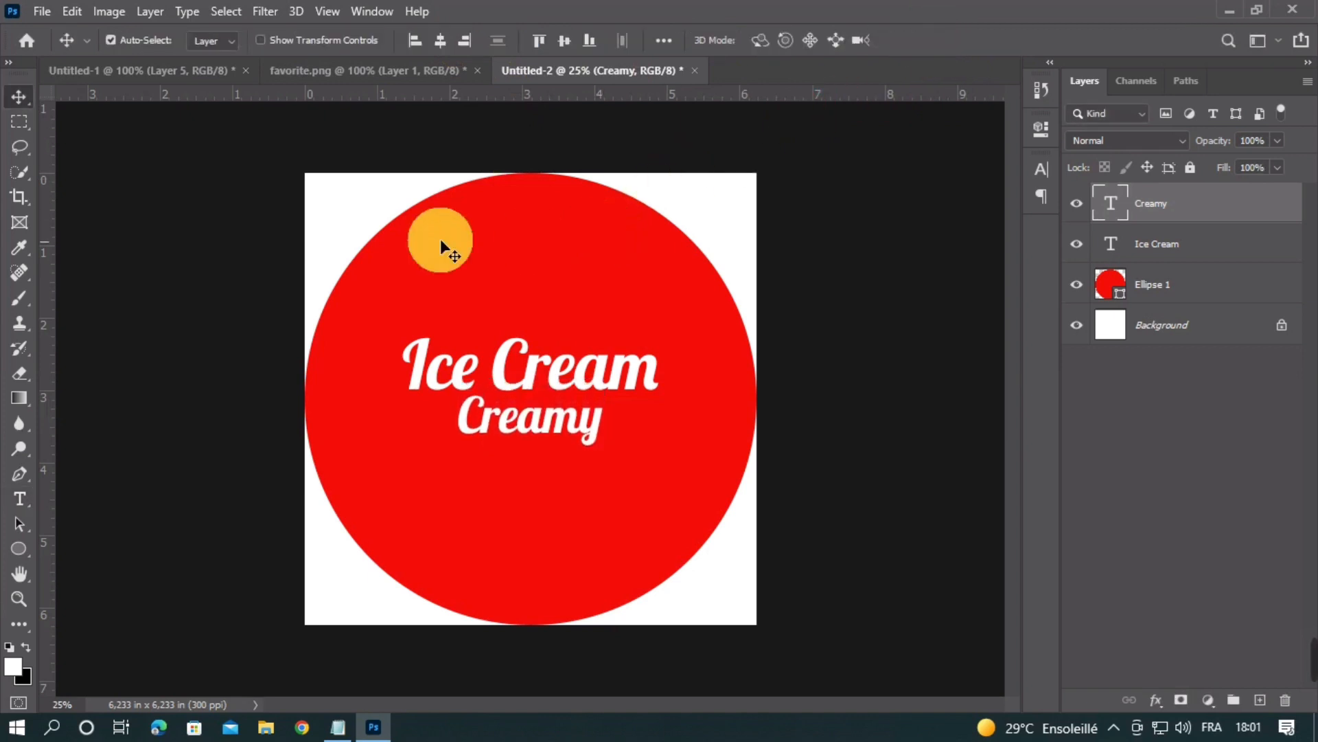
pyautogui.moveTo(537, 423); pyautogui.dragTo(538, 427)
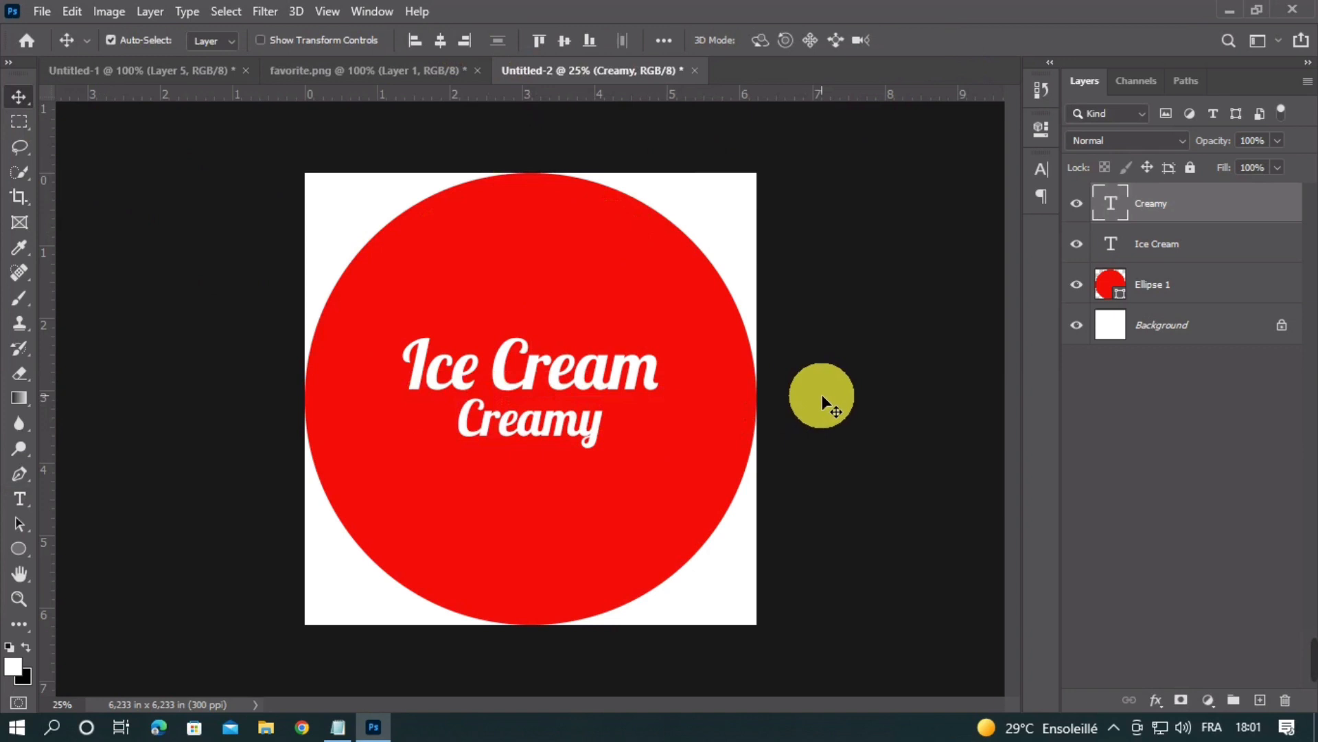
# Step: Copy the white star from favorite.png into the round red design in Untitled-2
pyautogui.click(376, 74)
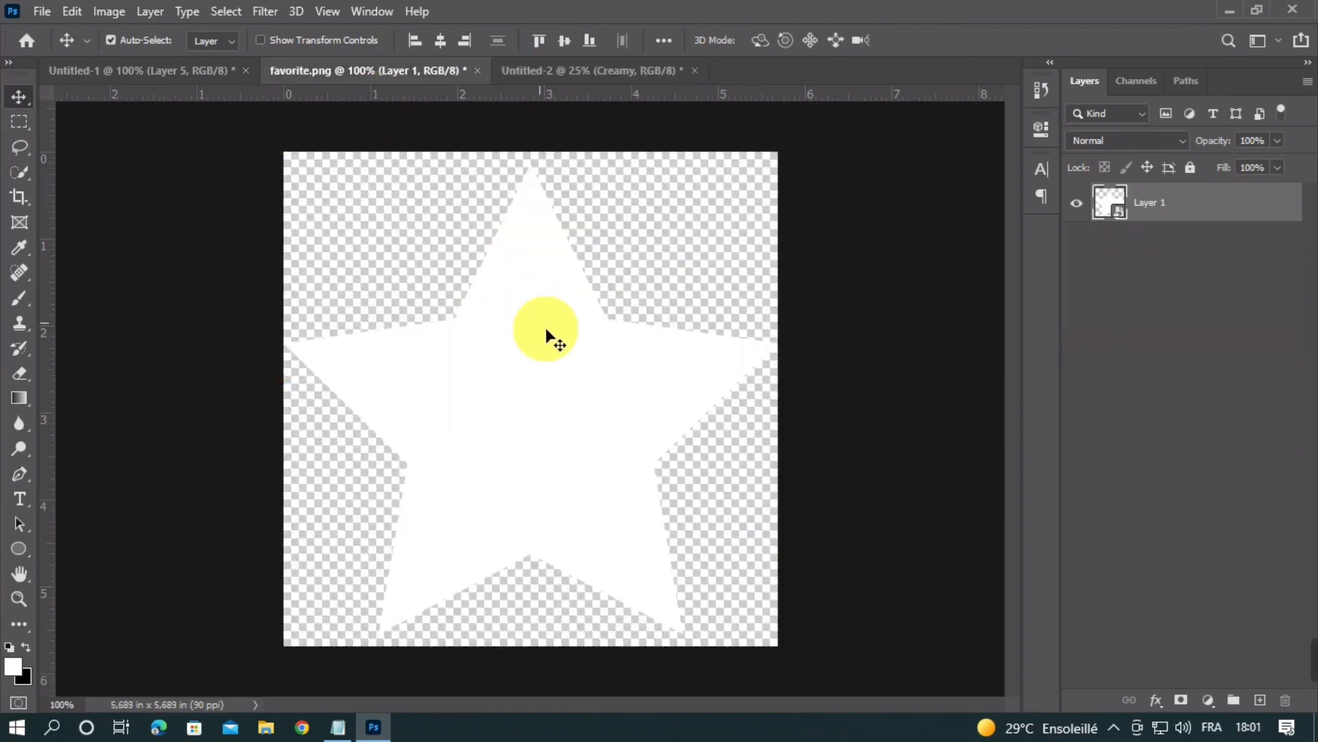
pyautogui.click(604, 71)
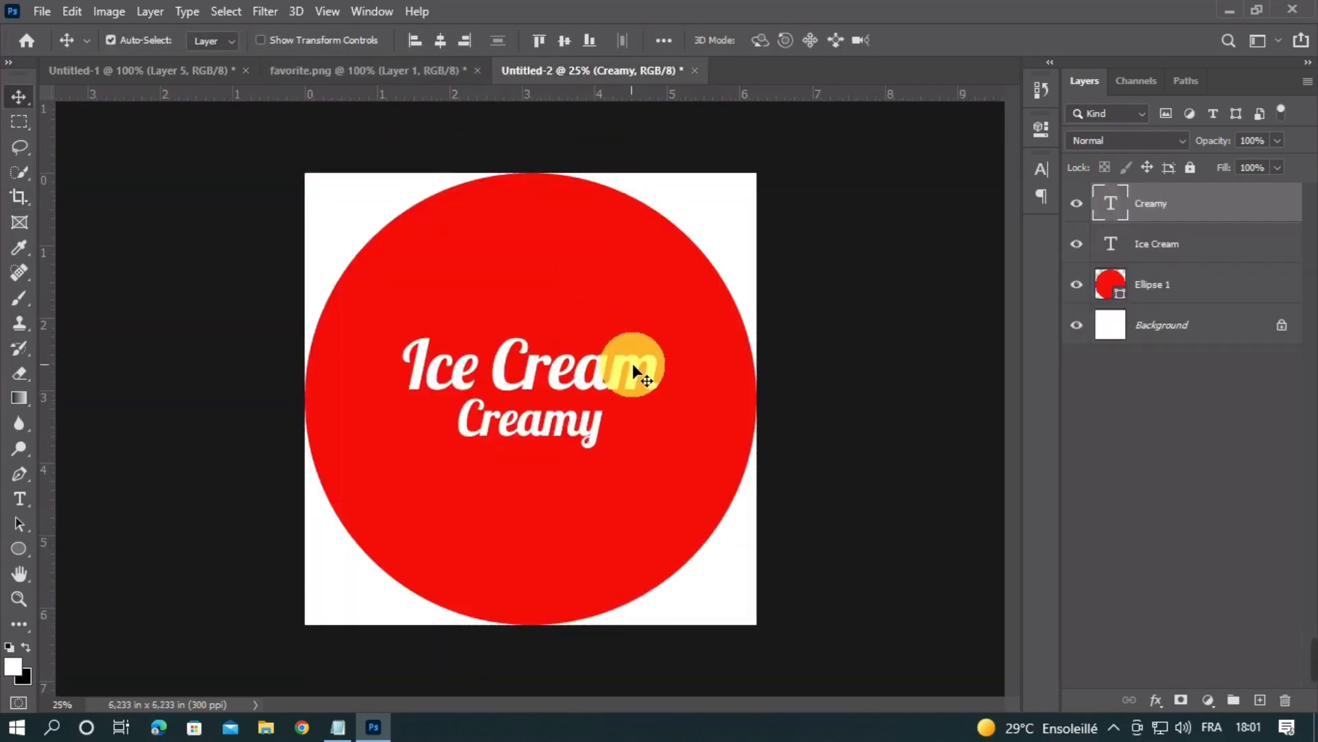
pyautogui.click(721, 222)
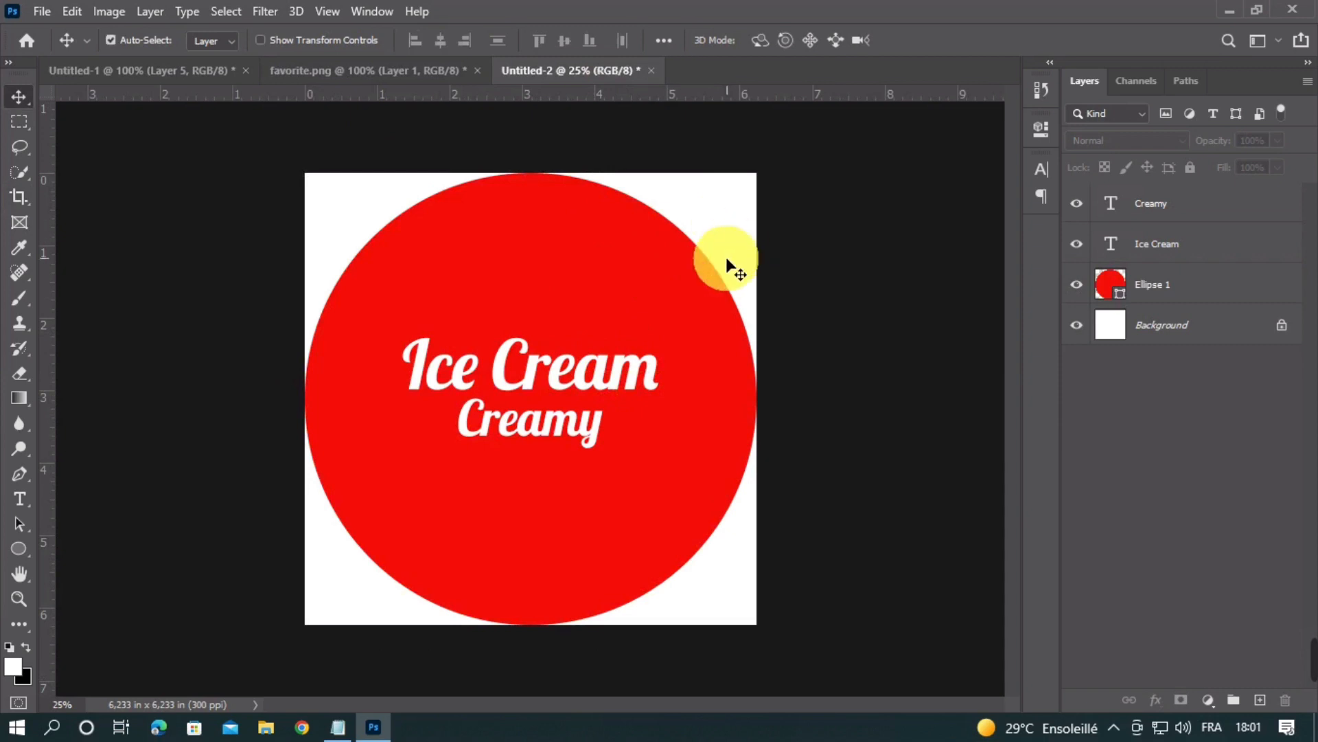
pyautogui.click(399, 79)
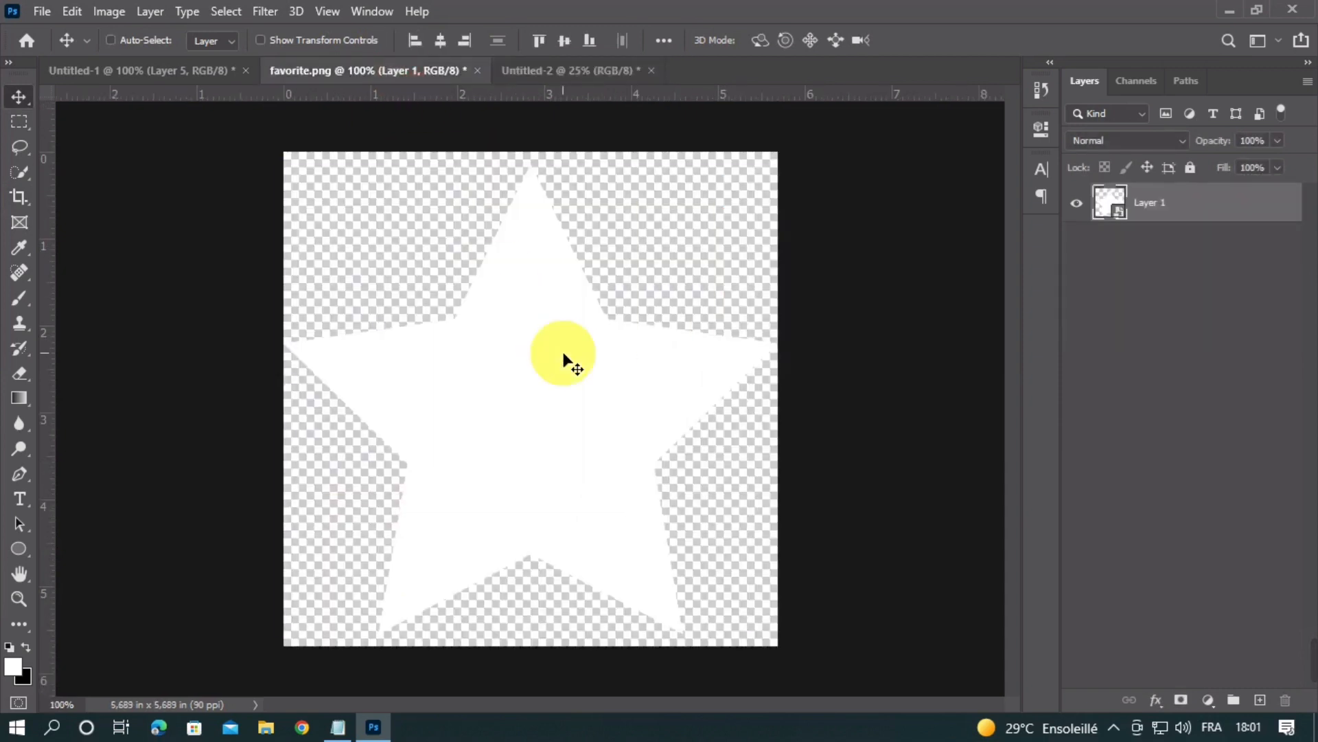
pyautogui.moveTo(563, 353); pyautogui.dragTo(544, 294)
# Step: Shrink the star and centre it just above the "Ice Cream" text
pyautogui.hotkey('ctrl', 't')
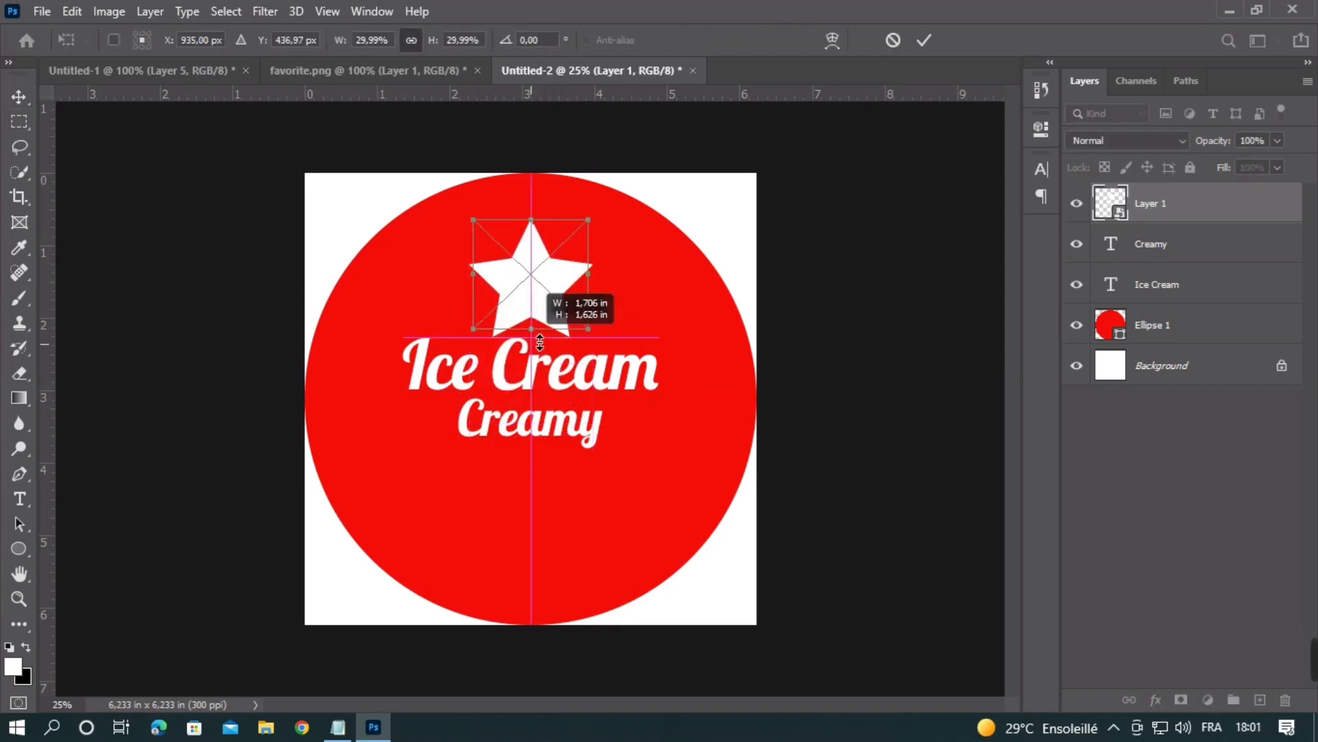
pyautogui.moveTo(540, 342); pyautogui.dragTo(534, 307)
pyautogui.doubleClick(530, 265)
pyautogui.moveTo(539, 250); pyautogui.dragTo(539, 305)
pyautogui.click(681, 431)
pyautogui.press('Up')
pyautogui.press('Up')
pyautogui.press('Up')
pyautogui.press('Up')
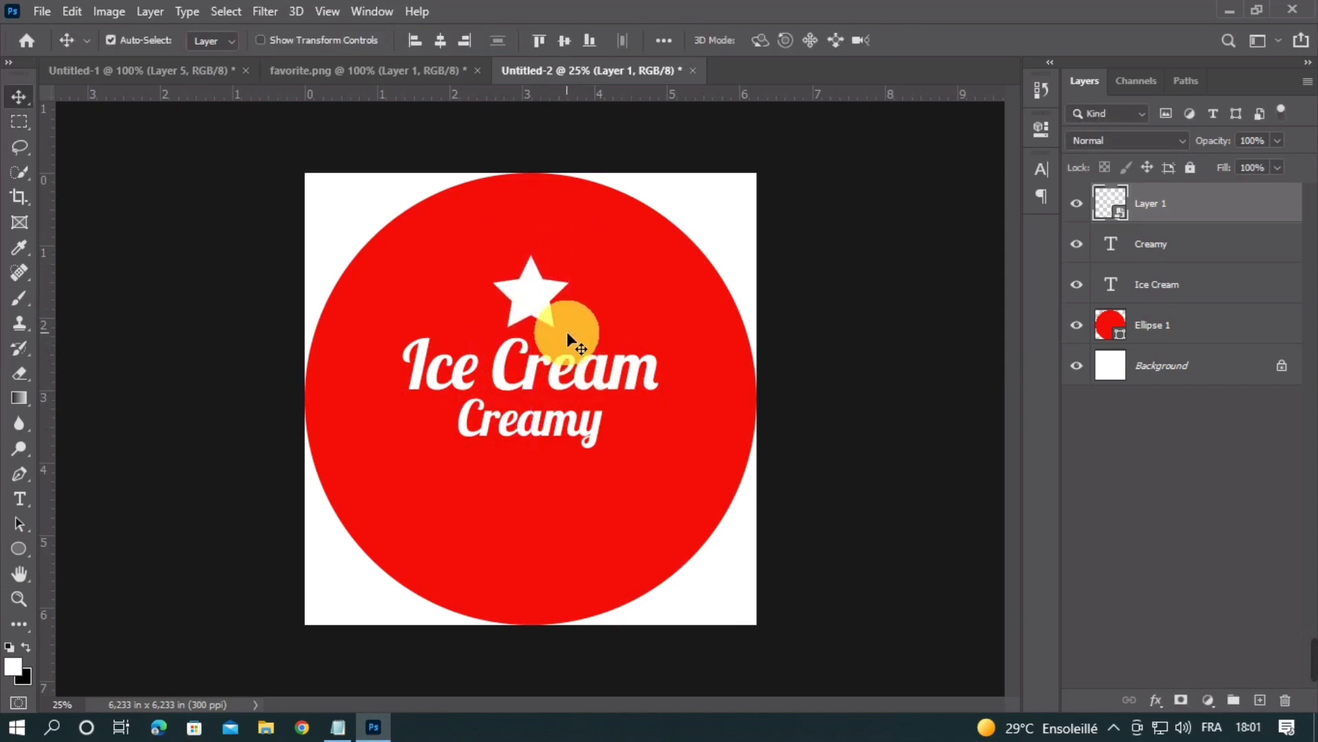
# Step: Duplicate the white star and place smaller copies on both sides of the large centre star
pyautogui.hotkey('ctrl', 'j')
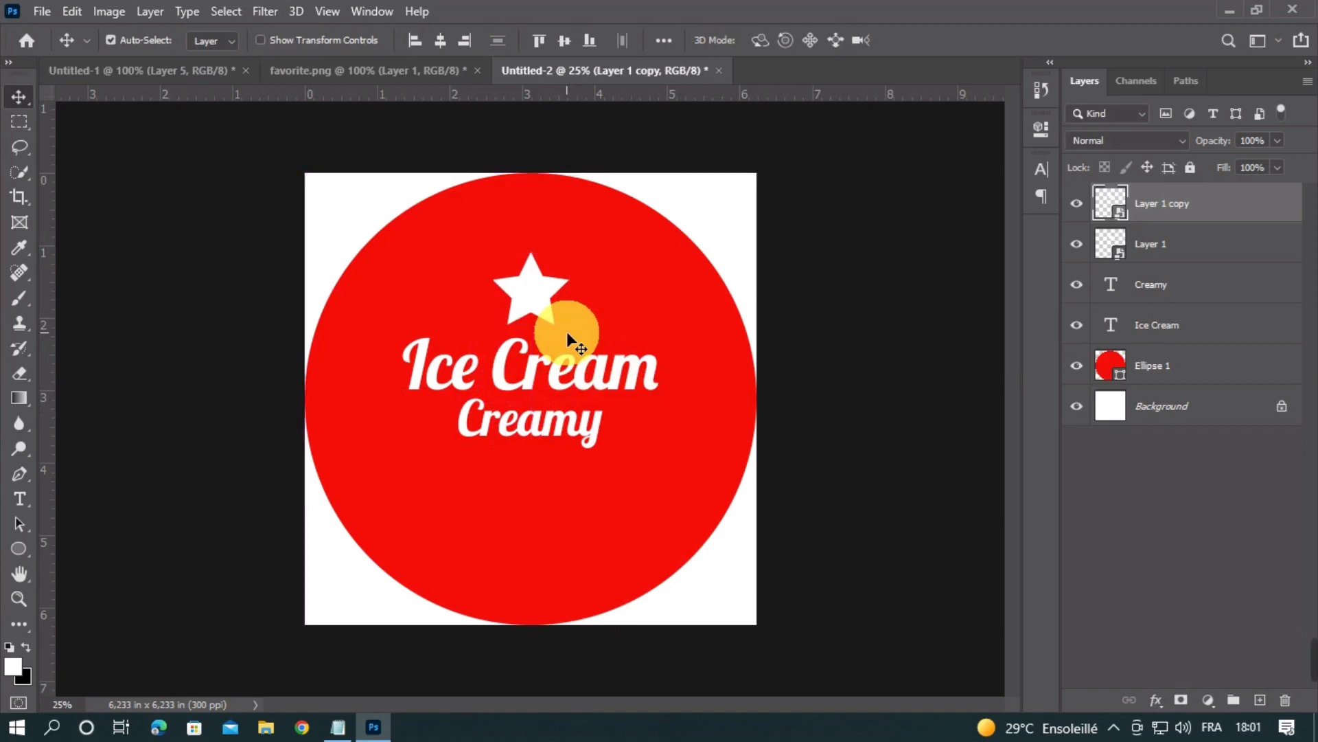
pyautogui.moveTo(548, 306); pyautogui.dragTo(626, 307)
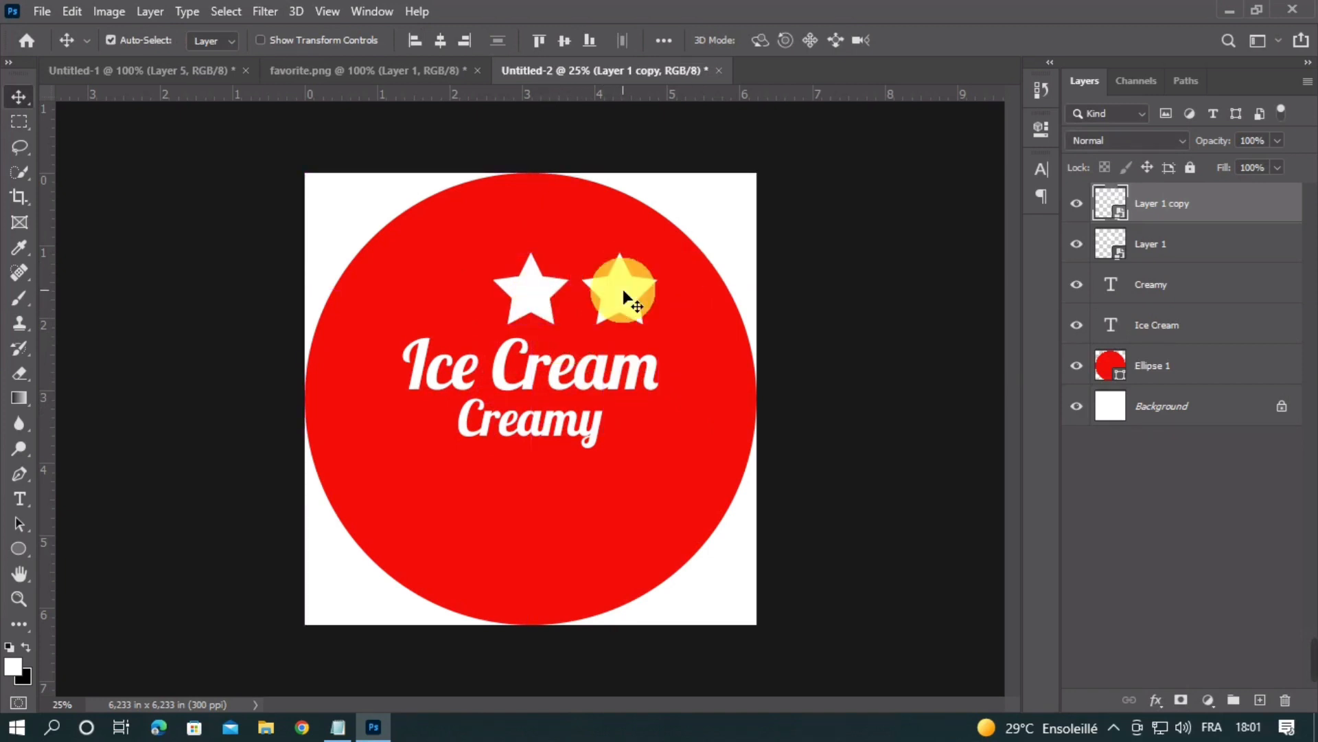
pyautogui.hotkey('ctrl', 't')
pyautogui.moveTo(637, 262); pyautogui.dragTo(617, 297)
pyautogui.press('Return')
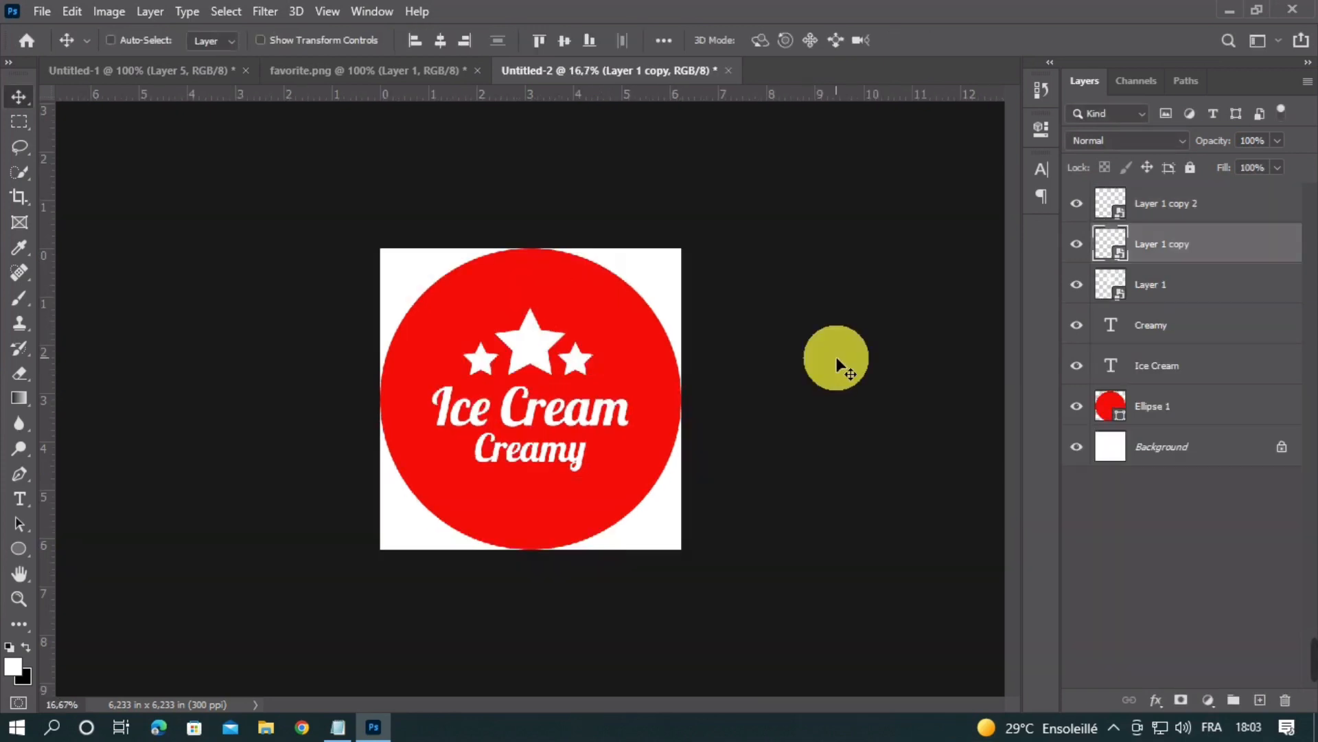
# Step: Stamp all visible layers of the round lid design into a new merged layer above Layer 1 copy 2
pyautogui.hotkey('ctrl', '+')
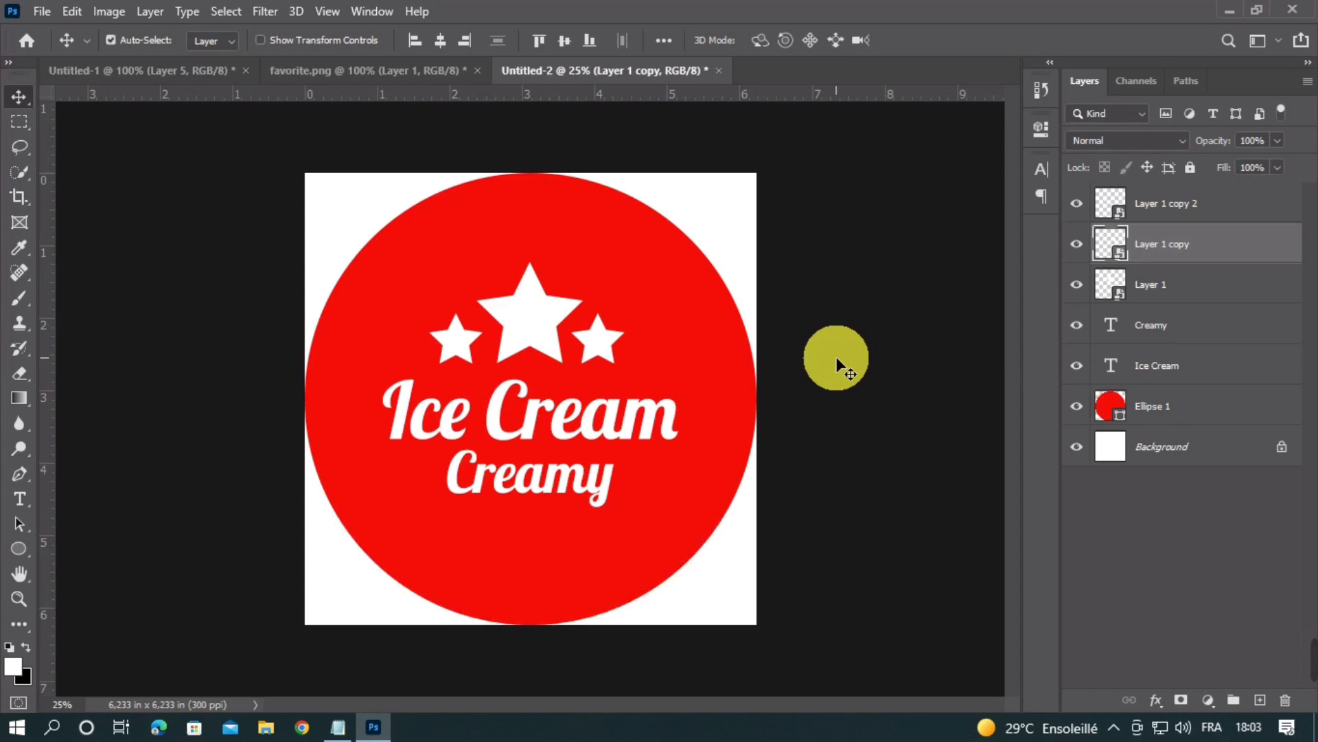
pyautogui.click(1248, 216)
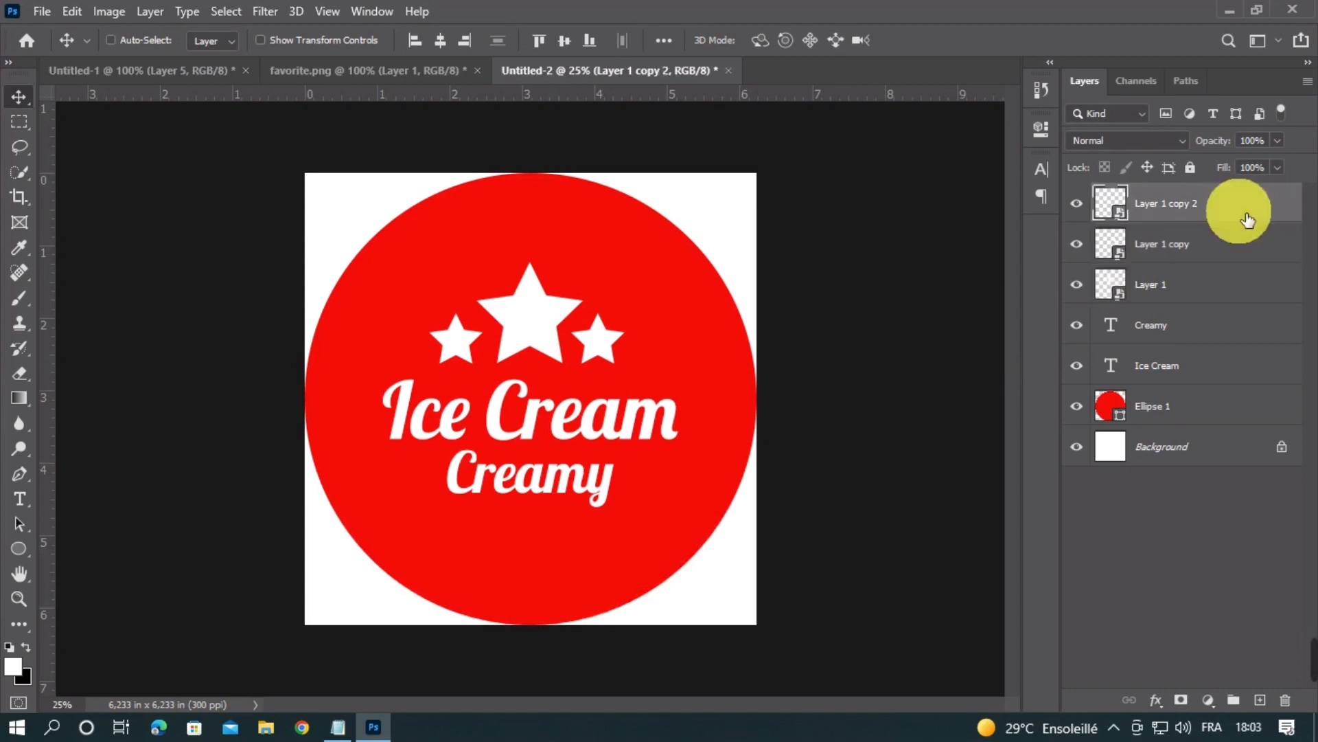
pyautogui.hotkey('ctrl', 'shift', 'alt', 'e')
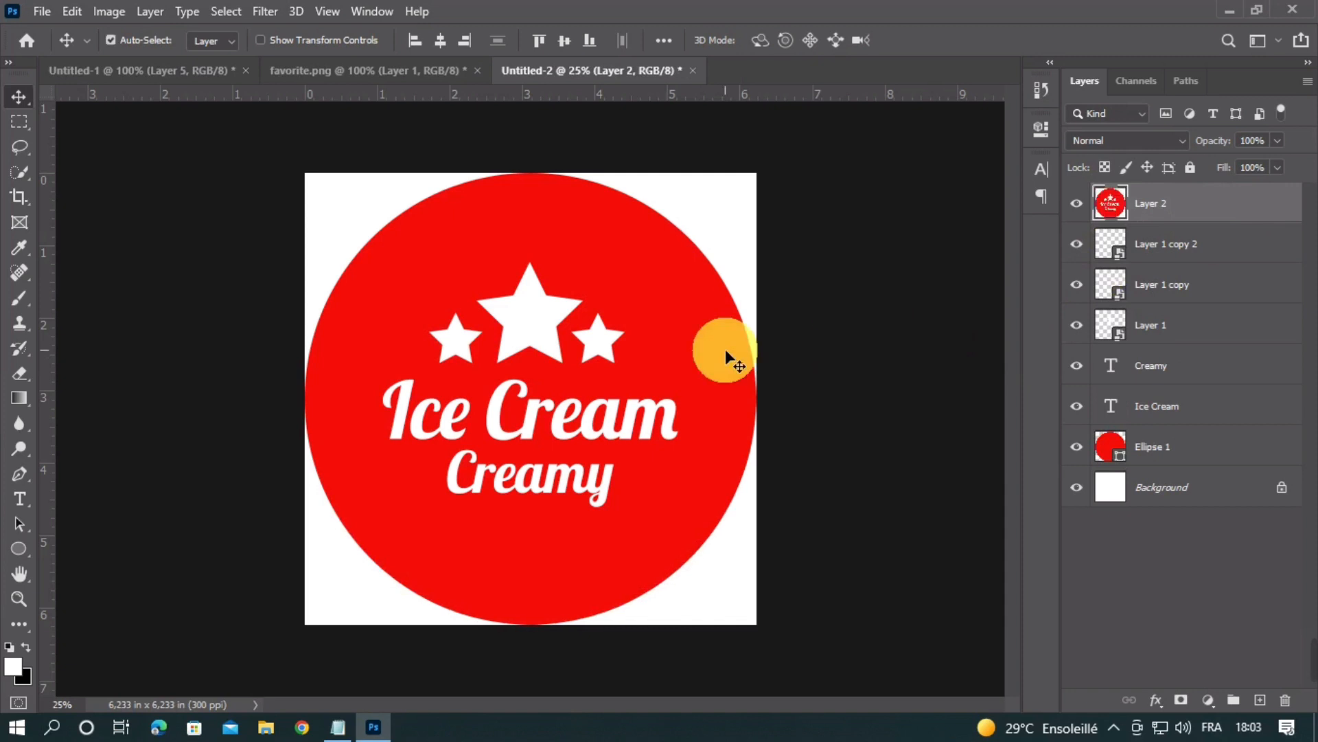
# Step: Close favorite.png without saving it, and hide the guides in the Untitled-1 label
pyautogui.click(477, 70)
pyautogui.click(649, 282)
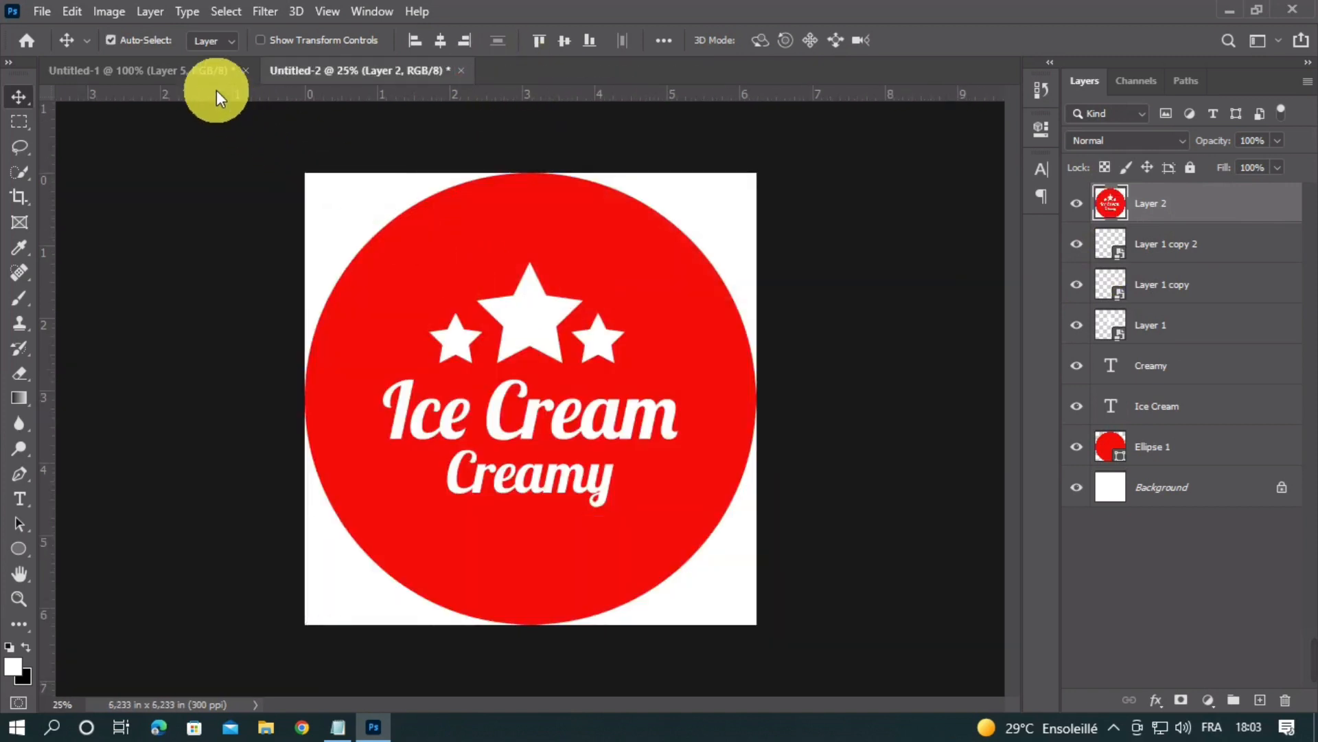
pyautogui.click(212, 71)
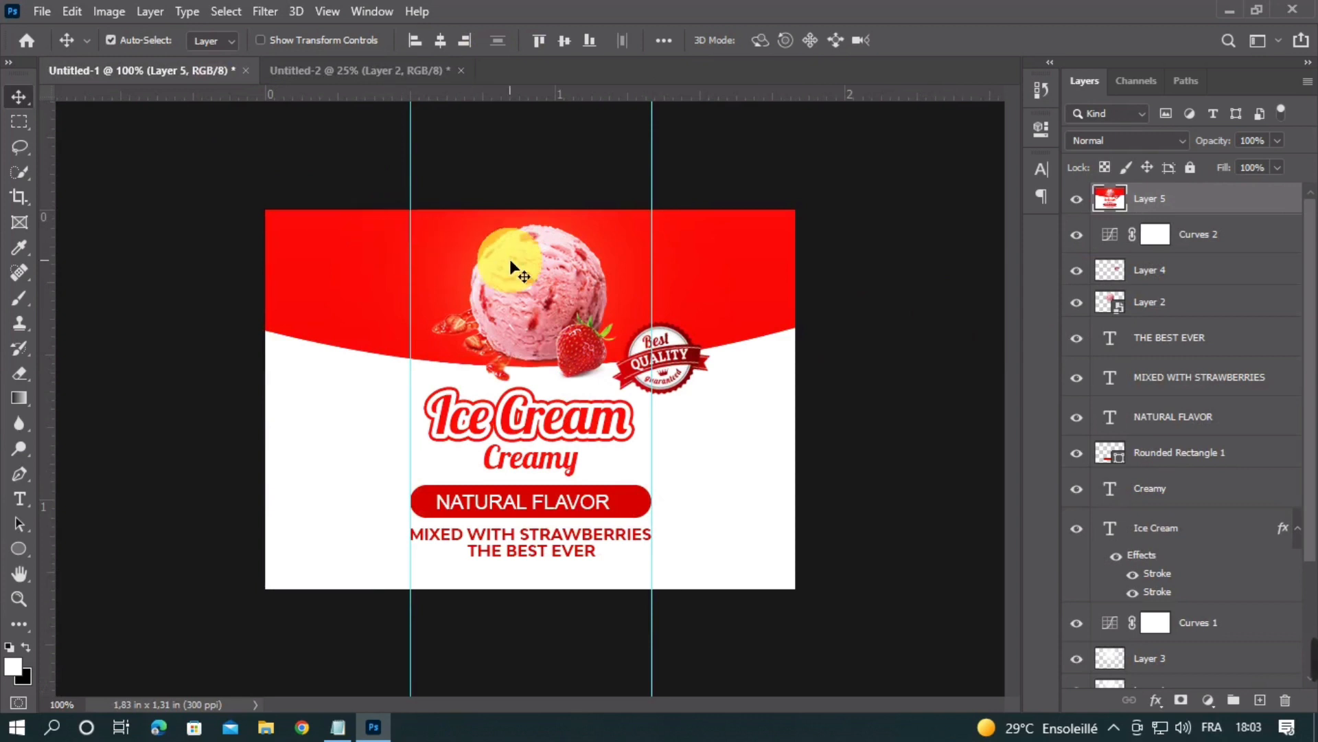
pyautogui.hotkey('ctrl', ';')
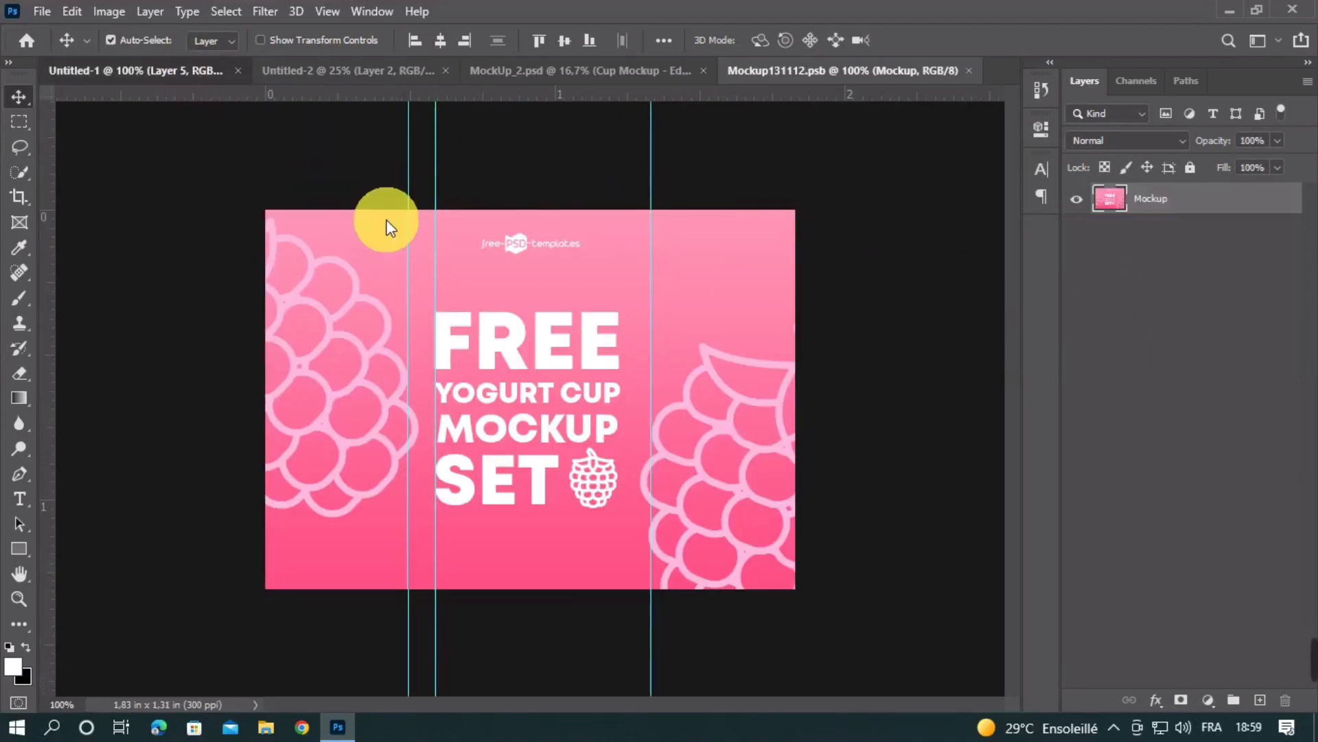
# Step: Copy the merged label, Layer 5, from Untitled-1 into Mockup131112.psb
pyautogui.hotkey('ctrl', 'Tab')
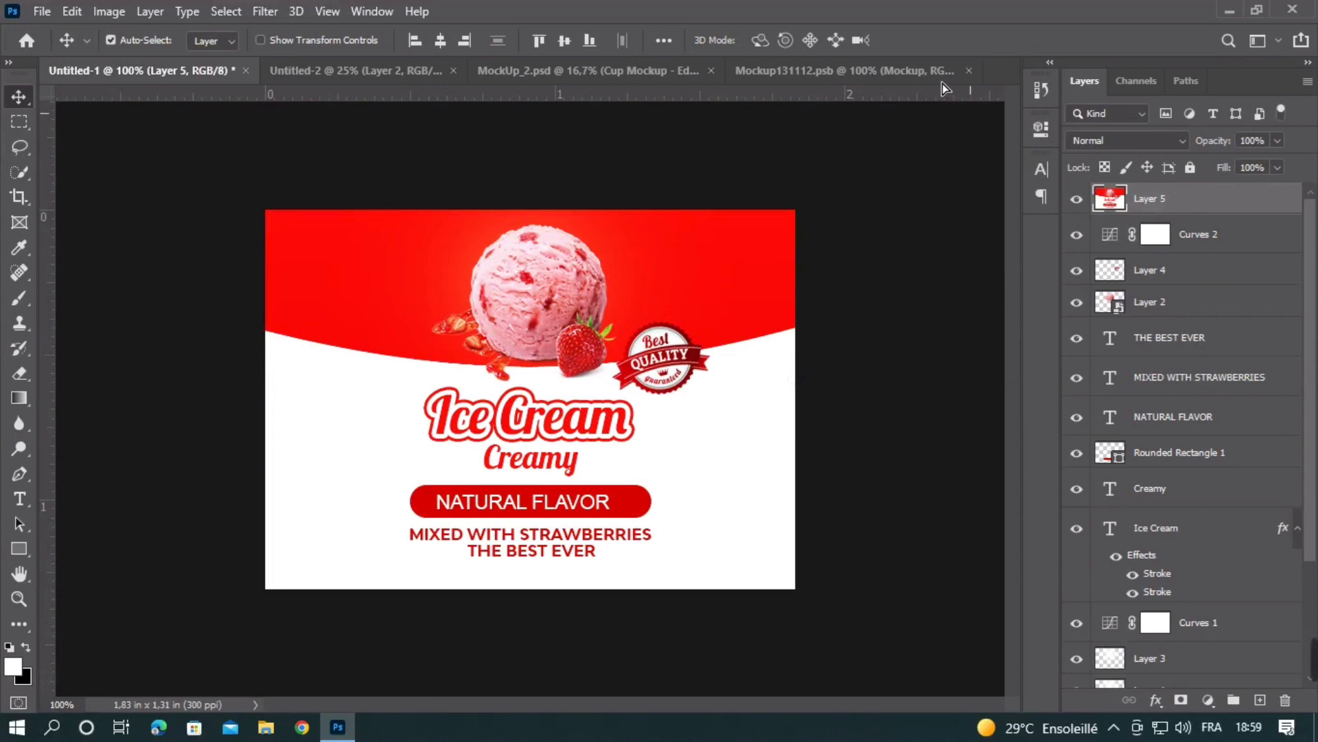
pyautogui.click(925, 71)
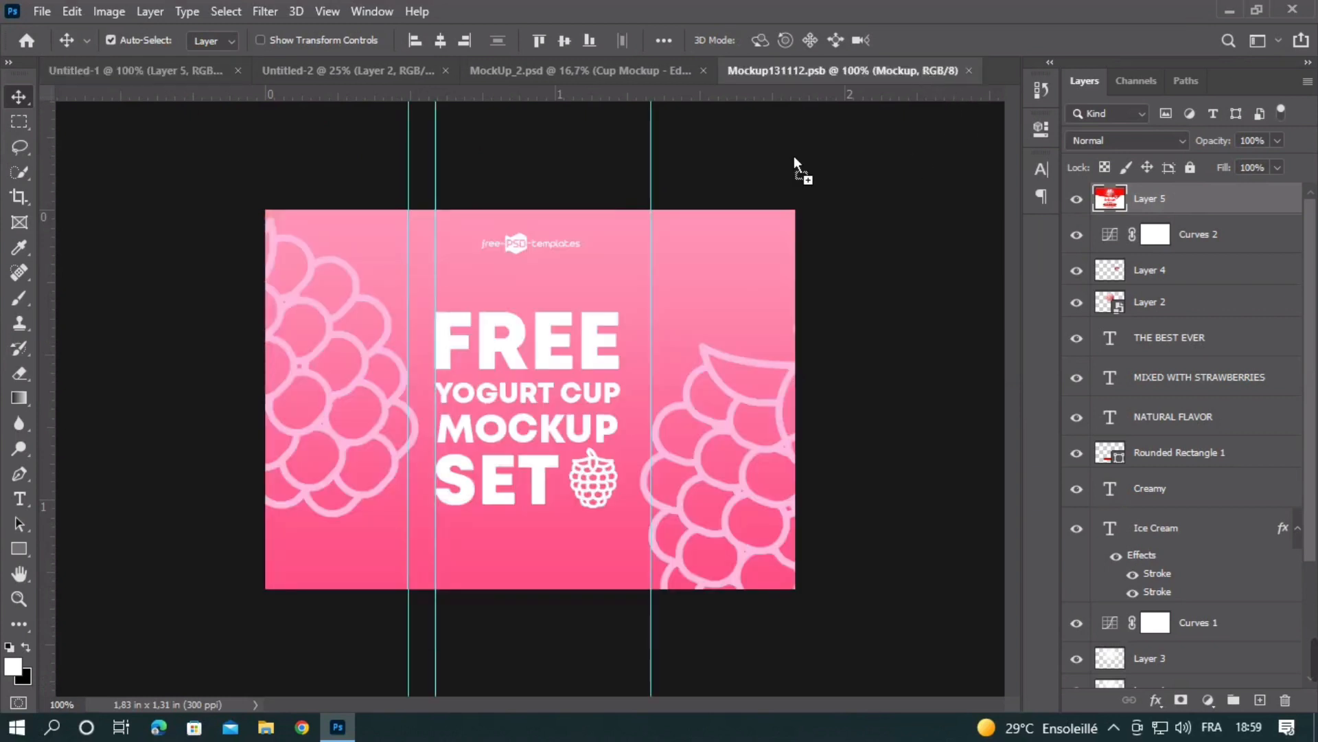
pyautogui.click(518, 398)
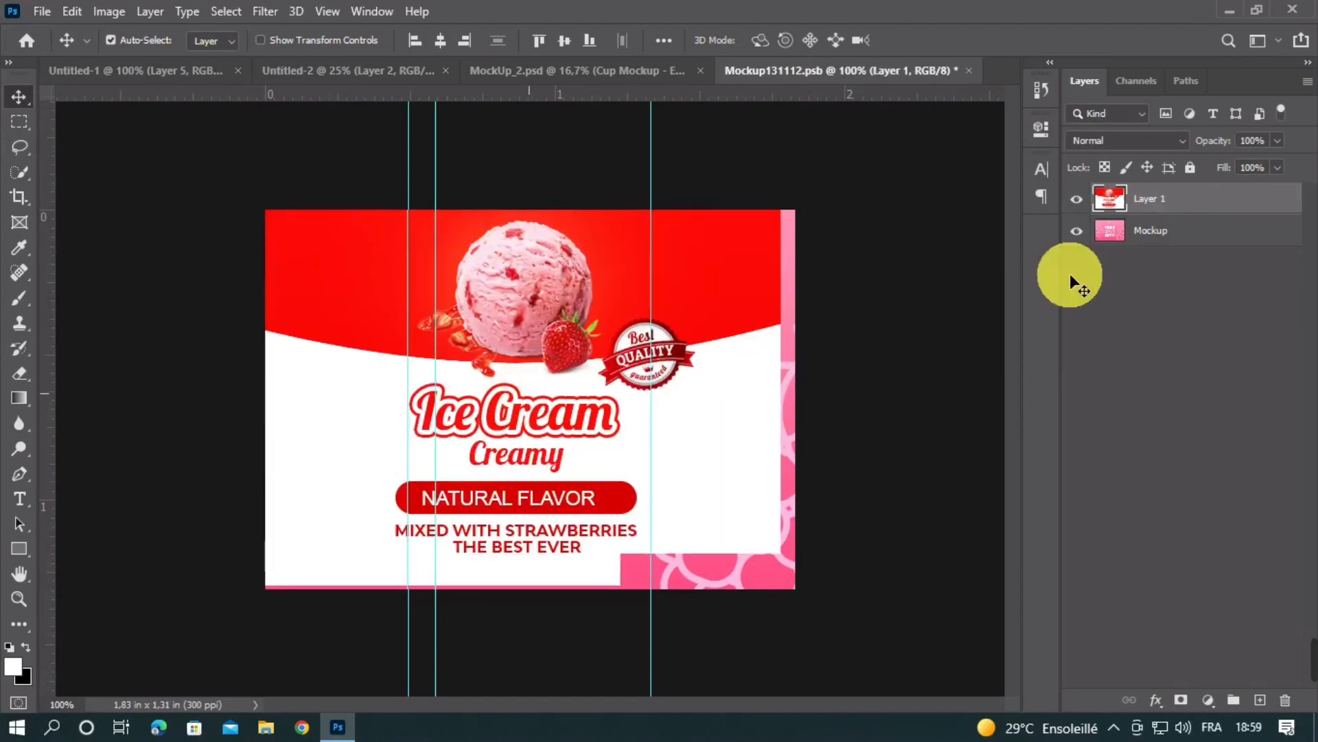
# Step: Hide the original Mockup layer and move the ice cream label to cover the canvas
pyautogui.click(1077, 232)
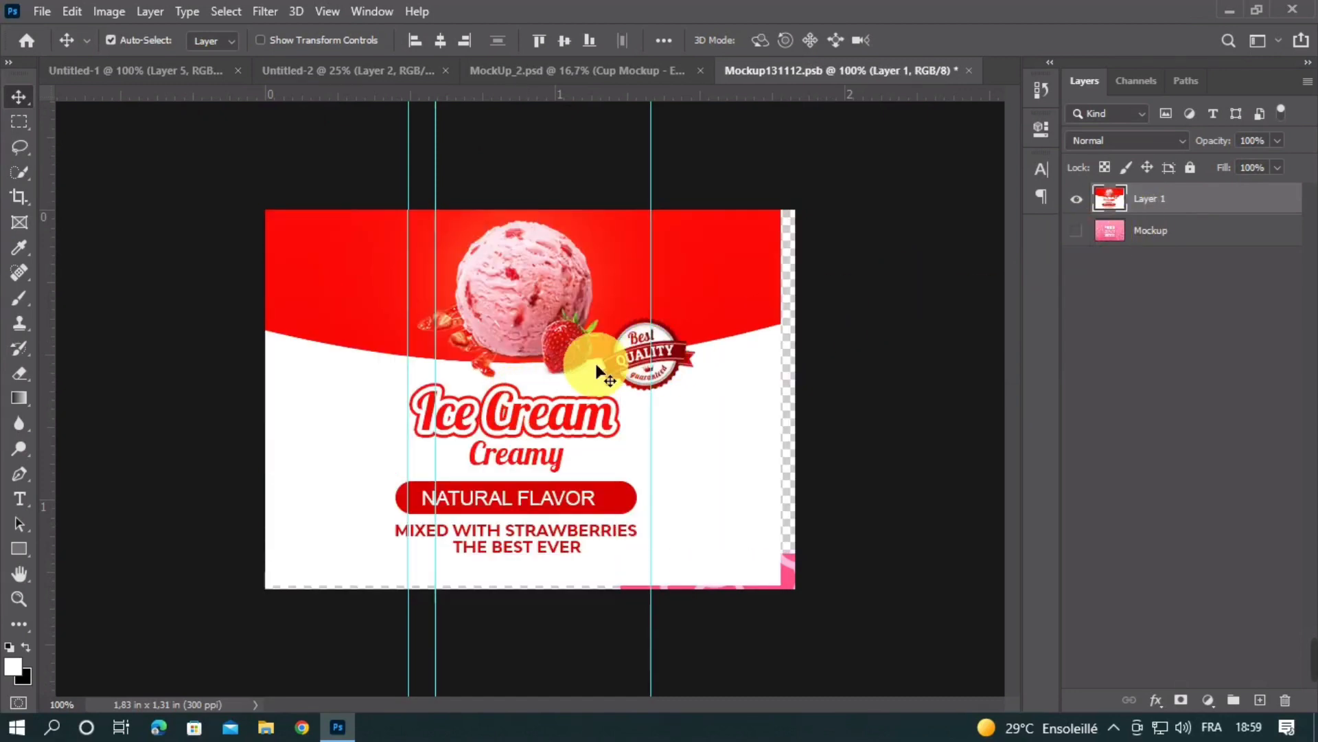
pyautogui.moveTo(569, 361); pyautogui.dragTo(579, 364)
pyautogui.moveTo(584, 364); pyautogui.dragTo(584, 363)
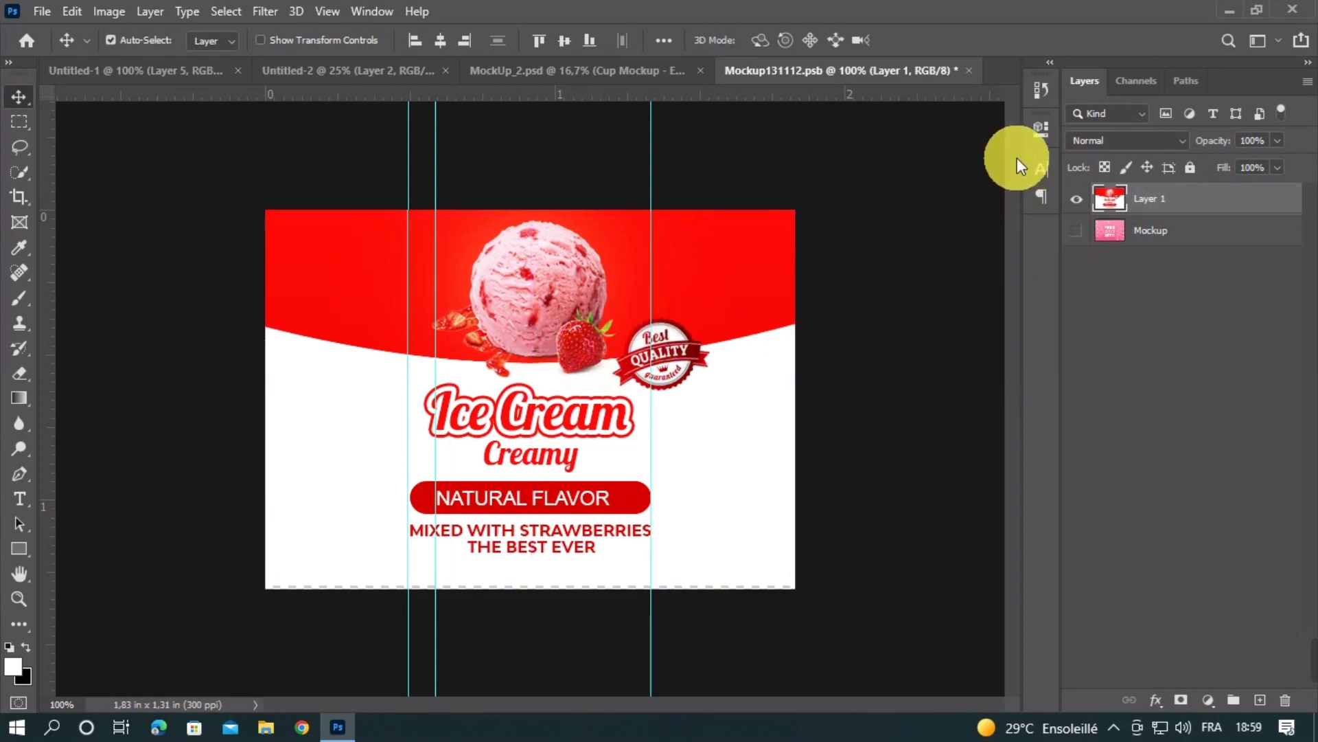
# Step: Save and close Mockup131112.psb, and return to the cup in MockUp_2.psd
pyautogui.click(971, 69)
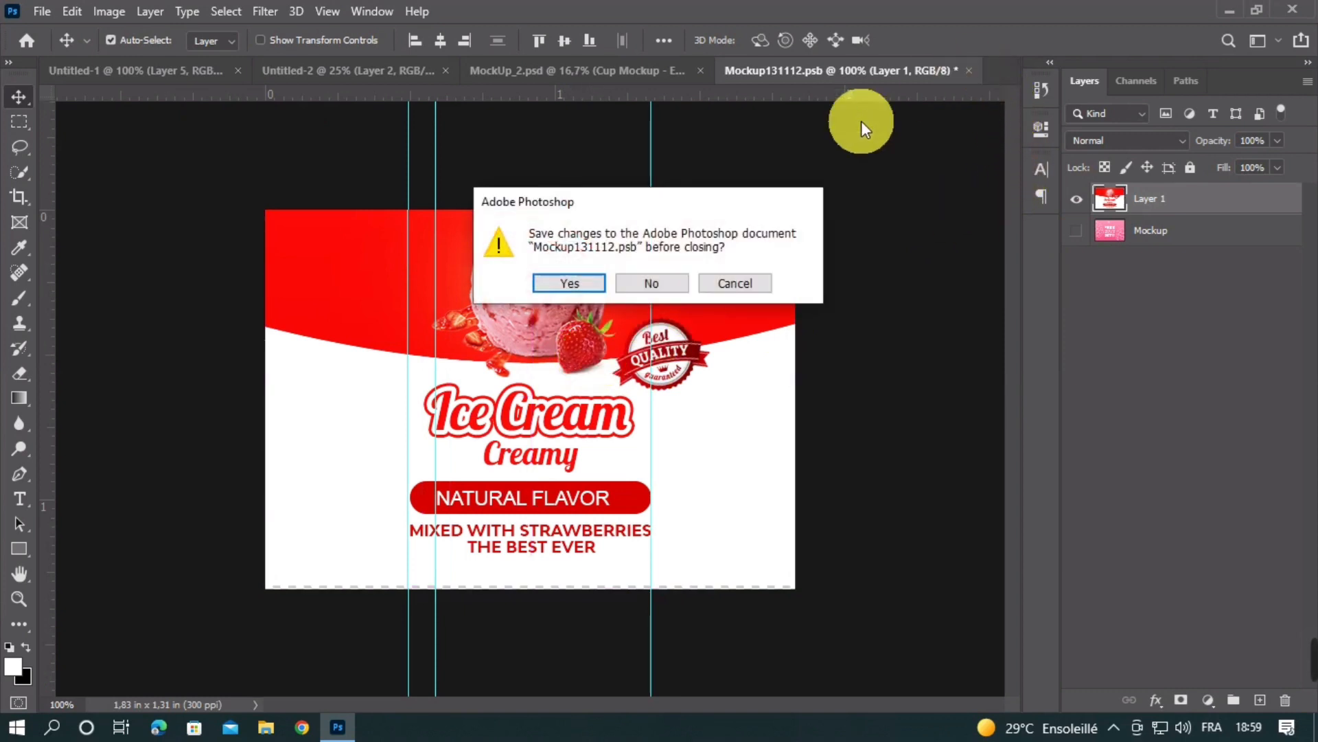
pyautogui.click(587, 282)
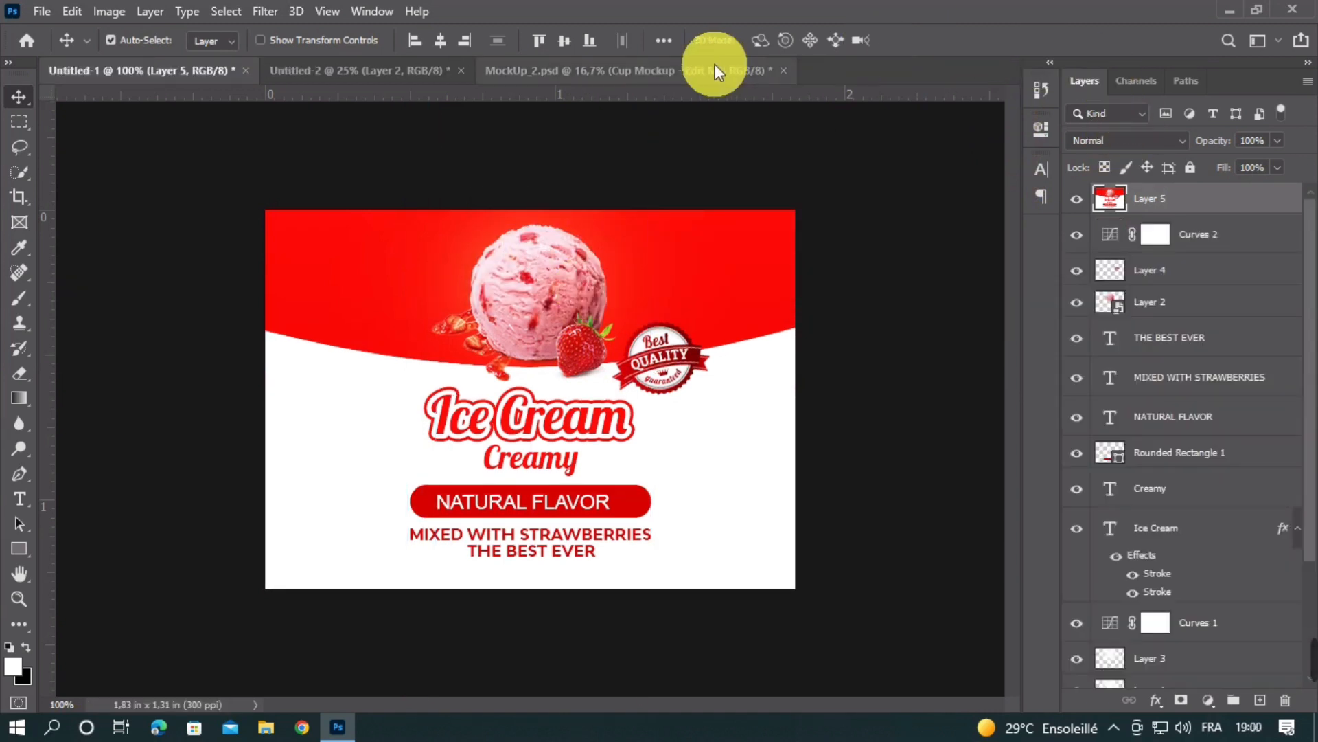
pyautogui.click(703, 70)
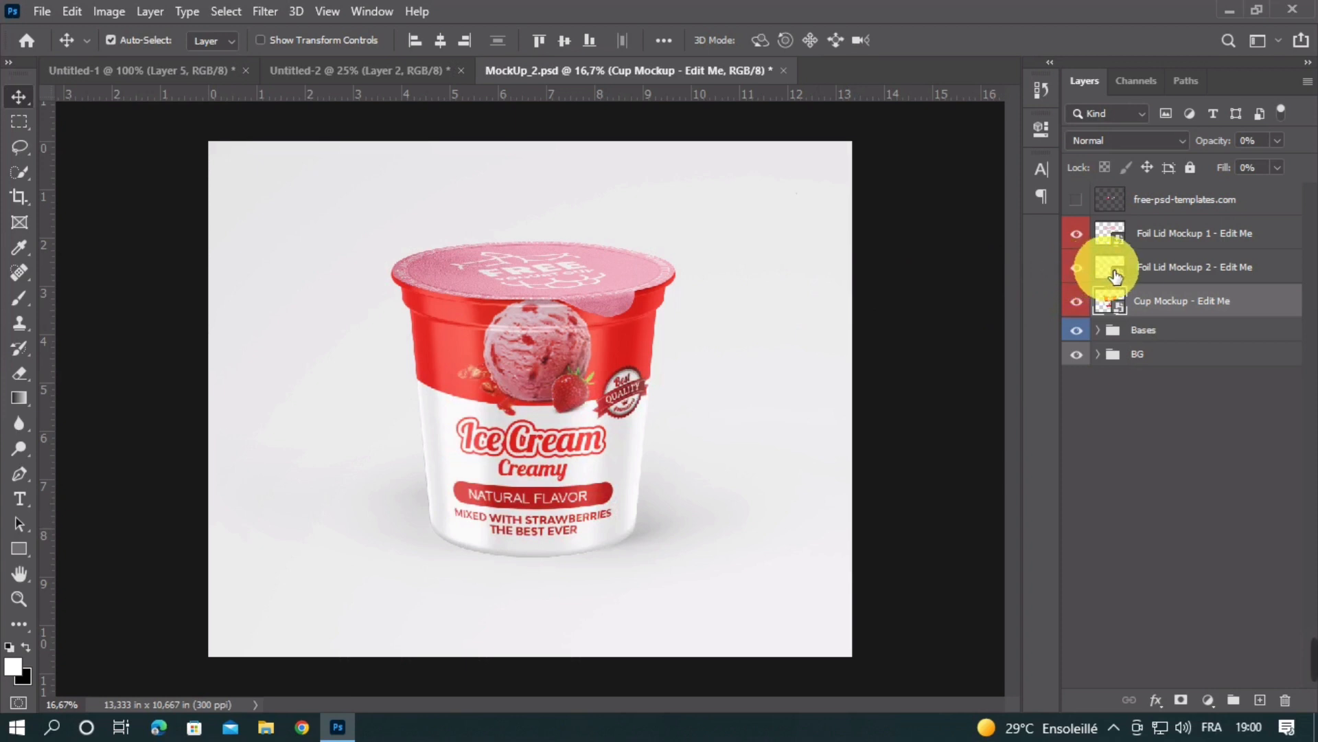
# Step: Place the merged round red lid design centred in the Foil Lid Mockup 1 smart object, and return to MockUp_2.psd
pyautogui.doubleClick(1111, 233)
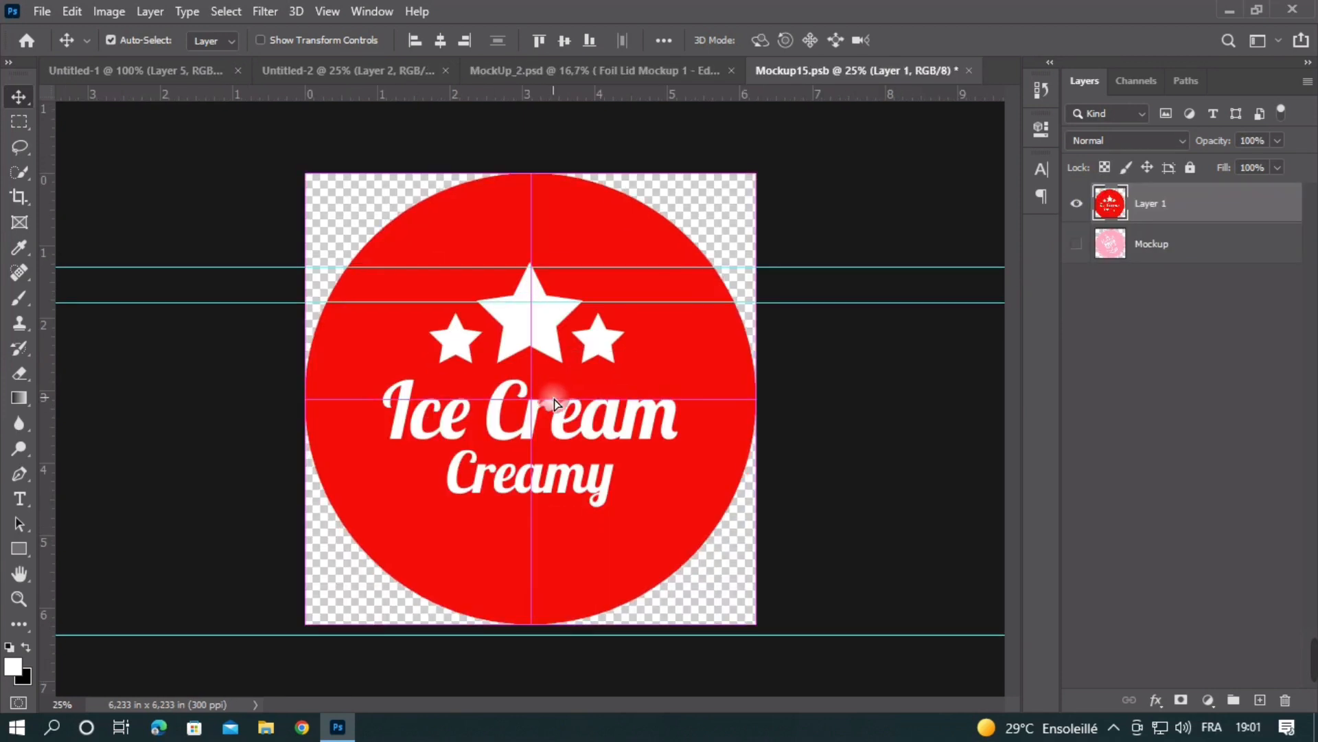
pyautogui.moveTo(553, 398); pyautogui.dragTo(551, 398)
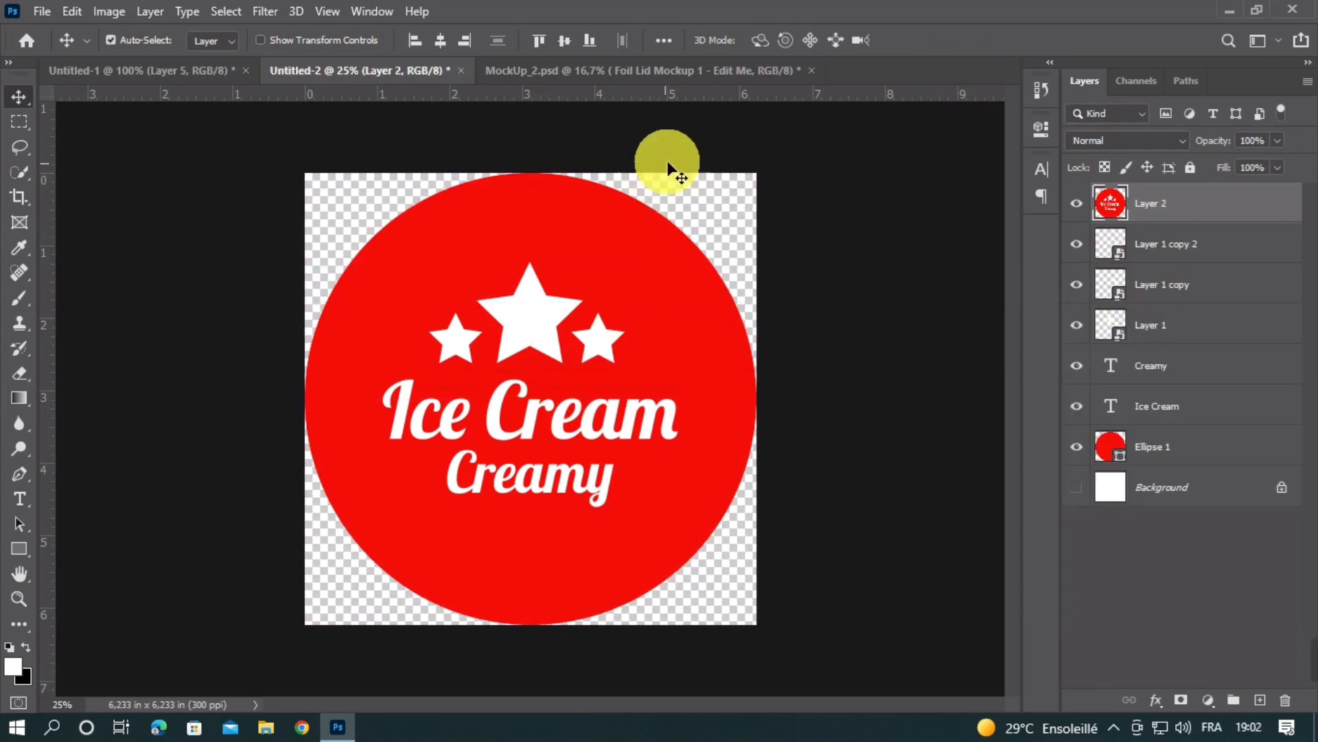
pyautogui.click(663, 77)
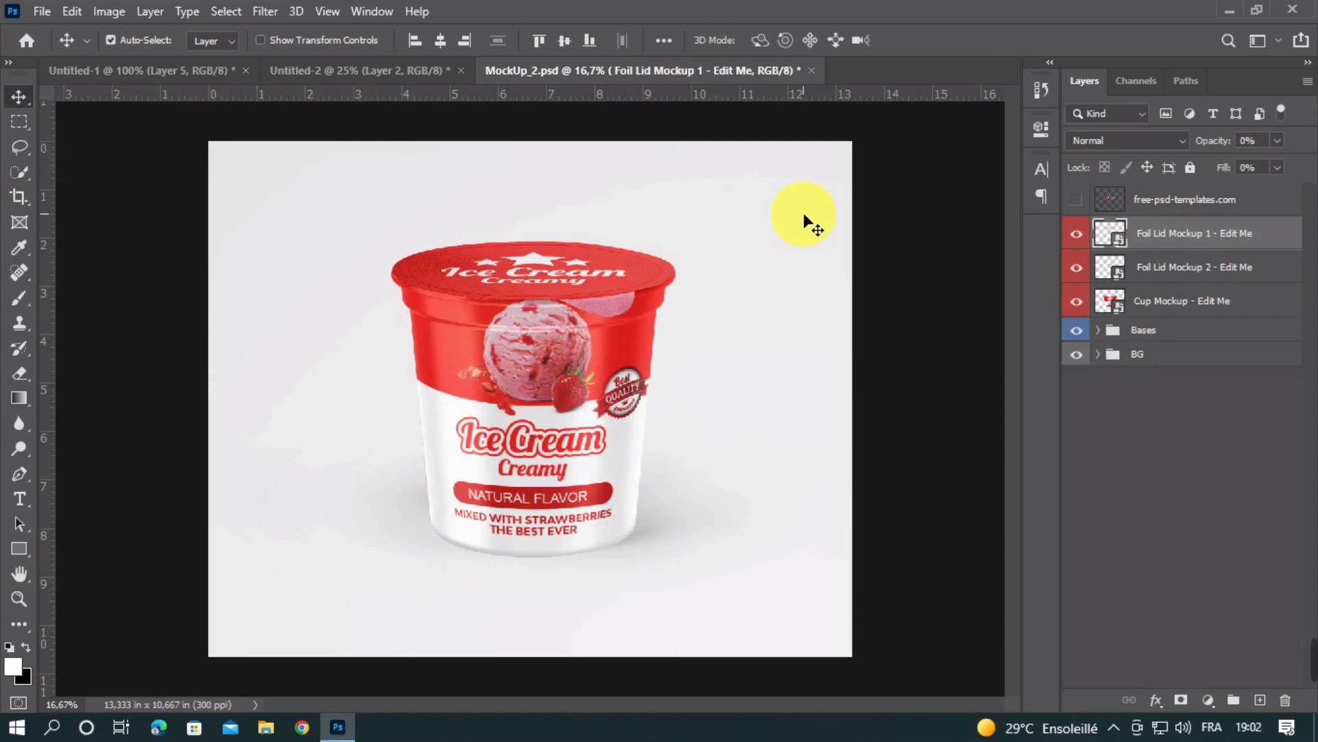
pyautogui.press('ctrl')
pyautogui.hotkey('ctrl', '+')
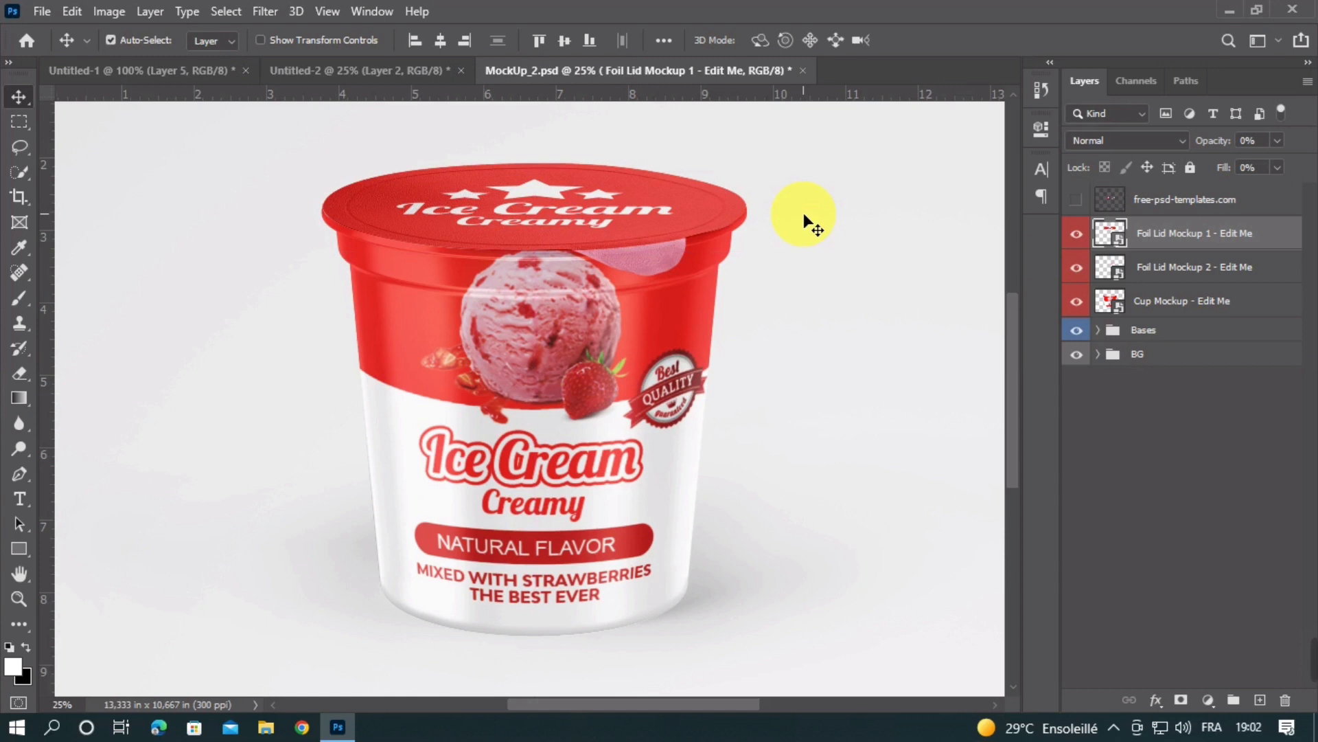
pyautogui.hotkey('ctrl', '-')
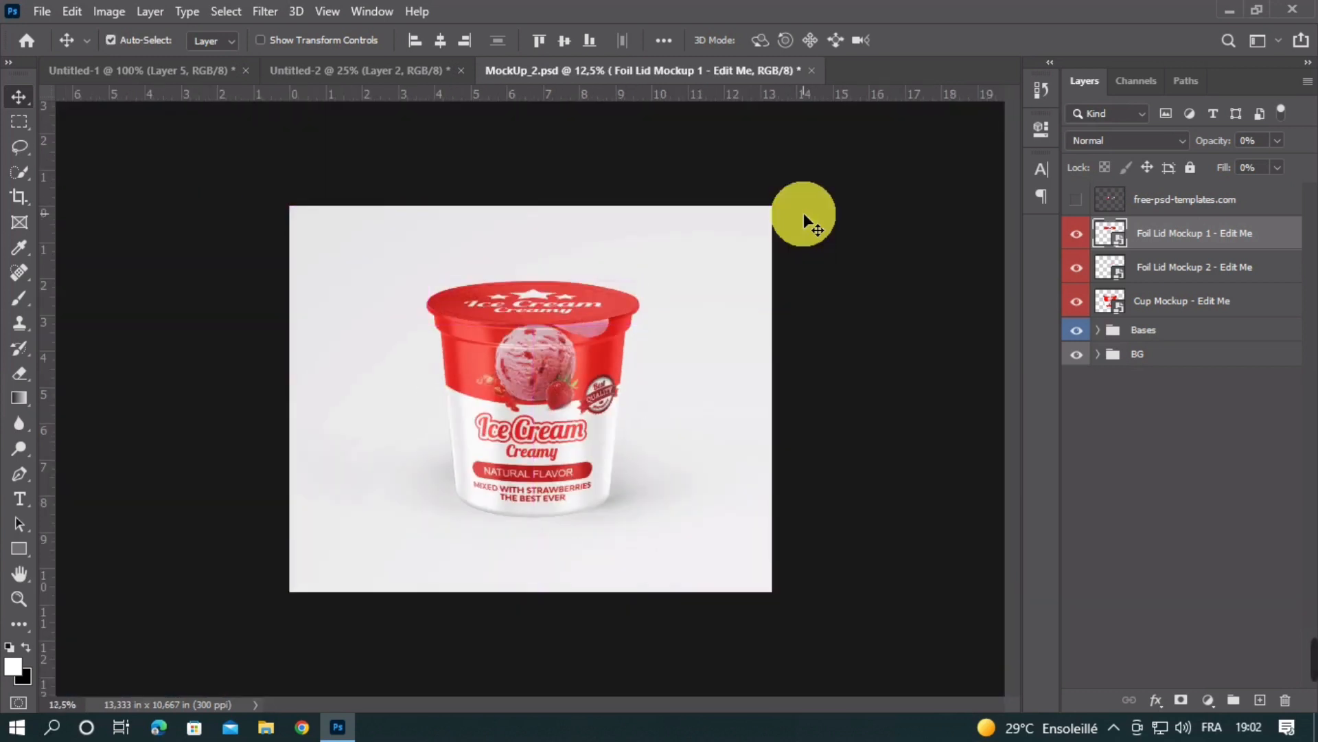
pyautogui.hotkey('ctrl', '+')
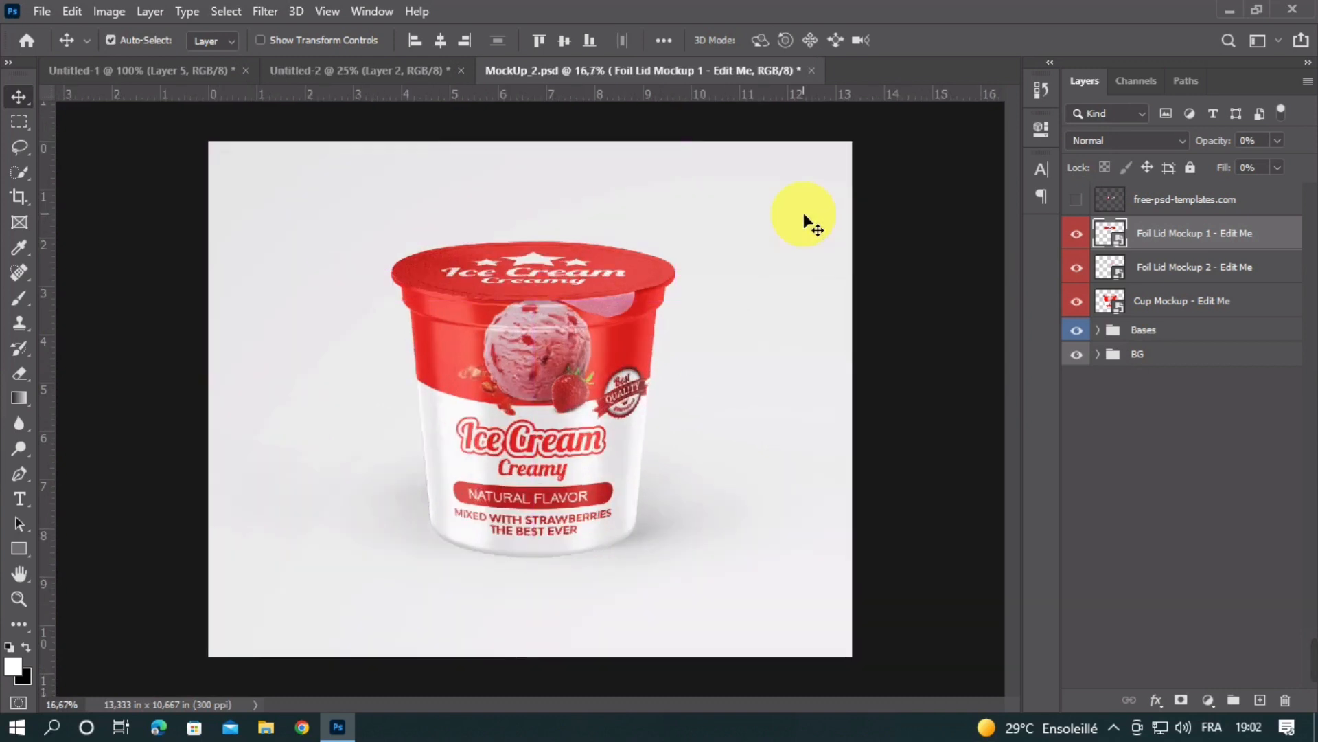